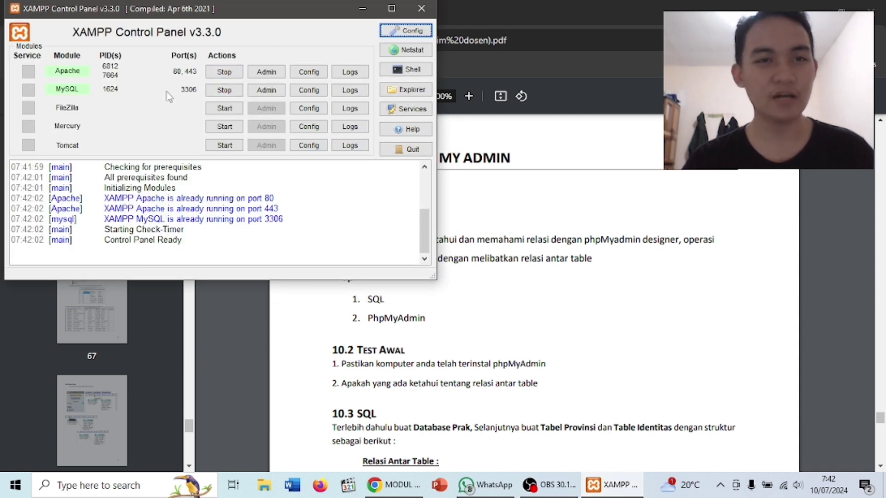
Open phpMyAdmin for the running MySQL server and bring up the SQL query editor for the dbprak_salman database.
left_click(265, 90)
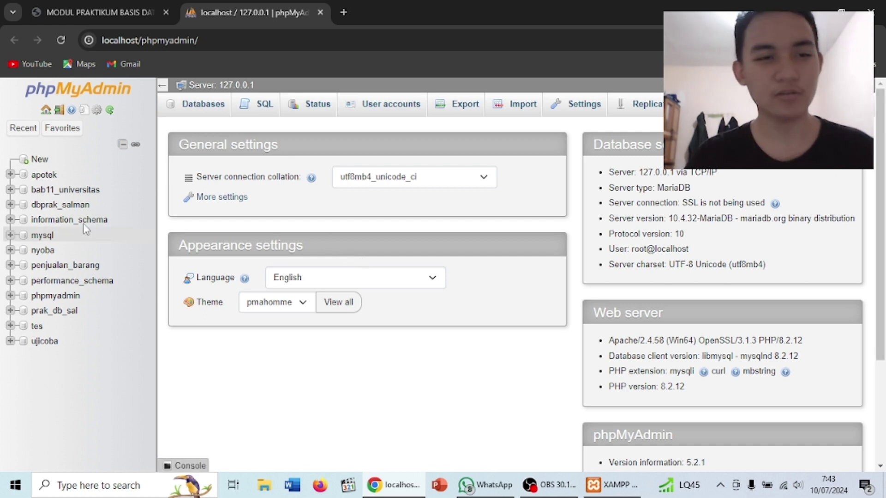
left_click(55, 207)
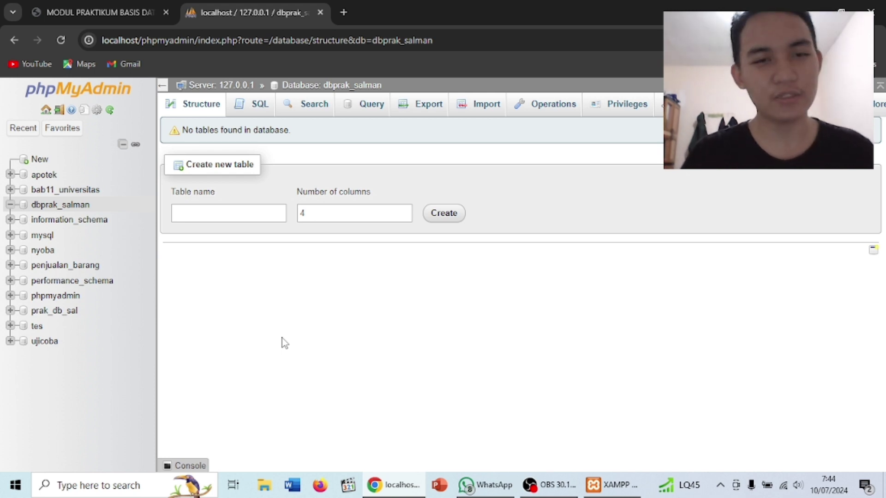
left_click(243, 220)
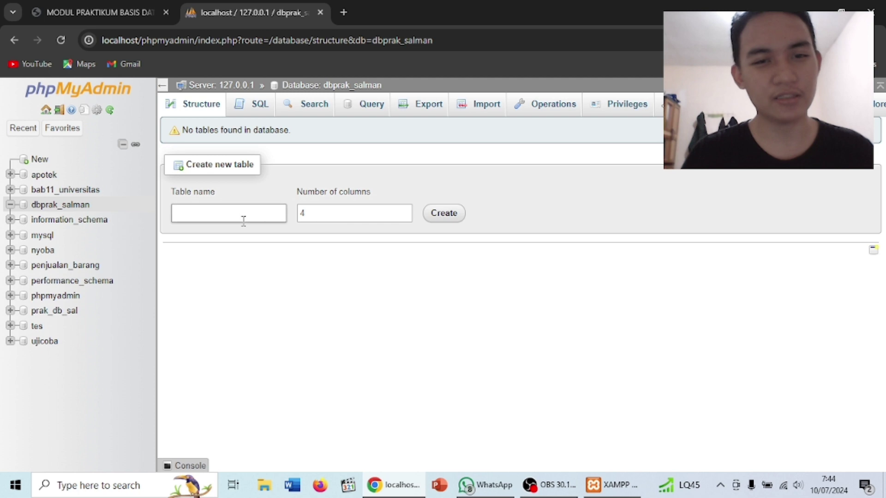
left_click(252, 110)
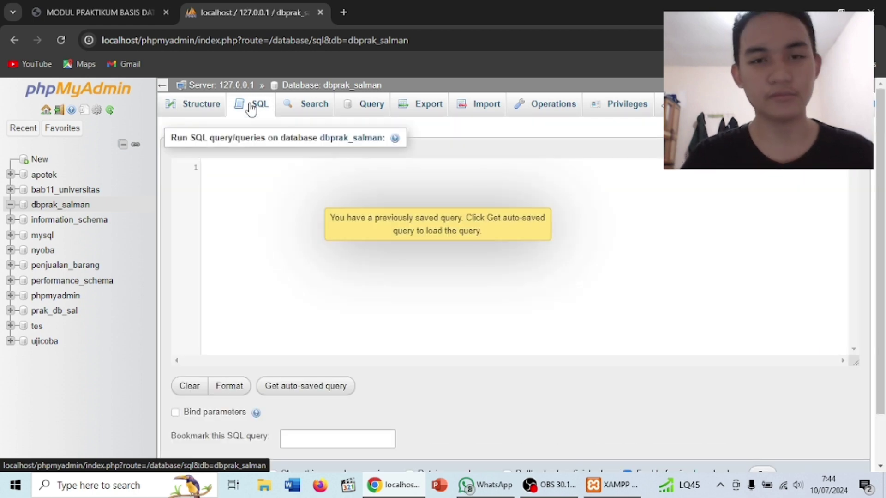
left_click(370, 223)
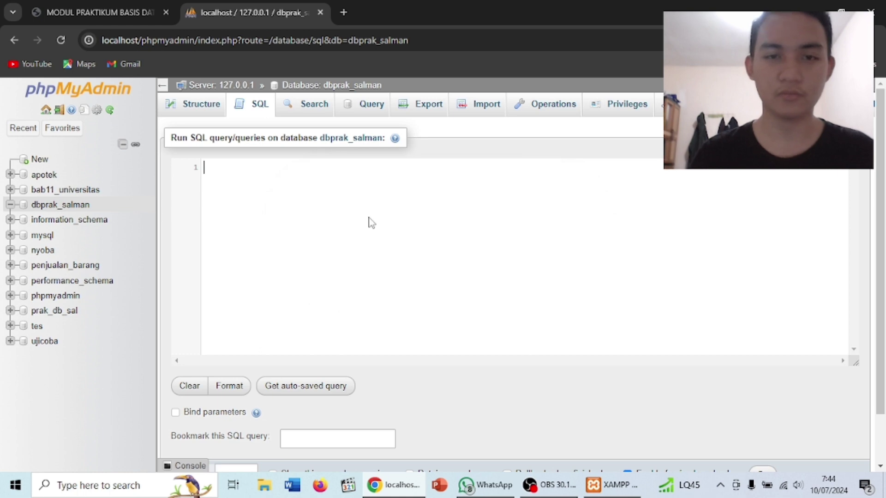
Start a CREATE TABLE statement in the empty query, opening the column list directly after TABLE and continuing on a new line.
left_click(286, 183)
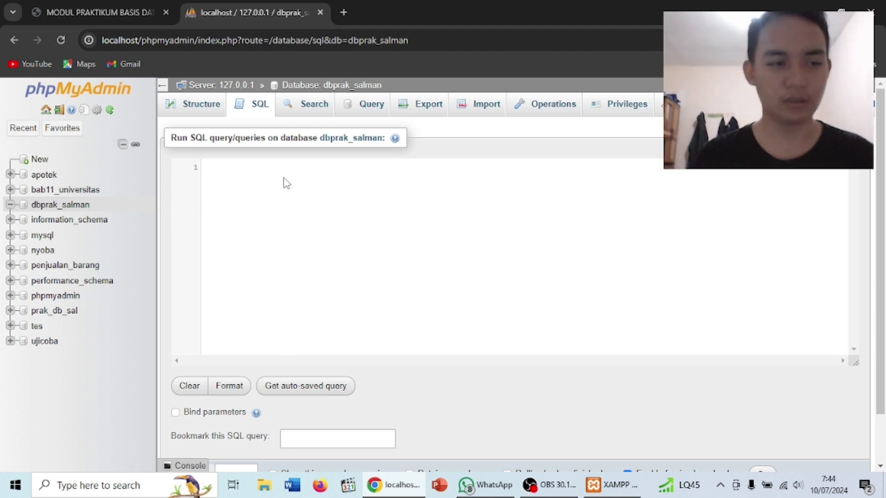
type("CREATE")
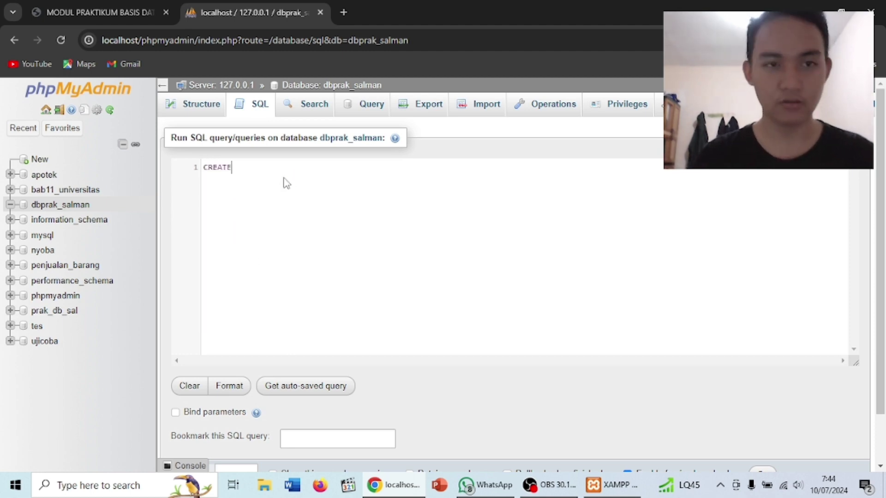
type(" tab")
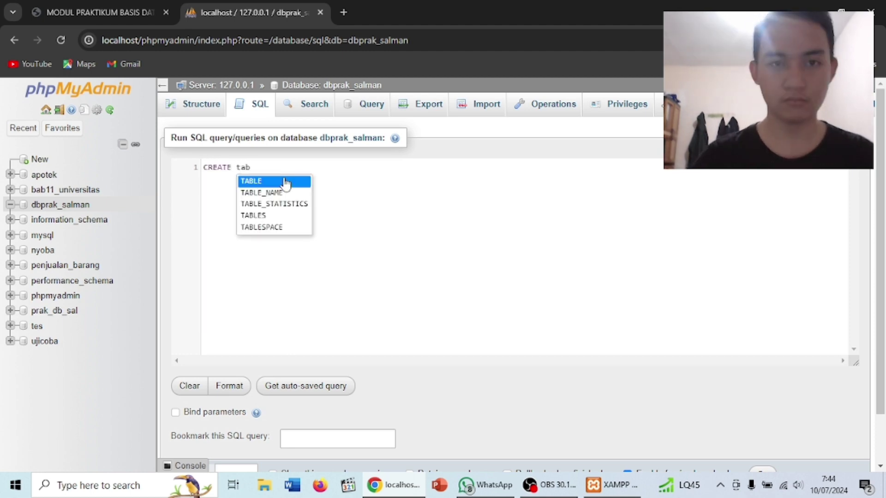
left_click(286, 182)
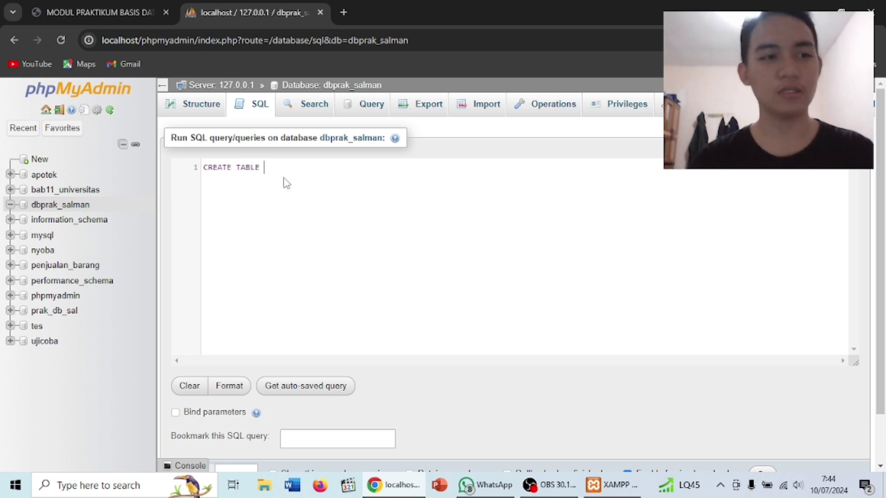
type("(")
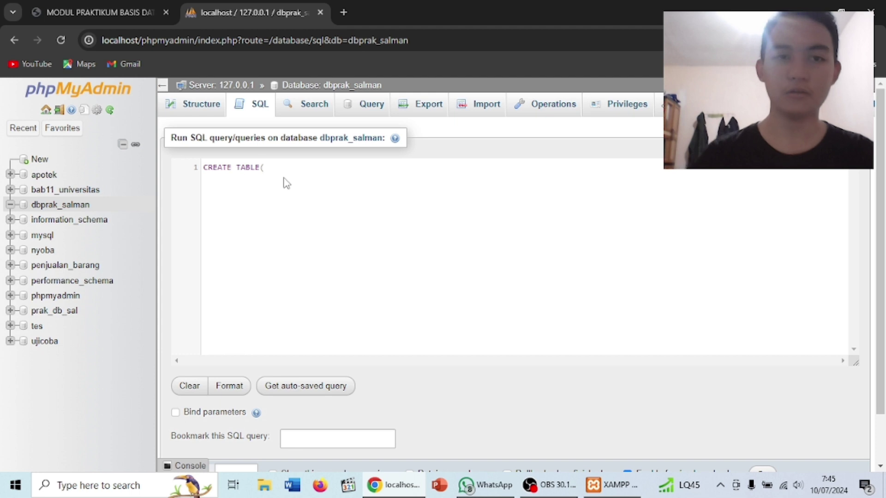
key("Return")
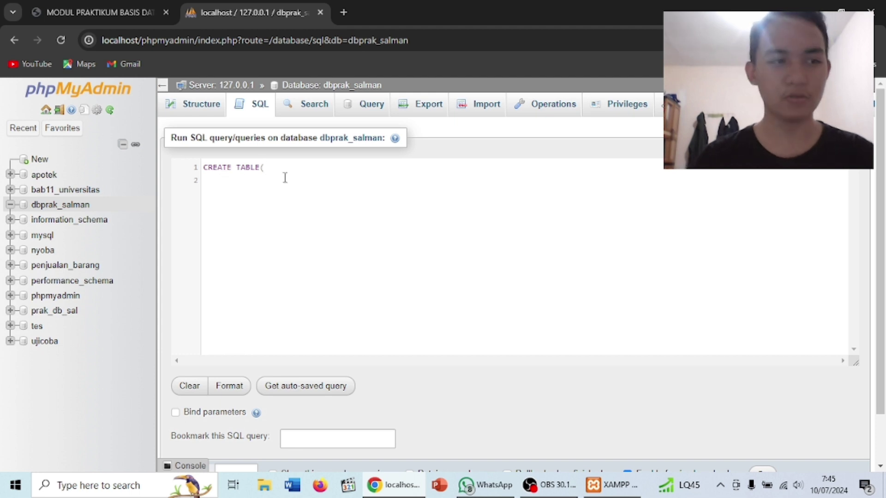
Define the first column as id_provinsi int(5) PRIMARY key, followed by a comma.
type("id_")
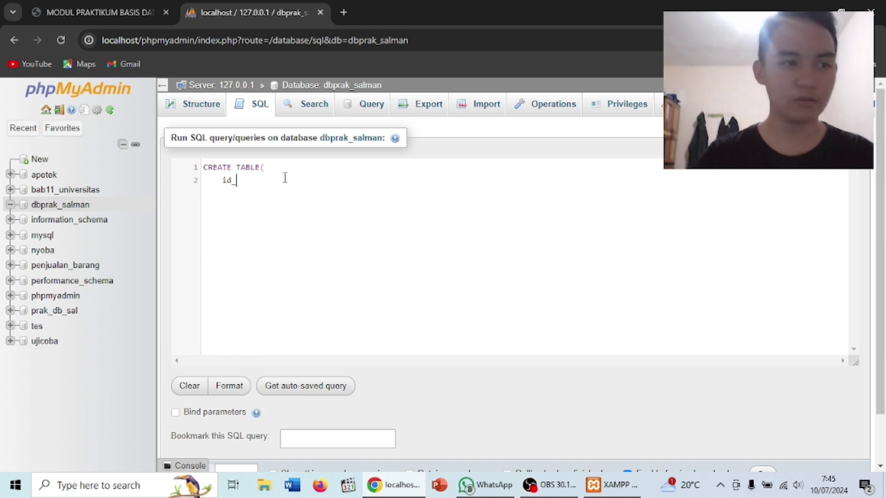
type(" provinsi ")
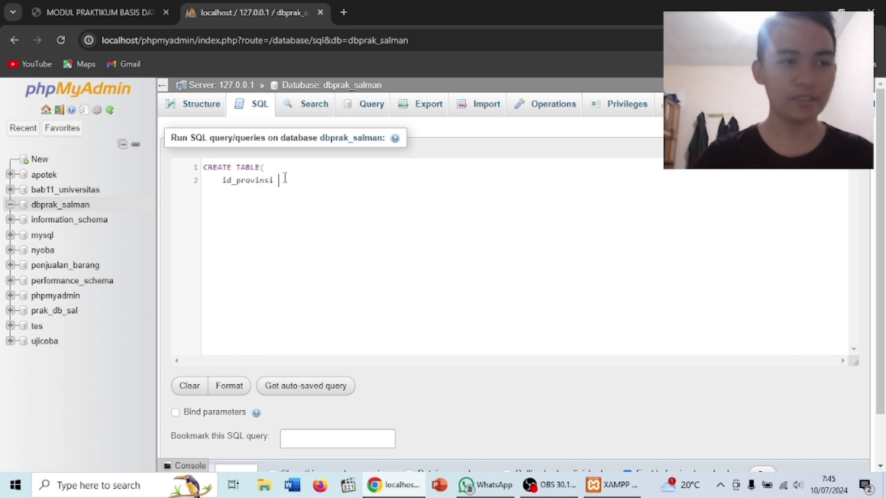
type("int")
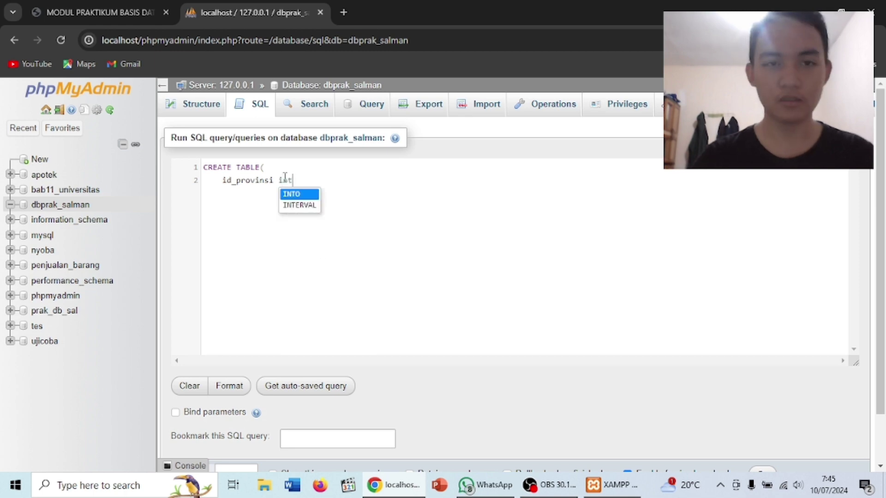
type("(")
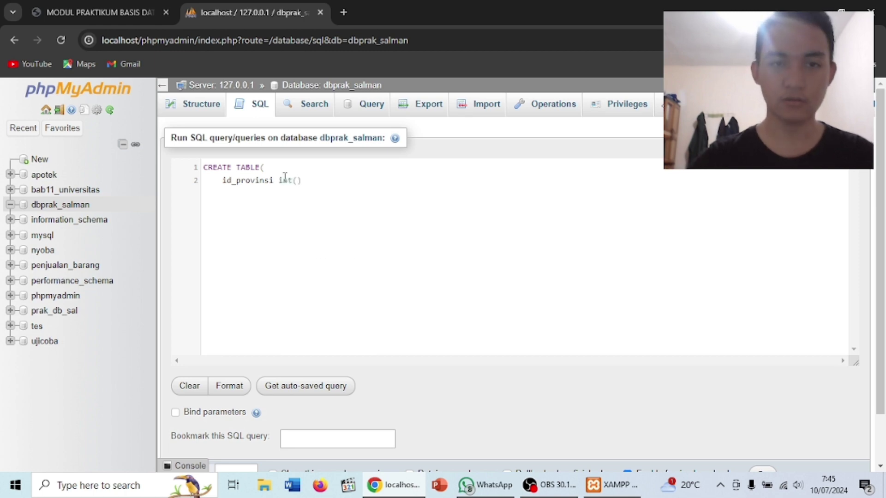
type("5) ")
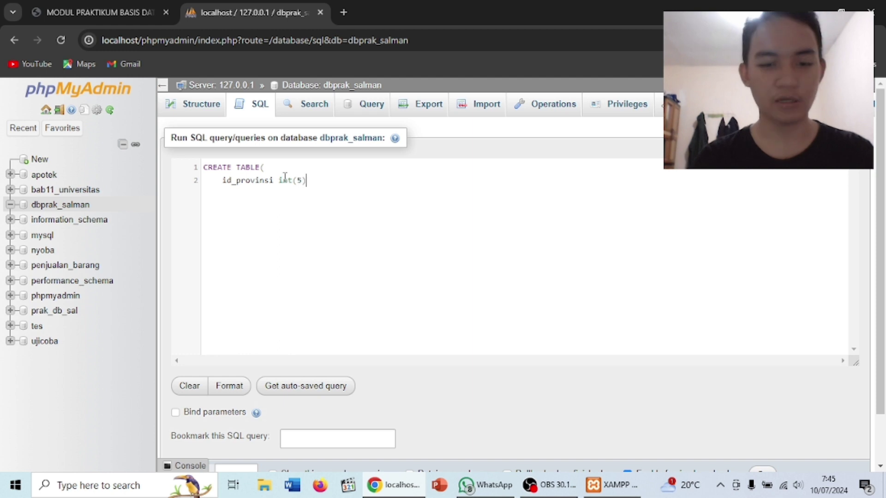
type("prima")
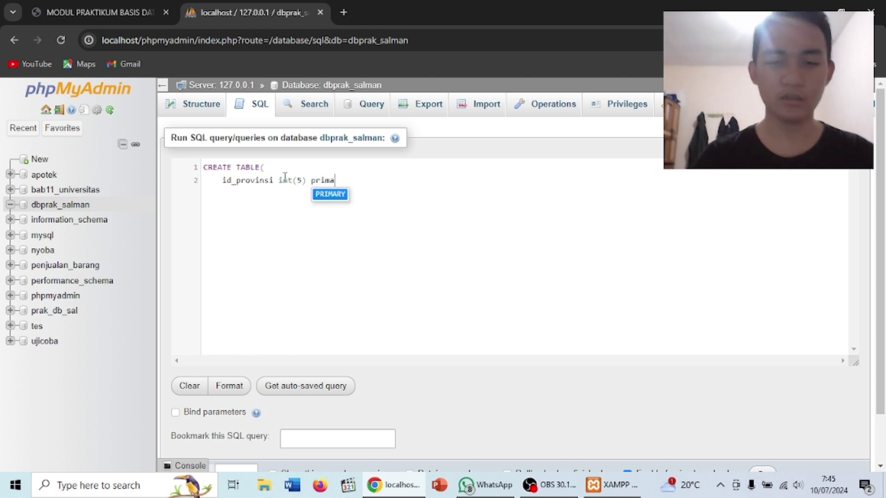
key("Return")
type("key")
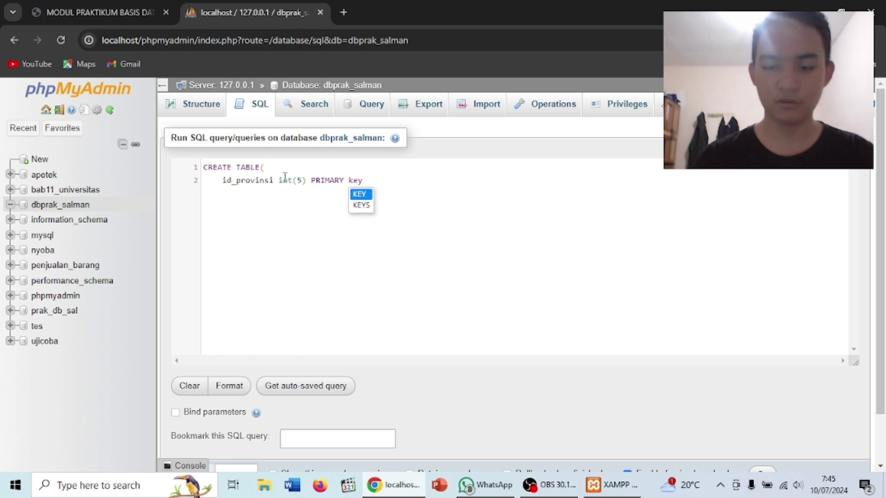
type(",     ")
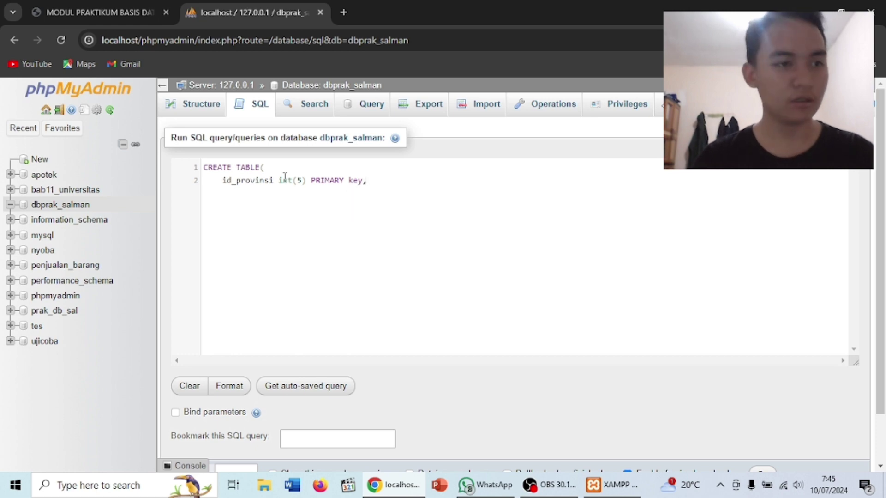
Add a second column definition, provinsi varchar(50), ending with a comma.
type("provinsi")
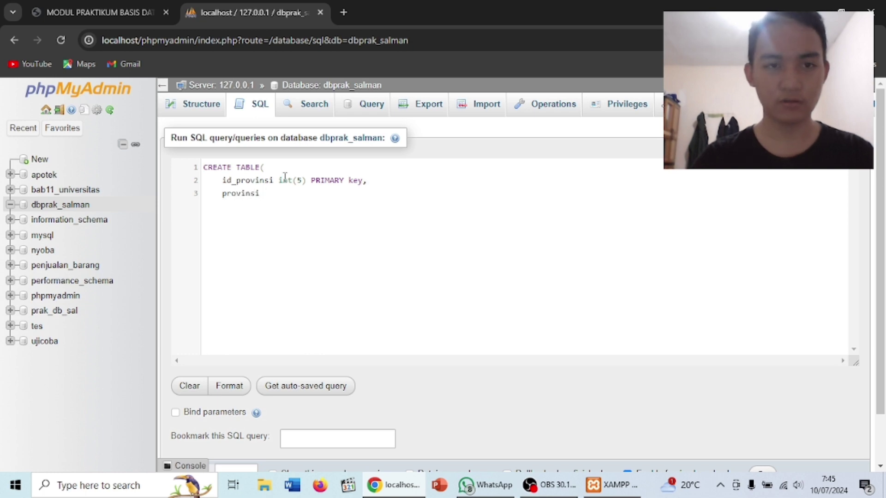
type(" va")
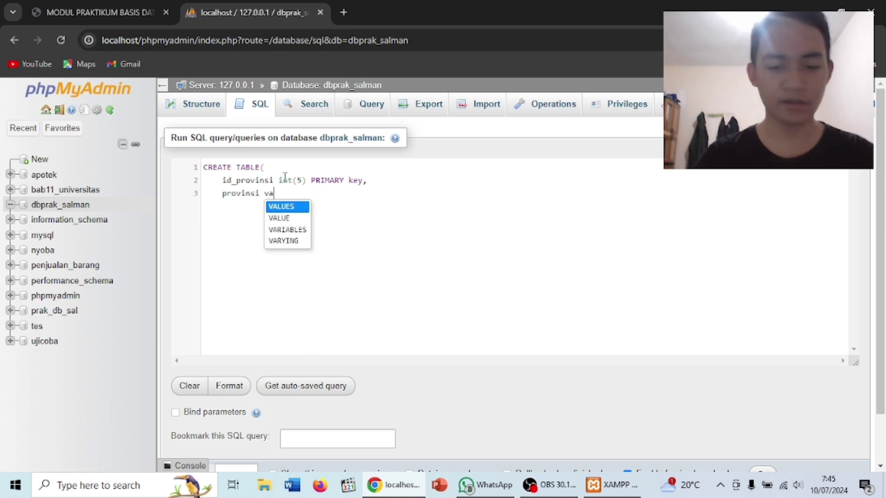
type("rcha")
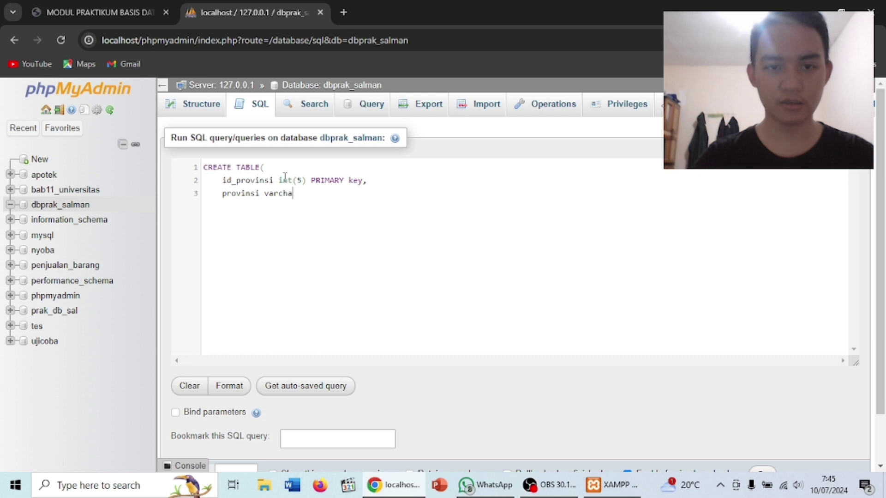
type("r()")
key("Left")
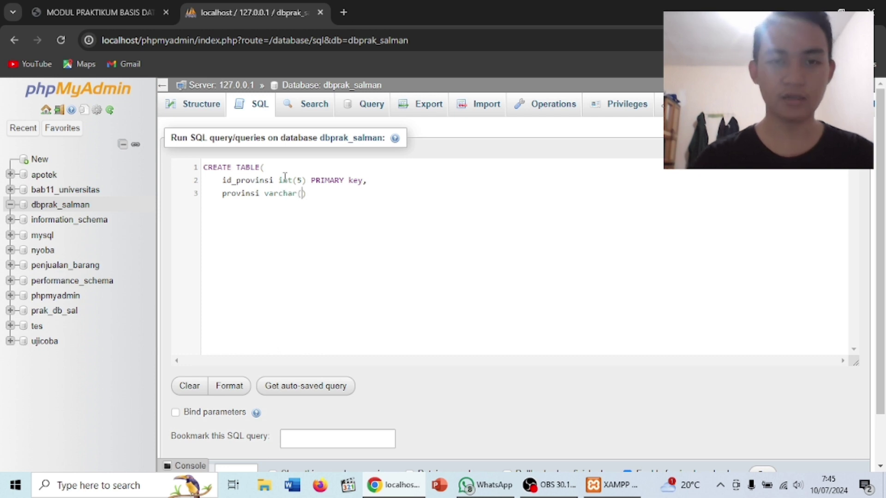
type("50")
key("Right")
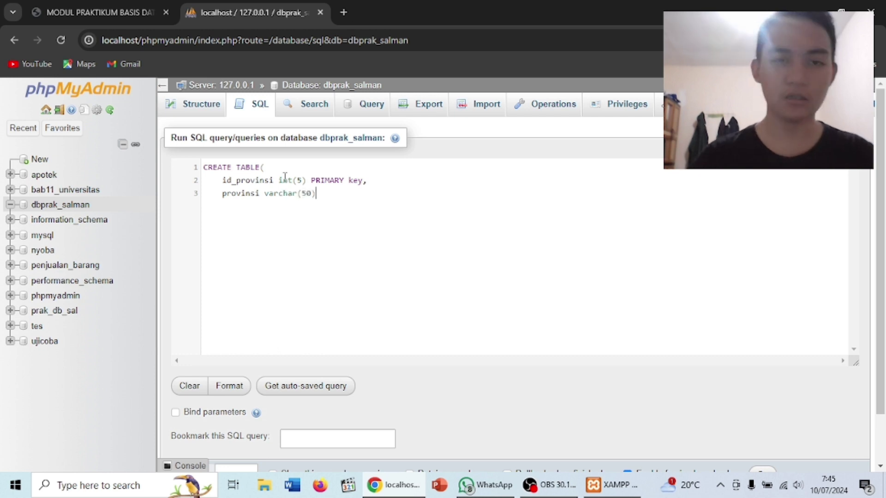
type(",")
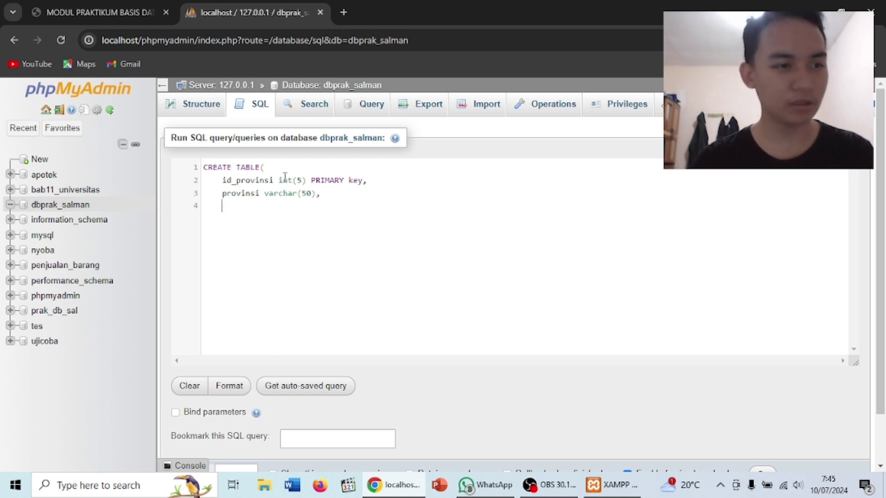
Add a third column definition, kota varchar(50), on its own line.
type("kot")
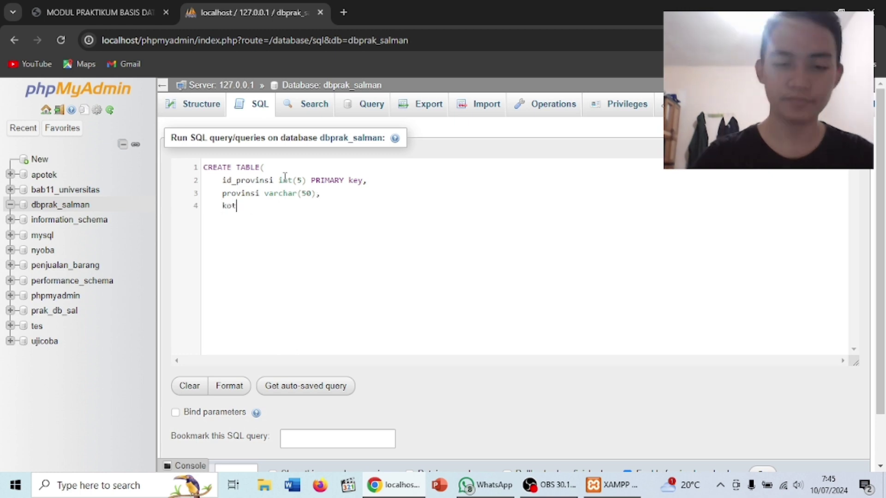
type("a varc")
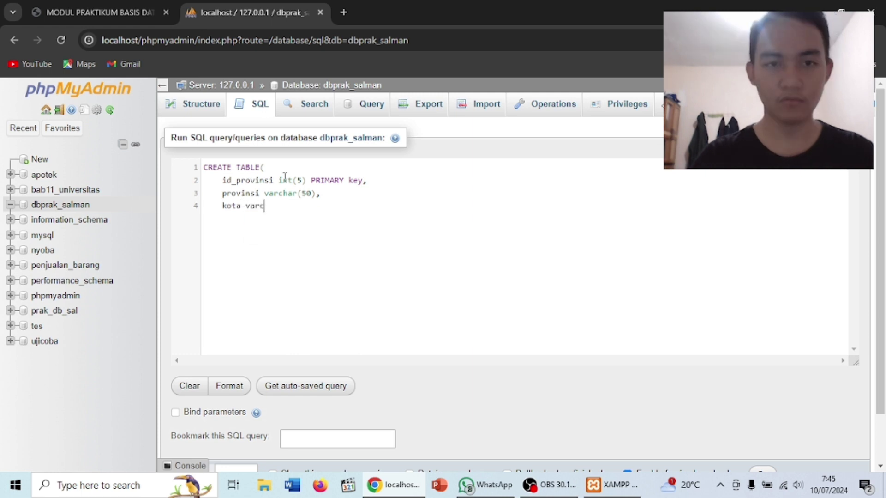
type("har")
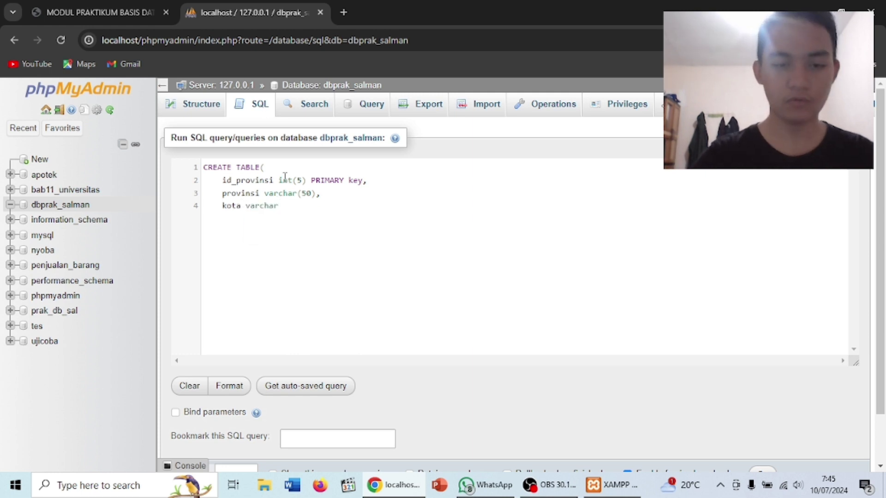
type("?(")
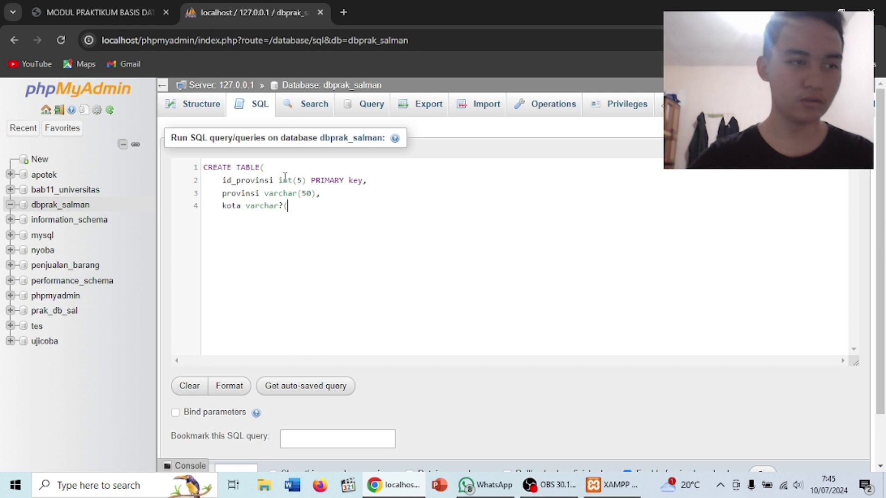
type(")")
key("Left")
key("BackSpace")
key("Right")
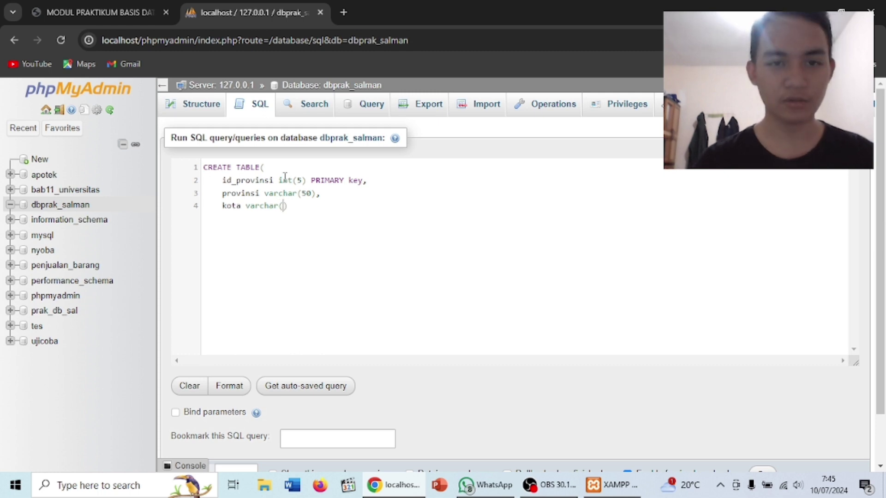
type("50")
key("Right")
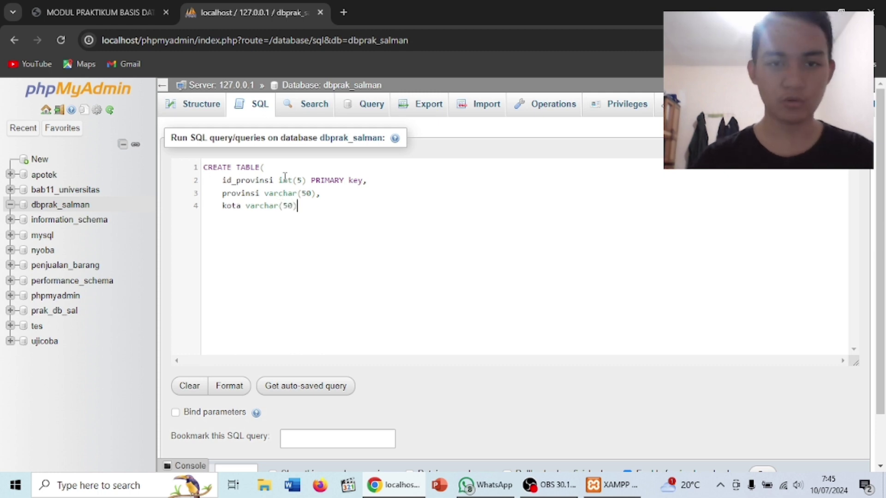
Close the CREATE TABLE statement with a parenthesis and semicolon and try to run the query.
type(")")
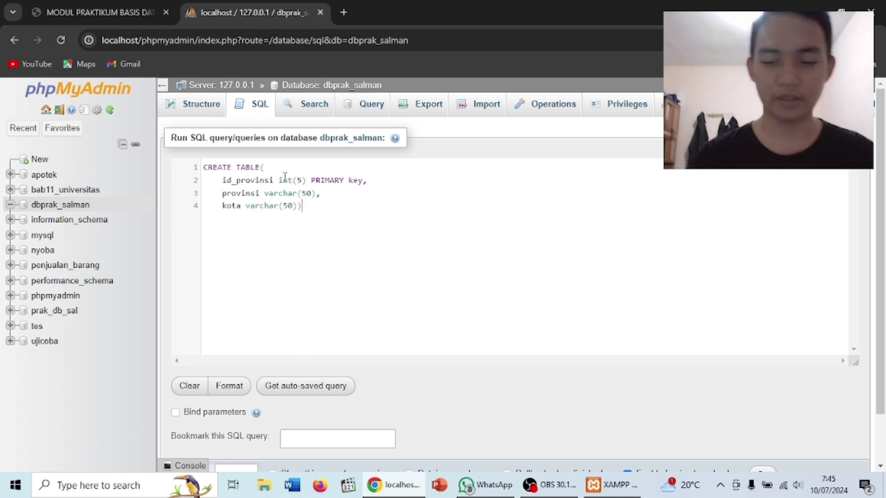
type(";")
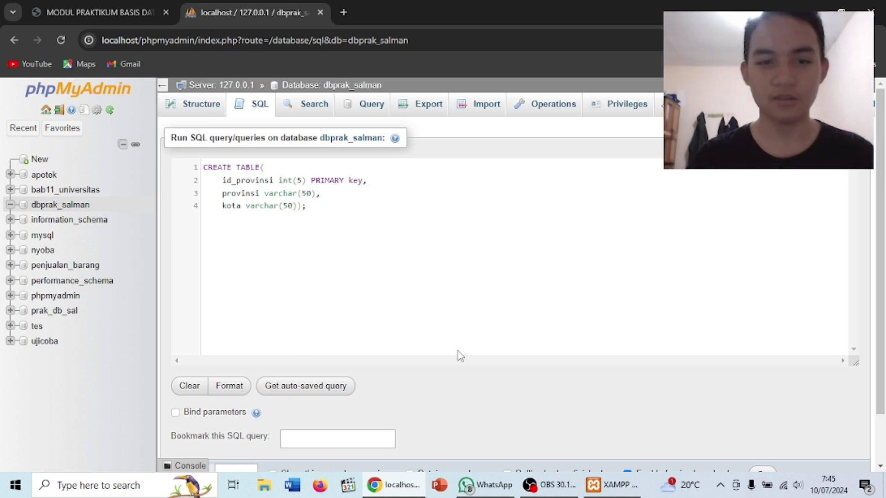
scroll(459, 356, "down", 2)
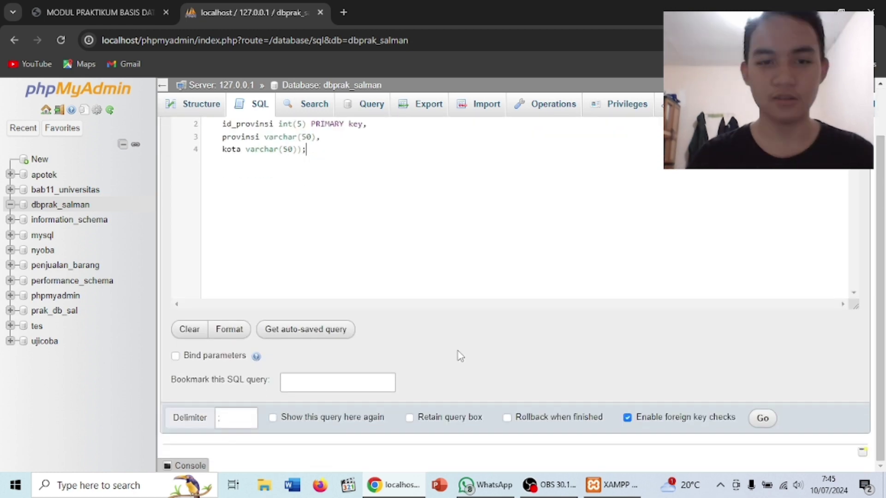
left_click(762, 418)
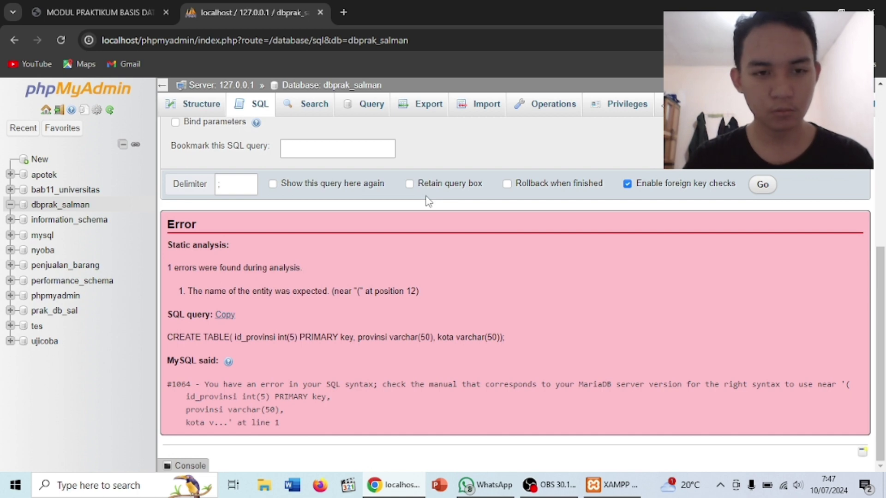
Insert the missing table name T_provinsi before the opening parenthesis in the CREATE TABLE statement.
scroll(429, 202, "up", 6)
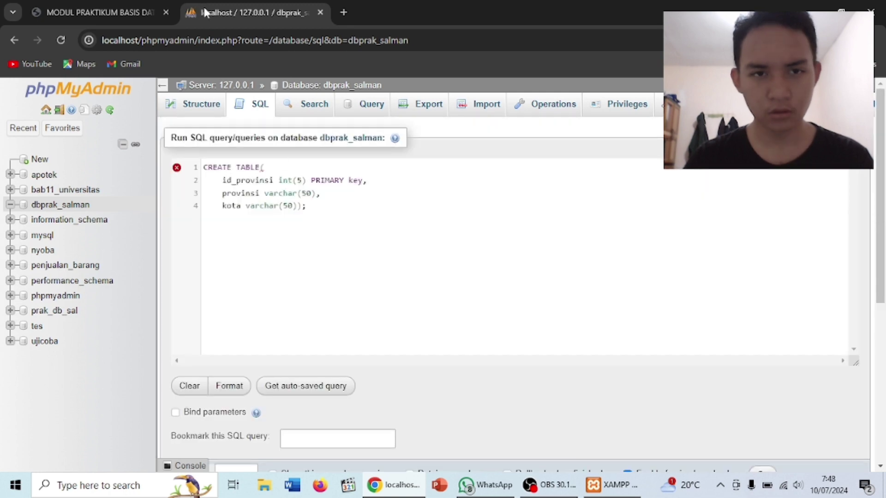
left_click(261, 166)
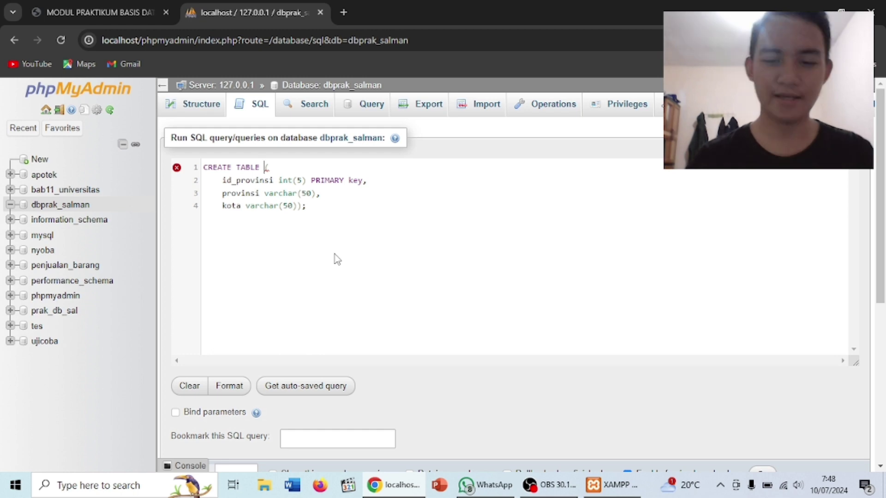
type("T")
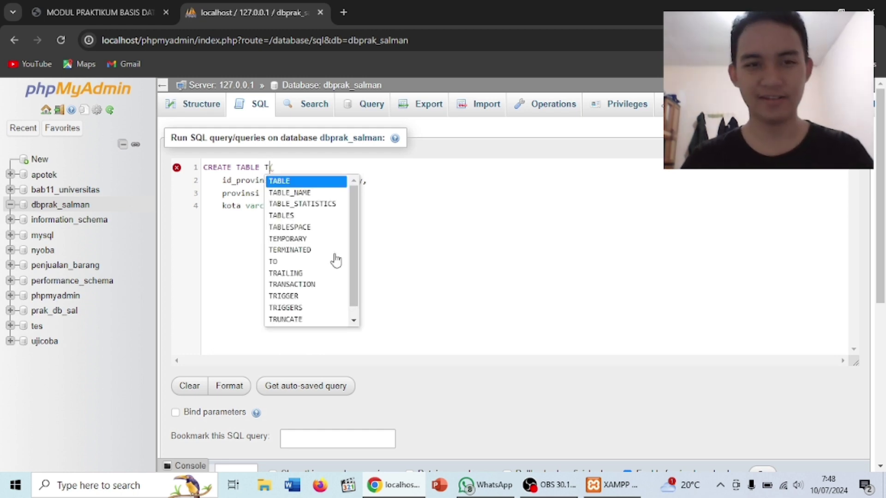
type("_")
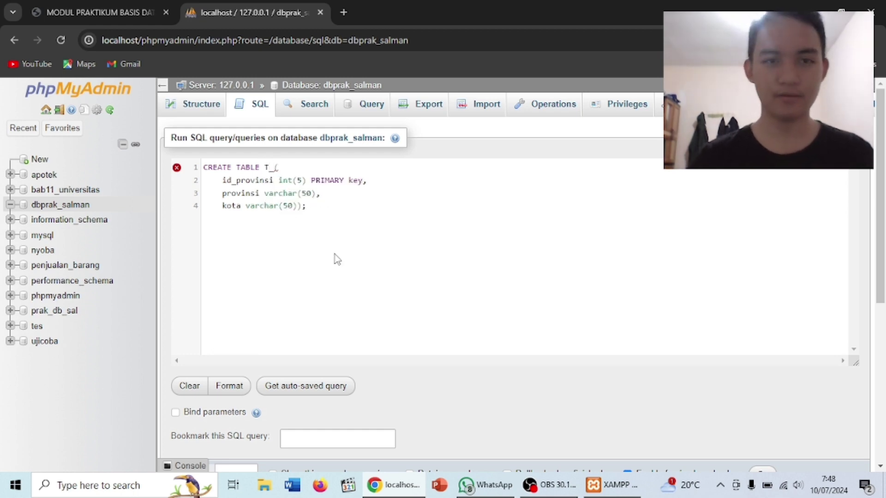
type("provins")
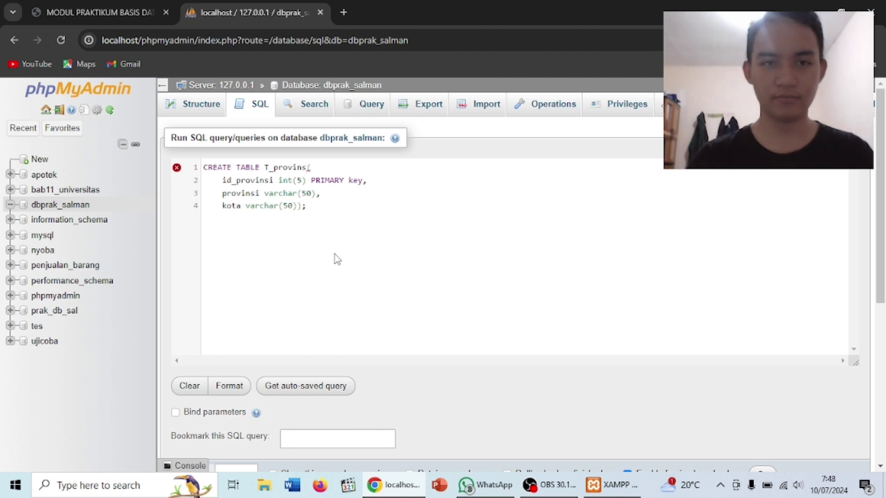
type("i")
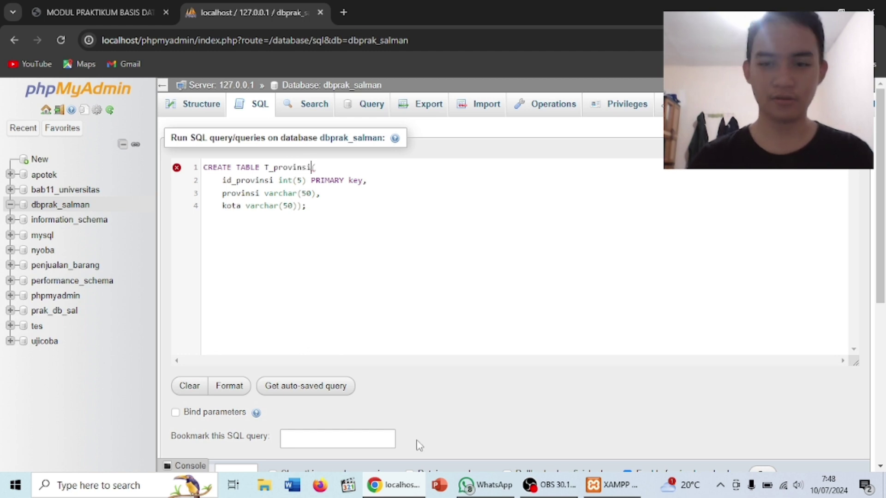
Run the corrected CREATE TABLE query and show the table list of the dbprak_salman database.
scroll(600, 323, "down", 2)
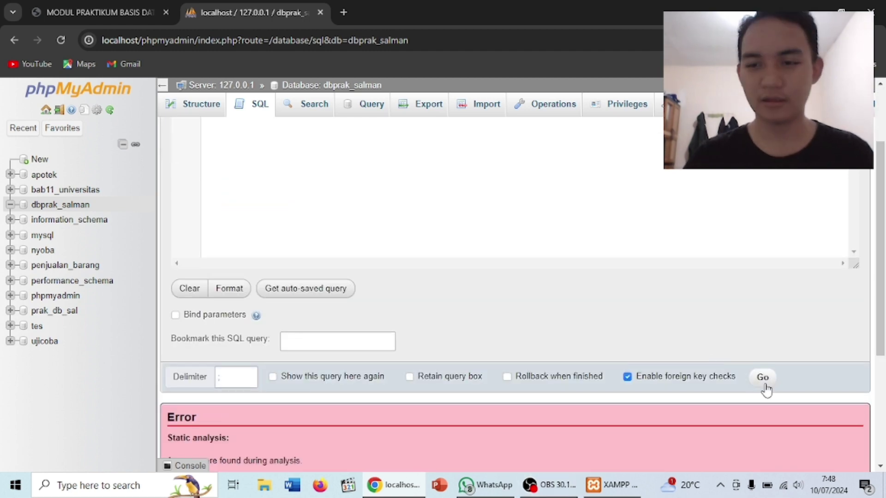
left_click(764, 376)
scroll(664, 309, "up", 2)
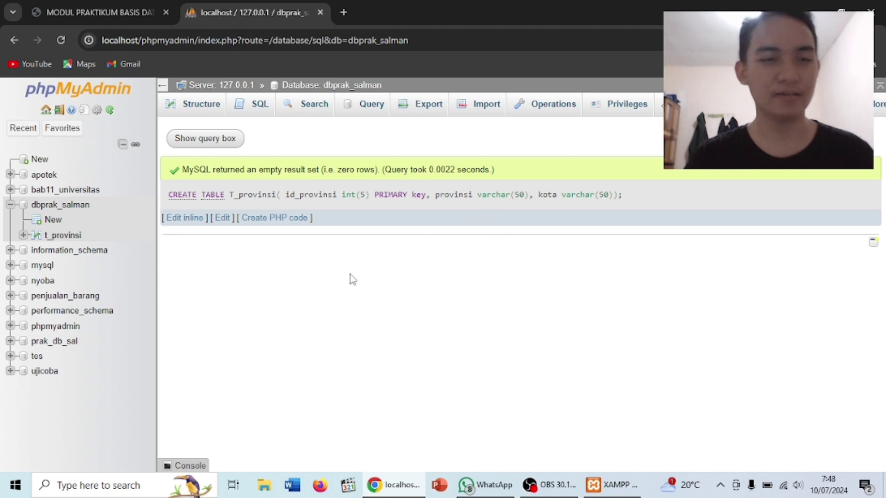
left_click(181, 112)
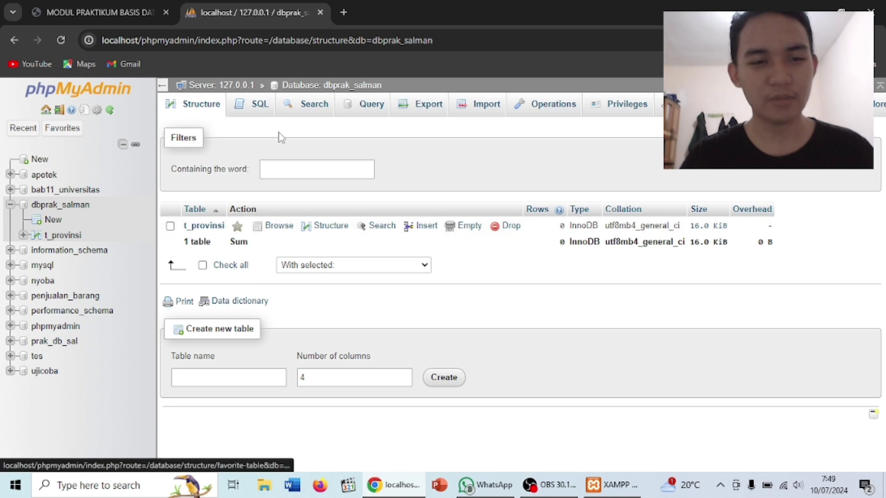
Start a new SQL query on dbprak_salman with CREATE TABLE T_identitas( and begin an indented line below it.
left_click(257, 106)
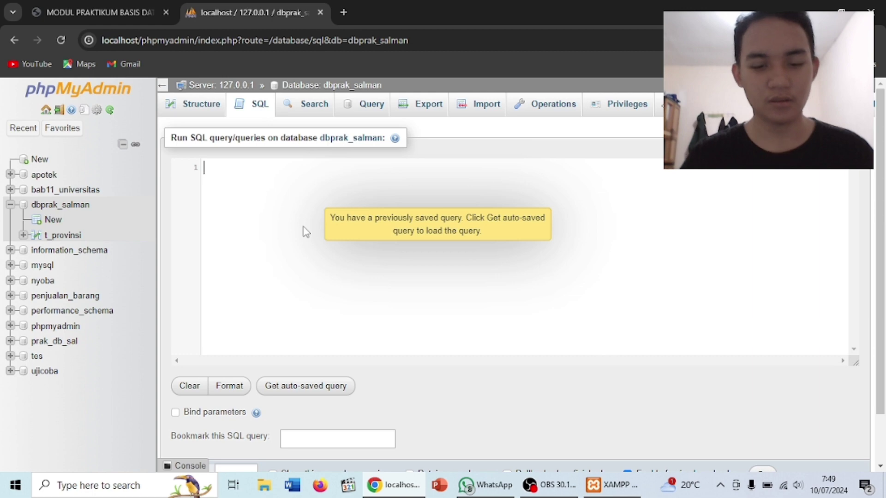
type("crea")
key("Return")
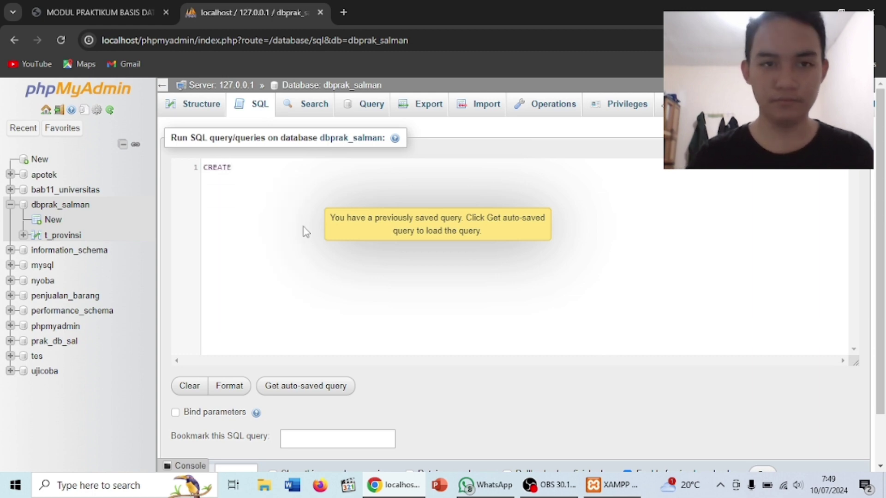
type("tab")
key("Return")
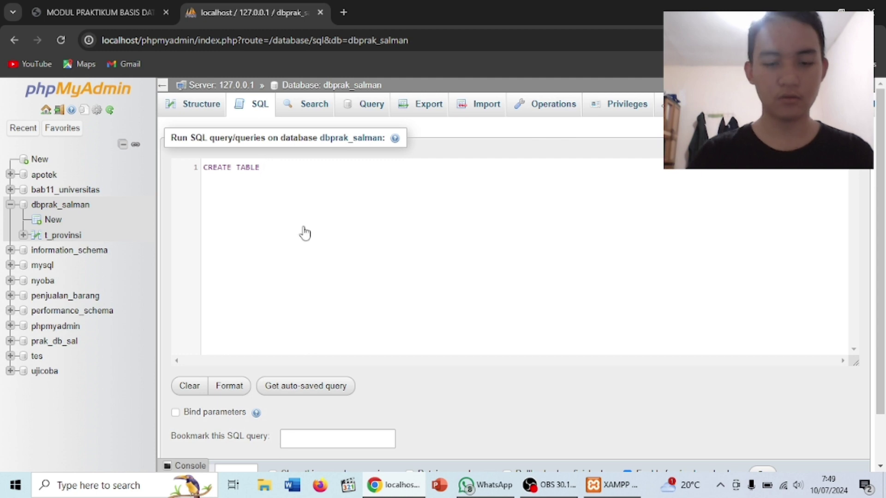
type("T_identi")
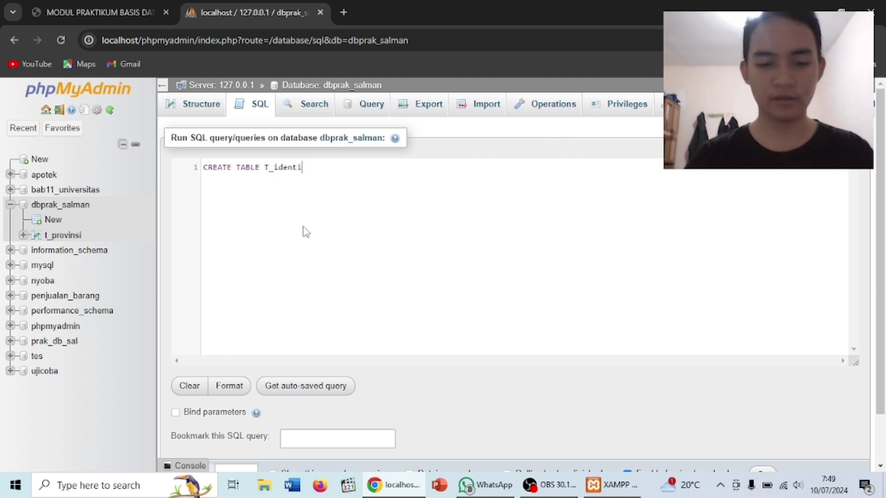
type("tas(     ")
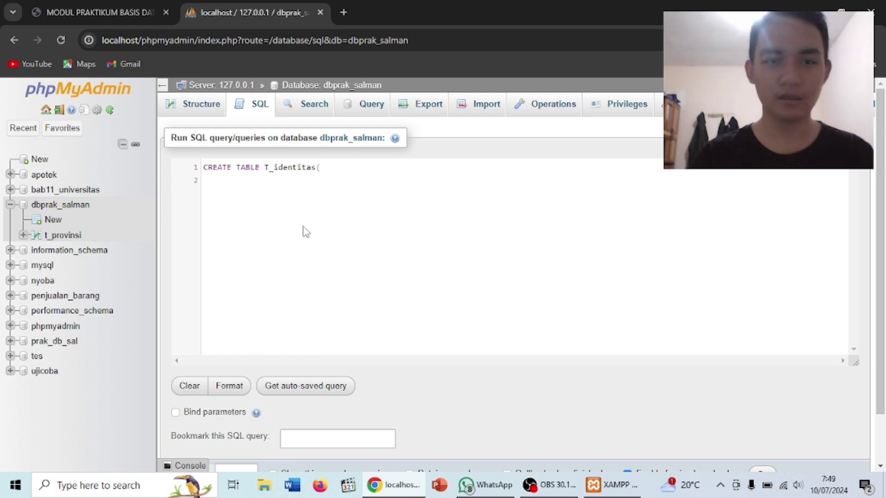
Define the first column as id_identitas char(12) PRIMARY key, followed by a comma and a new line.
type("id_id")
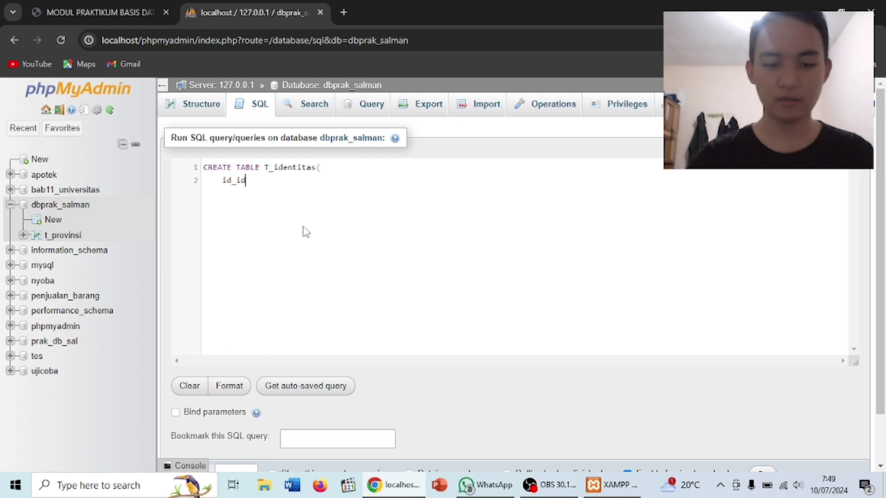
type("entitas")
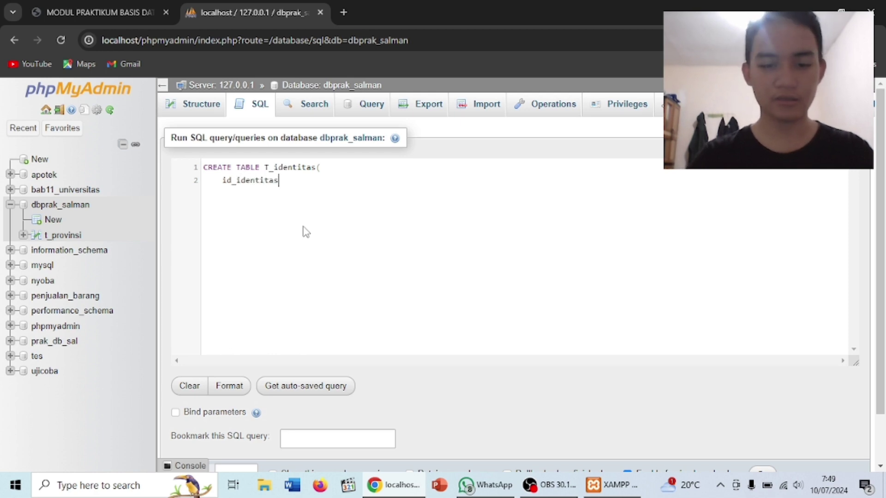
type(" char(")
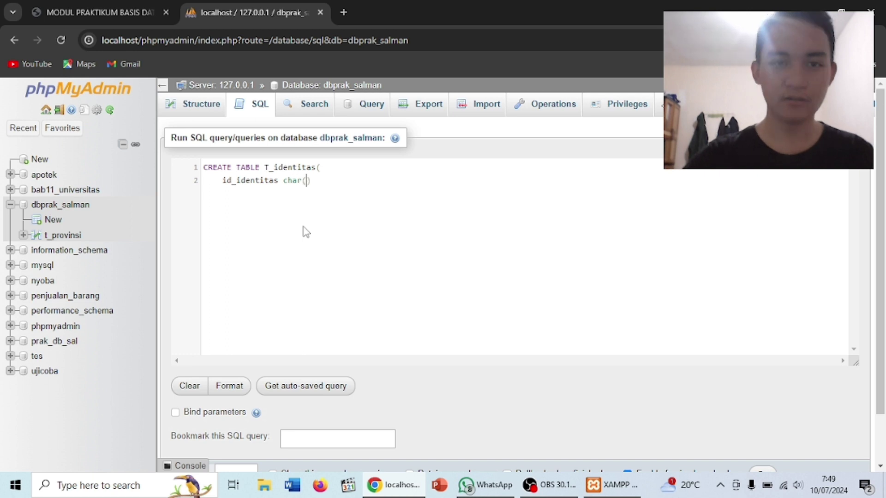
type("12)")
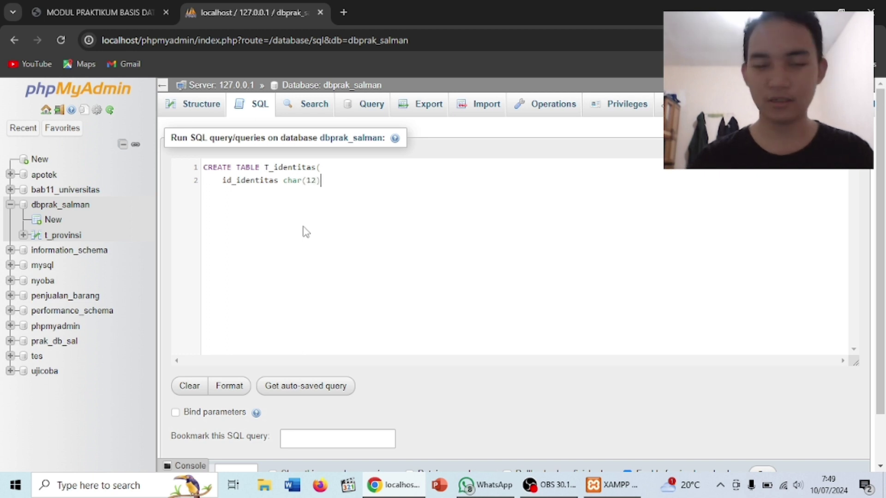
type(" prima")
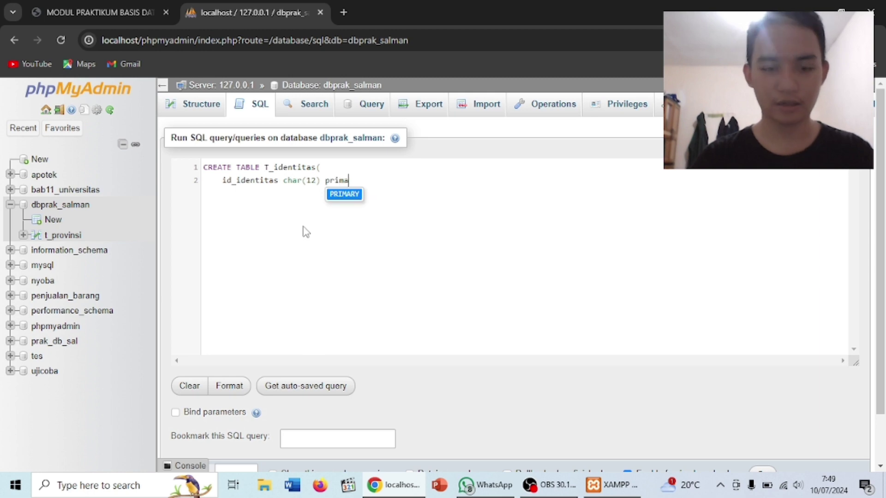
key("Return")
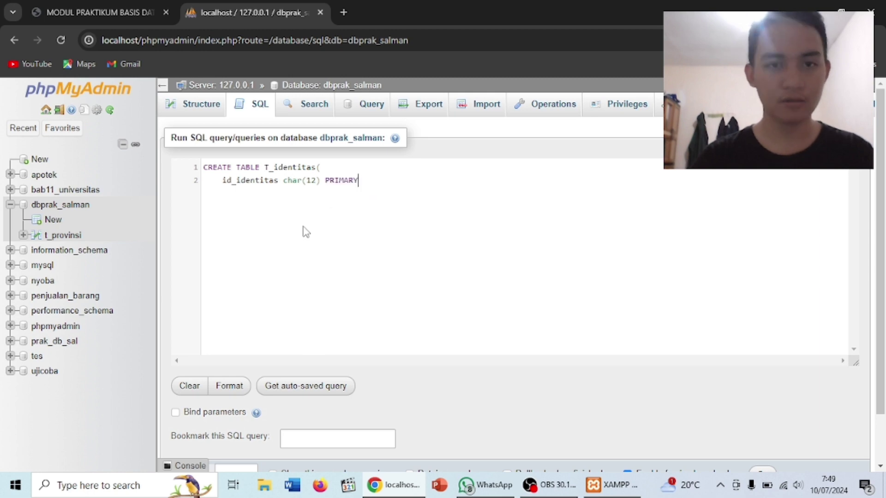
type("ay")
key("BackSpace")
key("BackSpace")
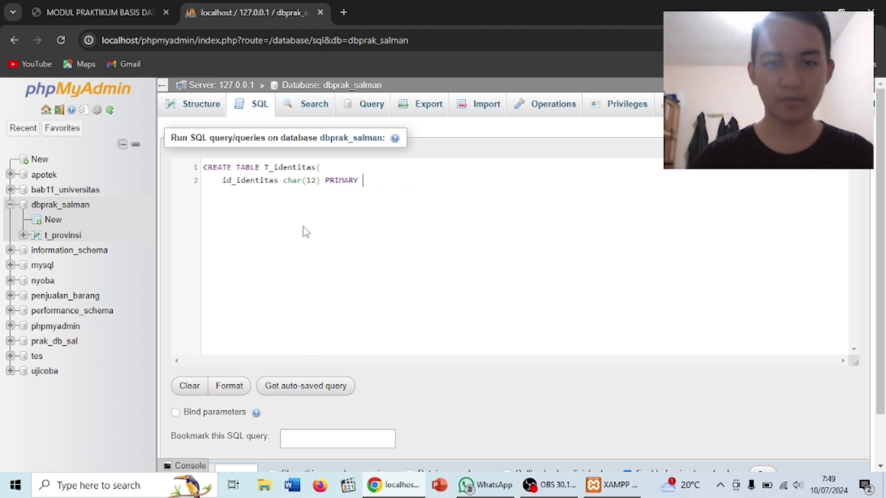
type("key")
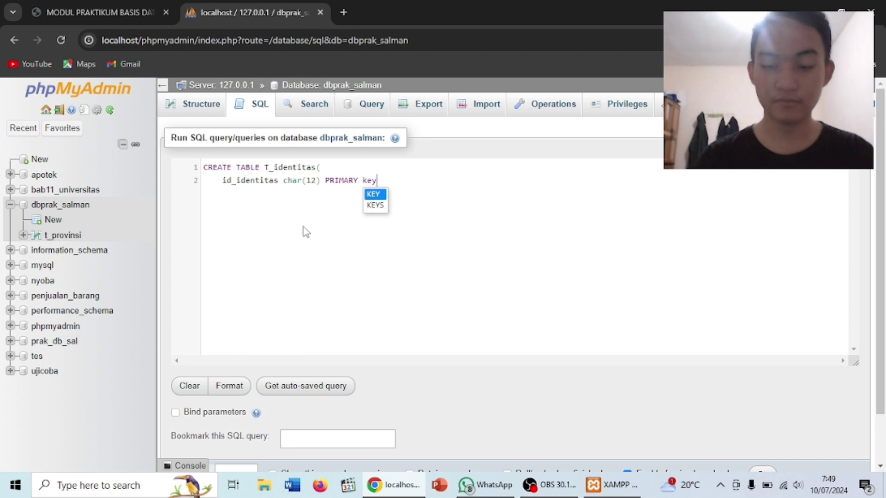
type(",")
key("Return")
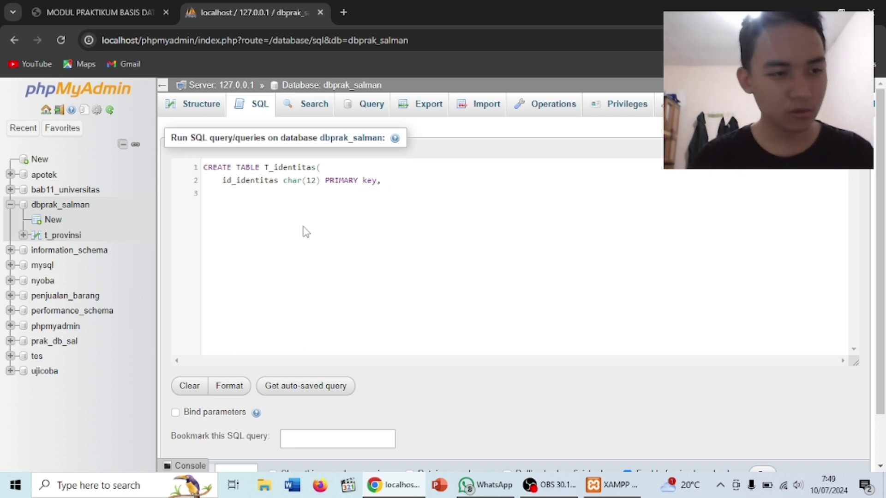
Add a second column definition, name varchar (40), ending with a comma and a new line.
type("name")
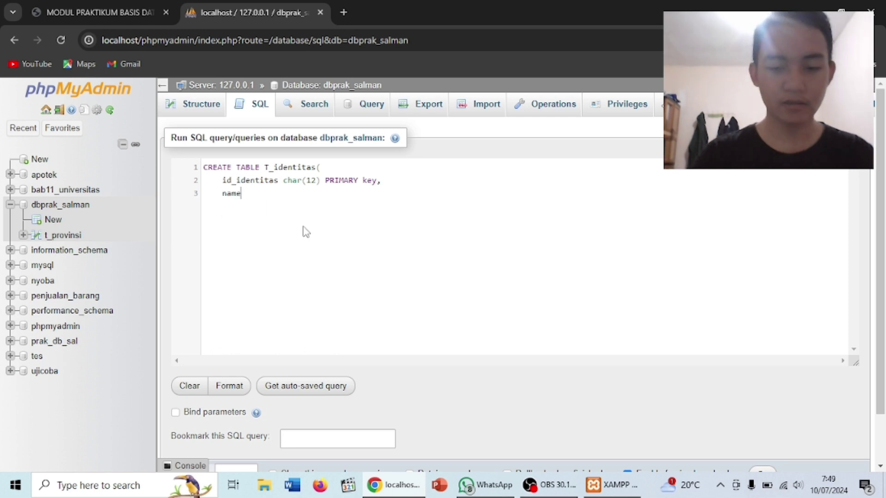
type(" varcha")
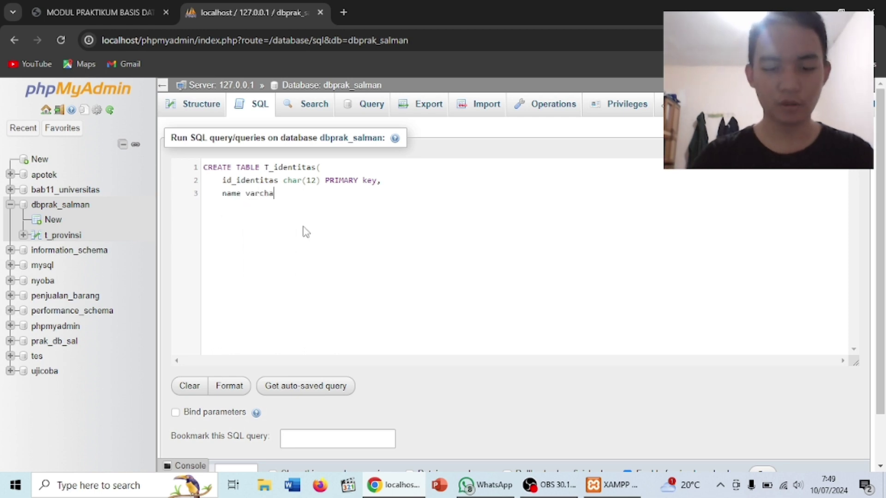
type("r (")
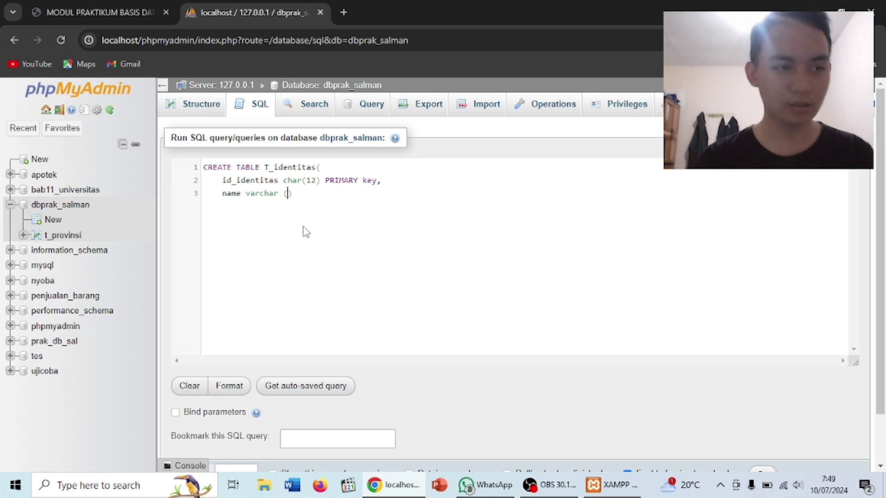
type("40)")
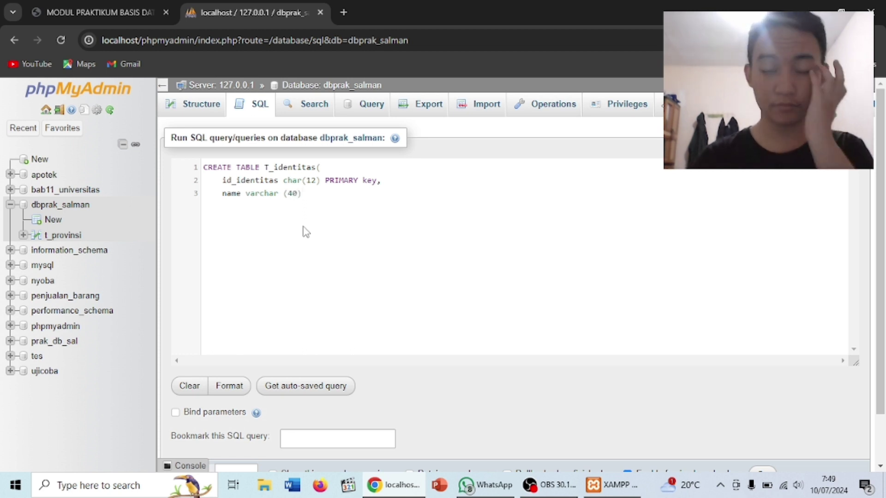
type(",     ")
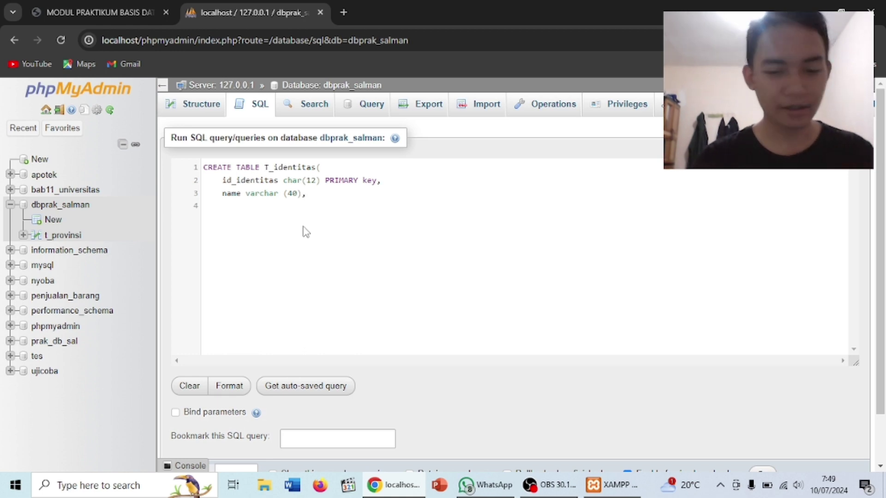
Begin a third column definition on the new line as gender ENUM with an empty pair of parentheses.
type("gende")
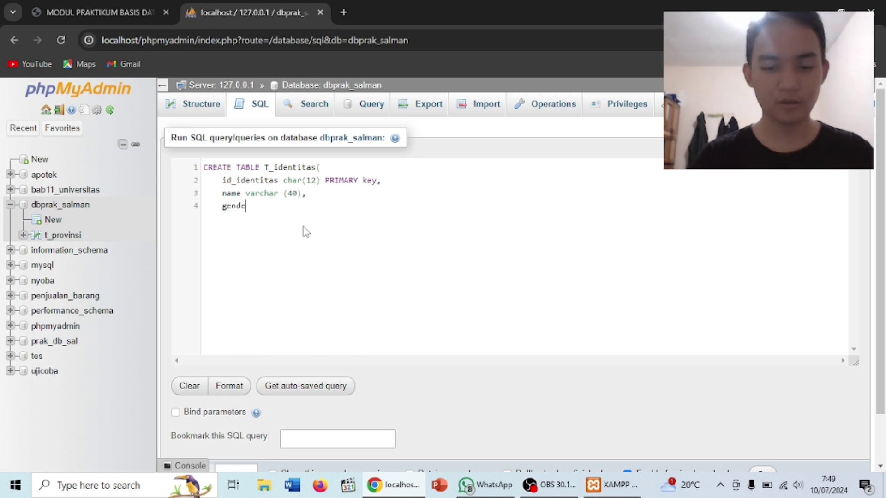
type("r ")
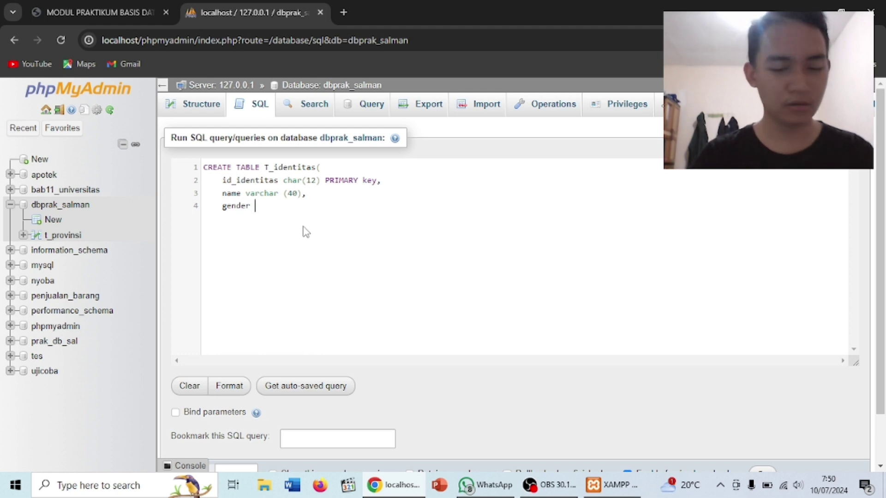
type("enum")
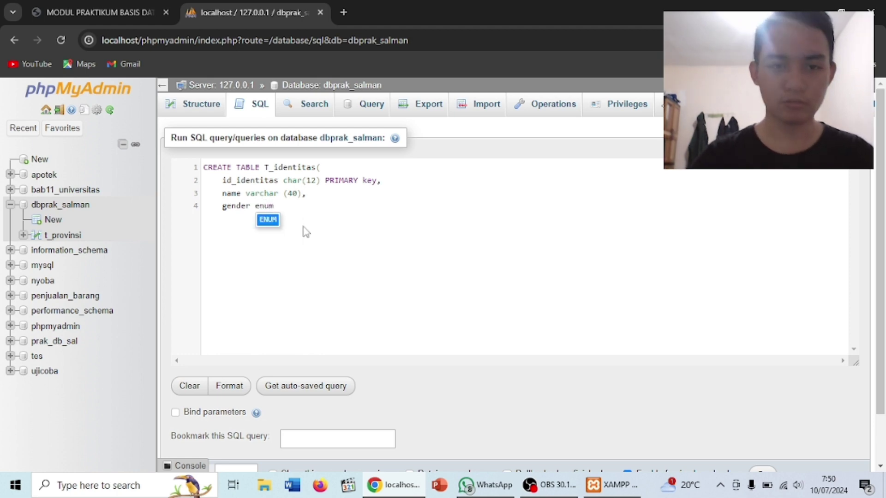
key("Return")
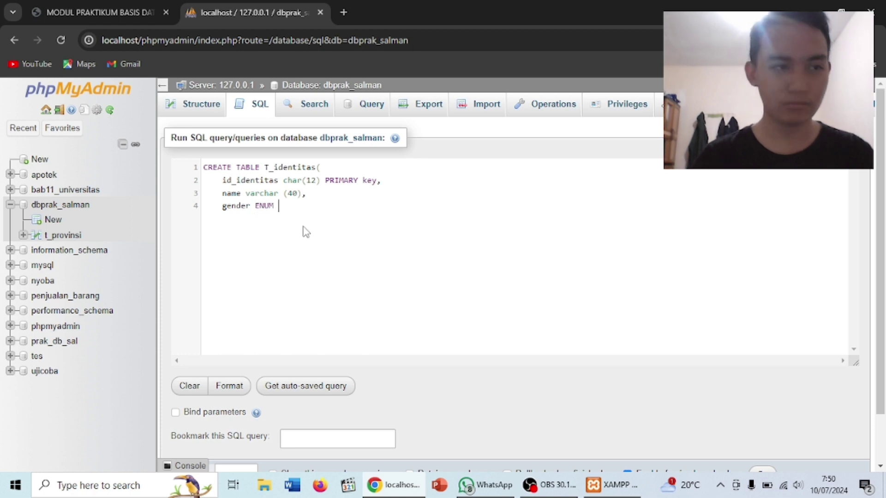
type("(")
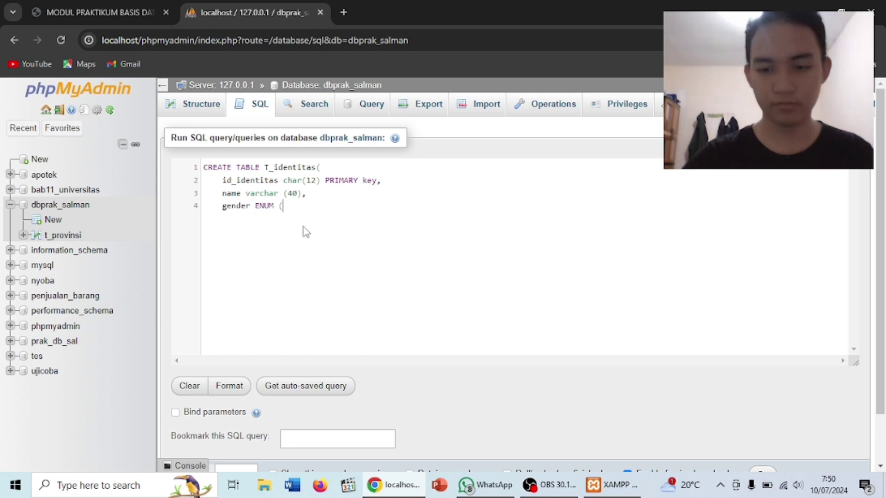
type(")")
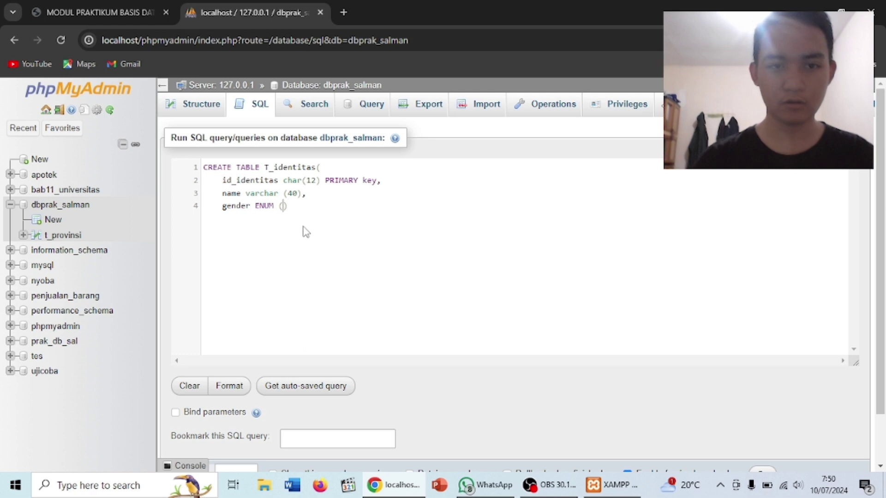
Fill the gender ENUM parentheses with the allowed values 'M','F'.
type("''")
key("Left")
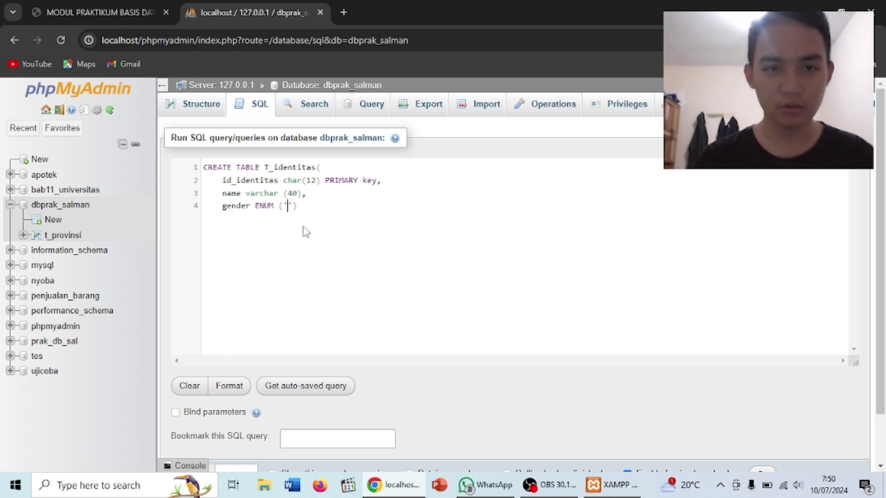
type("M")
key("Right")
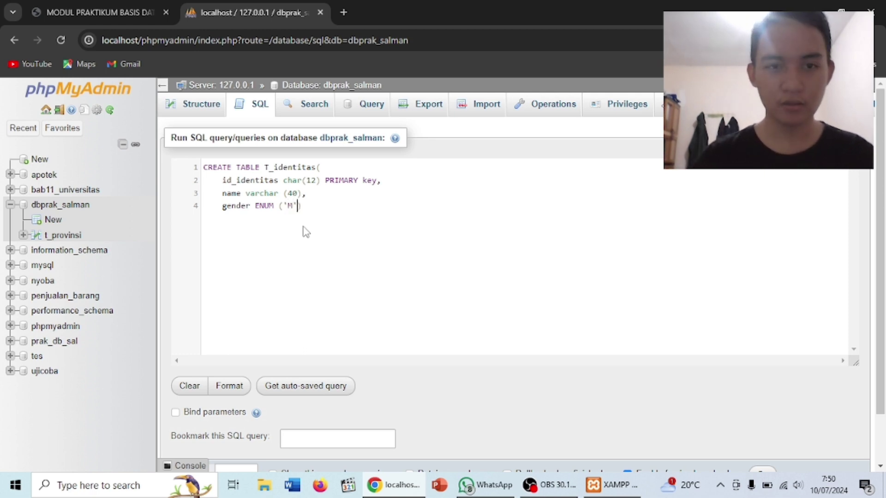
type(",")
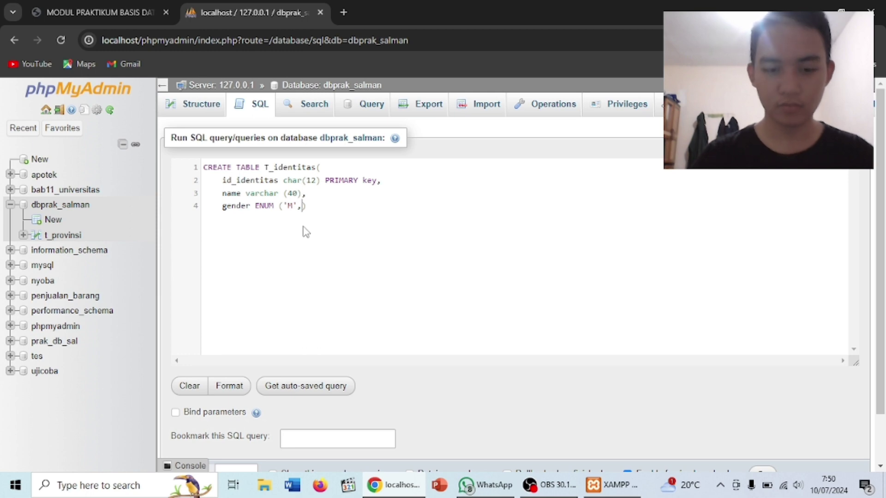
type("'F")
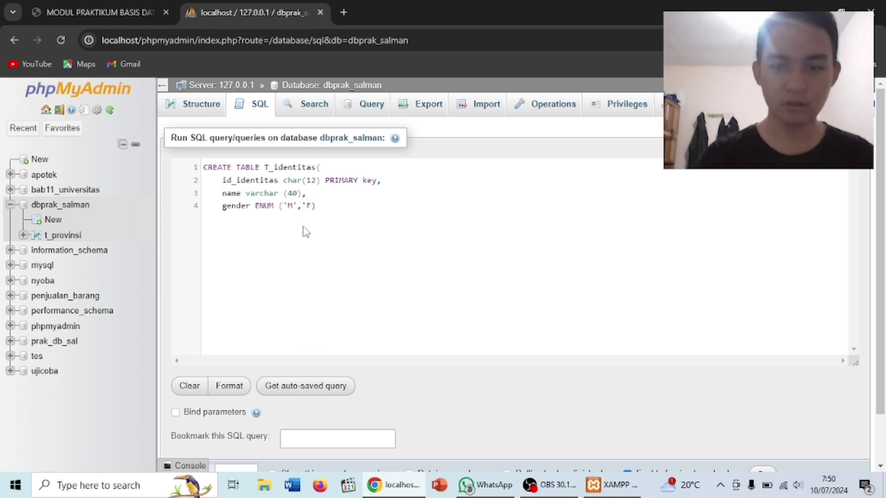
type("'")
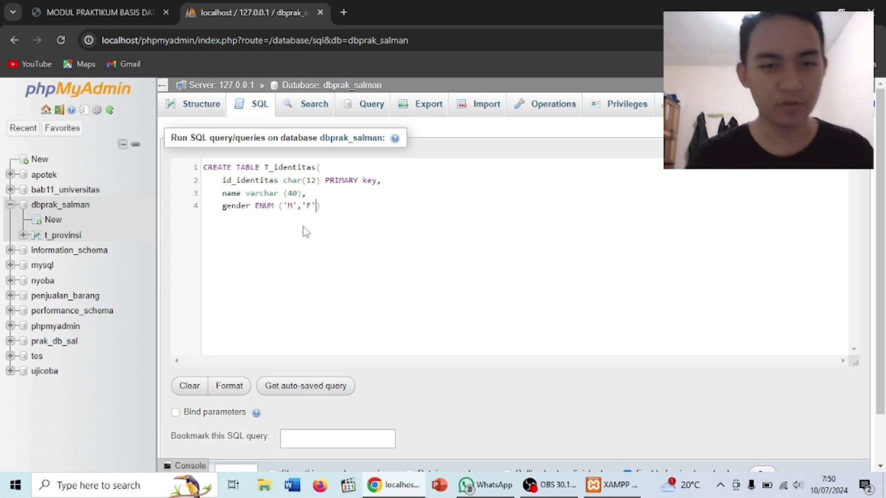
key("Right")
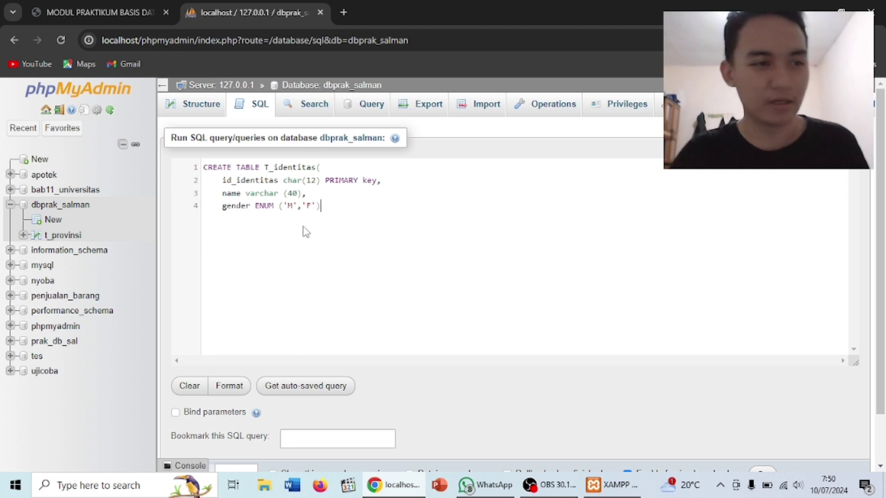
Add a NOT null constraint to the gender column definition after the ENUM values.
type("n")
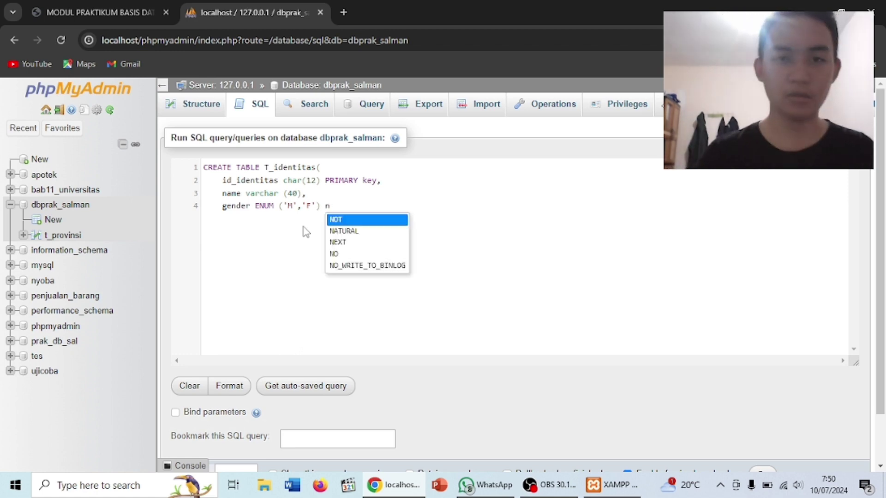
type("o")
key("Return")
type("null")
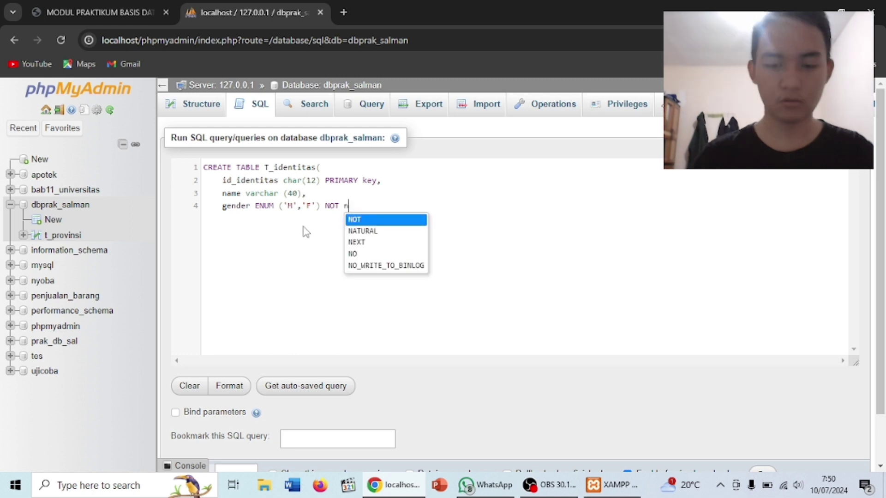
Replace the uppercase NOT in the gender column's constraint with lowercase not.
key("Left")
key("Left")
key("Left")
key("Left")
key("Left")
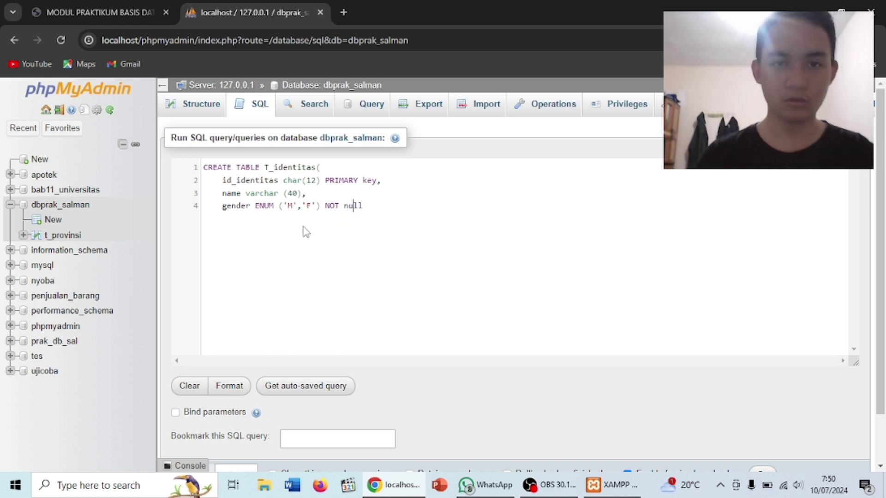
key("BackSpace")
key("BackSpace")
key("BackSpace")
type("not")
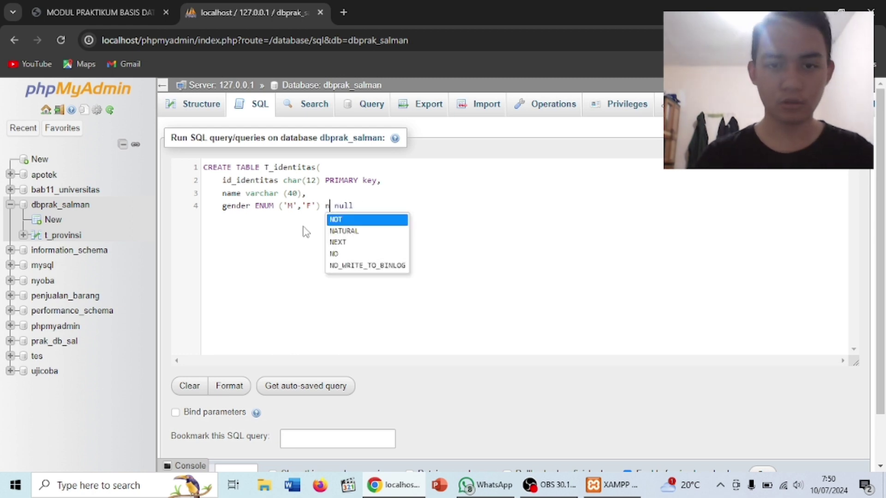
End the gender column definition with a comma after null and start a new line.
key("Right")
key("Right")
key("Right")
key("Right")
key("Right")
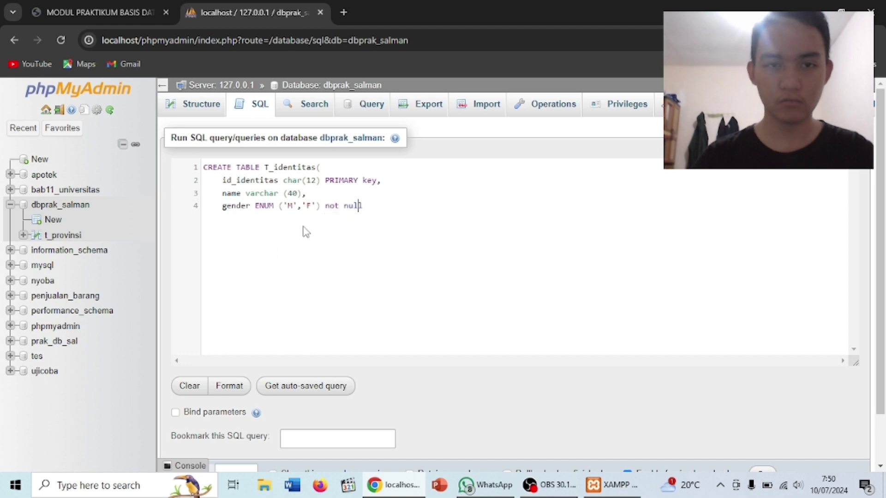
type(",")
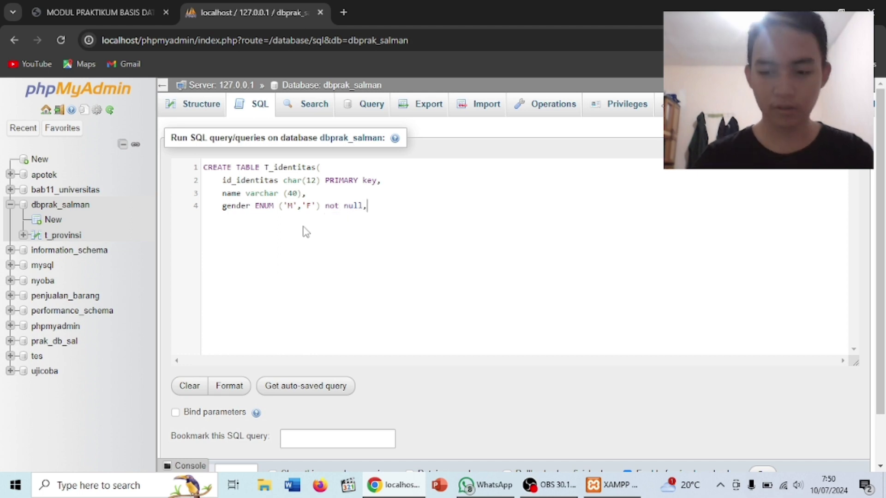
key("Return")
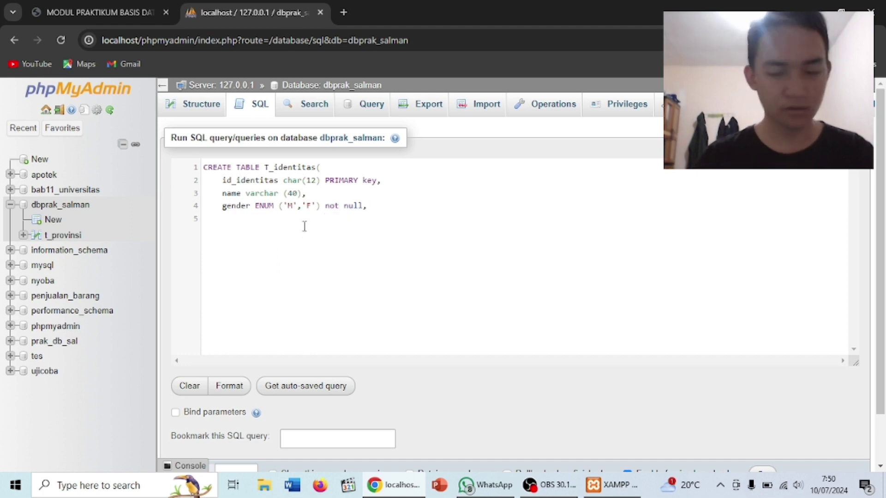
Add the column definition place varchar (40), followed by a comma and a new line.
type("place")
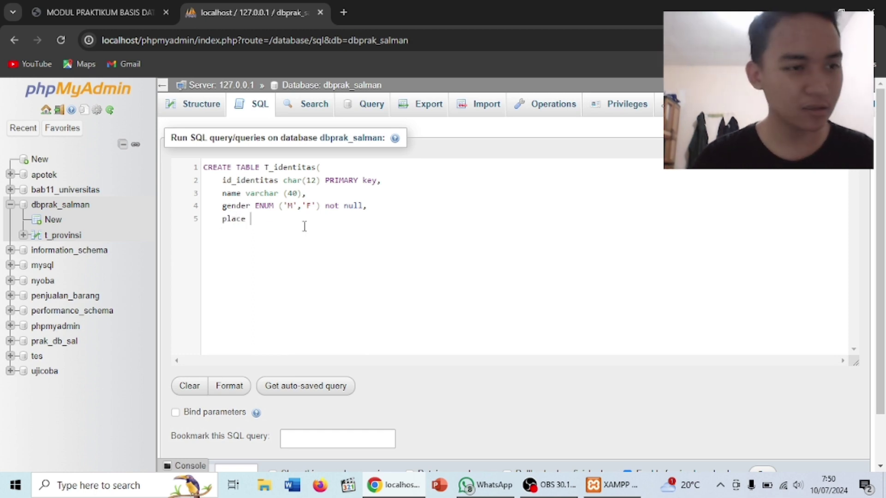
type(" varc")
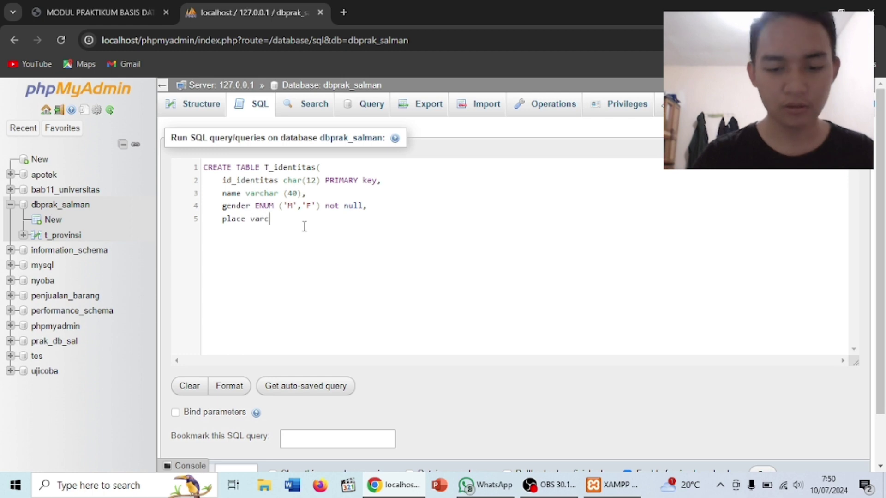
type("har (")
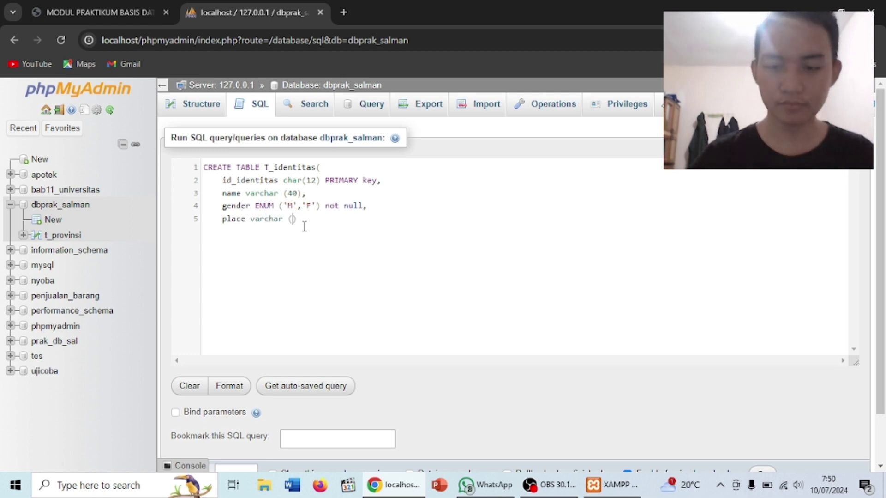
type("40),")
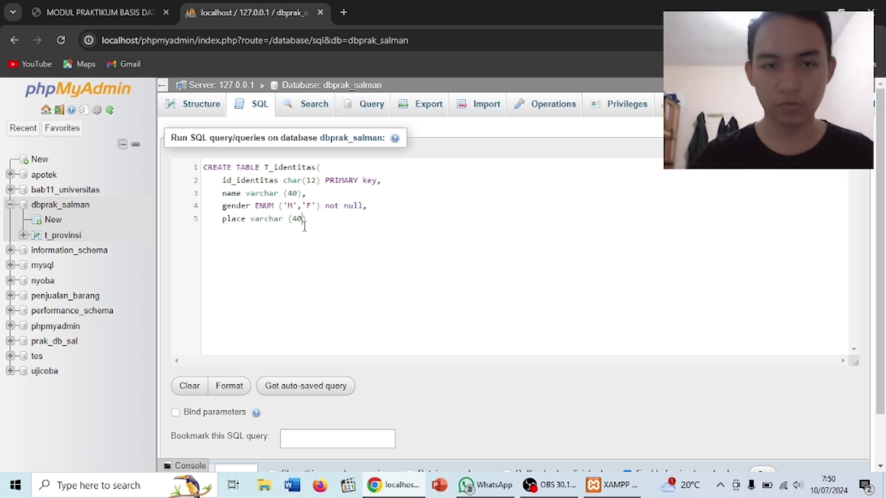
key("Return")
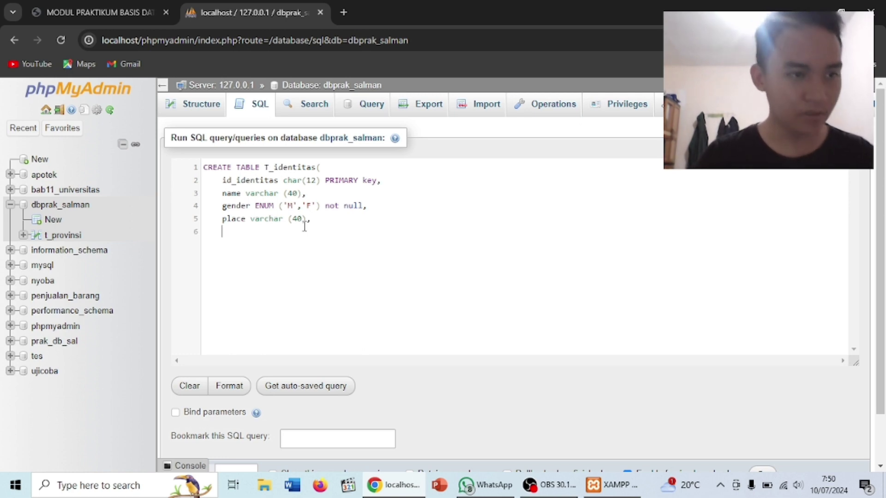
Add the column definition birthday date, followed by a comma and a new line.
type("bi")
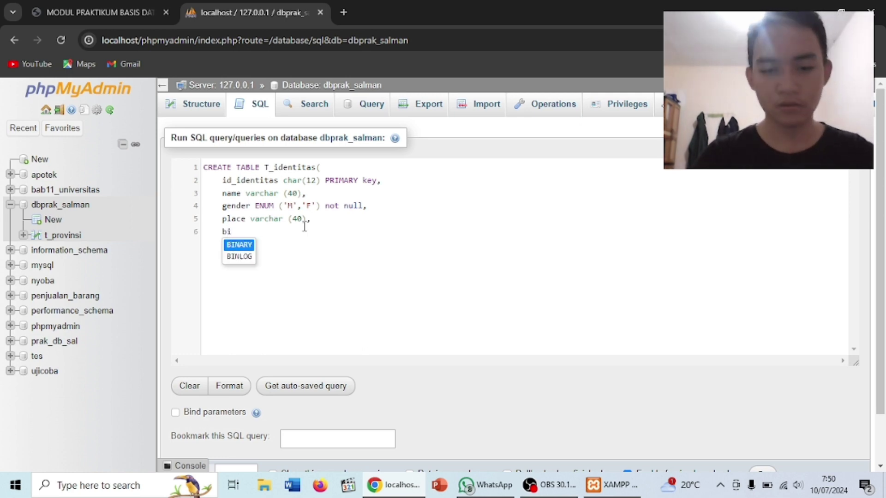
type("rthda")
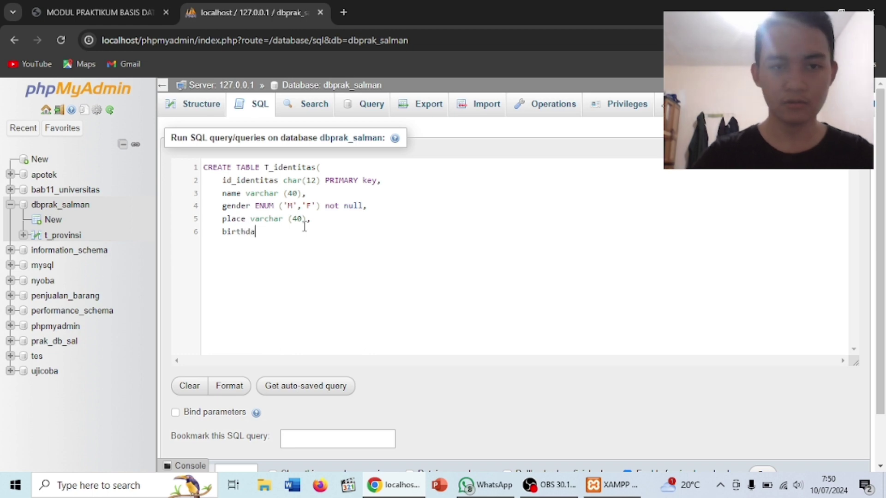
type("y ")
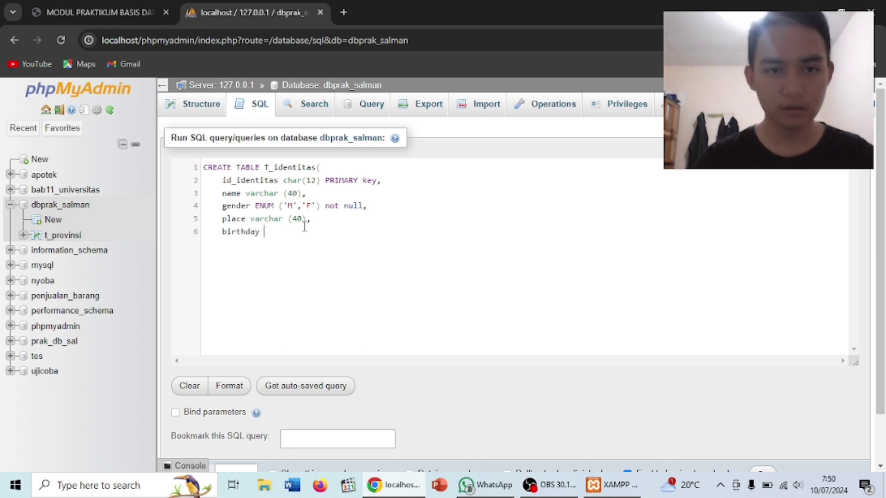
type("date")
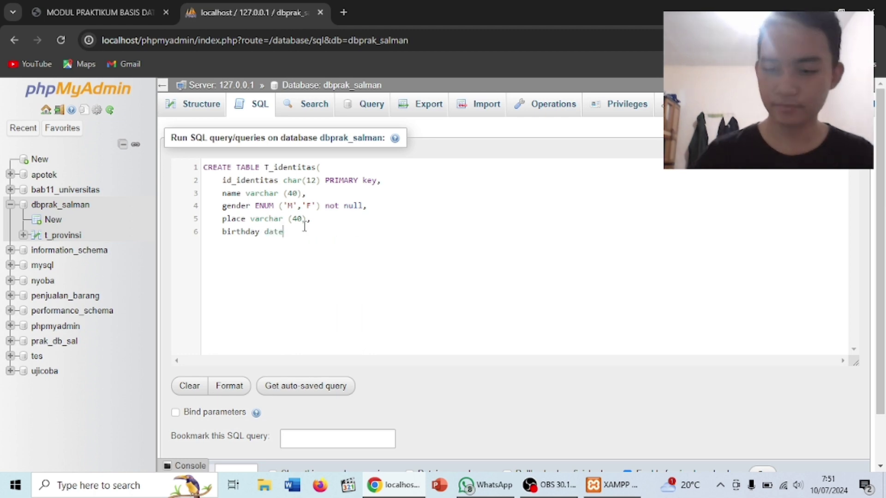
type(",")
key("Return")
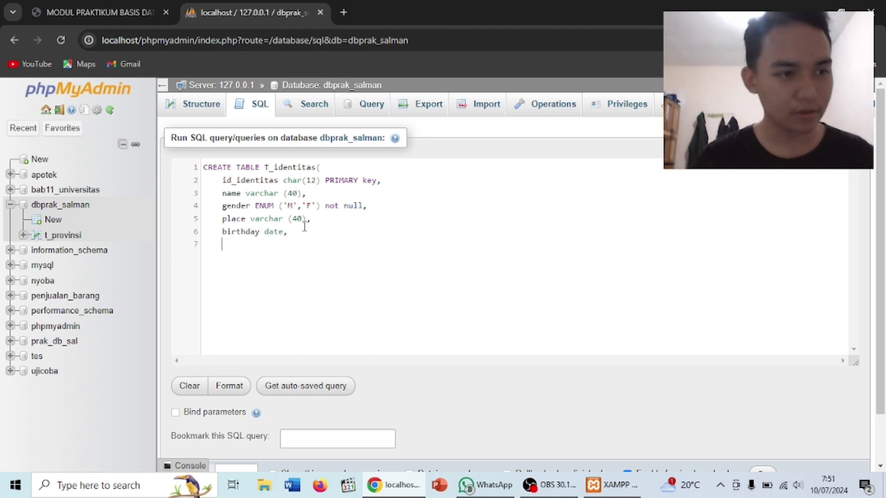
Add the column definition address varchar(50) without a trailing comma.
type("address")
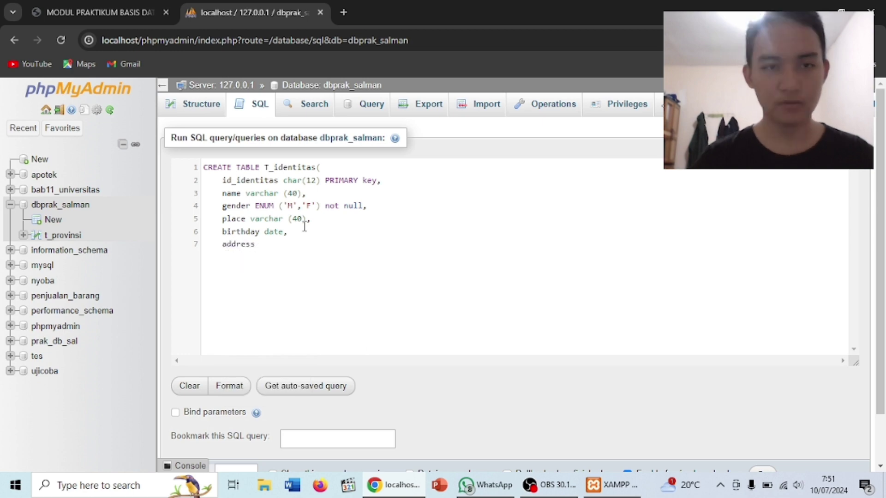
type(" va")
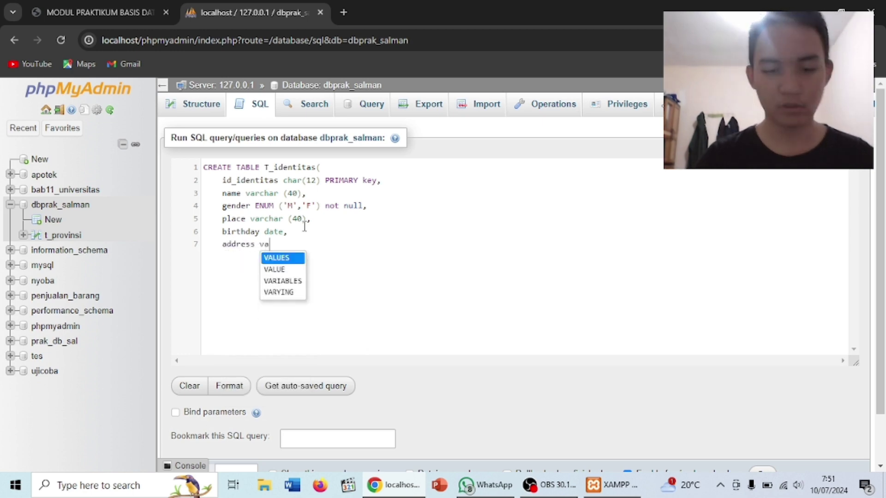
type("rchar")
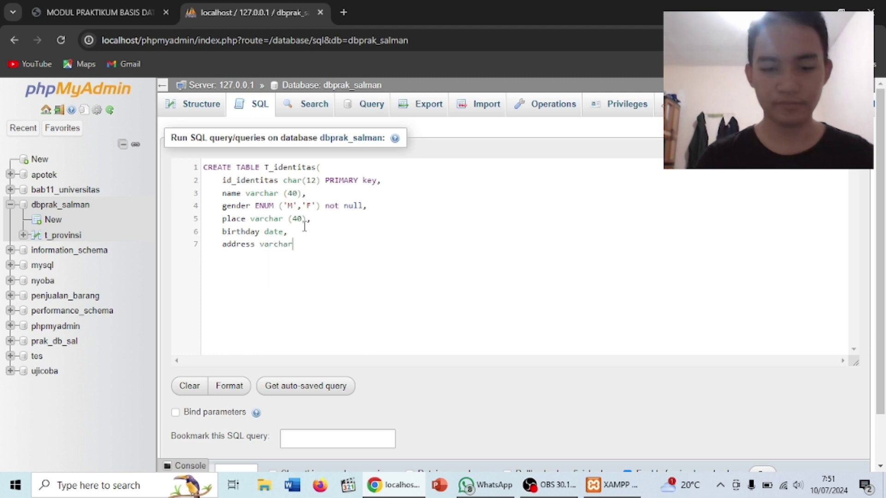
type("(")
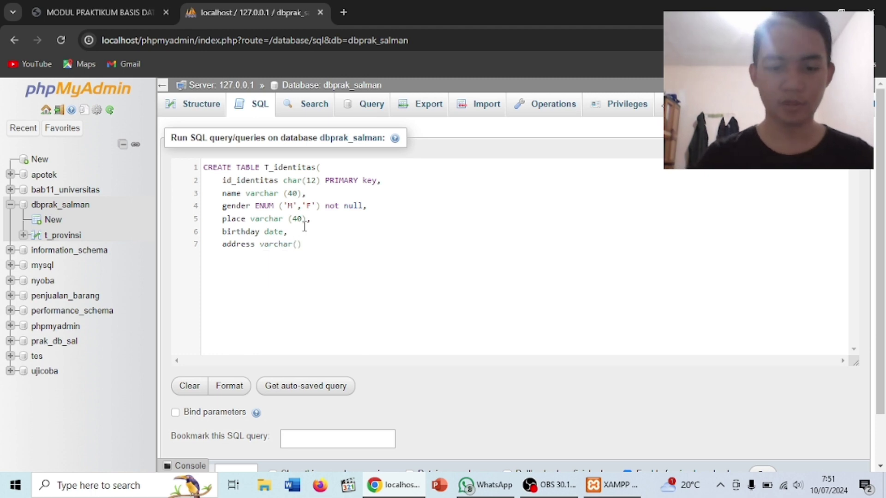
type("50)     ")
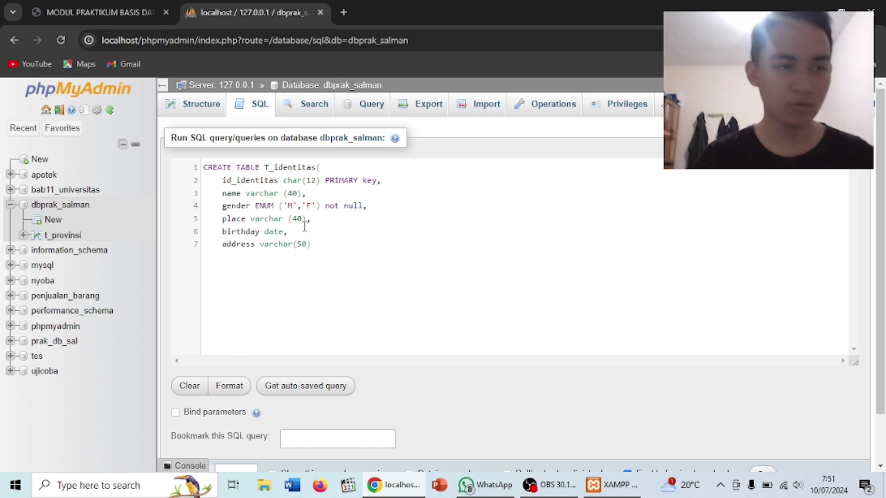
Add the column definition id_provinsi int(5) on a new line, followed by a comma.
type("id")
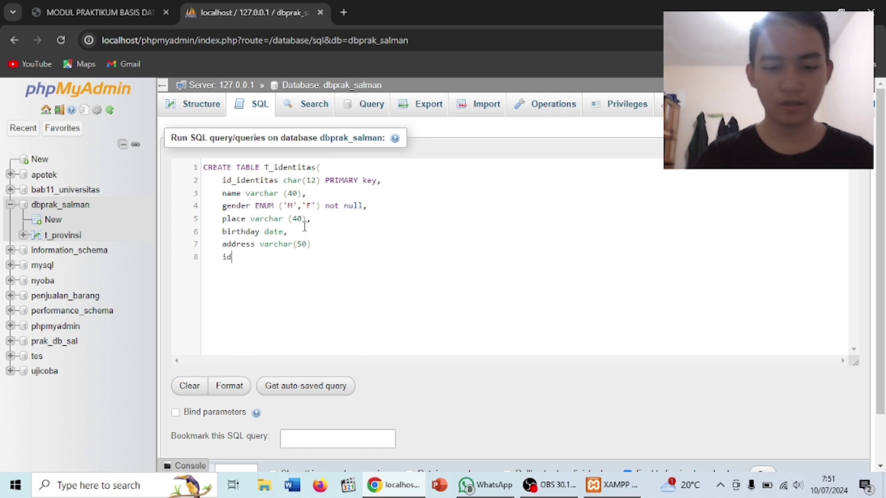
type("_pro")
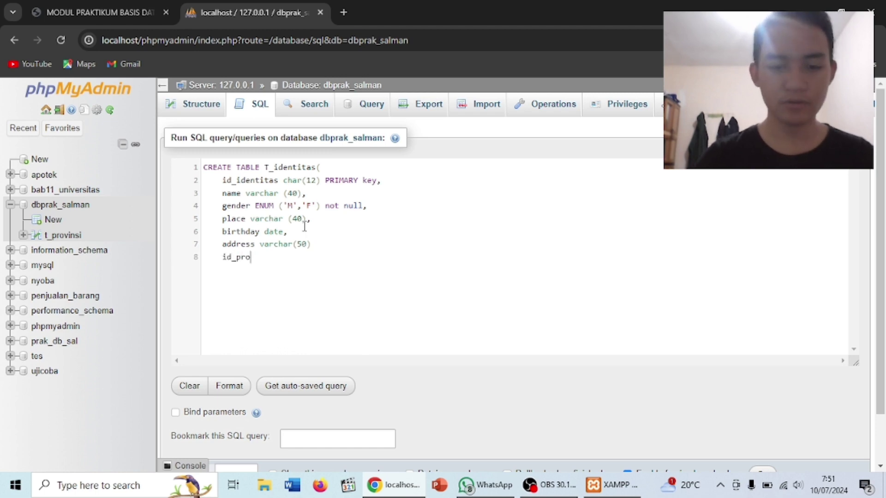
type("vinsi ")
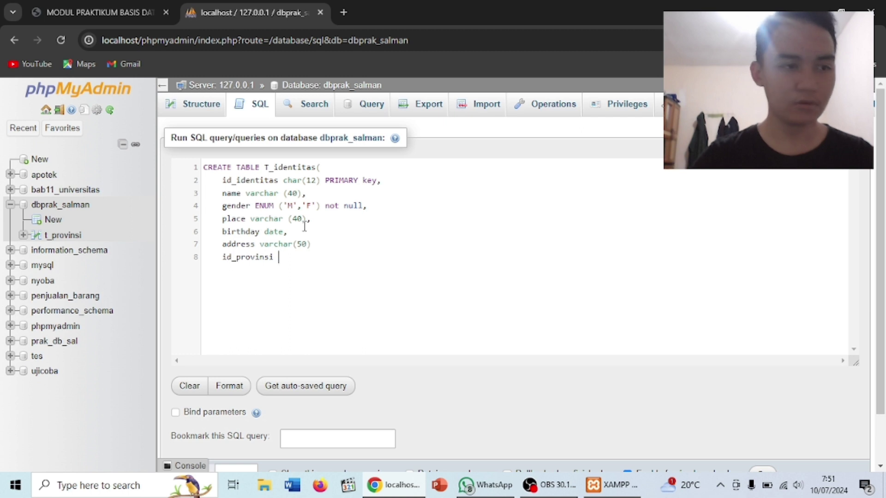
type("in")
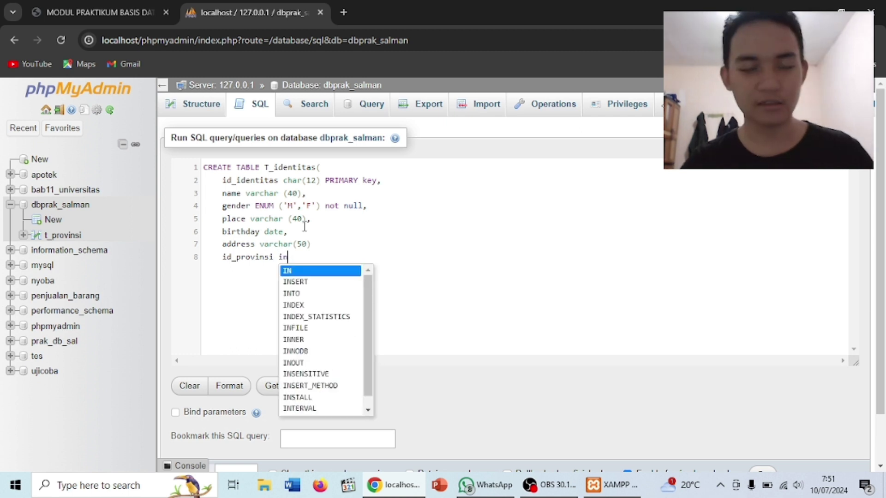
type("t")
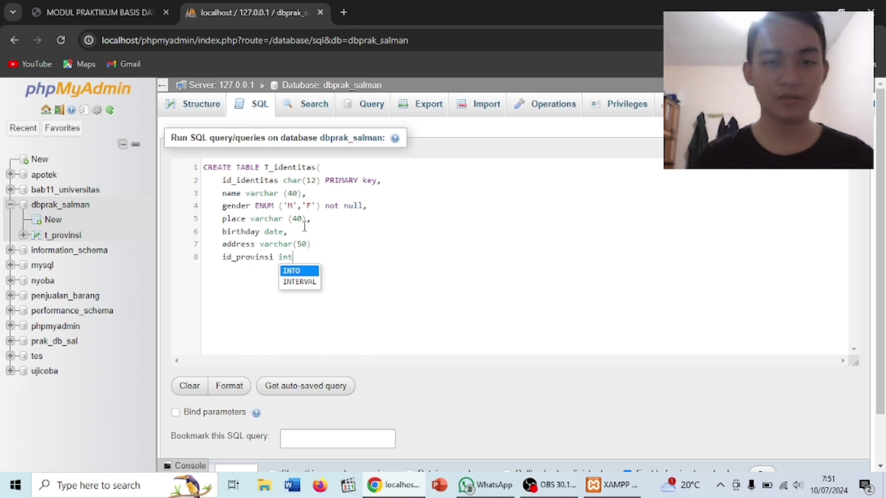
type("(5),")
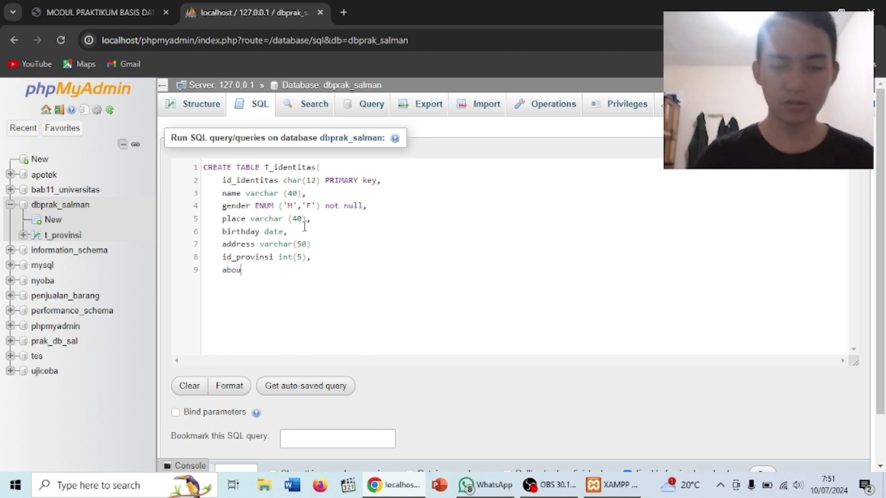
Complete the CREATE TABLE statement with the column about text and the closing );, and run the query.
type("text")
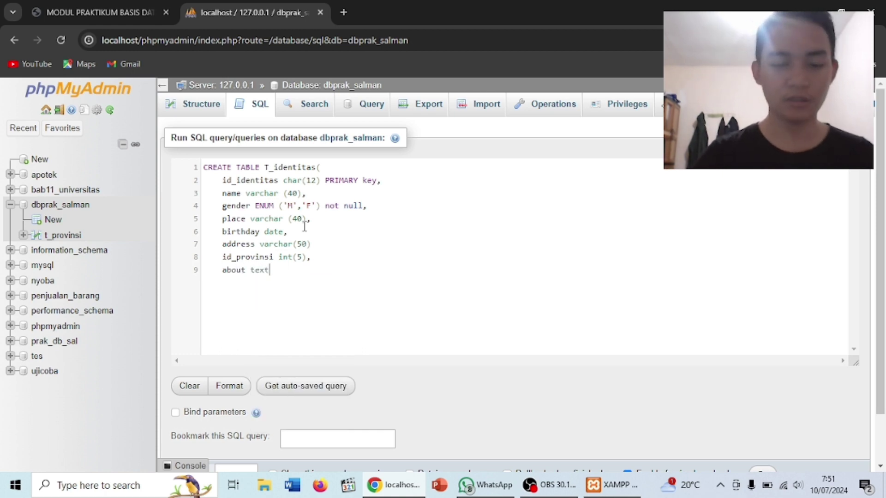
type(");")
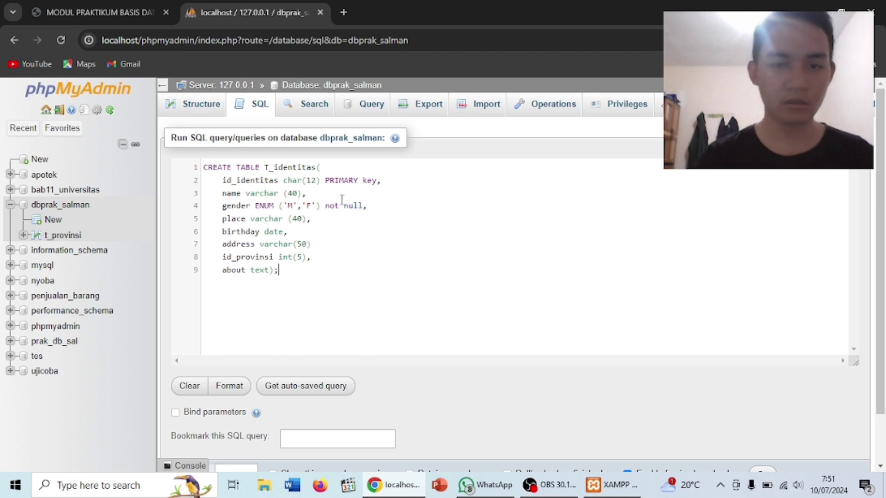
scroll(401, 275, "down", 1)
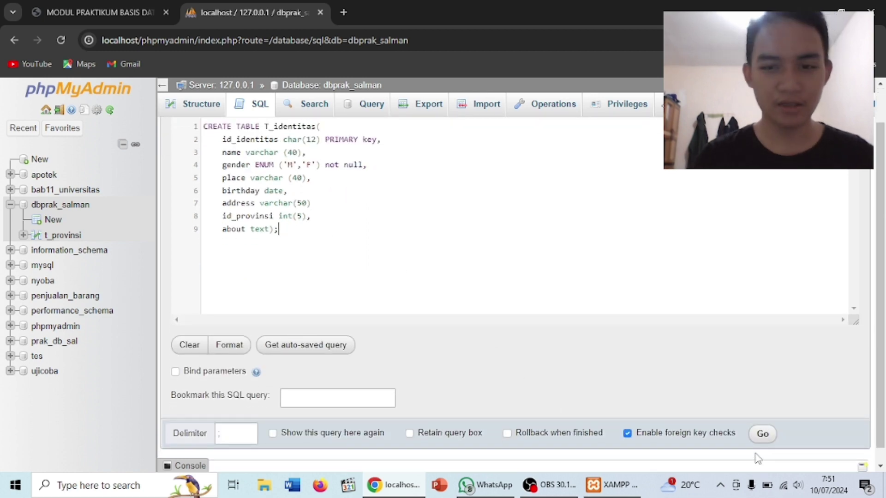
left_click(767, 434)
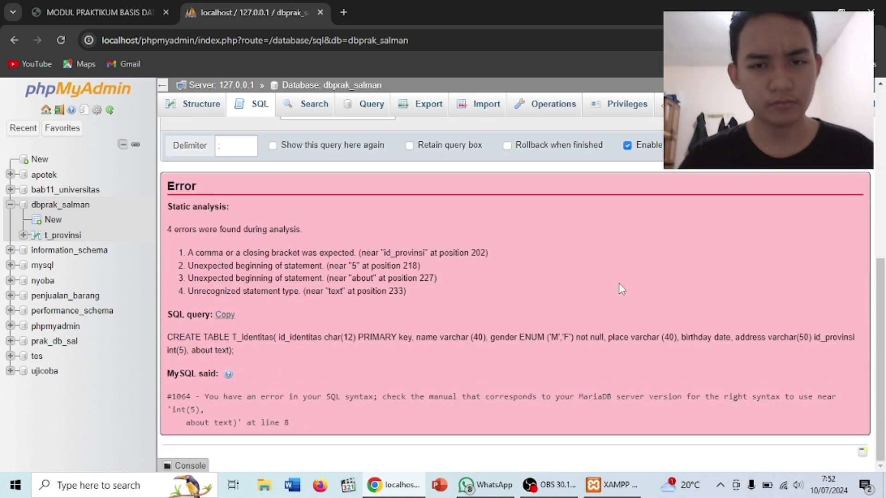
Insert the missing comma after address varchar(50) and run the T_identitas query again.
scroll(550, 206, "up", 5)
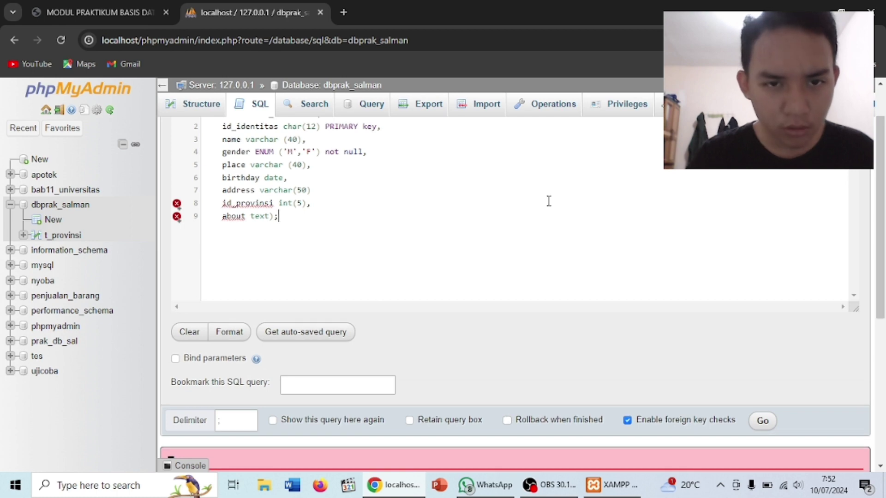
scroll(329, 199, "up", 2)
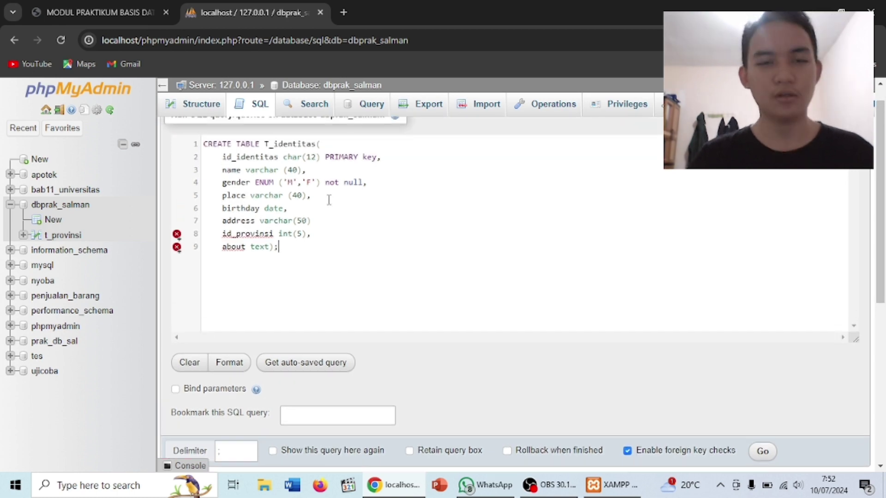
left_click(322, 244)
type(",")
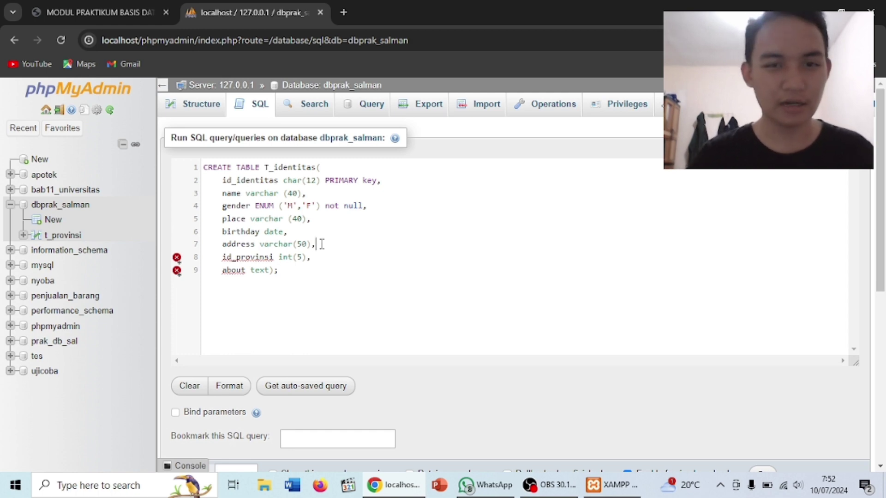
scroll(377, 263, "down", 4)
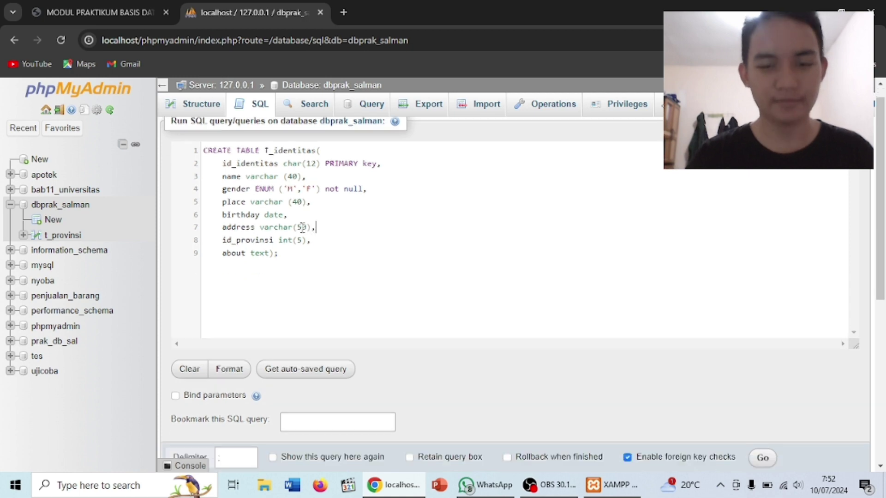
left_click(774, 306)
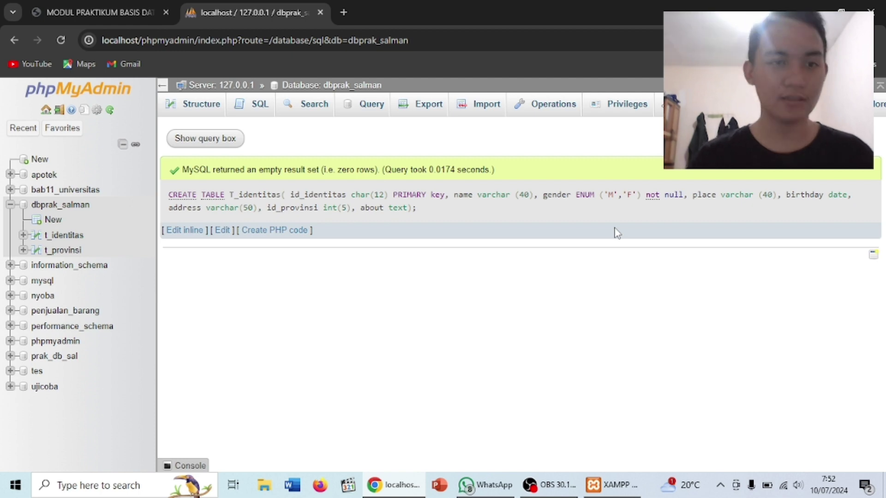
Open the structure of the t_identitas table and add an index on its id_provinsi column.
left_click(42, 208)
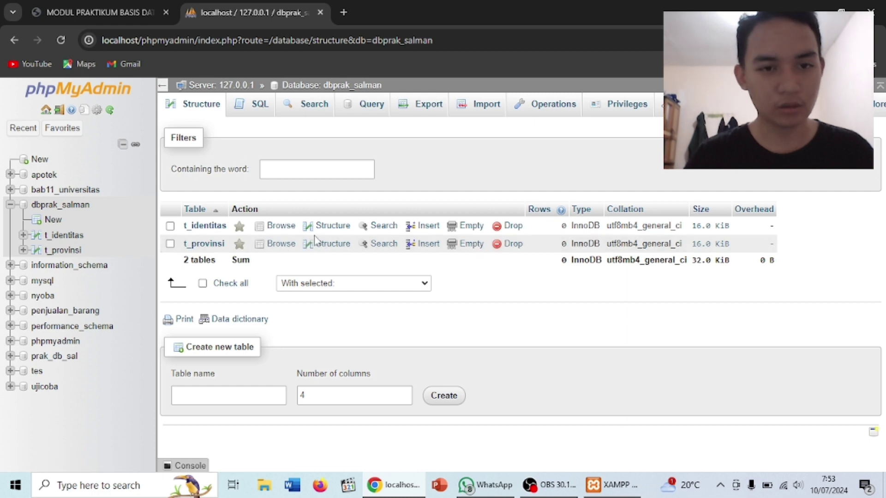
left_click(329, 226)
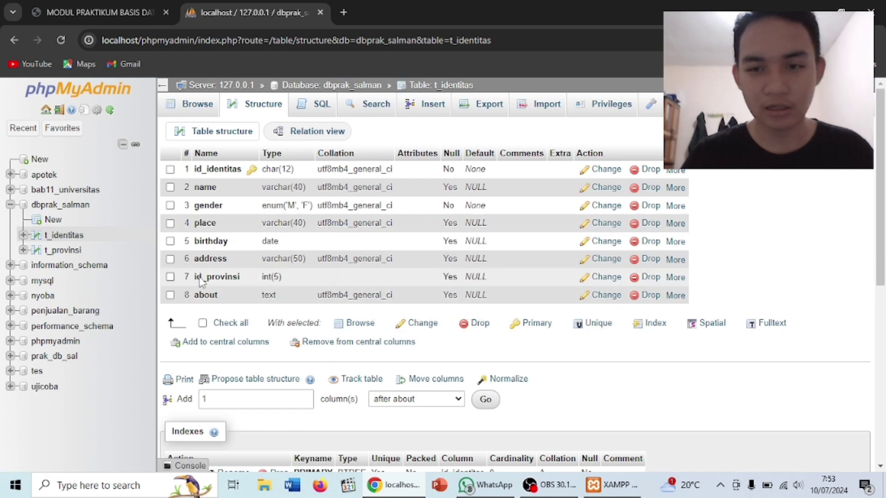
left_click(170, 277)
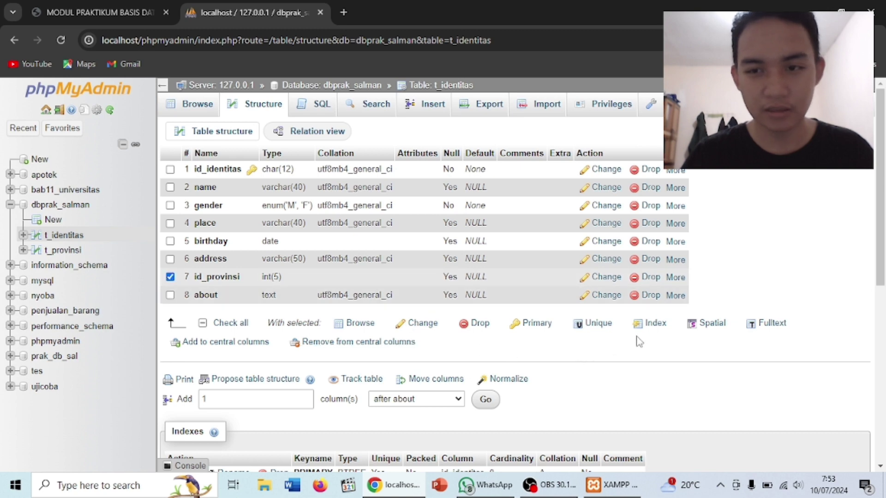
left_click(655, 323)
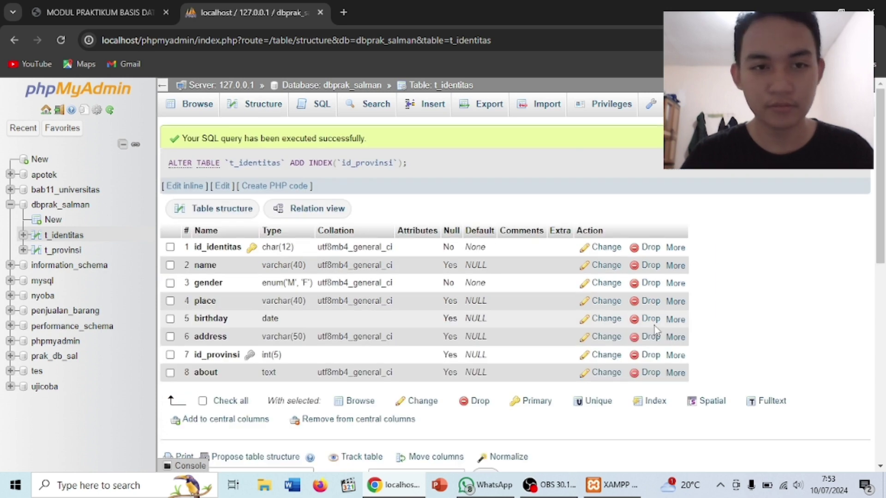
scroll(656, 328, "down", 2)
scroll(655, 328, "up", 2)
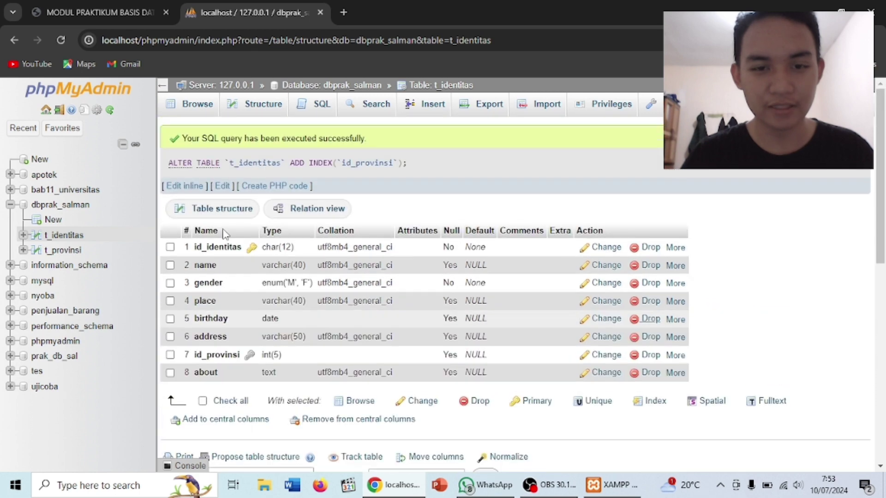
Open the Designer view of the dbprak_salman database.
left_click(74, 207)
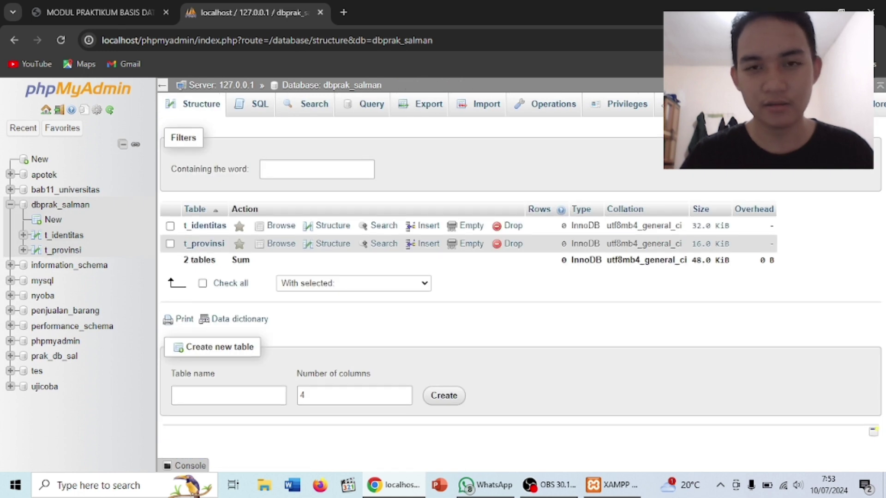
mouse_move(877, 104)
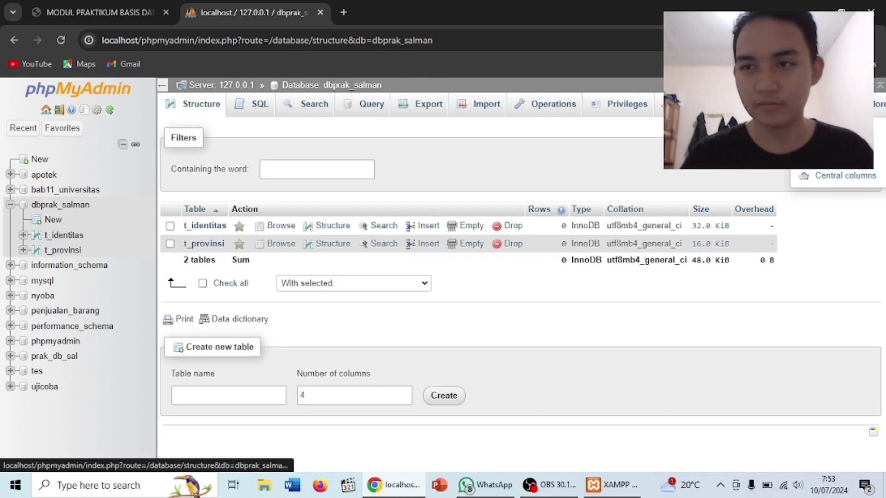
left_click(831, 159)
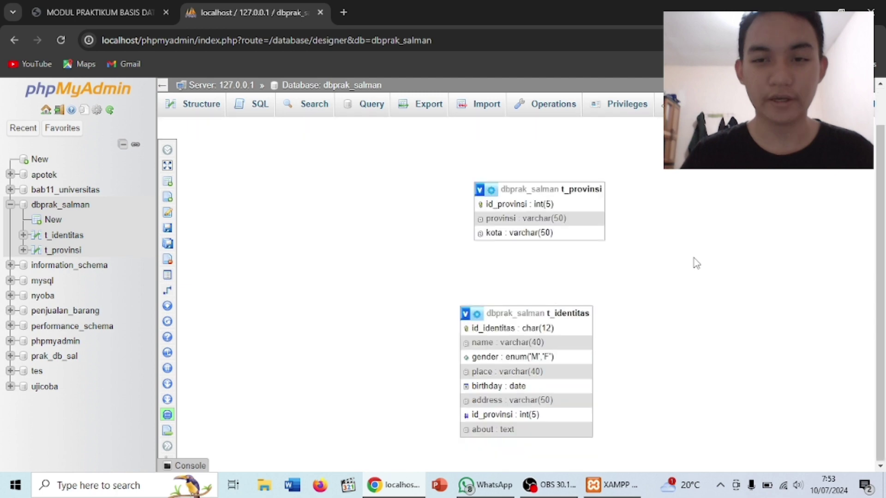
Move the t_provinsi table to the left of t_identitas in the diagram and dismiss the SQL upload window.
scroll(696, 262, "down", 1)
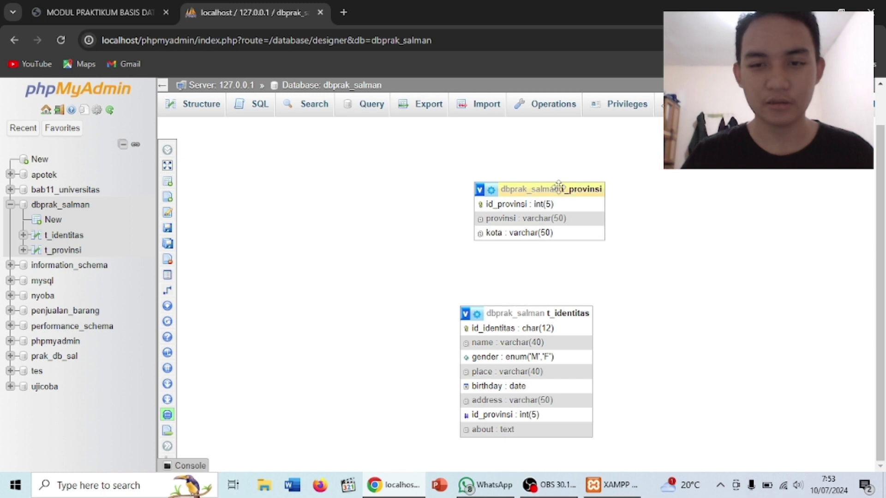
scroll(557, 187, "up", 2)
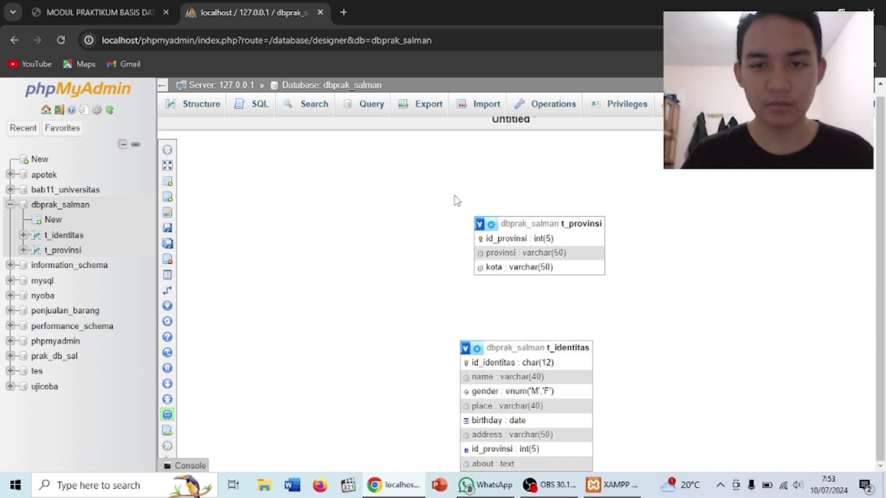
left_click_drag(496, 224, 465, 221)
scroll(412, 246, "down", 2)
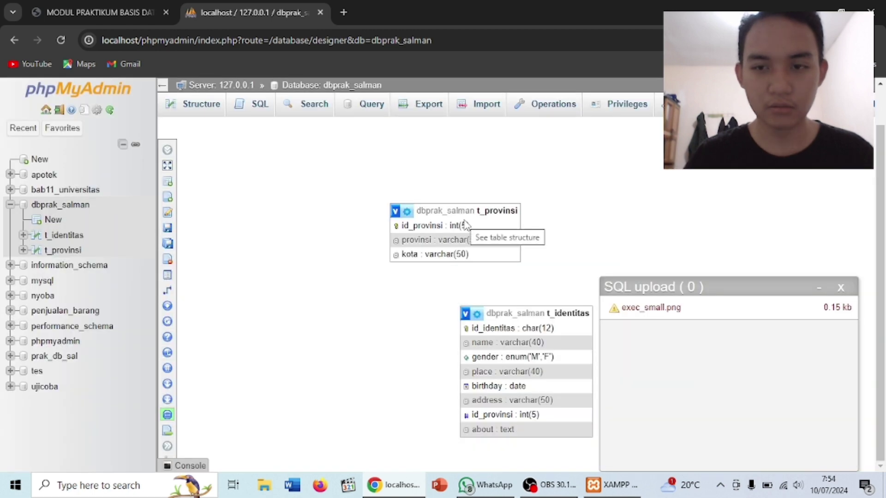
left_click(841, 288)
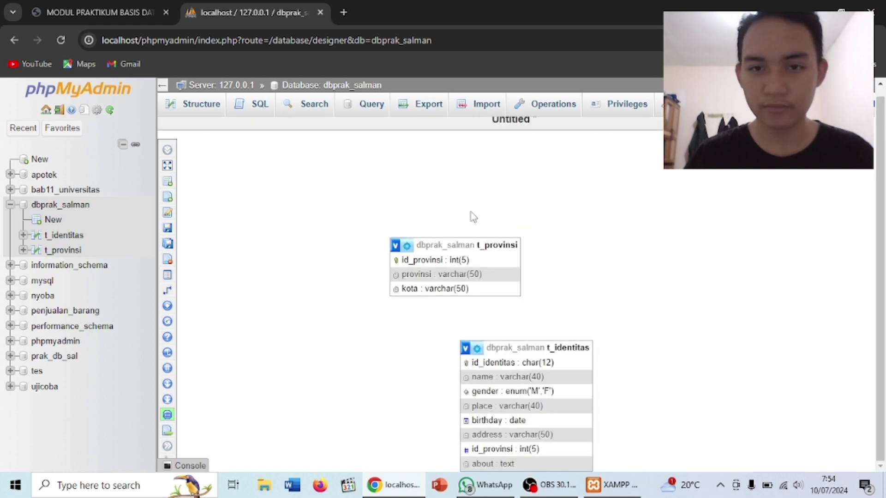
left_click_drag(470, 241, 409, 256)
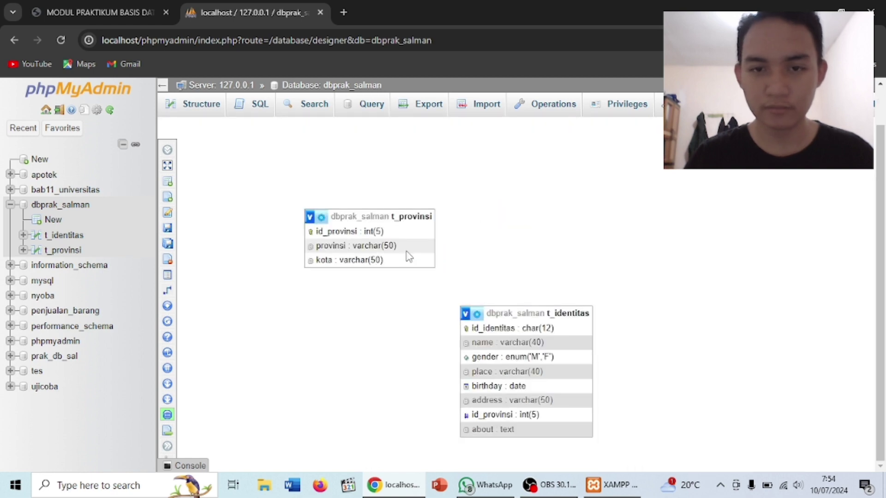
Move the t_identitas table up and further right in the diagram, so it sits beside t_provinsi.
scroll(531, 311, "up", 1)
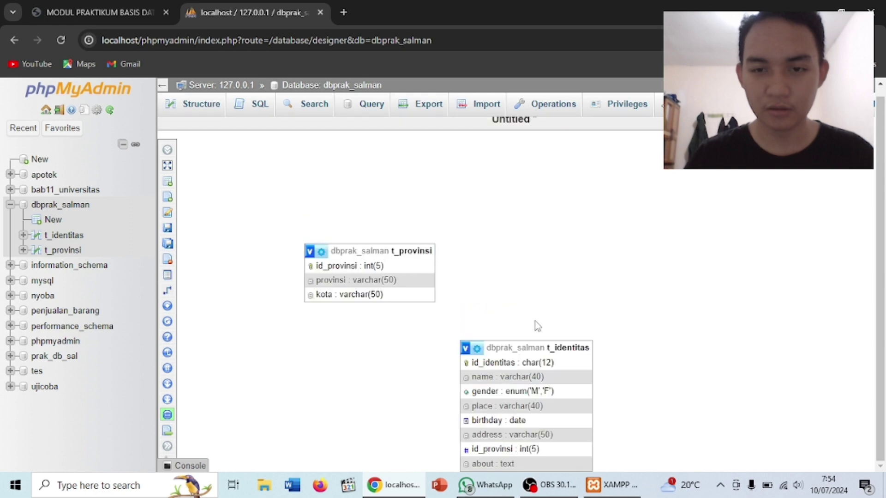
scroll(534, 324, "up", 1)
left_click_drag(534, 355, 604, 277)
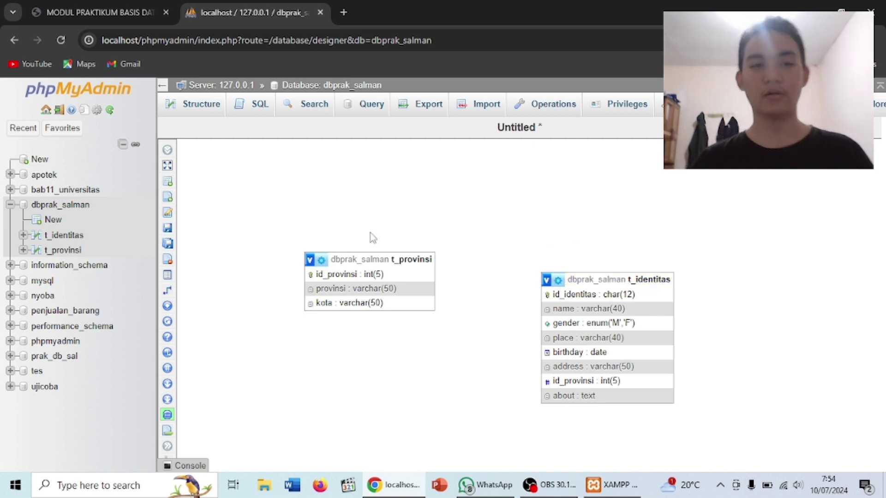
Create a foreign key relationship from t_provinsi's id_provinsi to t_identitas's id_provinsi, leaving the on delete and on update options unset.
mouse_move(170, 292)
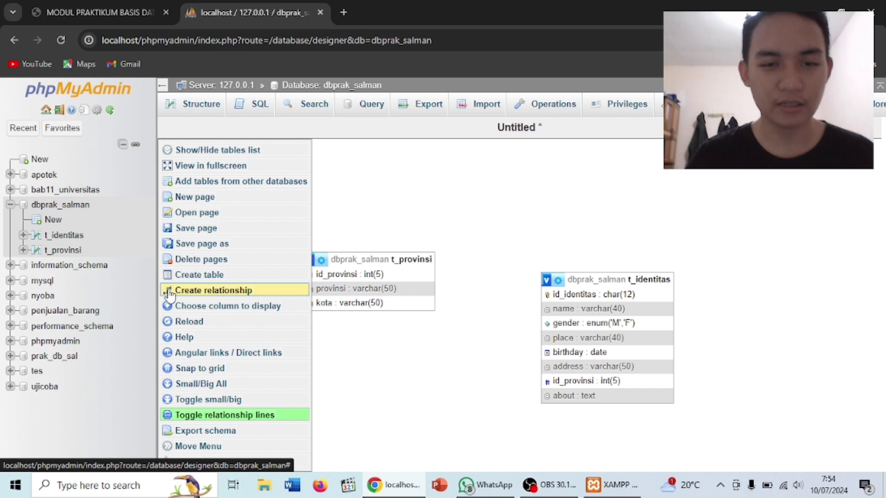
left_click(170, 291)
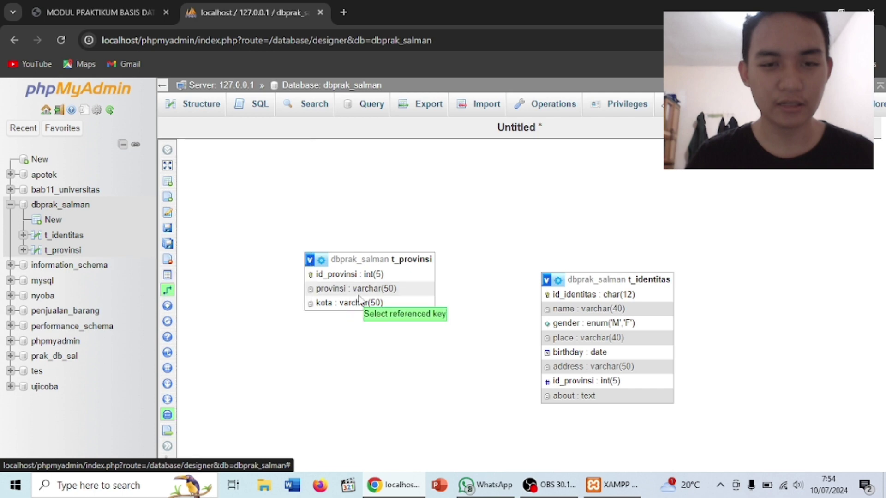
left_click(400, 275)
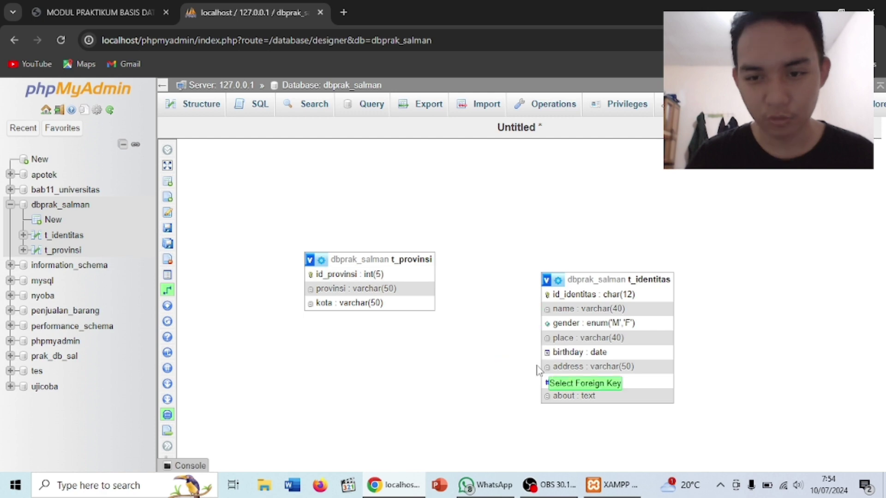
left_click(558, 384)
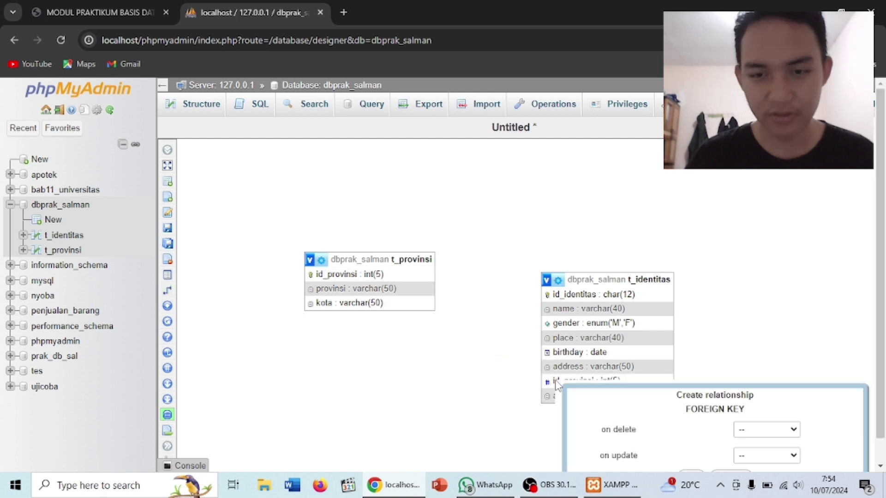
scroll(647, 417, "down", 1)
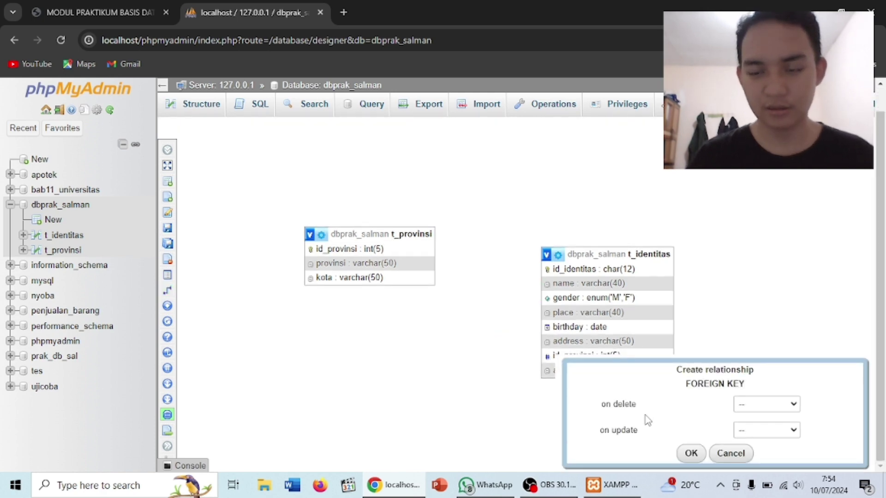
left_click(691, 453)
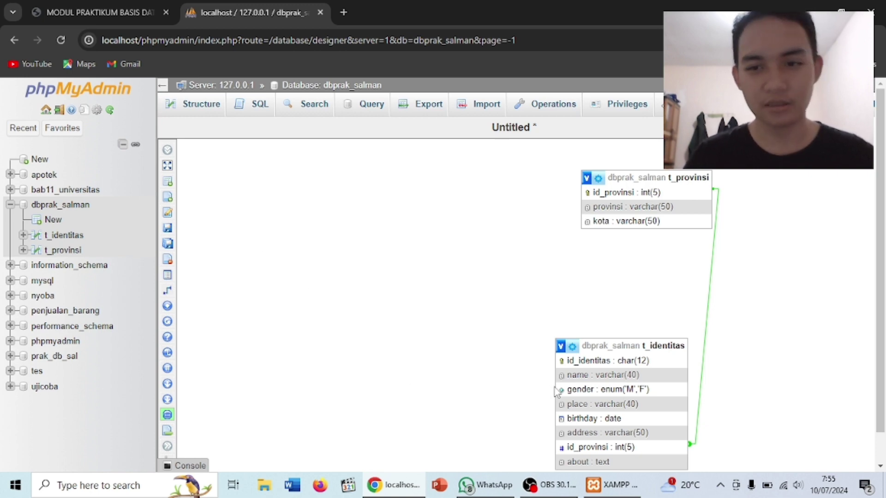
scroll(556, 390, "down", 1)
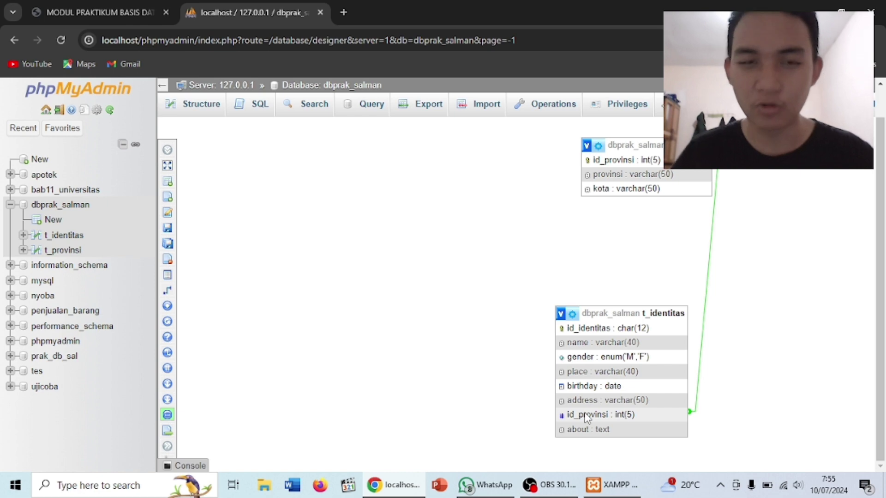
Open the SQL editor for the t_identitas table and clear the default query.
mouse_move(236, 163)
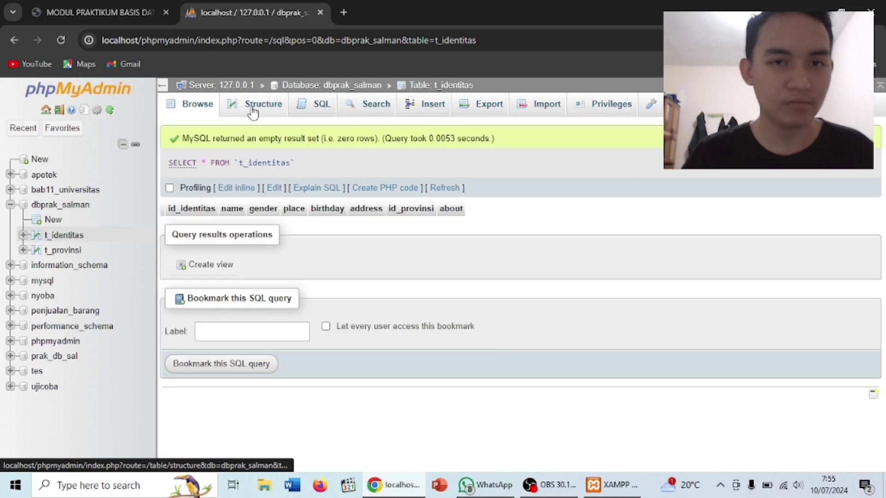
left_click(313, 115)
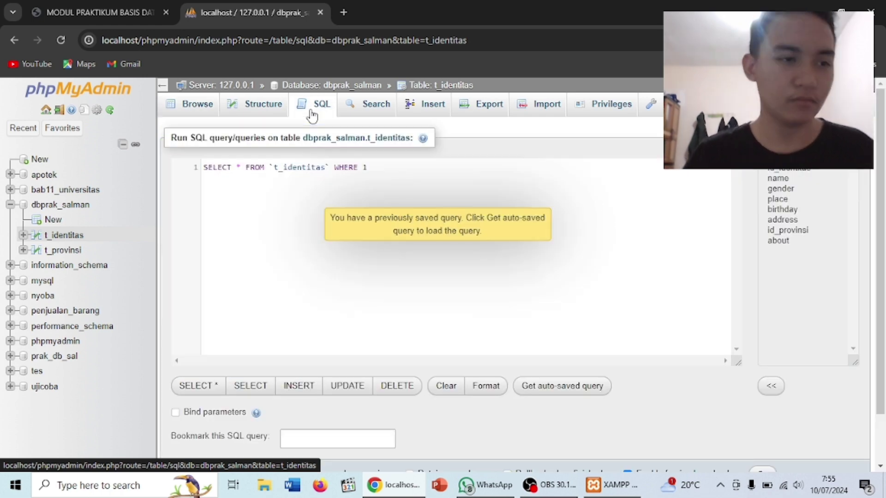
key("Right")
key("ctrl+a")
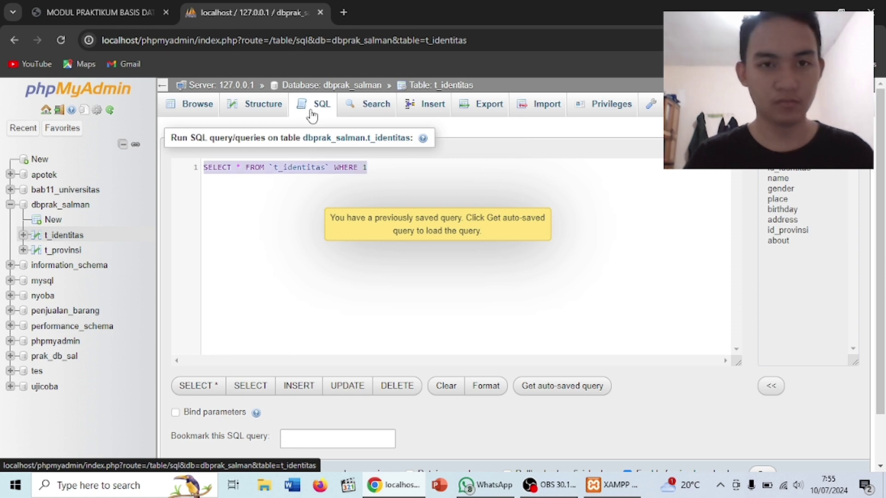
key("BackSpace")
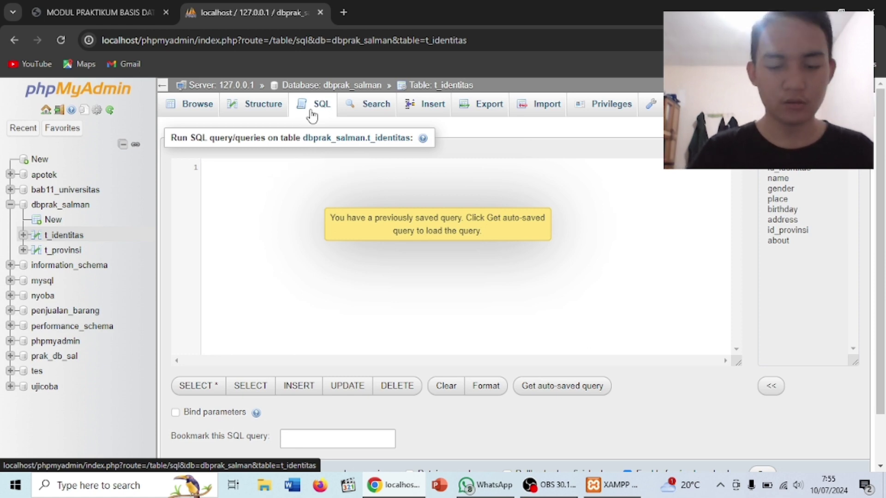
Write and run "alter table T_identitas add COLUMN no_telp char(7);" to add the phone number column.
type("alter")
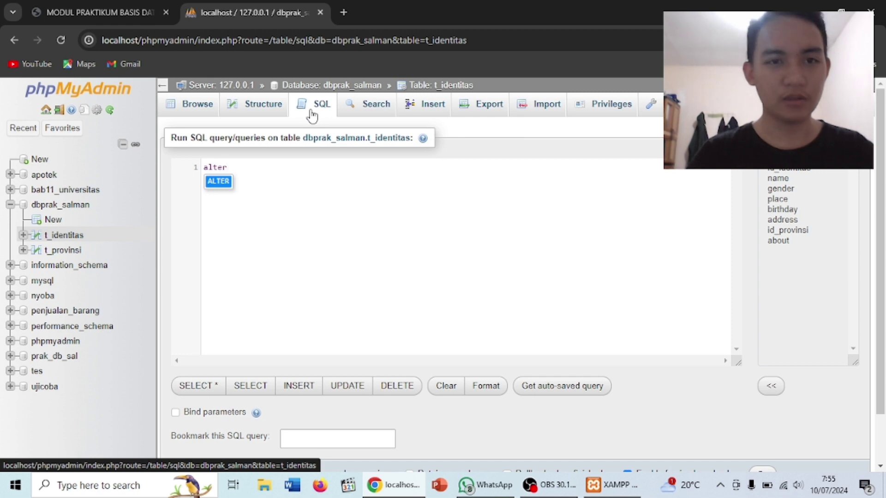
type(" table ")
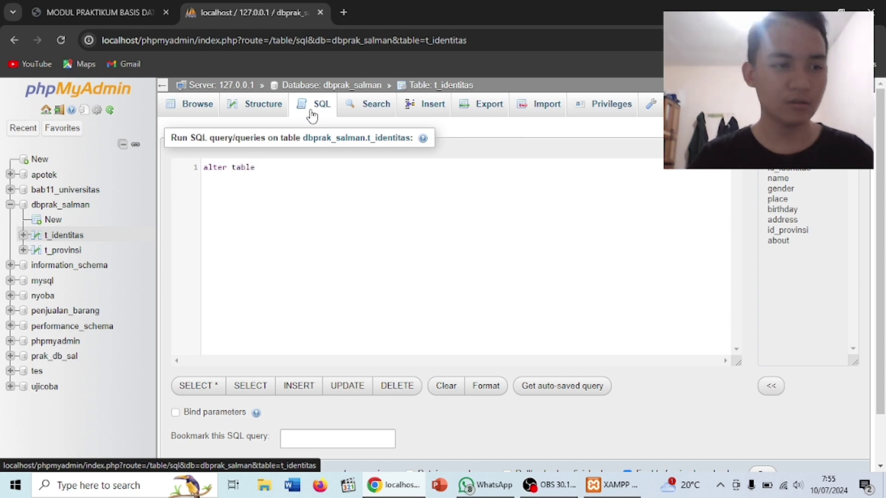
type("T")
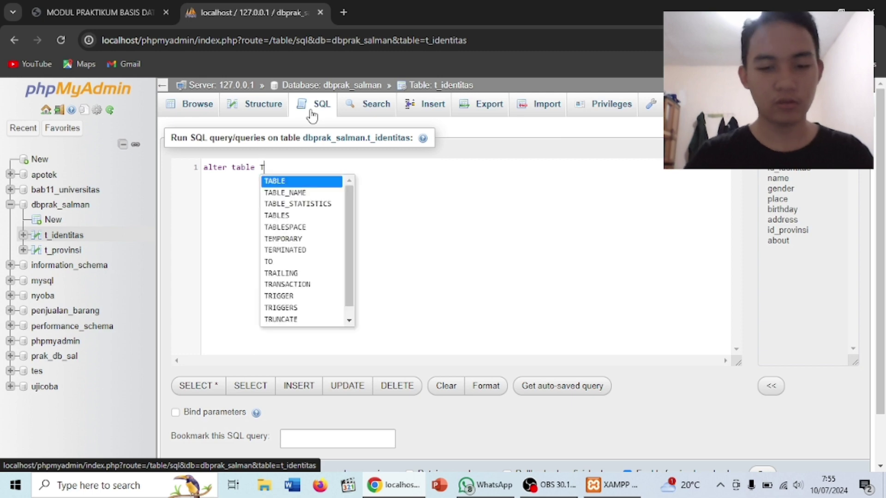
type("_")
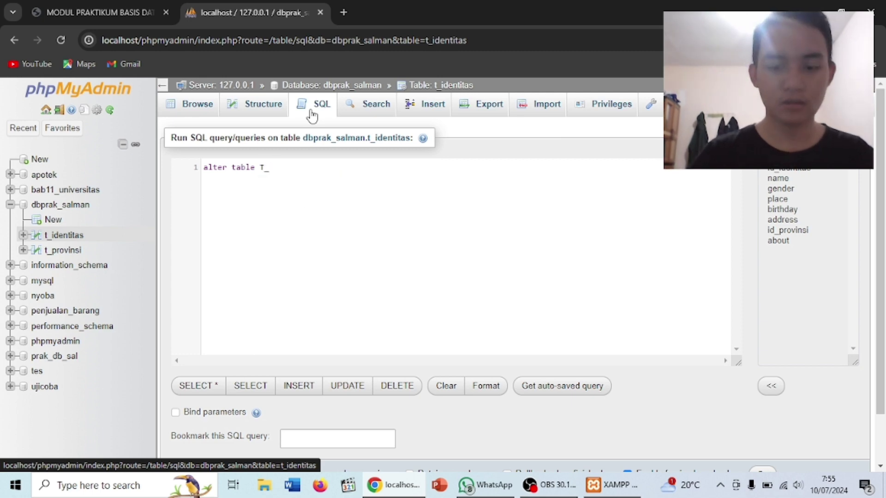
type("identi")
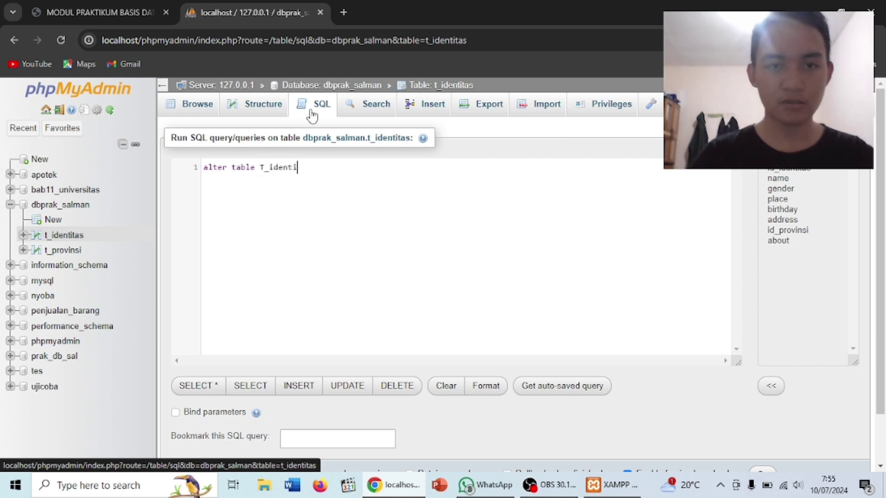
type("tas")
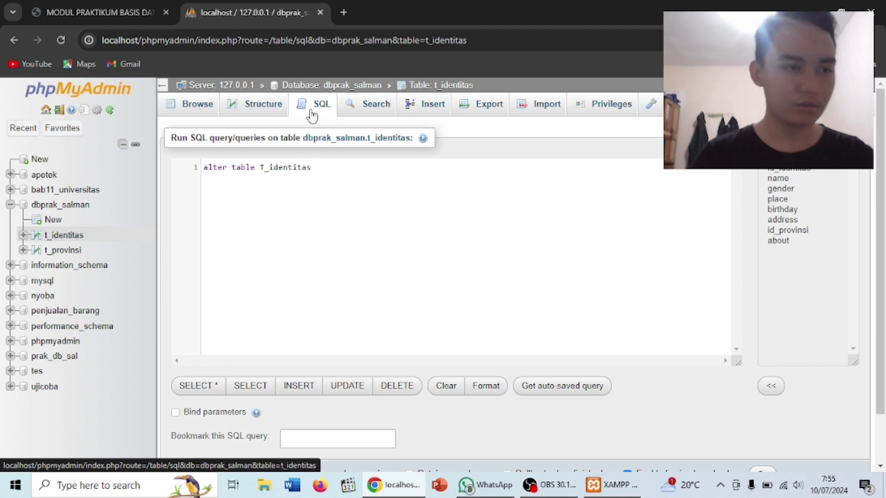
type(" add ")
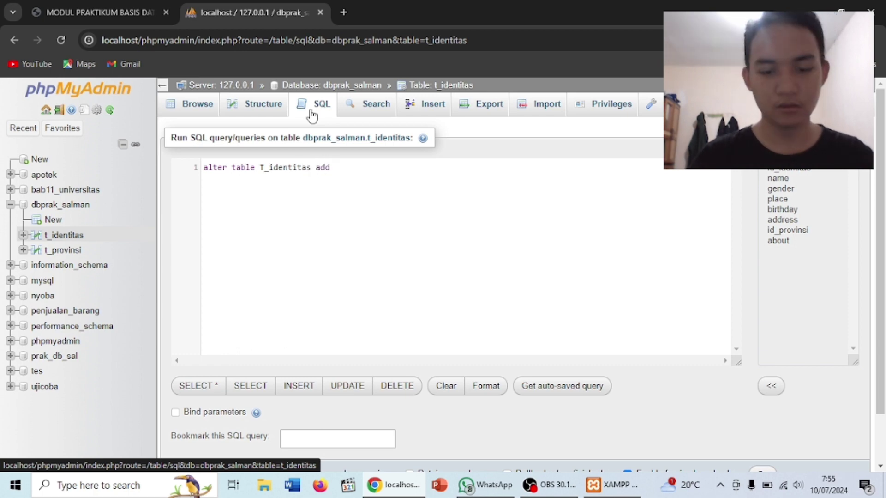
type("colum")
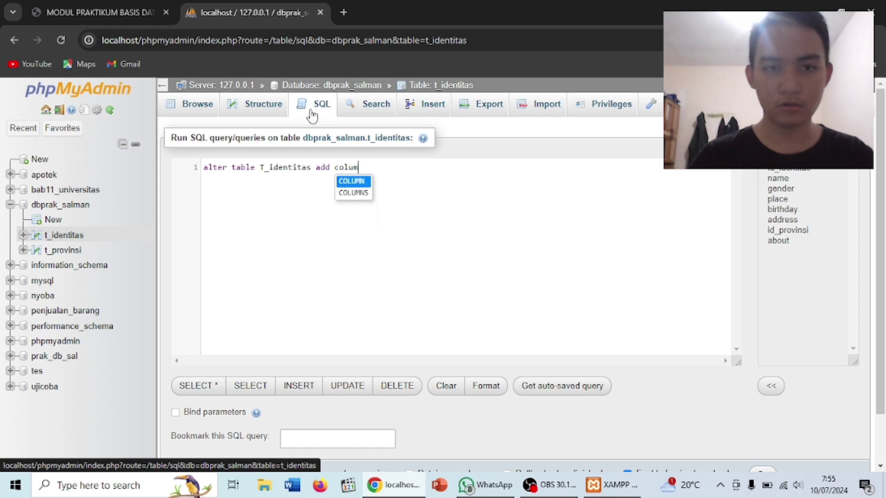
key("Return")
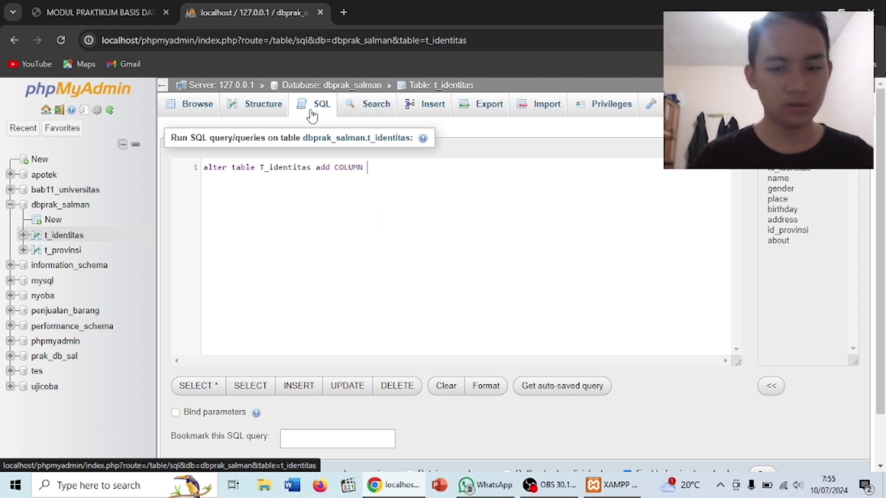
type("no")
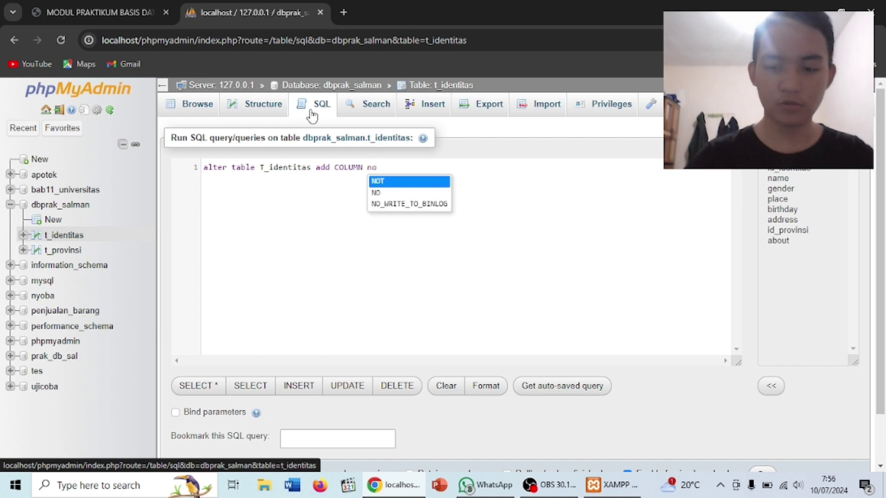
type("_telp")
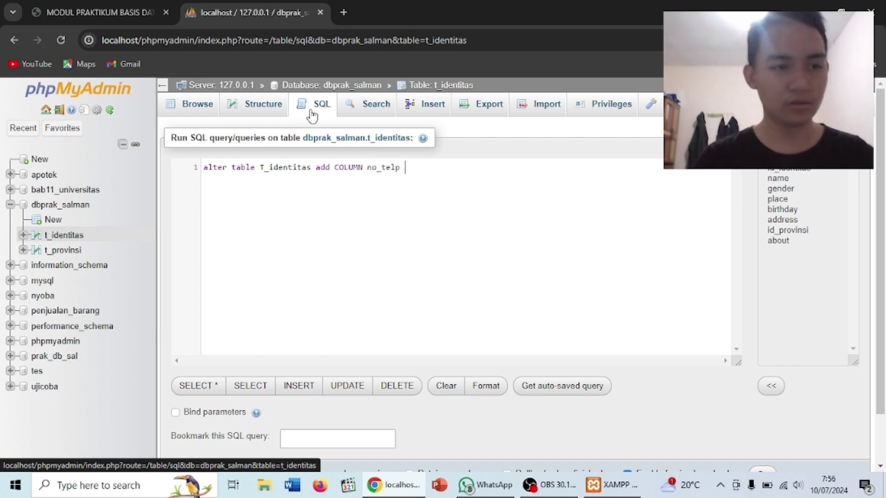
type(" cha")
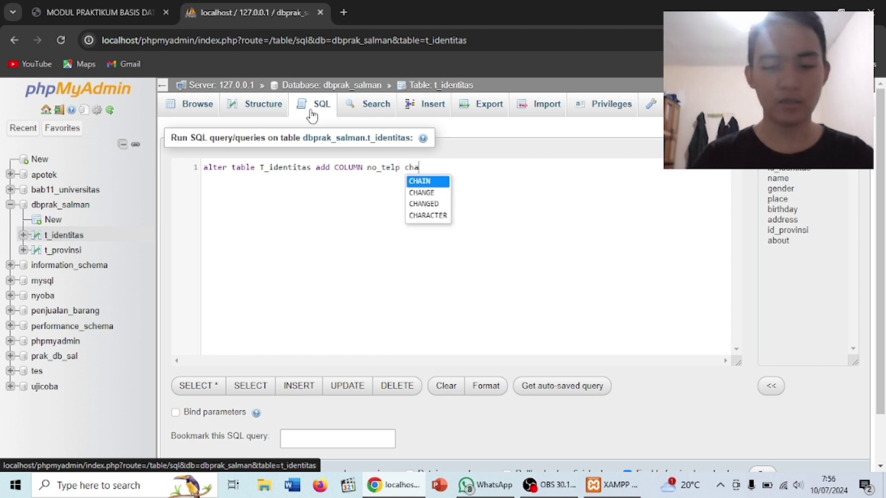
type("r()")
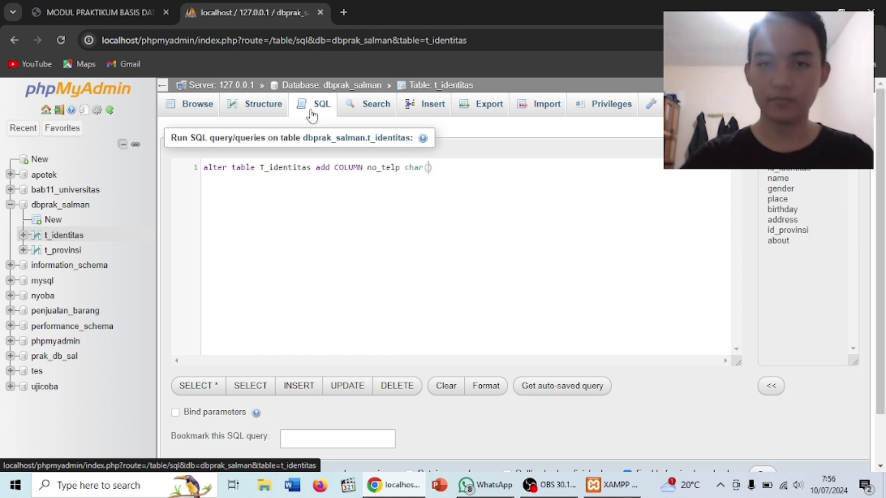
type("7")
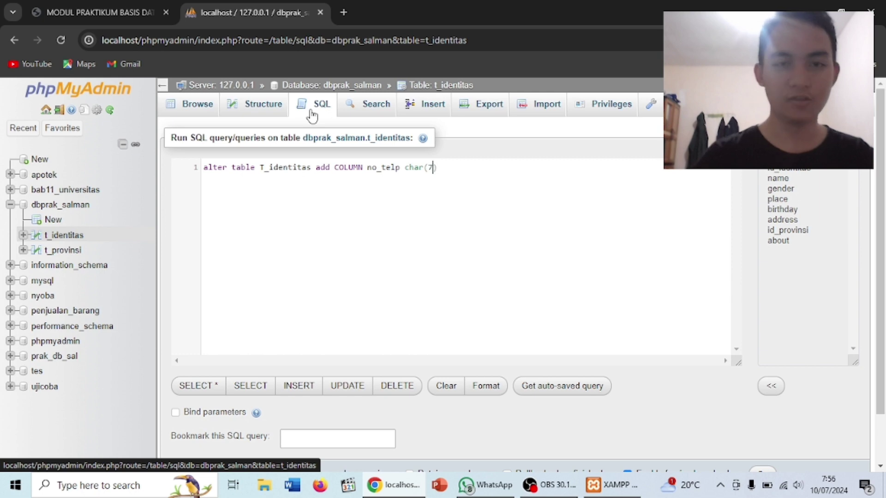
type(";")
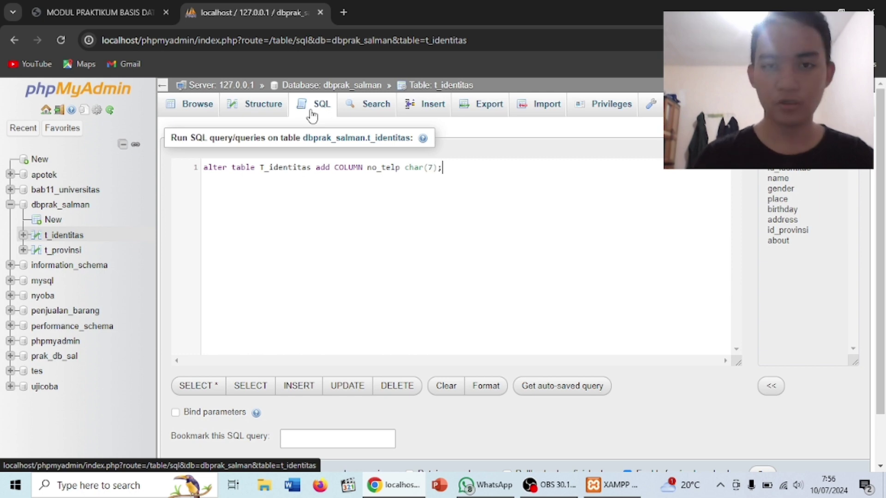
scroll(560, 368, "down", 1)
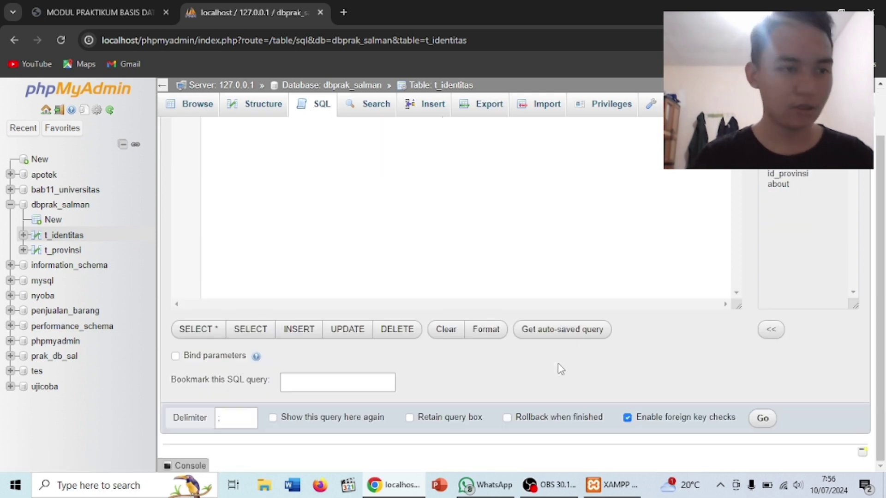
left_click(763, 418)
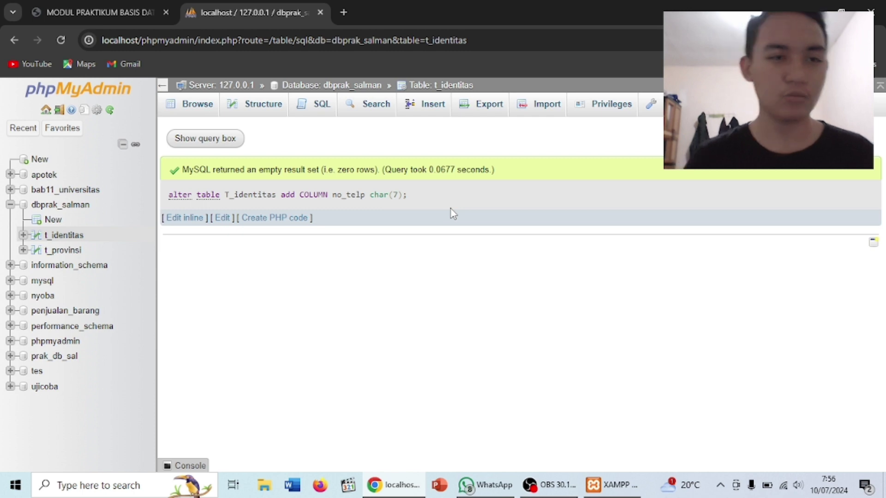
Open the SQL editor for the t_provinsi table and clear the default query.
left_click(79, 251)
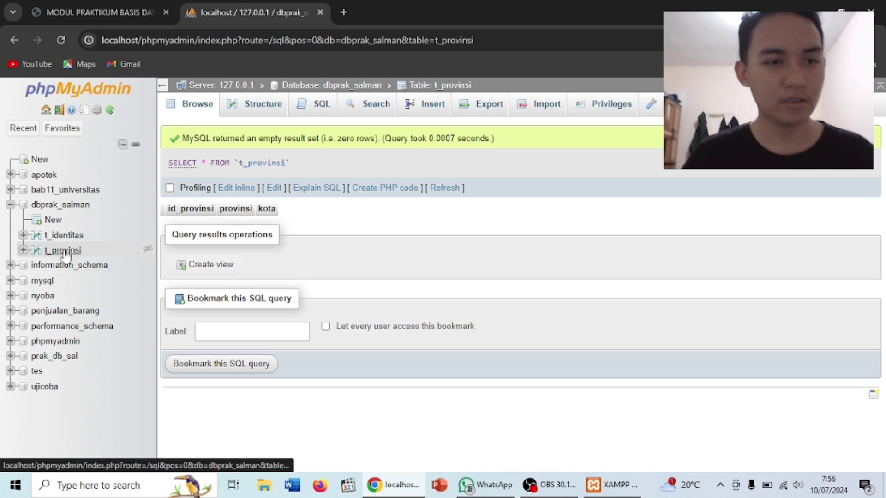
left_click(322, 113)
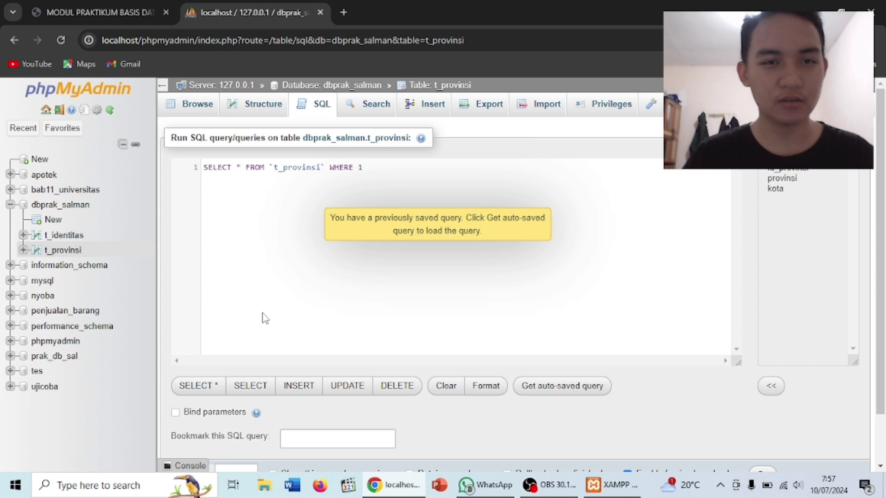
left_click(300, 285)
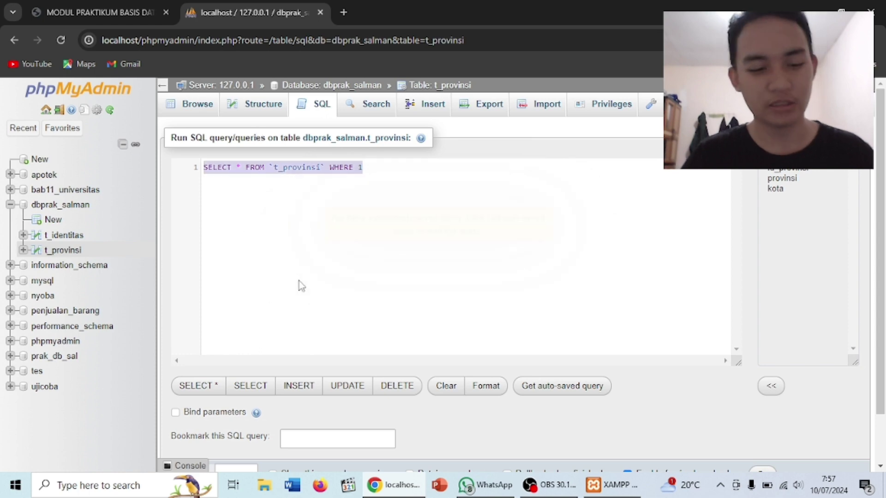
key("BackSpace")
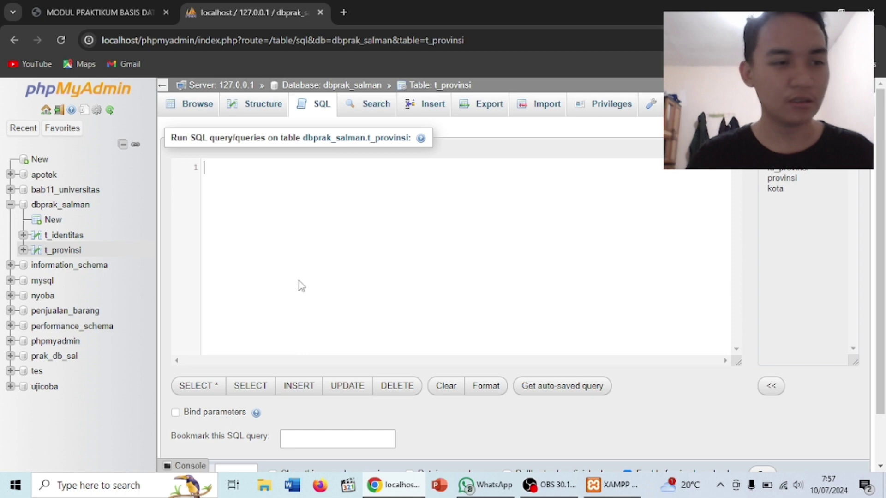
Begin an insert statement for the province table with "insert into T_provinsi values(".
type("inse")
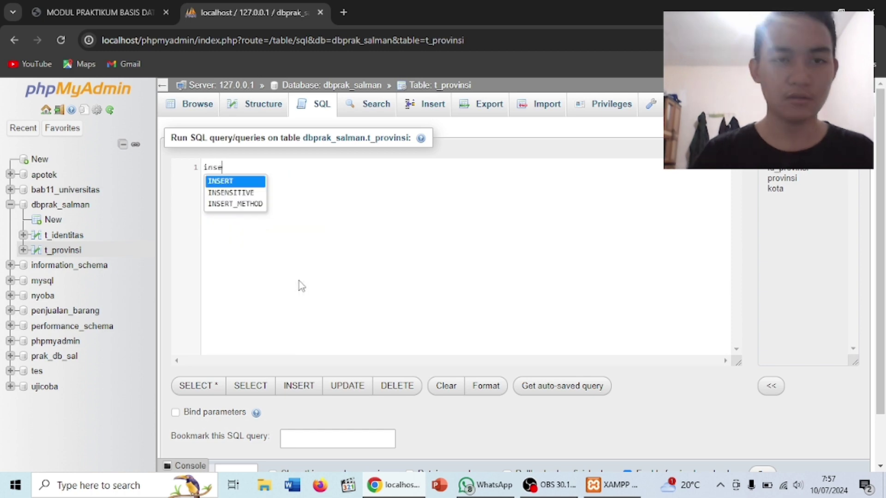
type("rt into")
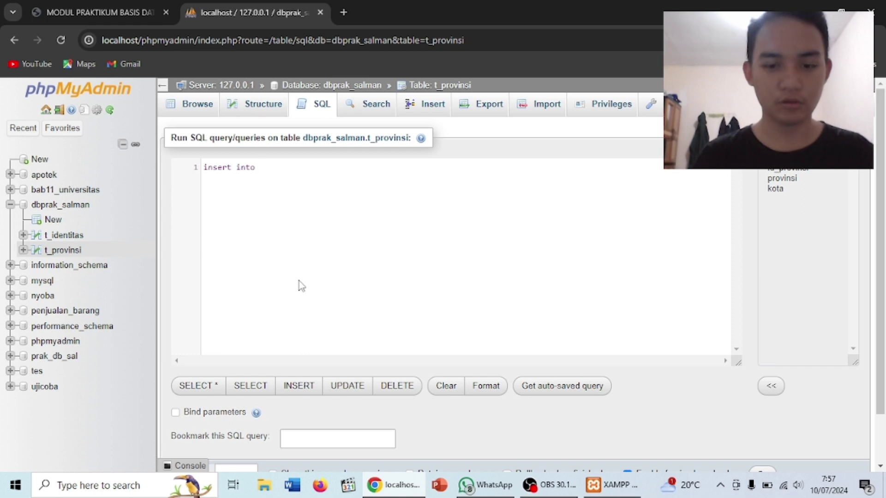
type(" T")
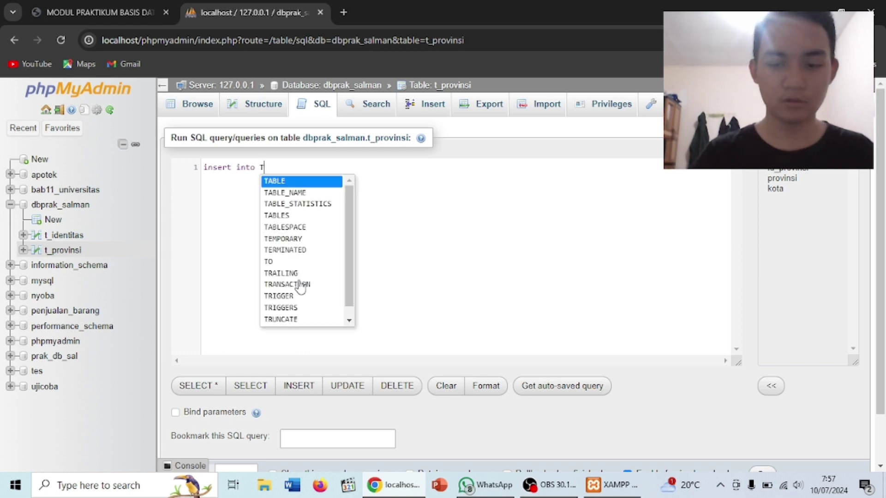
type("_pro")
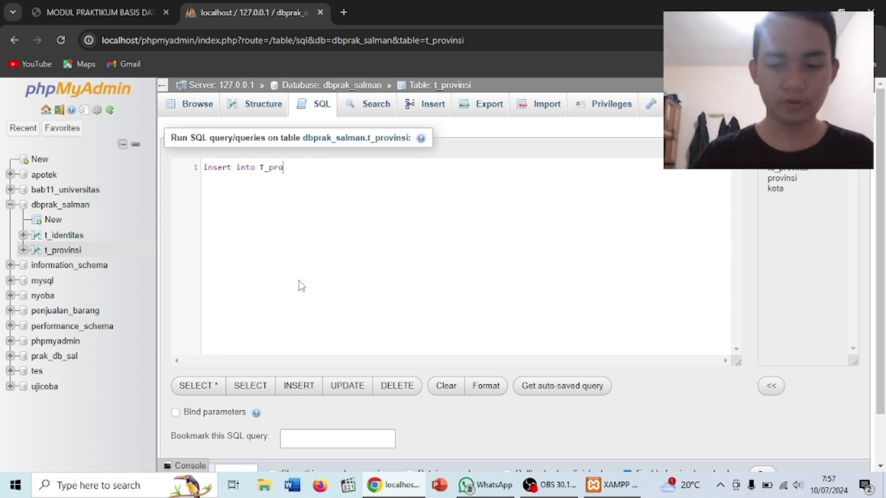
type("vinsi values")
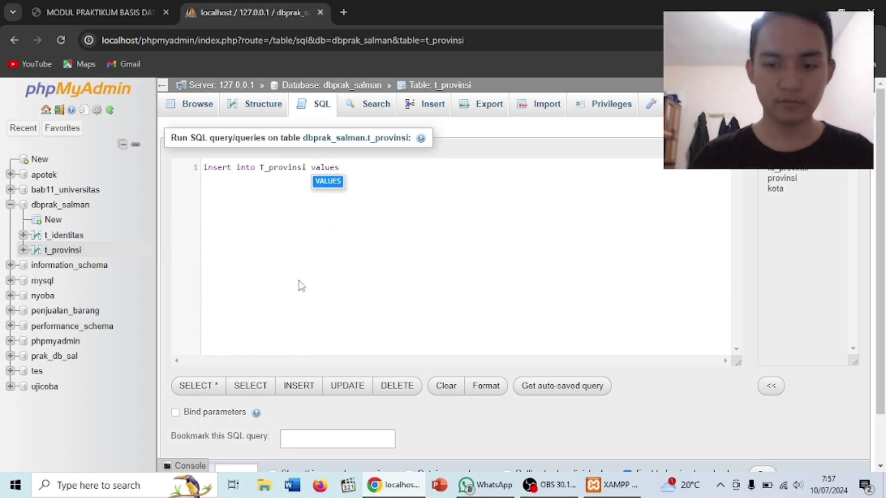
type("(")
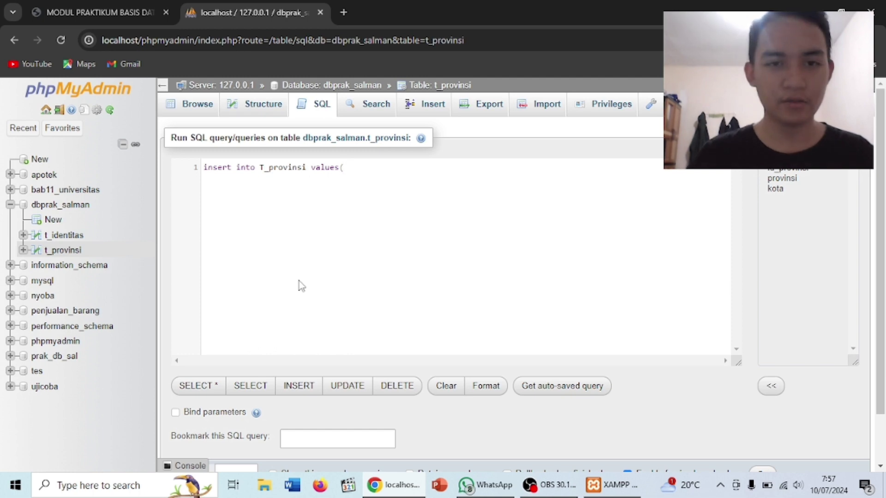
Enter the first row of values as '1','DKI Jakarta','Jakarta' and close its parenthesis.
type("''")
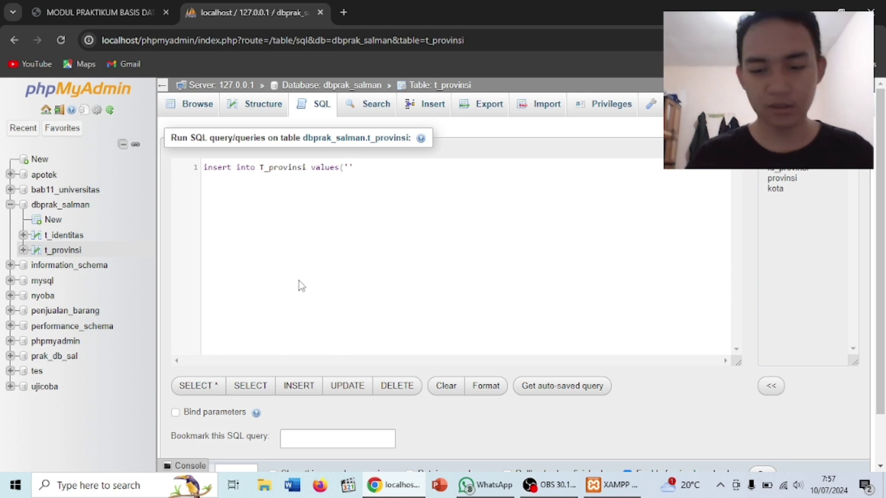
type("1")
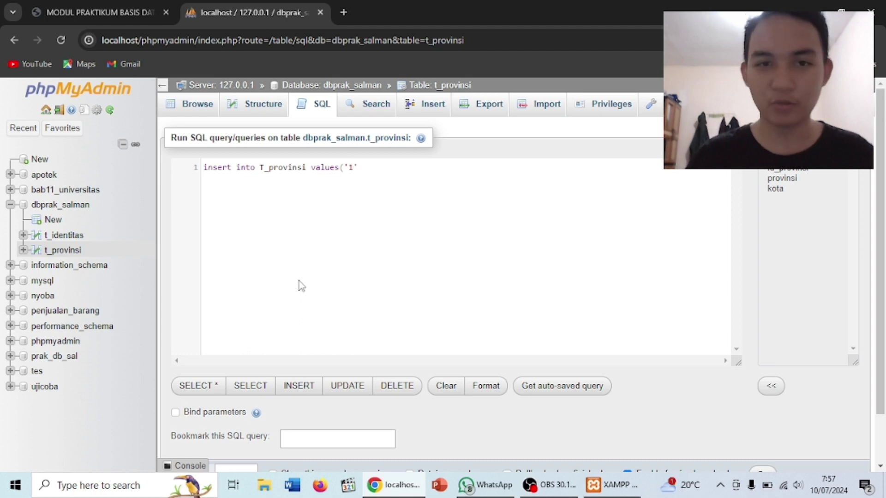
type("',")
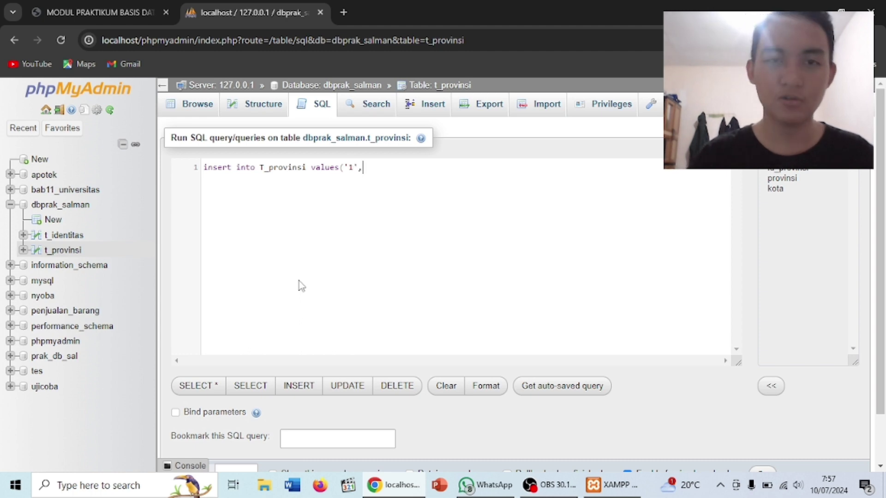
type("'")
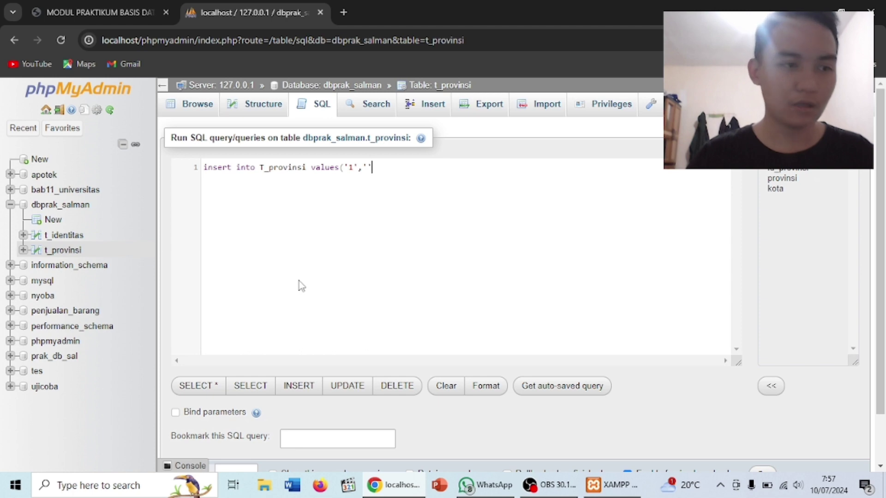
key("Left")
type("DKI ")
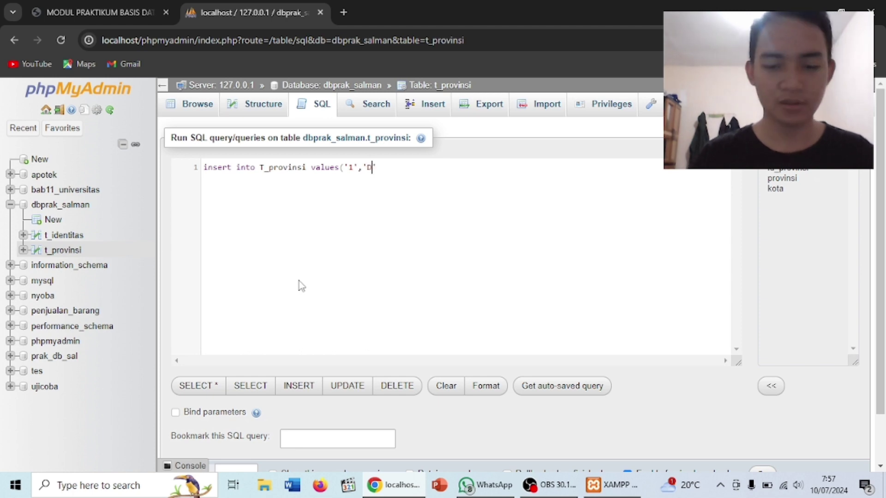
type("Ja")
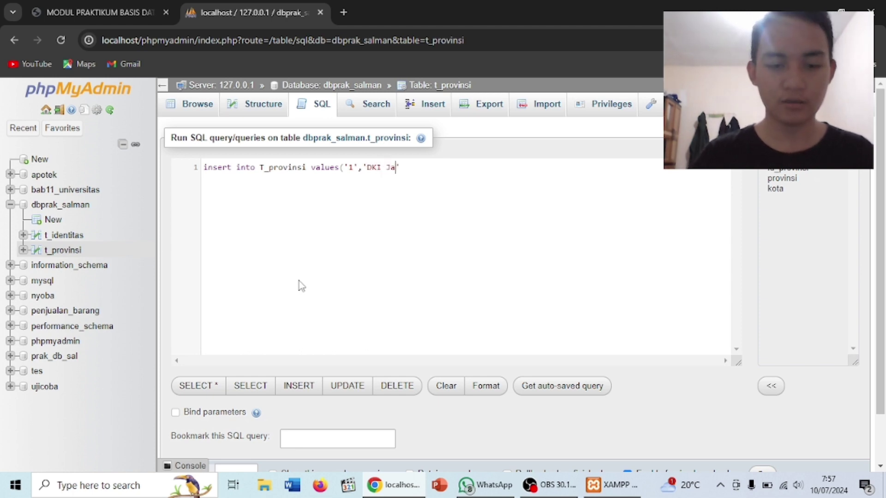
type("karta'")
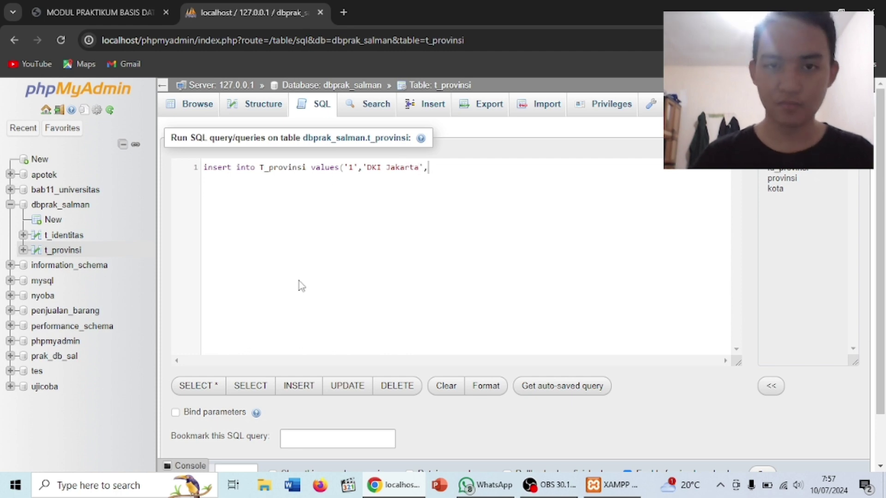
type(",'")
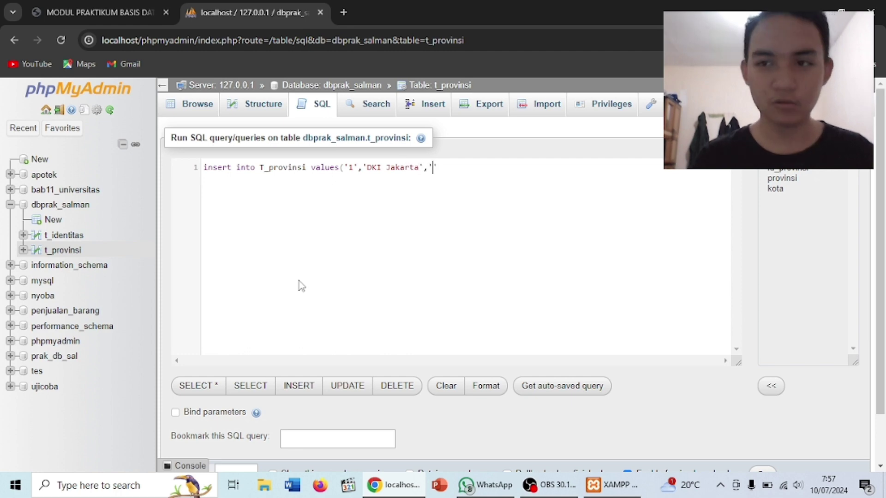
type("Jaka")
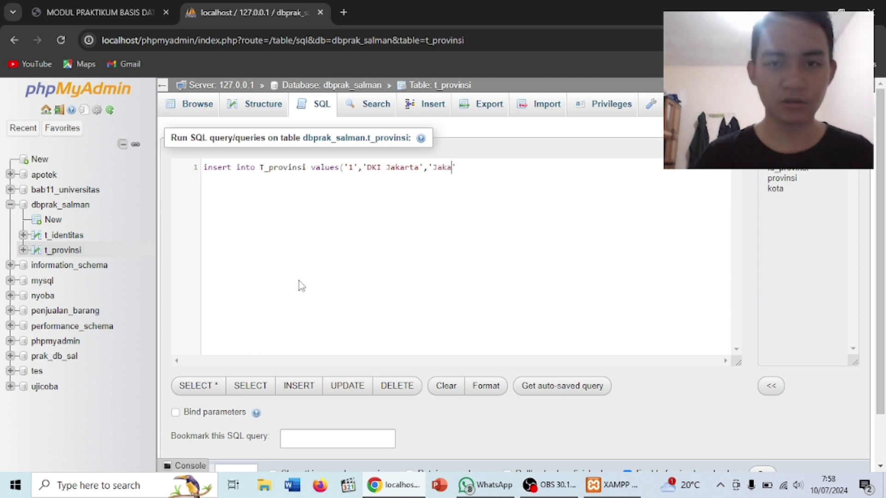
type("rta'")
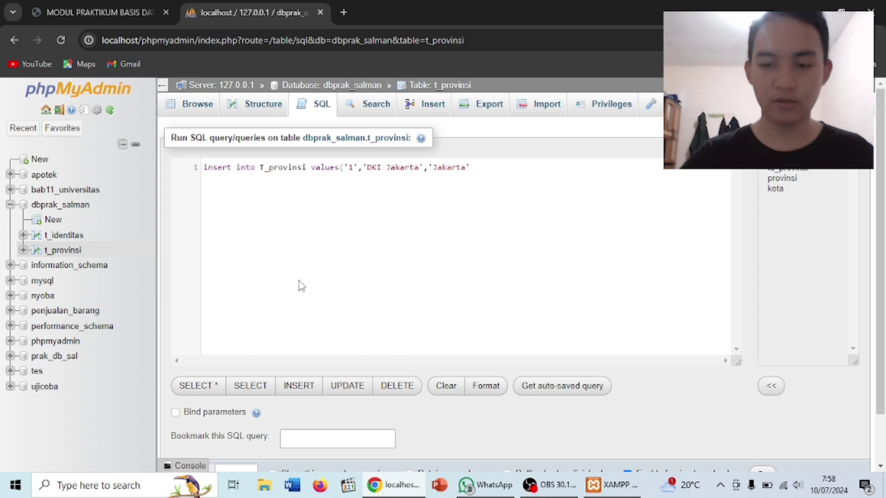
type(")")
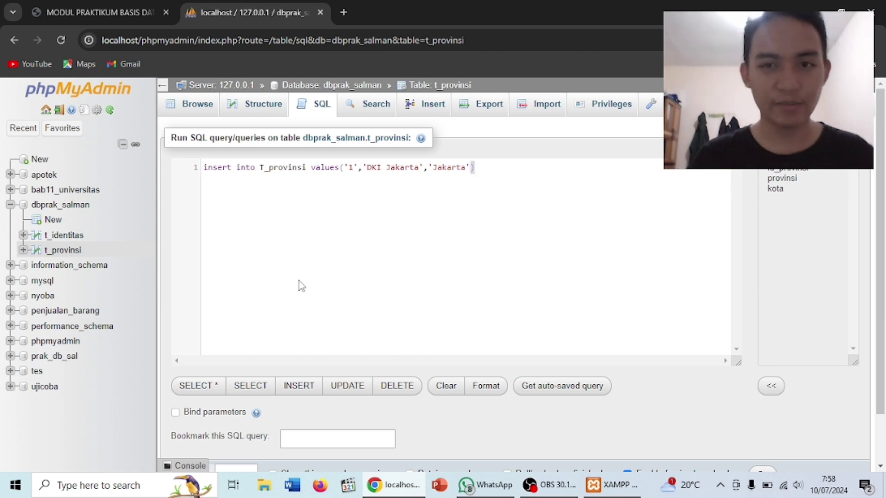
Copy the ('1','DKI Jakarta','Jakarta') value group and append it after a comma as the second row.
key("shift+Left")
key("shift+Left")
key("shift+Left")
key("shift+Left")
key("shift+Left")
key("shift+Left")
key("shift+Left")
key("shift+Left")
key("shift+Left")
key("shift+Left")
key("shift+Left")
key("shift+Left")
key("shift+Left")
key("shift+Left")
key("shift+Left")
key("shift+Left")
key("shift+Left")
key("shift+Left")
key("shift+Left")
key("shift+Left")
key("shift+Left")
key("shift+Left")
key("shift+Left")
key("shift+Left")
key("shift+Left")
key("shift+Left")
key("ctrl+c")
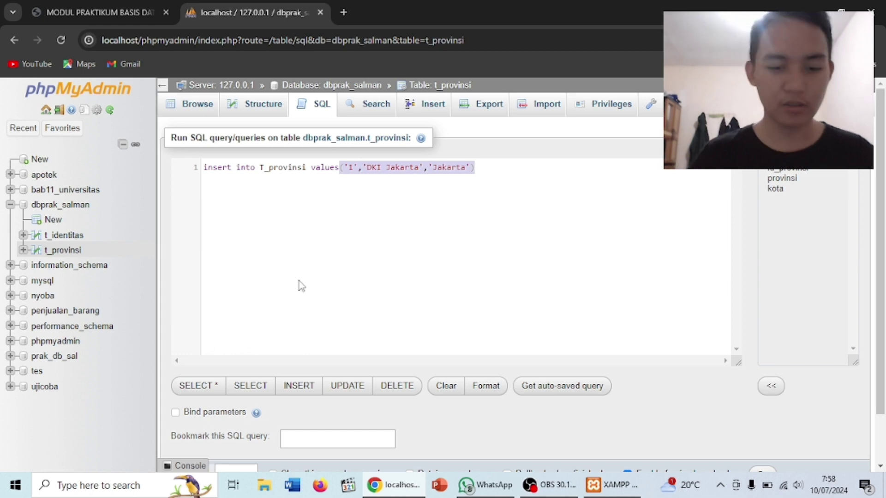
key("End")
type(",")
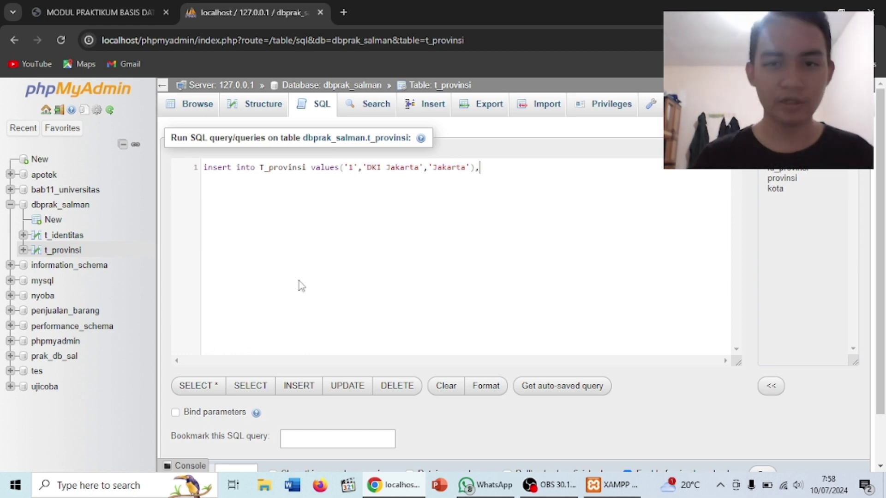
key("ctrl+v")
Replace the city value in the second row with Banten.
key("Left")
key("Left")
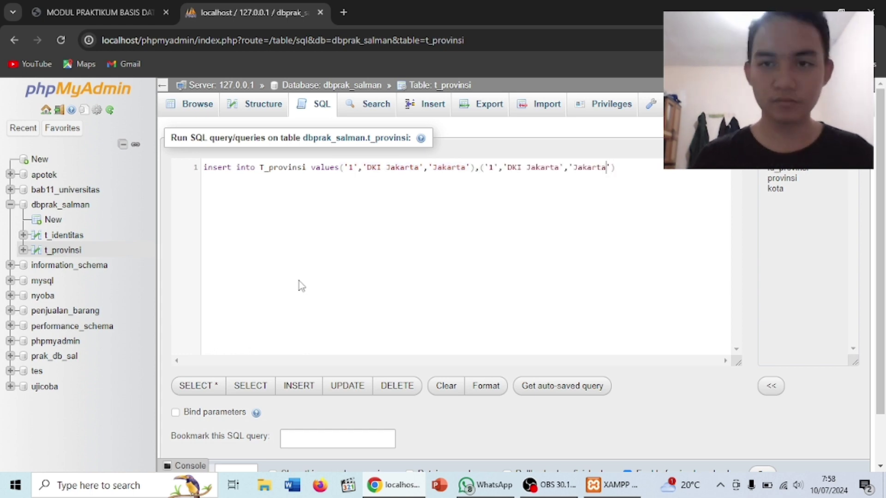
key("BackSpace")
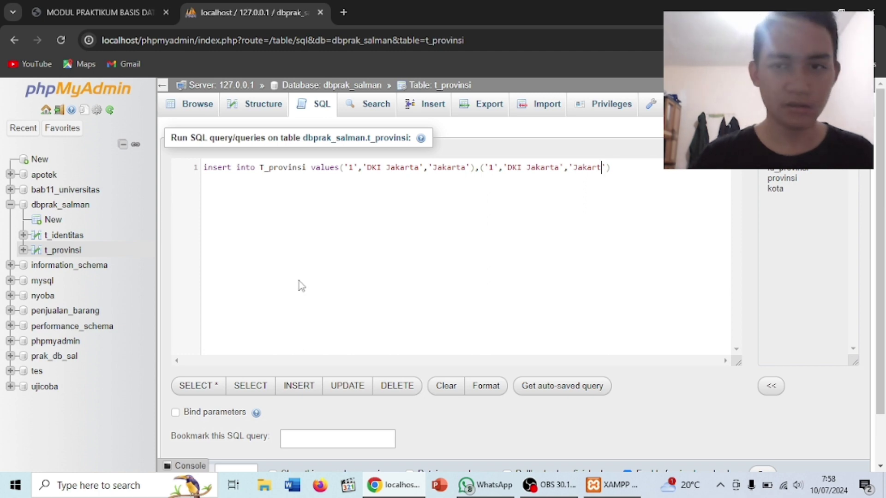
key("BackSpace")
key("BackSpace")
key("BackSpace")
key("BackSpace")
key("BackSpace")
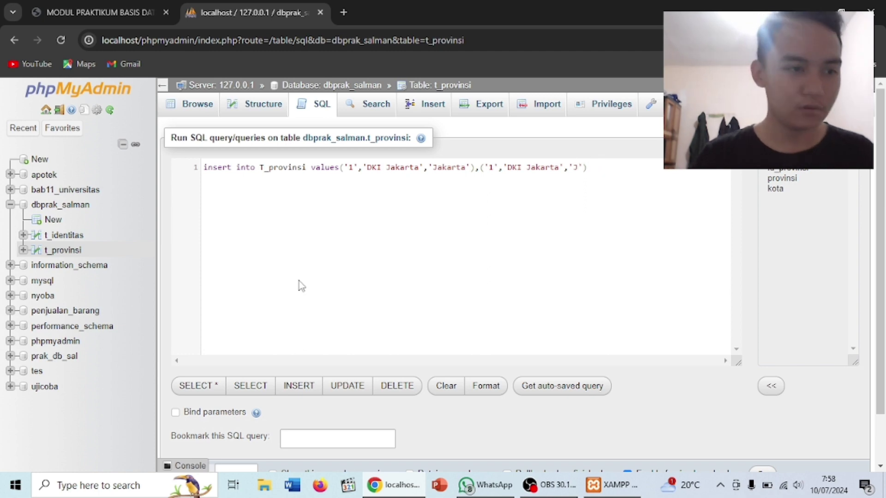
key("BackSpace")
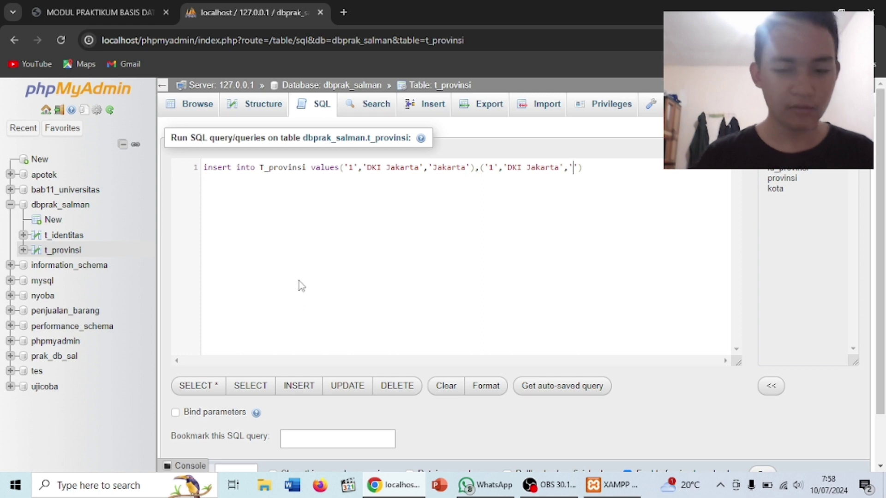
type("Banten")
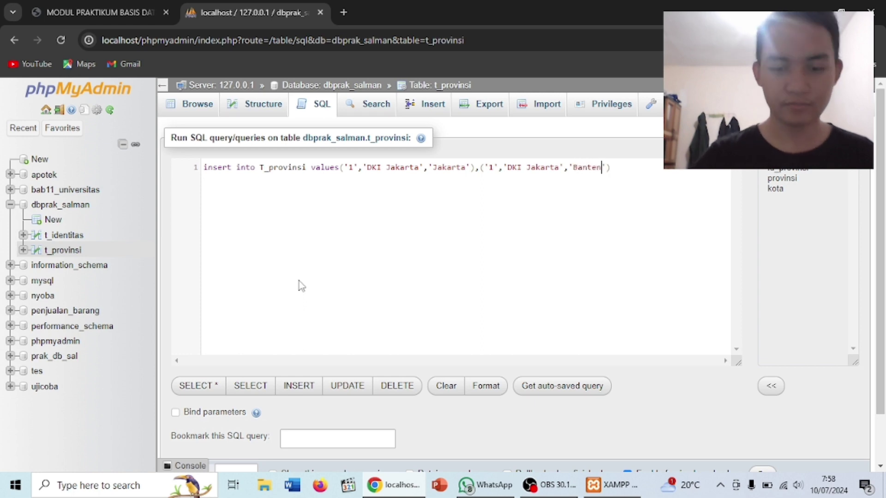
Replace the province value in the second row with Banten.
key("Left")
key("Left")
key("Left")
key("Left")
key("Left")
key("Left")
key("Left")
key("Left")
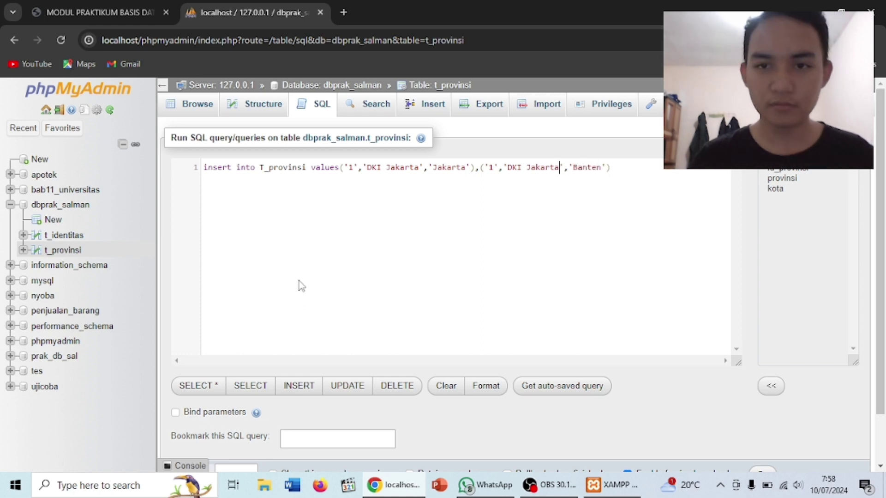
key("BackSpace")
key("BackSpace")
key("BackSpace")
key("BackSpace")
key("BackSpace")
key("BackSpace")
key("BackSpace")
key("BackSpace")
key("BackSpace")
key("BackSpace")
key("BackSpace")
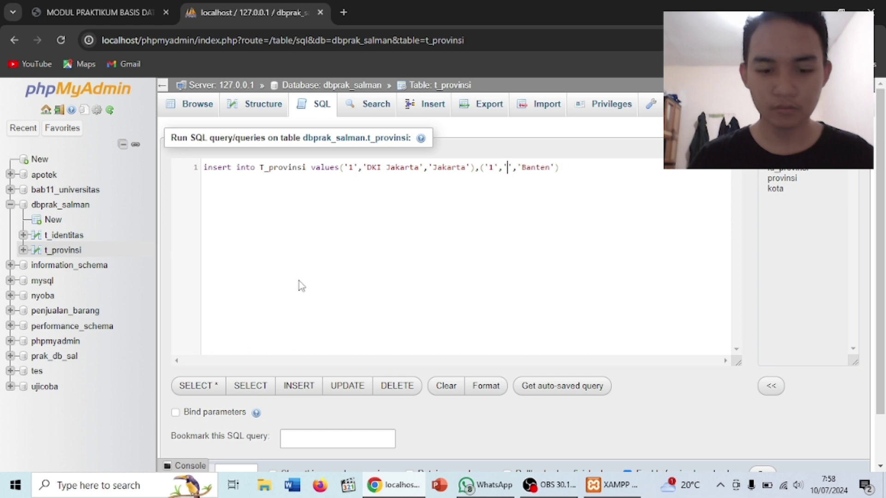
type("Bn")
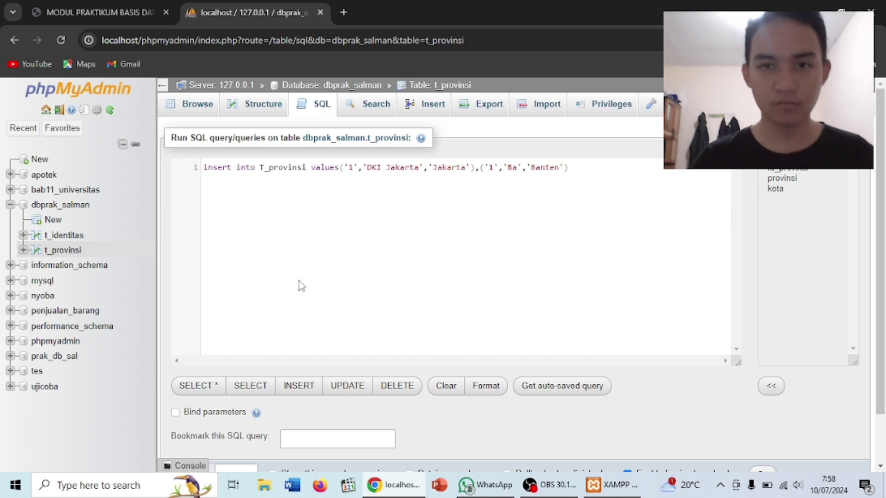
type("nten")
Set the second row's id to 2 and add a comma after that row.
key("Left")
key("Left")
key("Left")
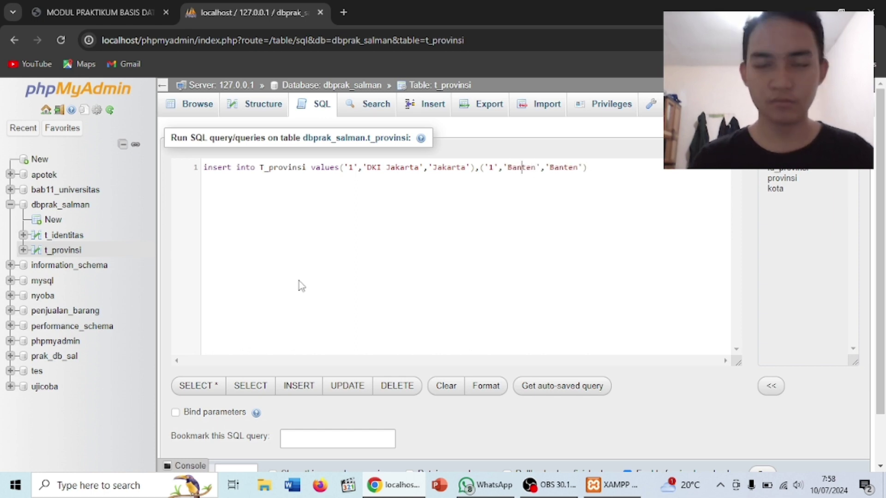
key("Left")
key("Left")
key("Left")
key("Left")
key("Left")
key("BackSpace")
type("2")
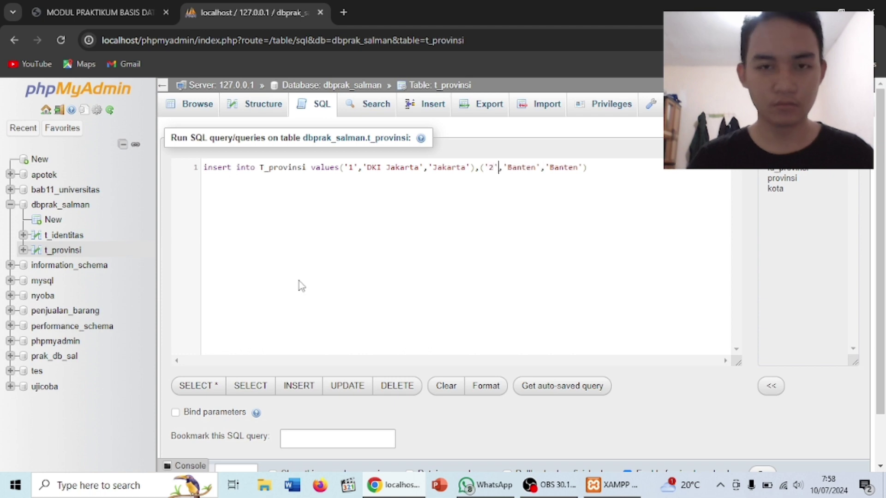
key("Right")
key("Right")
key("Right")
key("Right")
key("Right")
key("Right")
key("Right")
key("Right")
key("Right")
key("Right")
key("Right")
key("Right")
key("Right")
key("Right")
key("Right")
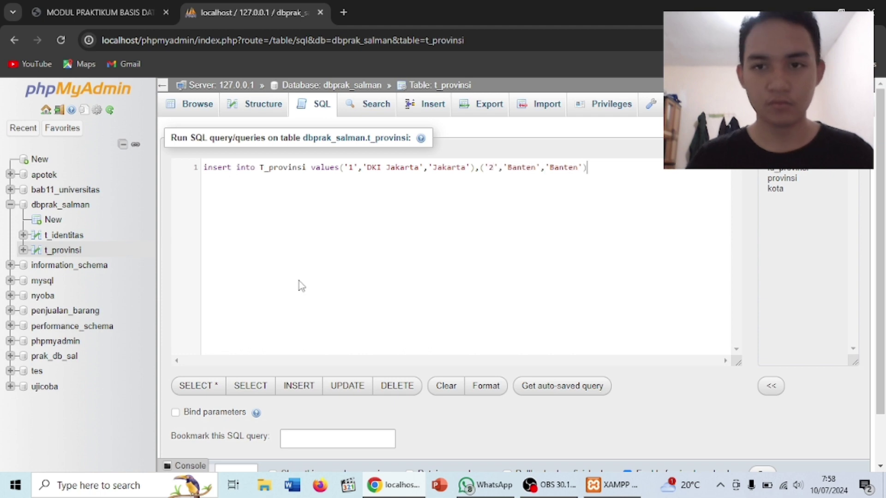
type(",")
type("(")
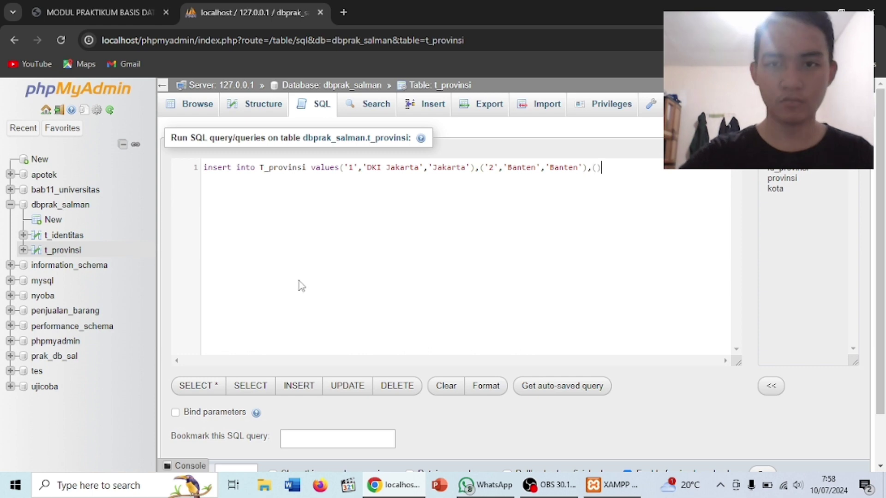
type("''")
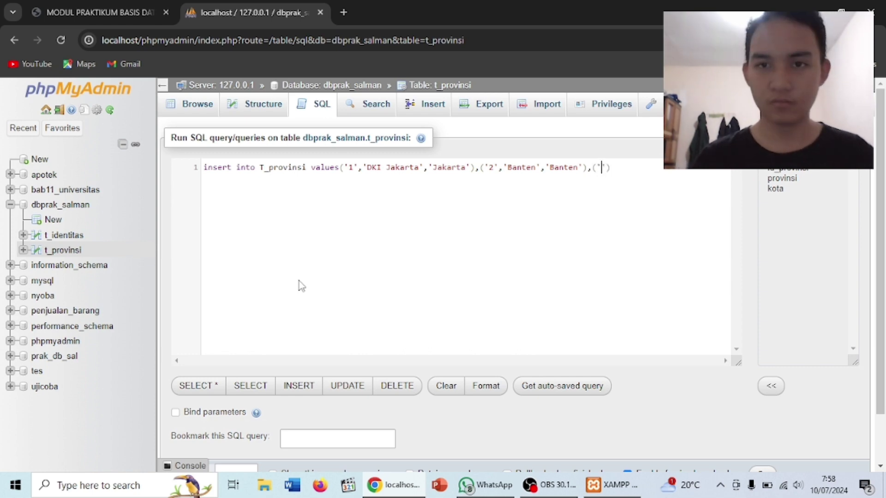
type("3")
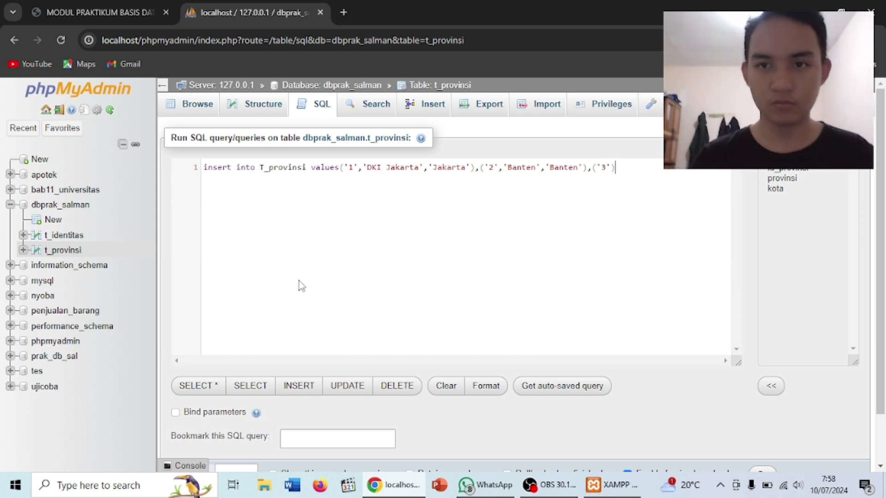
key("BackSpace")
key("BackSpace")
key("BackSpace")
key("BackSpace")
key("BackSpace")
Add the copied ('1','DKI Jakarta','Jakarta') group as the third row and replace its city value with Bandung.
type("('1','DKI Jakarta','Jakarta')")
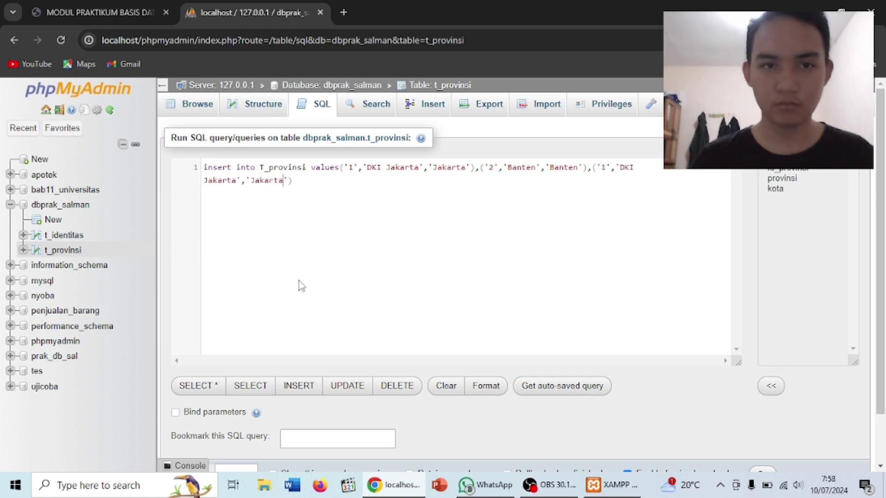
key("BackSpace")
key("BackSpace")
key("BackSpace")
key("BackSpace")
key("BackSpace")
key("BackSpace")
key("BackSpace")
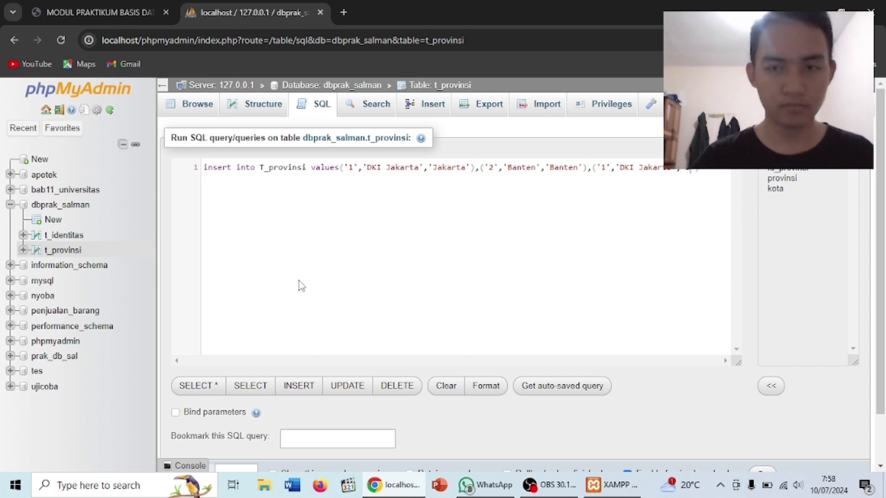
type("Bandung")
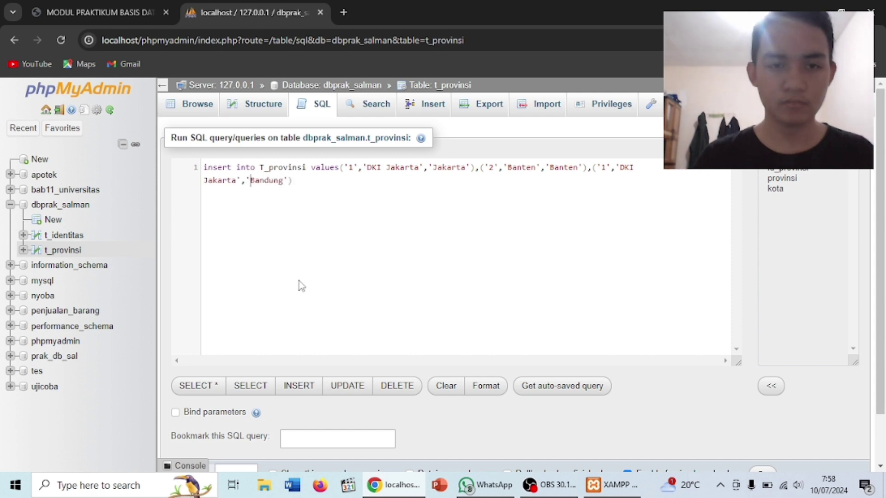
Replace the province value in the third row with Jawa Barat.
key("Left")
key("Left")
key("Left")
key("BackSpace")
key("BackSpace")
key("BackSpace")
key("BackSpace")
key("BackSpace")
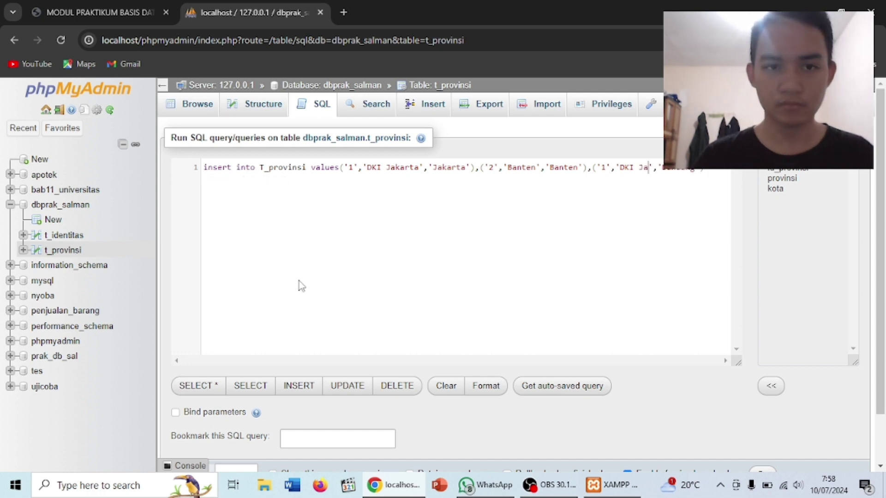
key("BackSpace")
key("BackSpace")
key("BackSpace")
key("BackSpace")
key("BackSpace")
key("BackSpace")
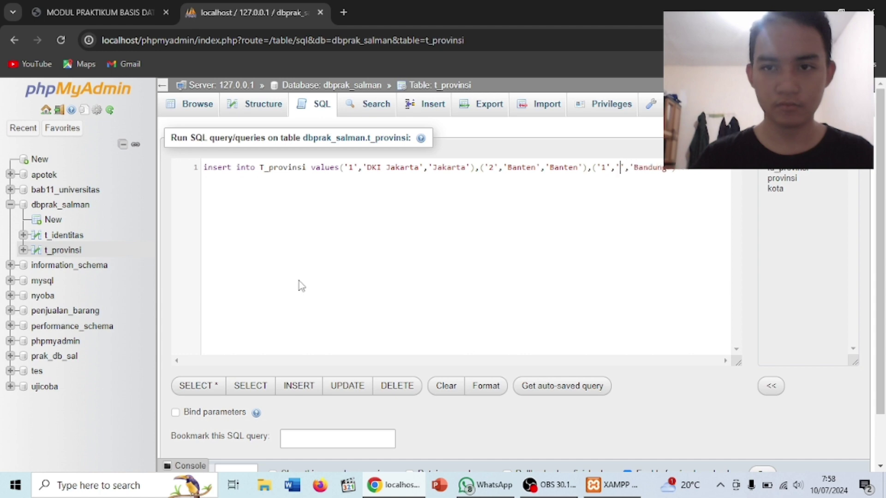
type("Jawa ")
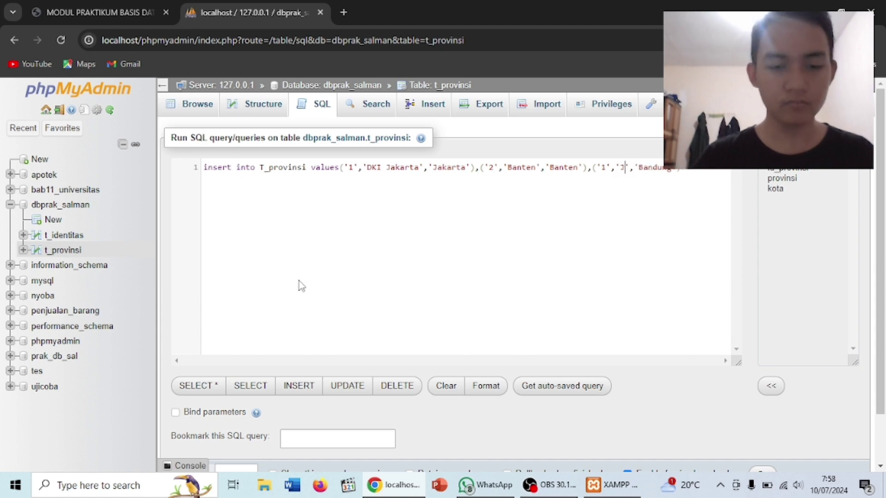
type("Barat")
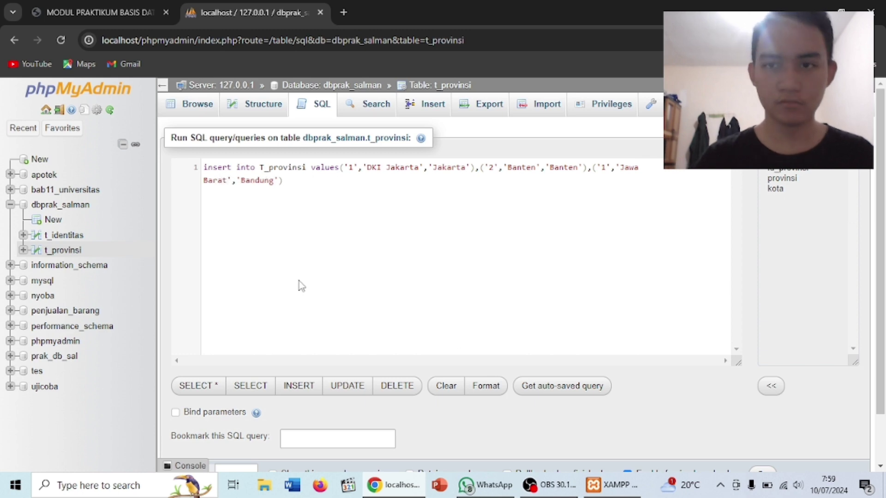
Set the third row's id to 3.
key("Left")
key("Left")
key("Left")
key("Left")
key("Left")
key("Left")
key("Left")
key("Left")
key("Left")
key("Left")
key("Left")
key("BackSpace")
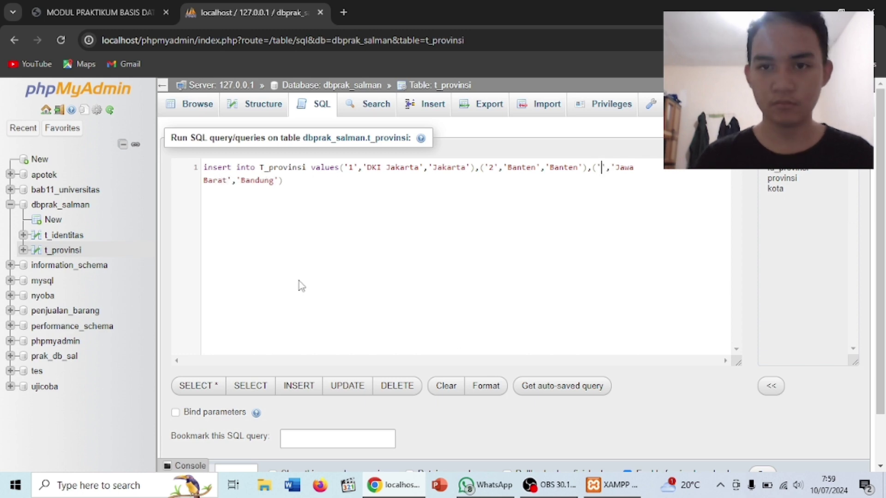
type("3")
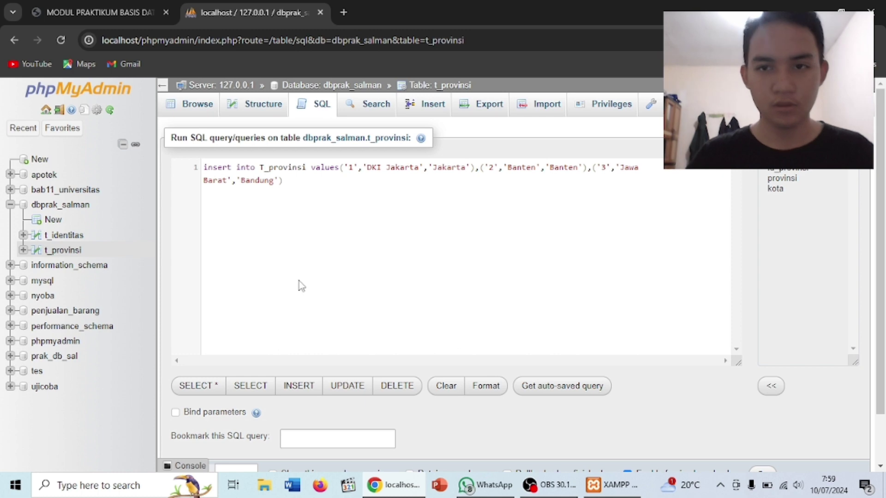
Append the copied DKI Jakarta group after a comma as the fourth row and replace its city value with Semarang.
type(",(")
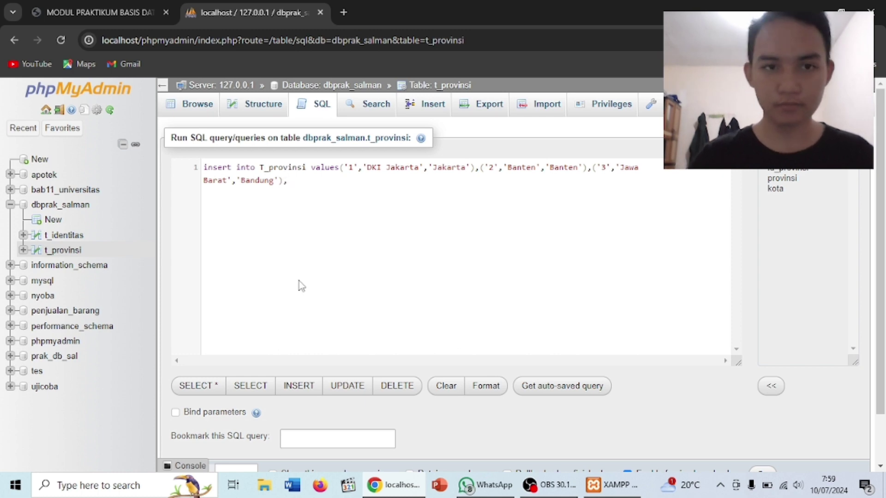
type("'1','DKI Jakarta','Jakarta')")
key("Left")
key("Left")
key("Left")
key("Left")
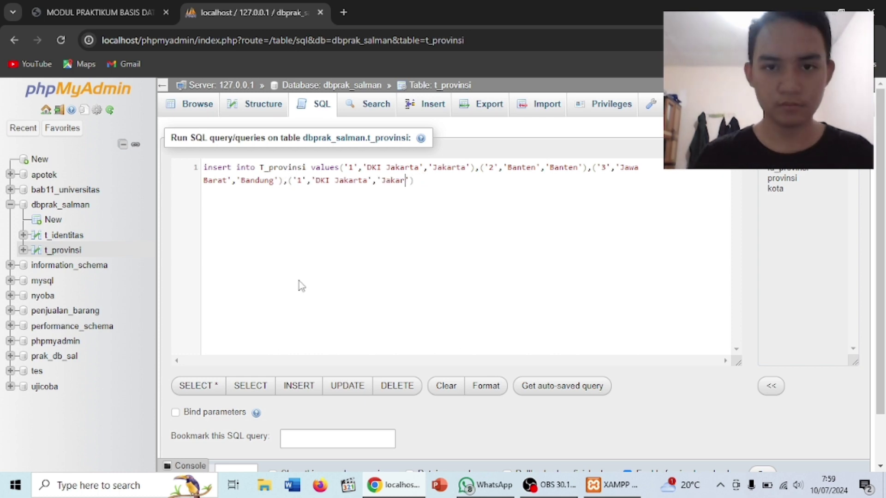
key("BackSpace")
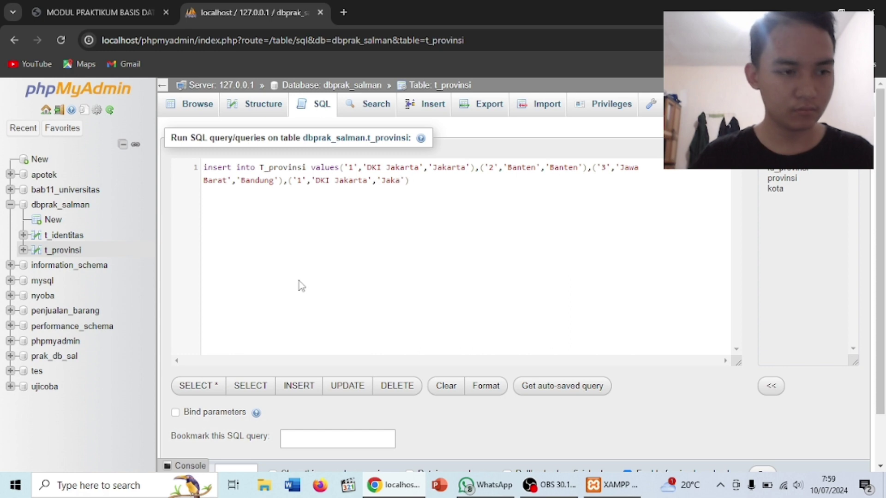
key("BackSpace")
key("BackSpace")
key("BackSpace")
key("BackSpace")
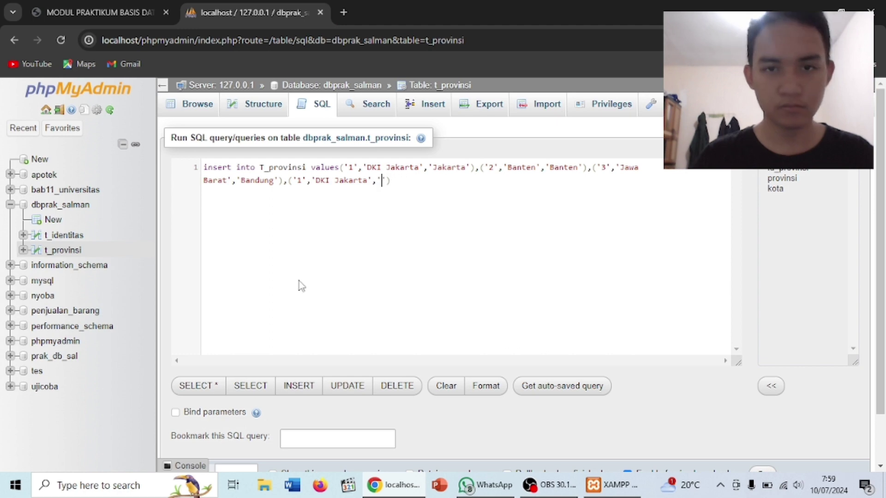
type("Semara")
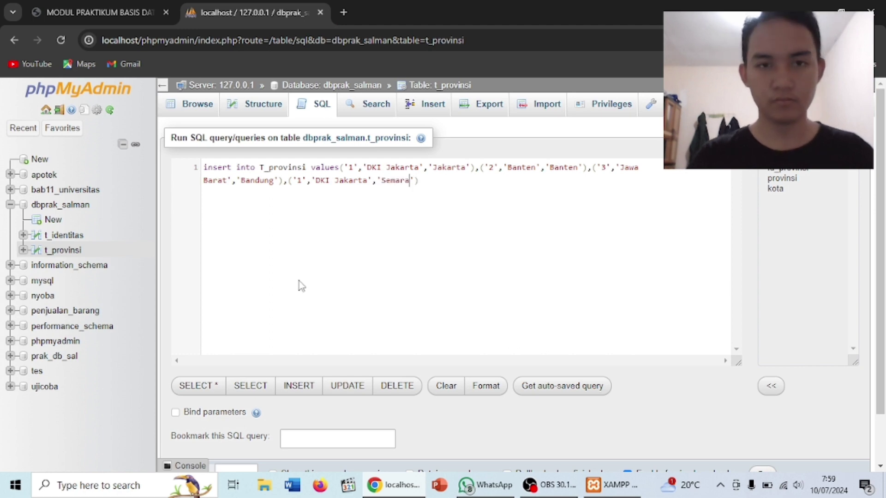
type("ng")
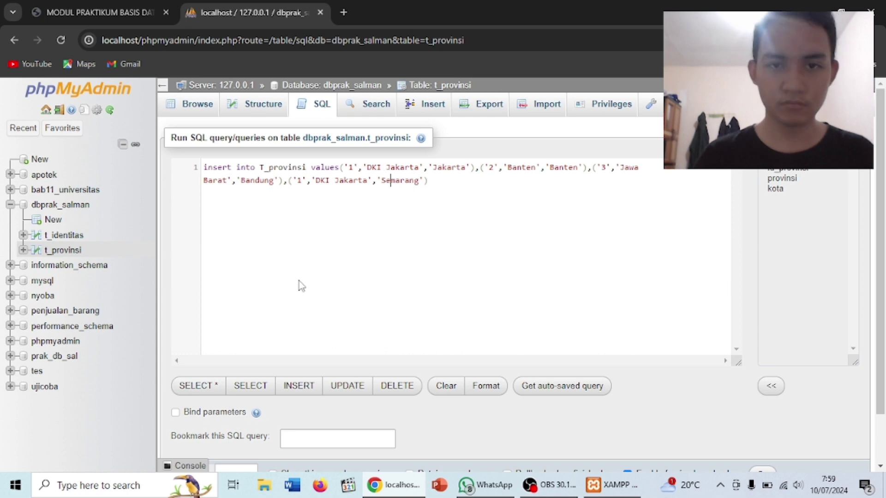
Replace the province value in the fourth row with Jawa tengah.
key("Left")
key("Left")
key("Left")
key("Left")
key("Left")
key("BackSpace")
key("BackSpace")
key("BackSpace")
key("BackSpace")
key("BackSpace")
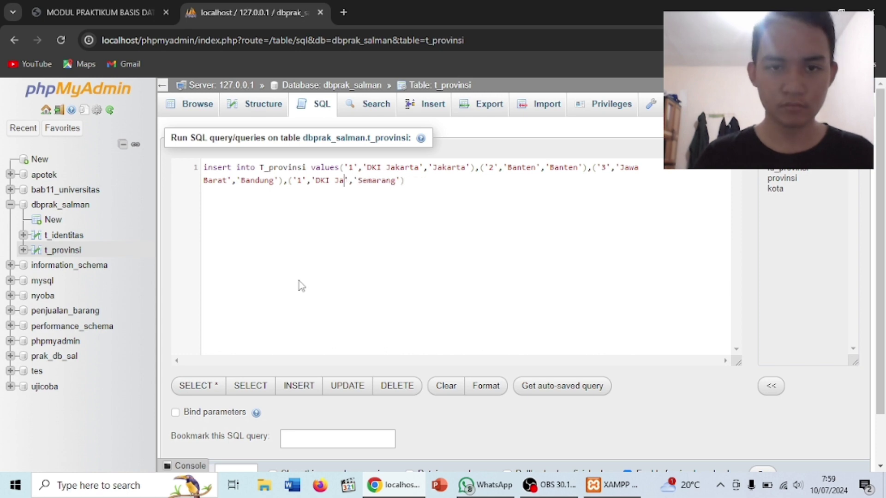
key("BackSpace")
key("BackSpace")
key("BackSpace")
key("BackSpace")
key("BackSpace")
key("BackSpace")
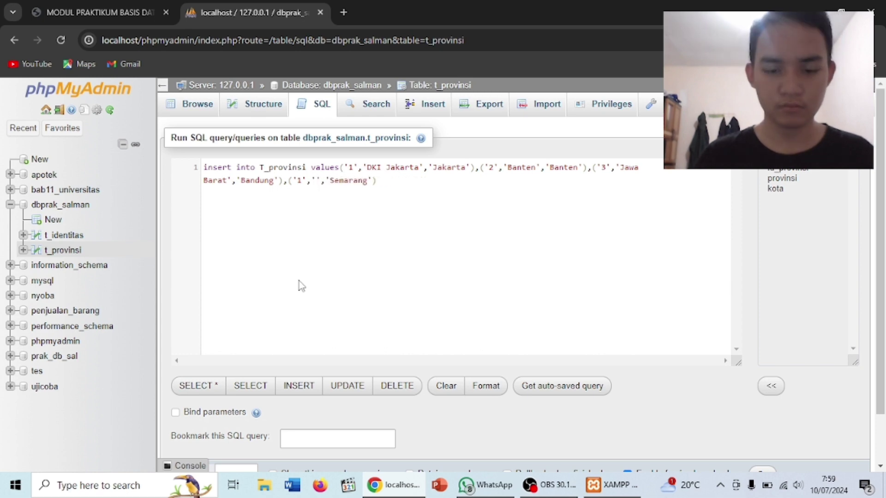
type("Jawa t")
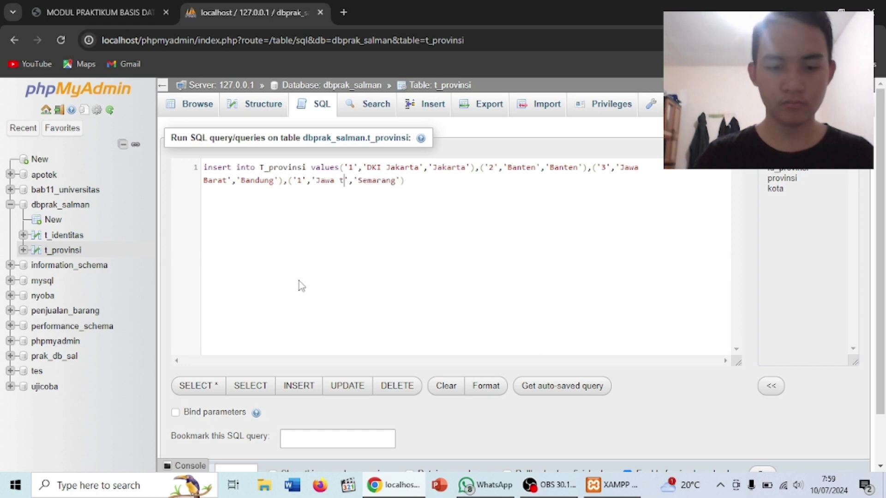
type("engah")
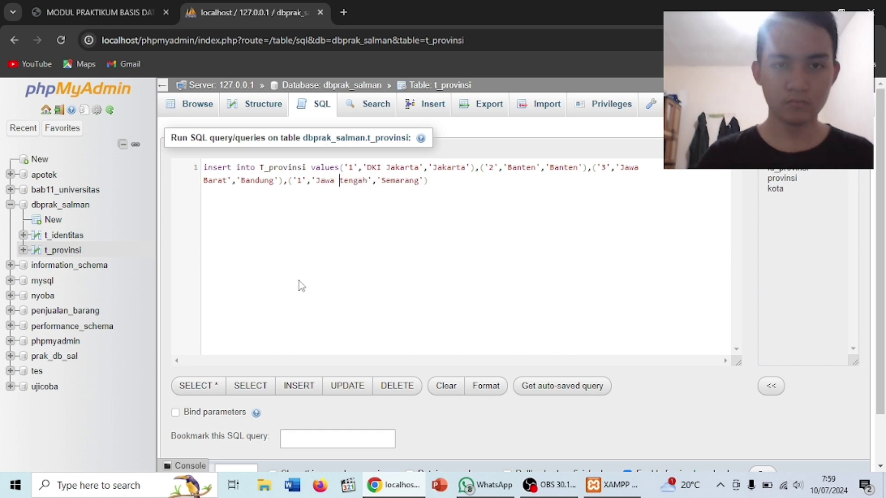
Set the fourth row's id to 4.
key("ctrl+Left")
key("Left")
key("Left")
key("Left")
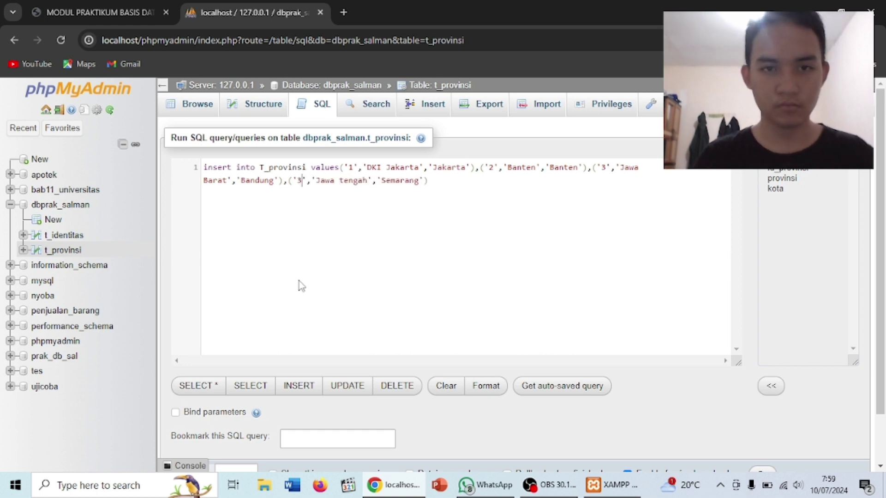
key("BackSpace")
type("4")
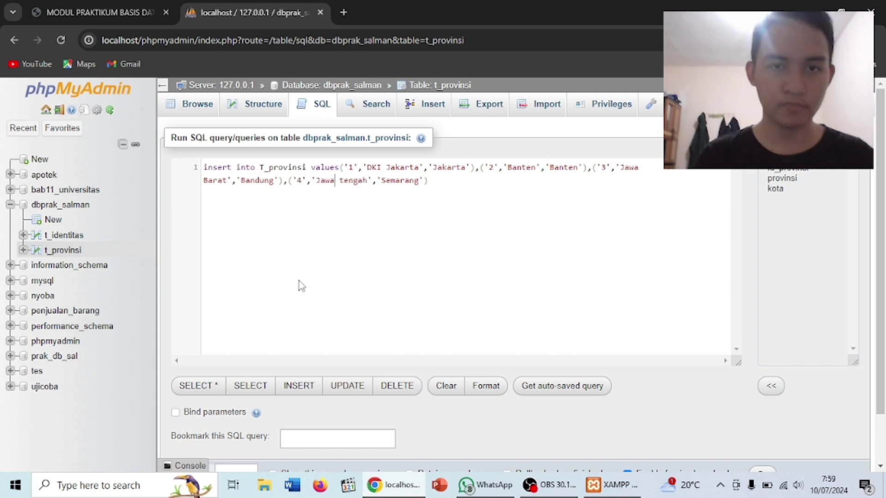
Append the copied DKI Jakarta group after a comma as the fifth row and set its id to 5.
key("Right")
key("Right")
key("Right")
key("Right")
key("Right")
key("Right")
key("Right")
key("Right")
key("Right")
key("Right")
key("Right")
key("Right")
key("Right")
key("Right")
key("Right")
key("Right")
key("Right")
key("Right")
key("Right")
key("Right")
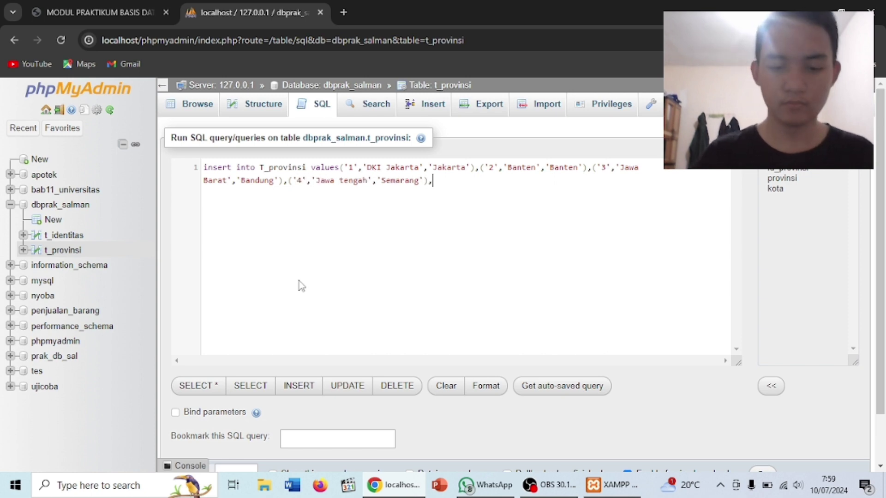
type("('1','DKI Jakarta','Jakarta')")
key("Left")
key("Left")
key("Left")
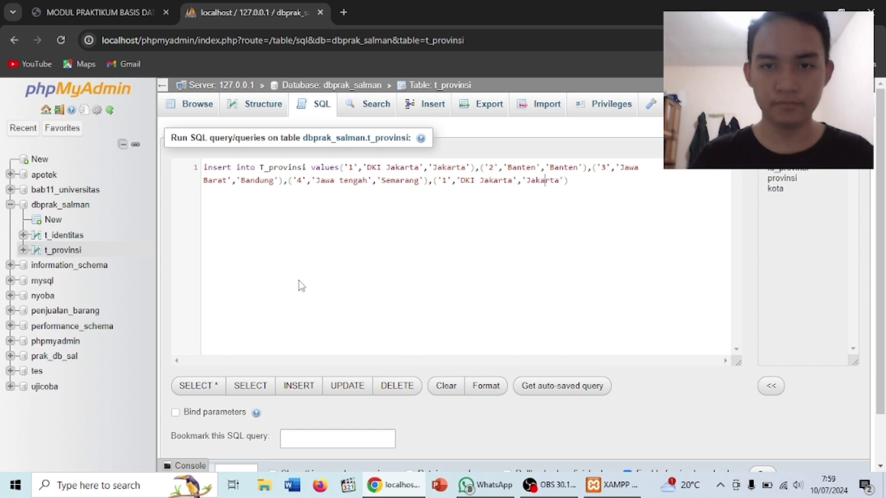
key("Left")
key("Left")
key("Left")
key("Left")
key("Left")
key("Left")
key("BackSpace")
type("5")
Replace the province value in the fifth row with Lampung.
key("Right")
key("Right")
key("Right")
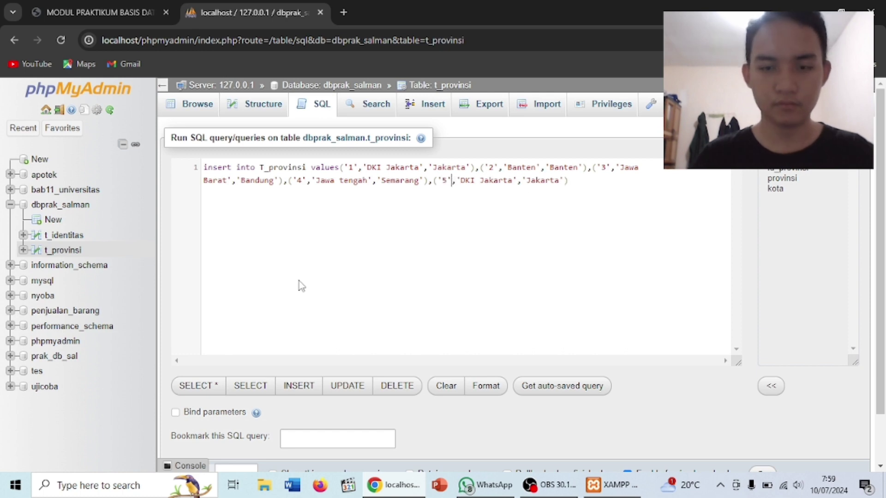
key("Right")
key("Right")
key("Right")
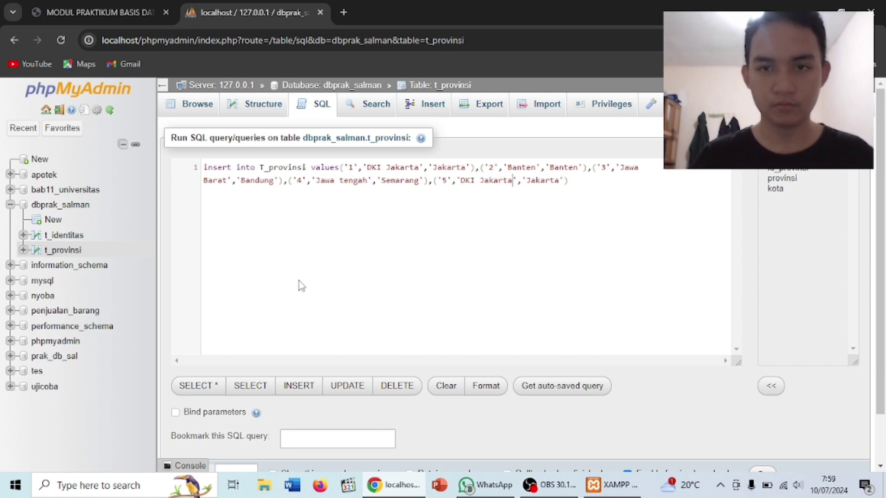
key("BackSpace")
key("BackSpace")
key("BackSpace")
key("BackSpace")
key("BackSpace")
key("BackSpace")
key("BackSpace")
key("BackSpace")
key("BackSpace")
key("BackSpace")
key("BackSpace")
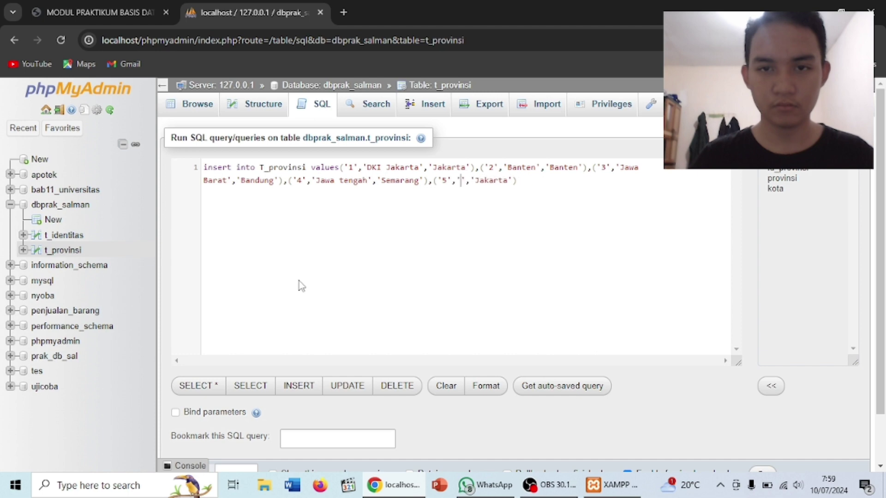
type("Lampung")
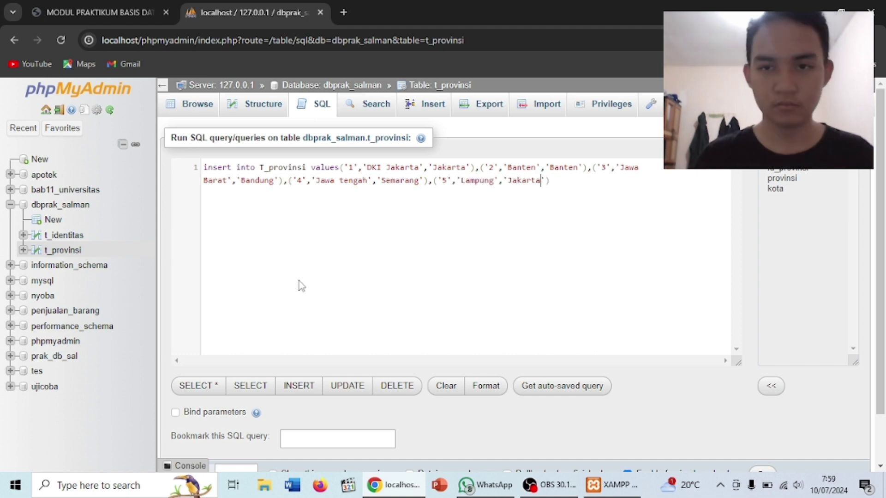
Replace the city value in the fifth row with Lampung tengah and end the statement with a semicolon.
key("BackSpace")
key("BackSpace")
key("BackSpace")
key("BackSpace")
key("BackSpace")
key("BackSpace")
key("BackSpace")
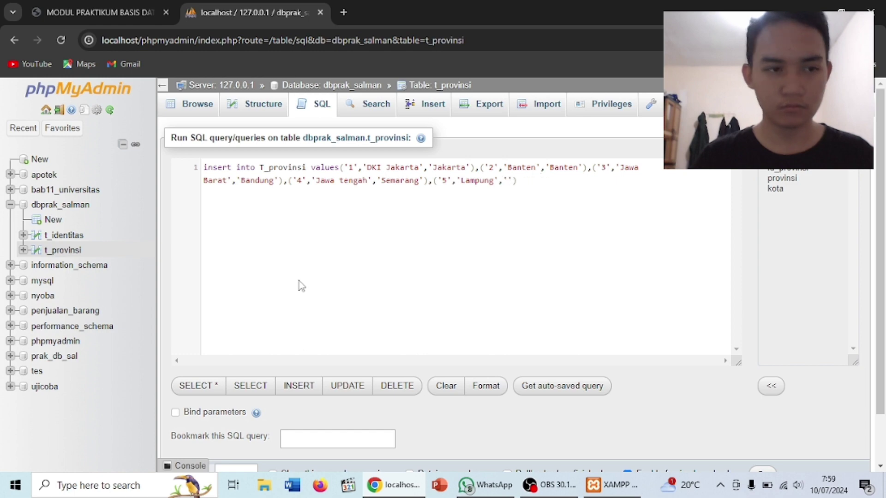
type("Lam")
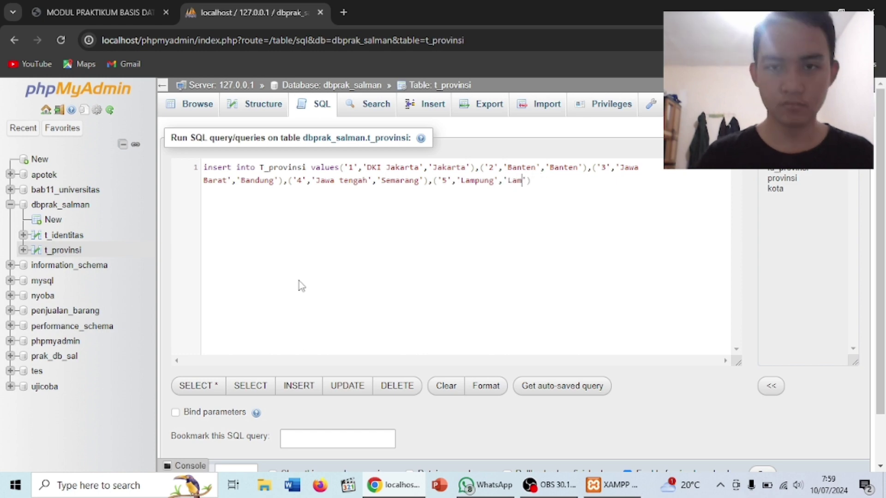
type("pun")
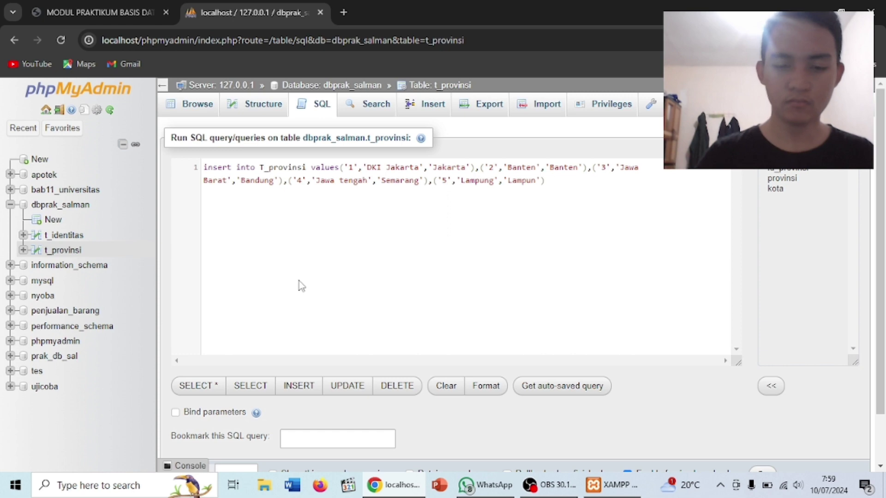
type("g tengah")
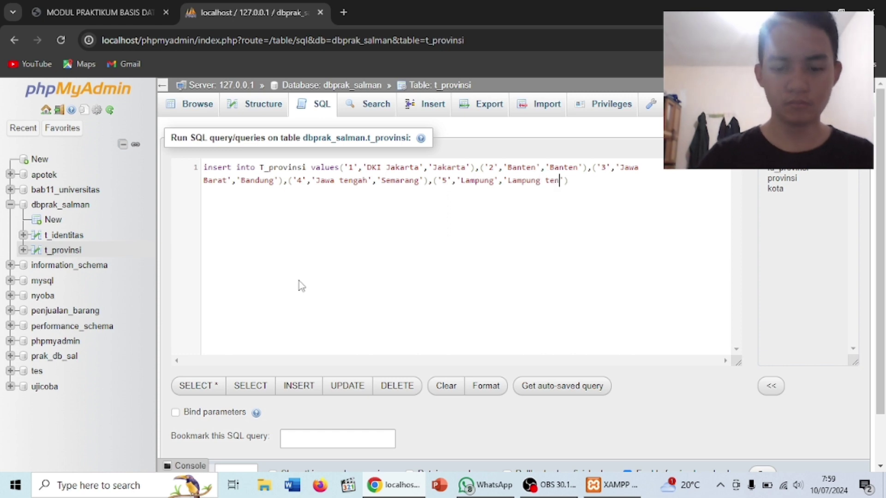
type("')")
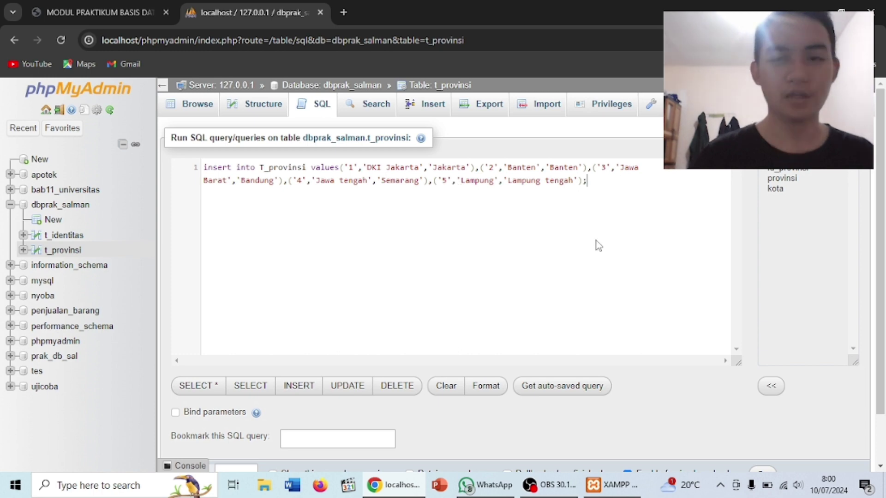
Run the insert statement to add the province rows to T_provinsi.
scroll(599, 245, "down", 1)
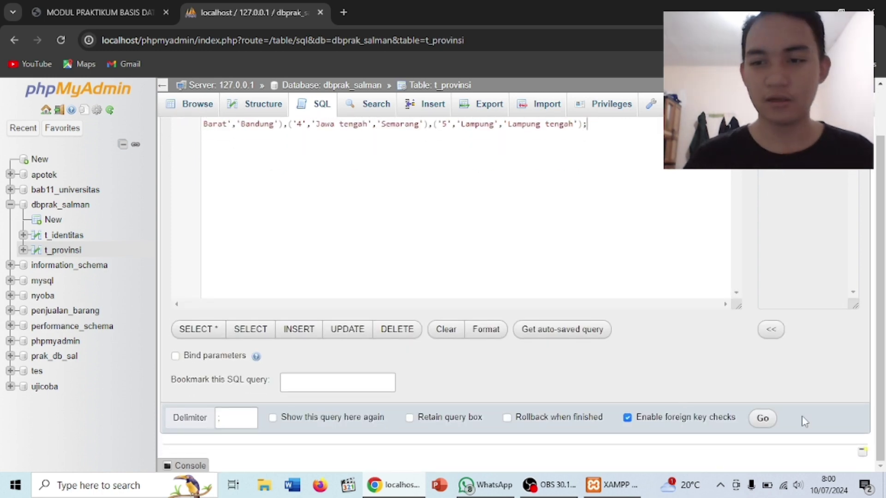
left_click(766, 420)
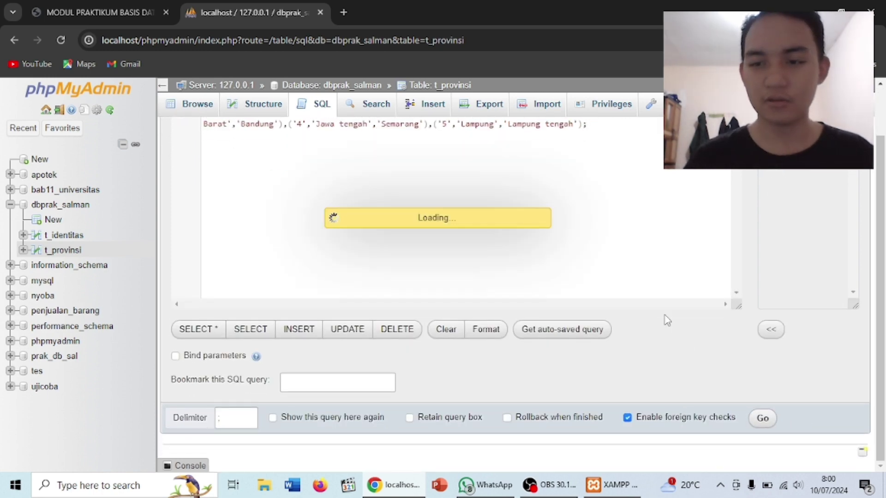
scroll(667, 321, "up", 1)
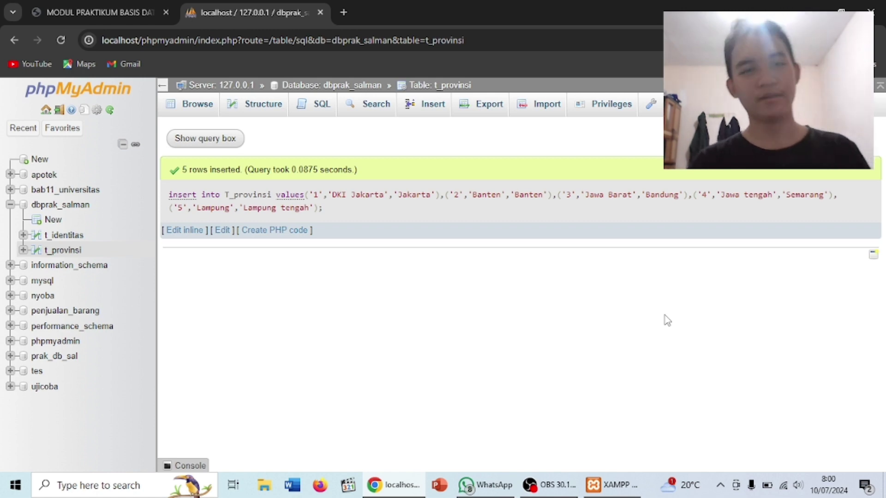
Open the SQL editor for the t_identitas table and clear the default SELECT query.
left_click(71, 240)
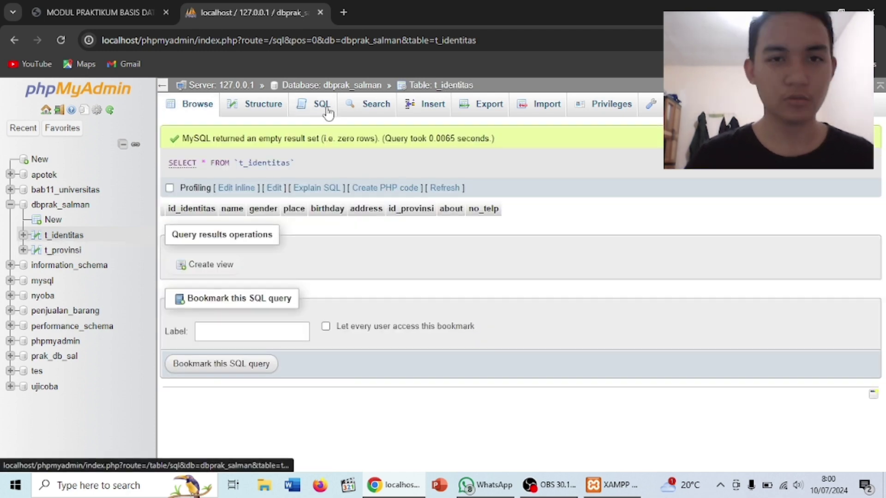
left_click(323, 104)
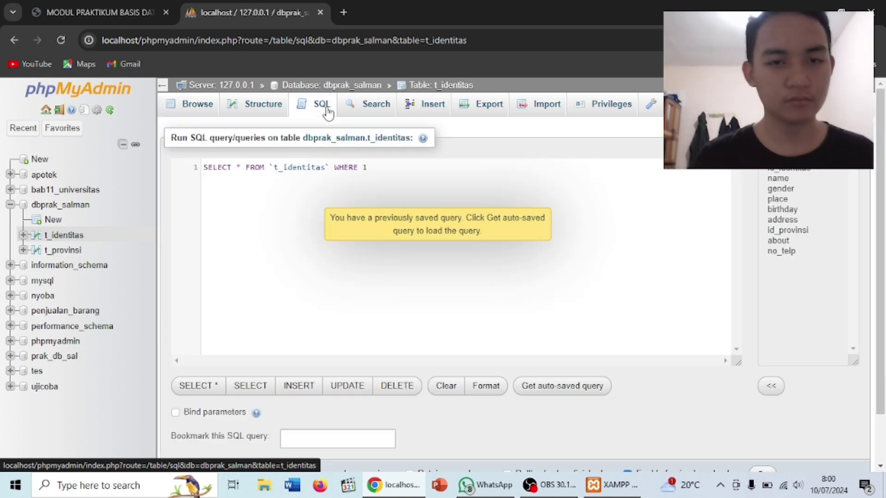
key("ctrl+a")
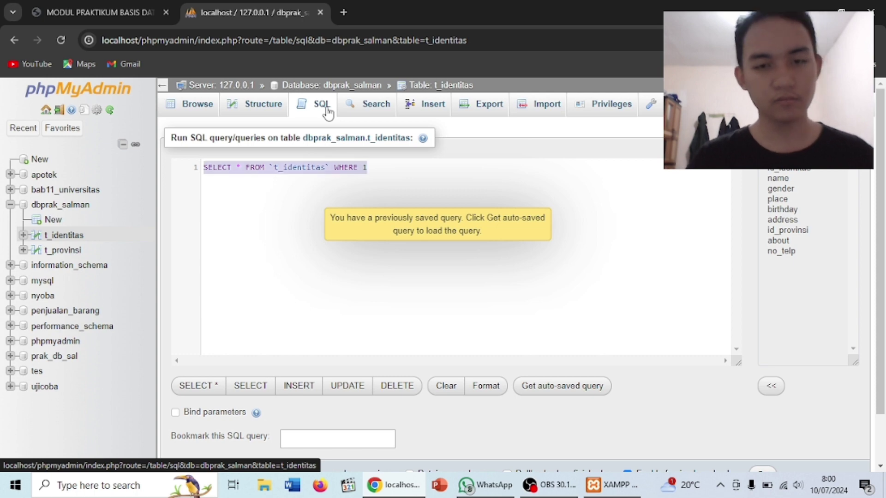
key("BackSpace")
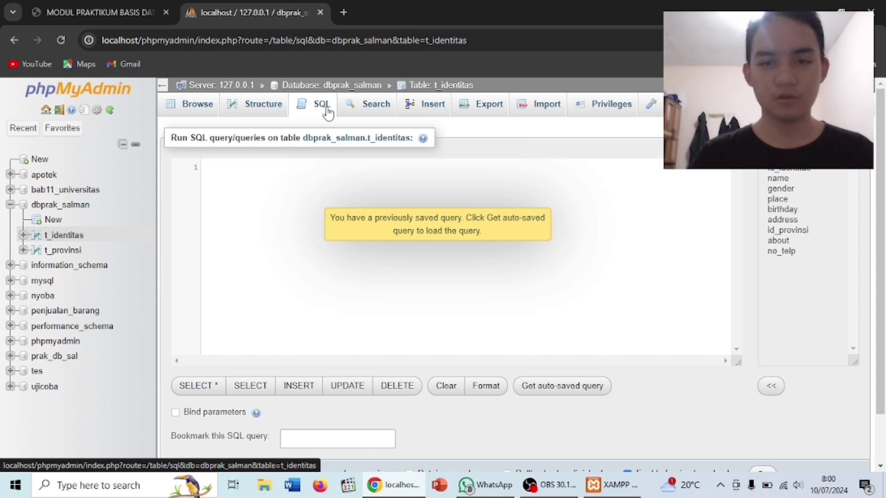
Begin a new statement in the emptied query editor with "INSERT into T_identitas values(".
type("inse")
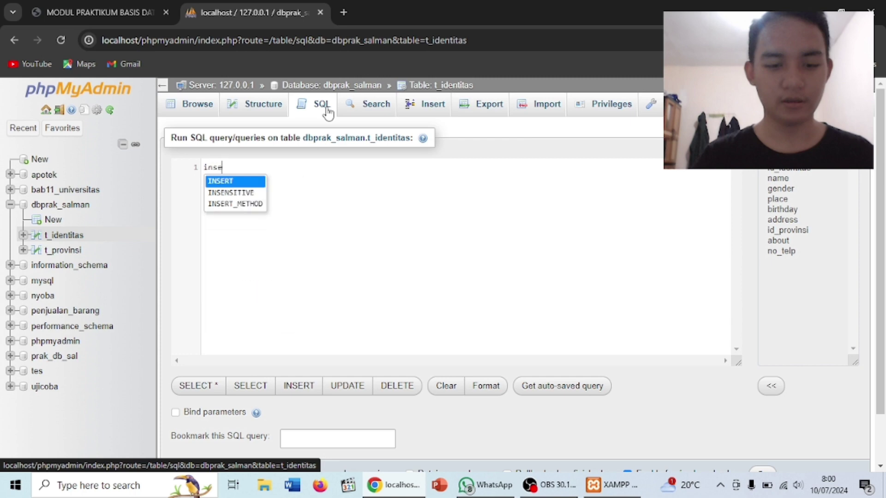
type("t")
key("BackSpace")
type("r")
key("Return")
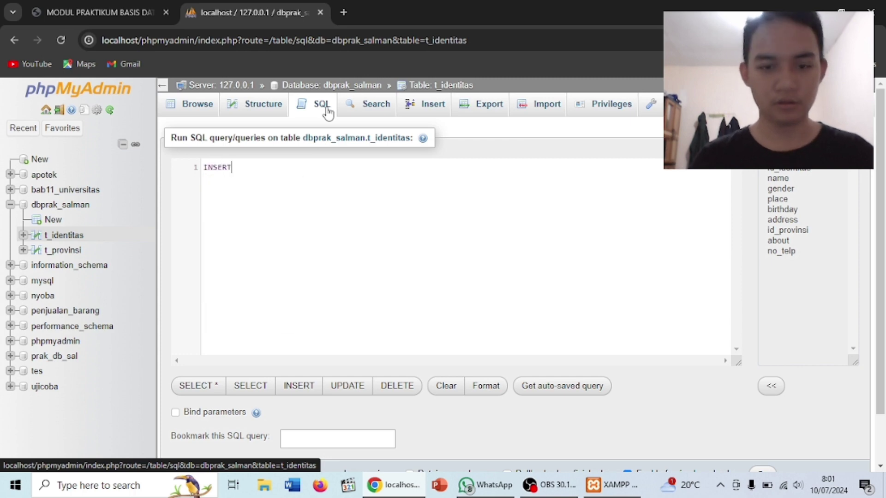
type("into ")
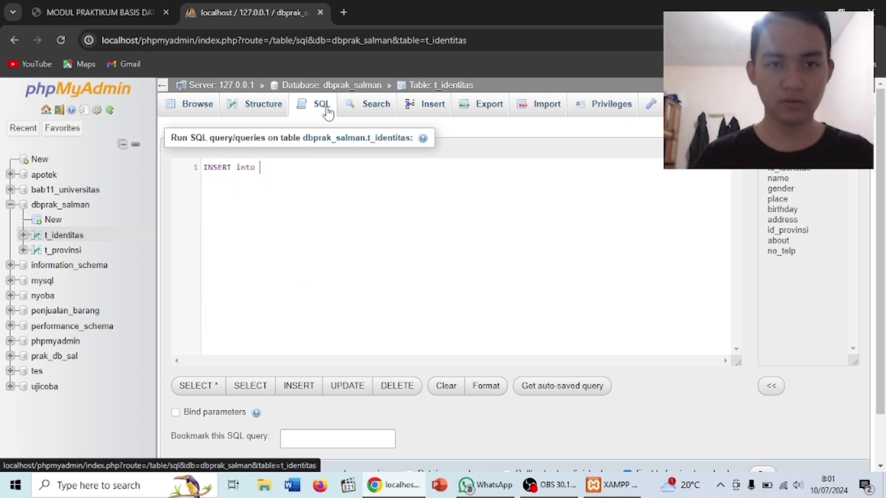
type("T_")
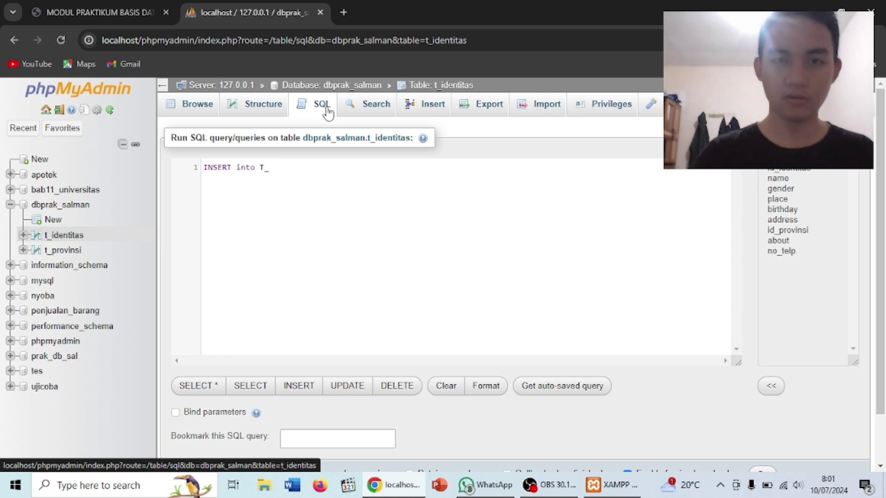
type("identitas")
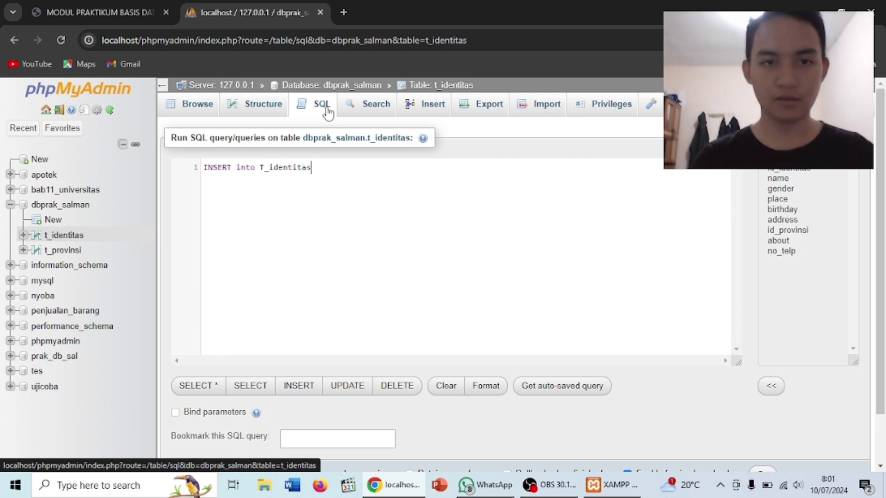
type(" valu")
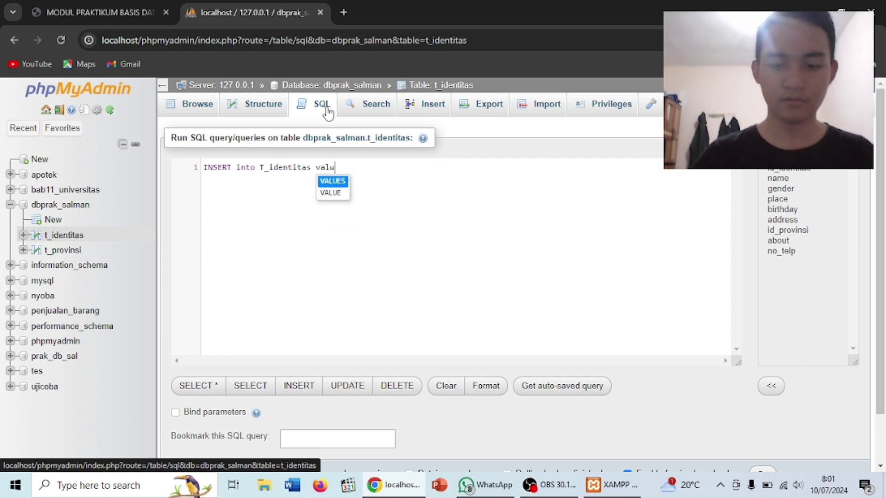
type("es(")
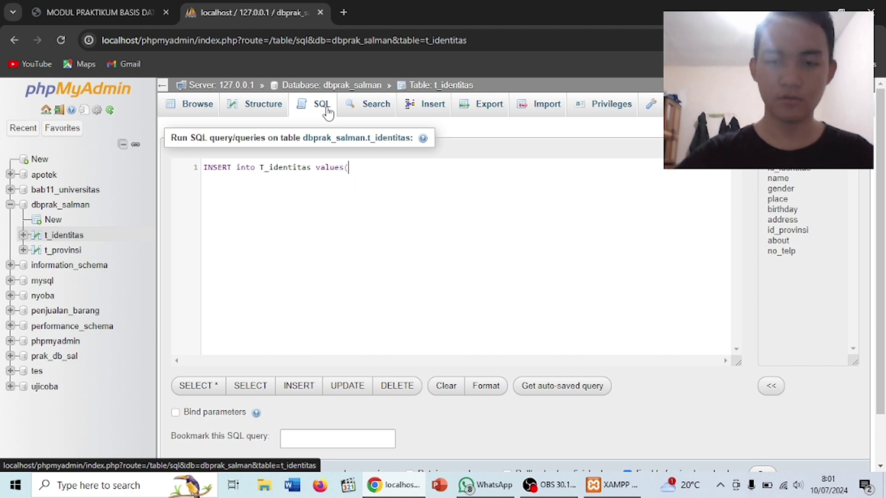
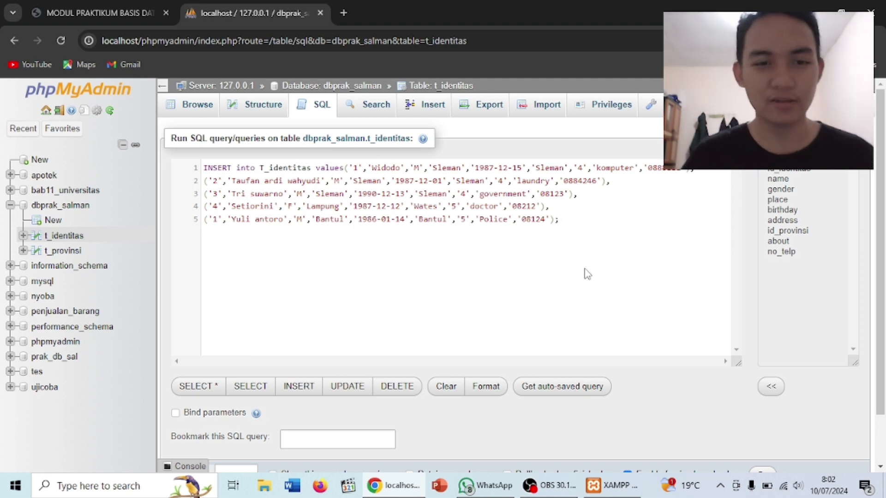
Try to run the insert statement with the five identity rows for T_identitas.
scroll(738, 376, "down", 1)
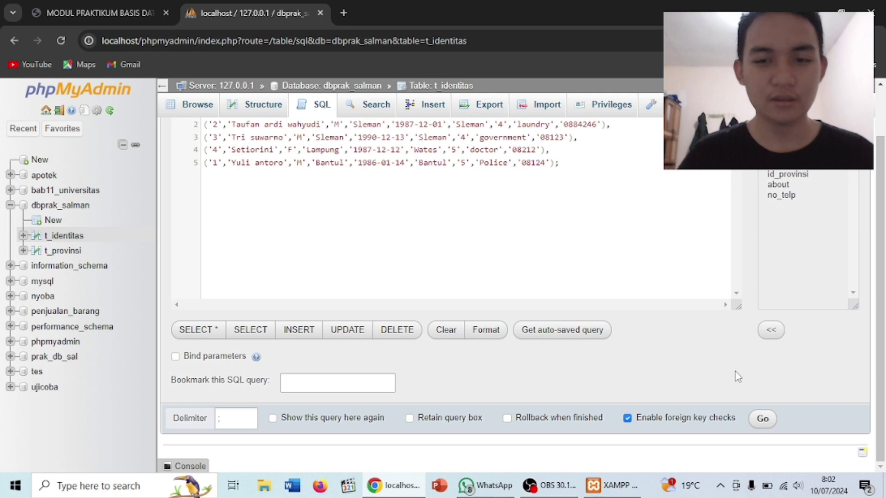
left_click(763, 419)
scroll(586, 185, "up", 1)
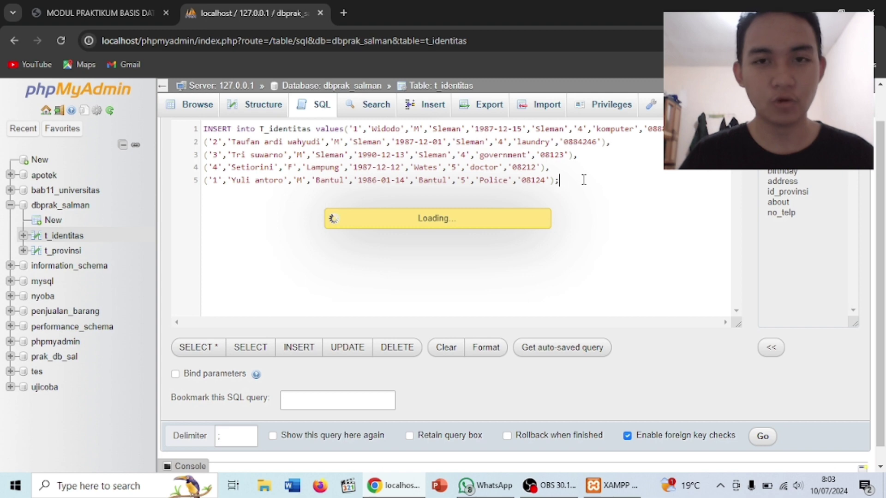
Set the id in the fifth row of the T_identitas insert statement to 5.
scroll(254, 179, "up", 5)
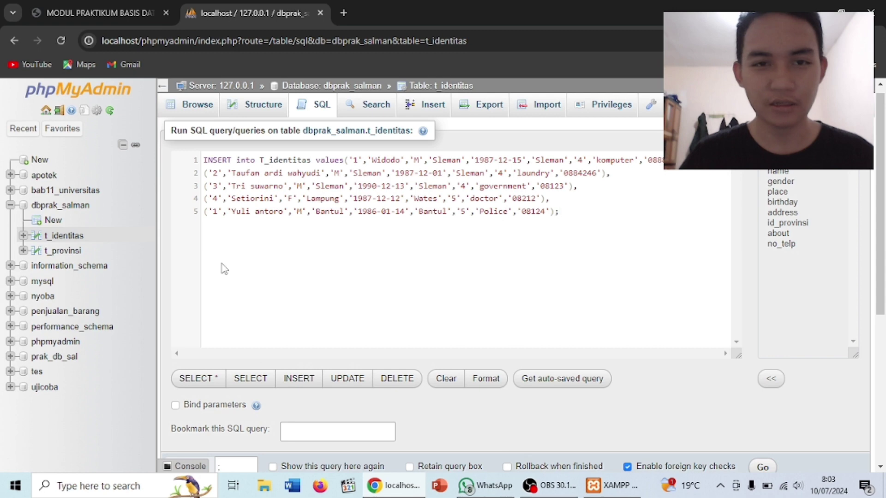
left_click(218, 211)
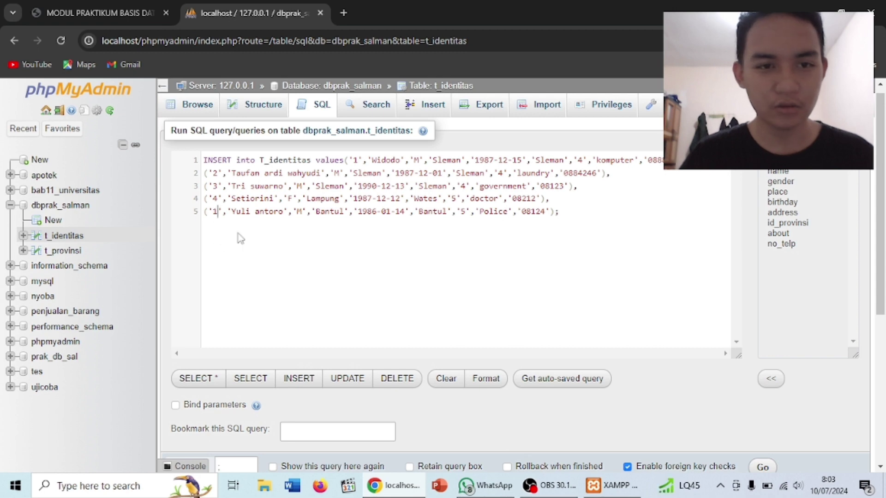
key("BackSpace")
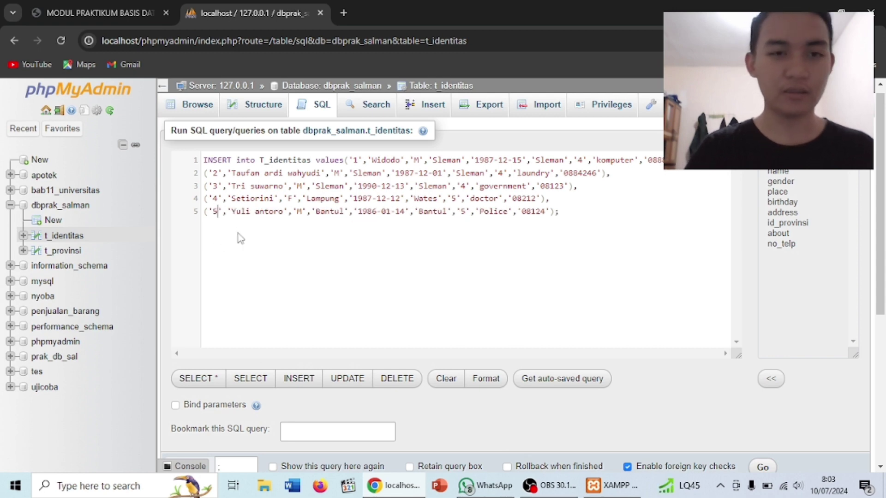
Set the ID of the fifth row to '5' in the T_identitas INSERT query and run the query.
type("5")
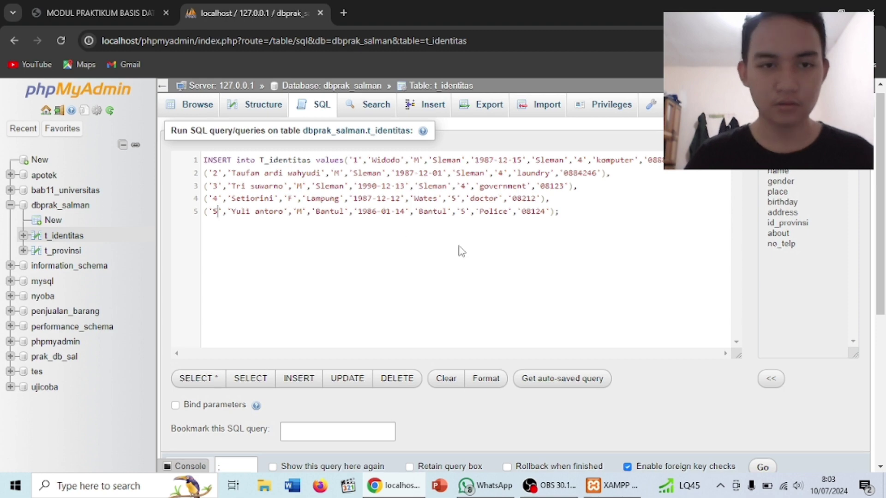
scroll(461, 252, "up", 1)
scroll(460, 252, "down", 3)
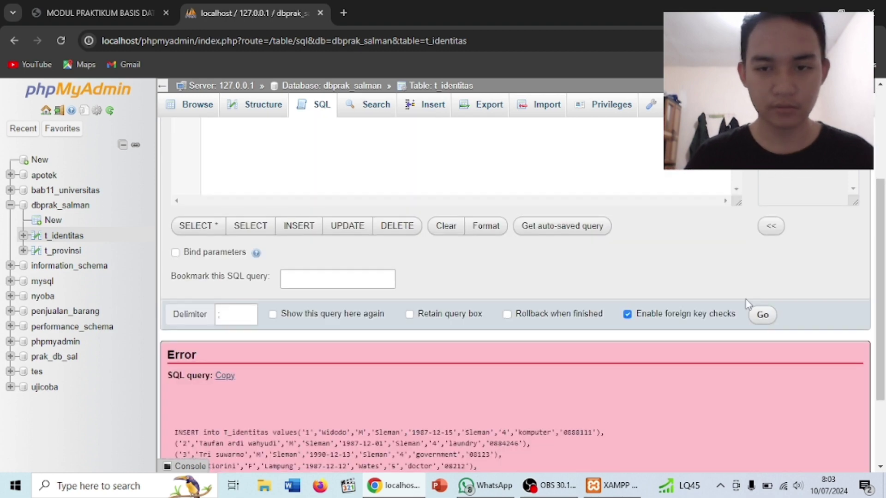
left_click(762, 312)
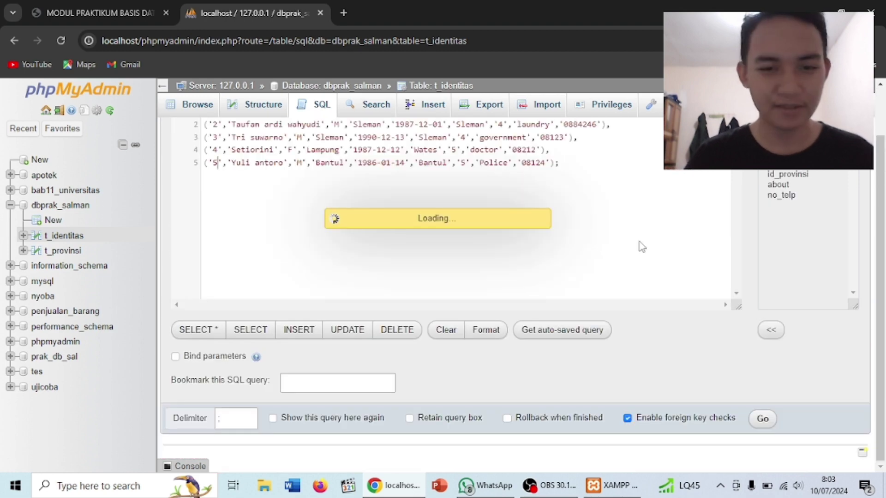
scroll(640, 246, "up", 2)
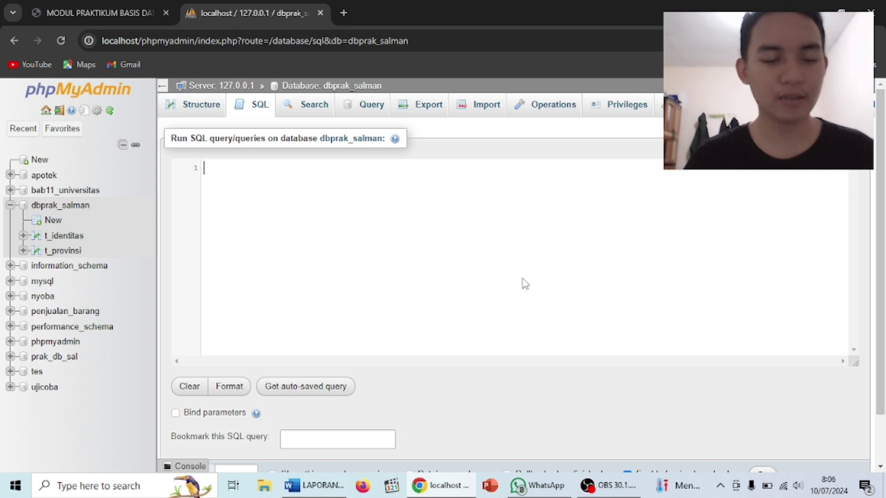
Begin a CREATE table statement for T_kabupaten with an opening parenthesis in the dbprak_salman query editor.
type("crea")
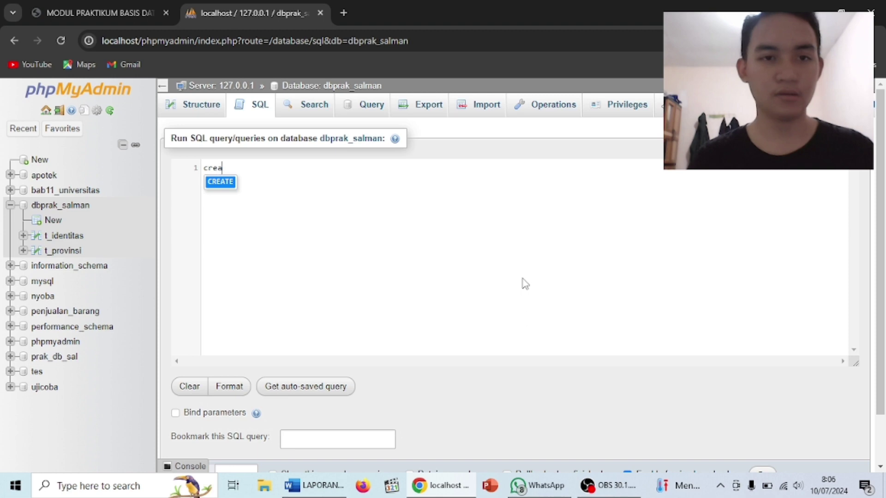
key("Return")
type("tab")
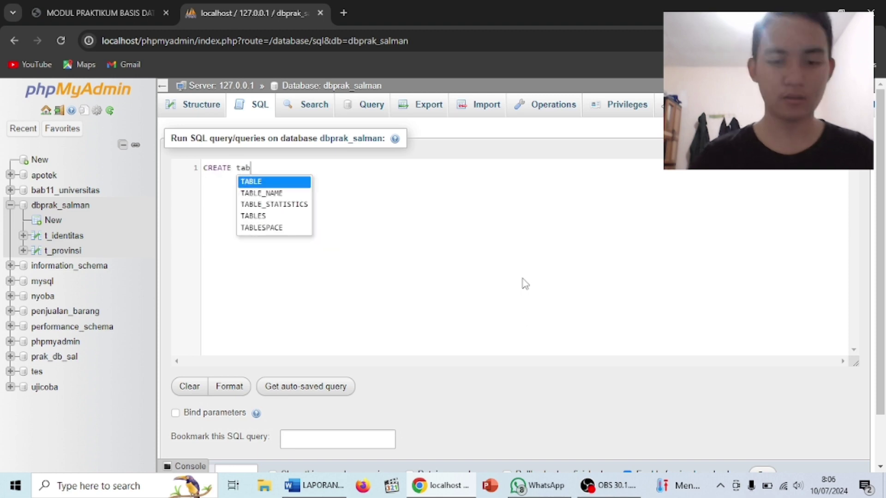
type("le T")
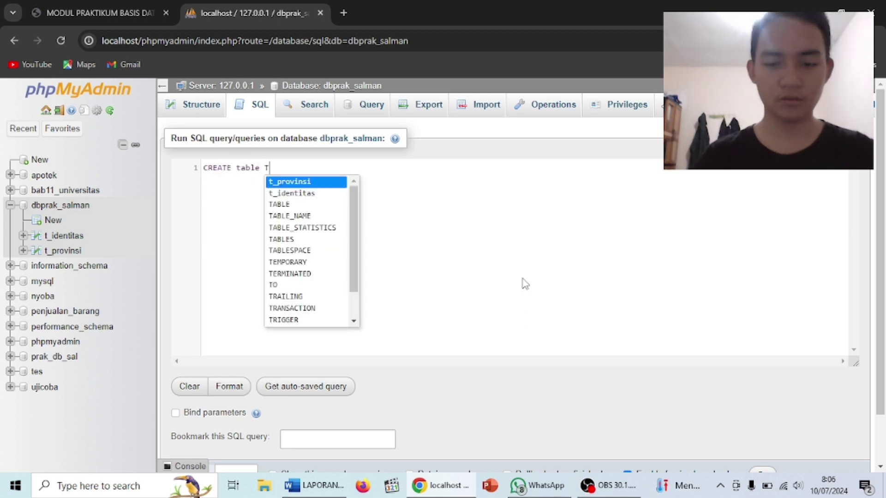
type("_k")
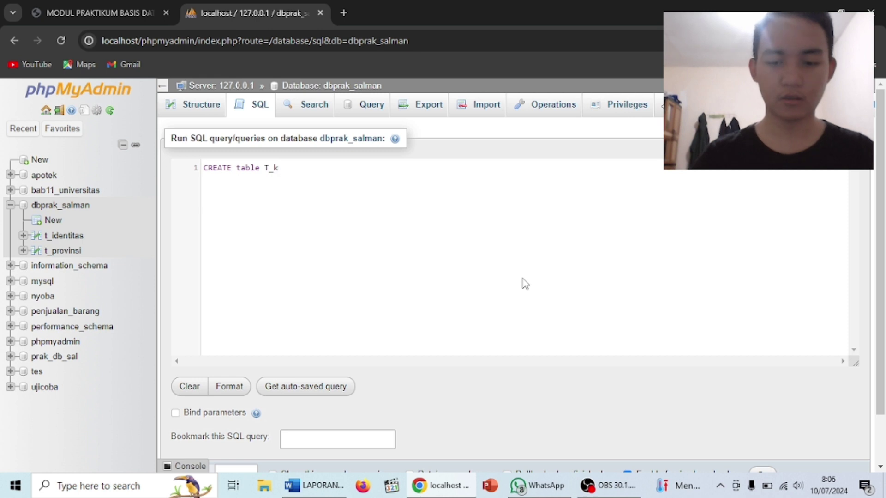
type("ab")
type("upate")
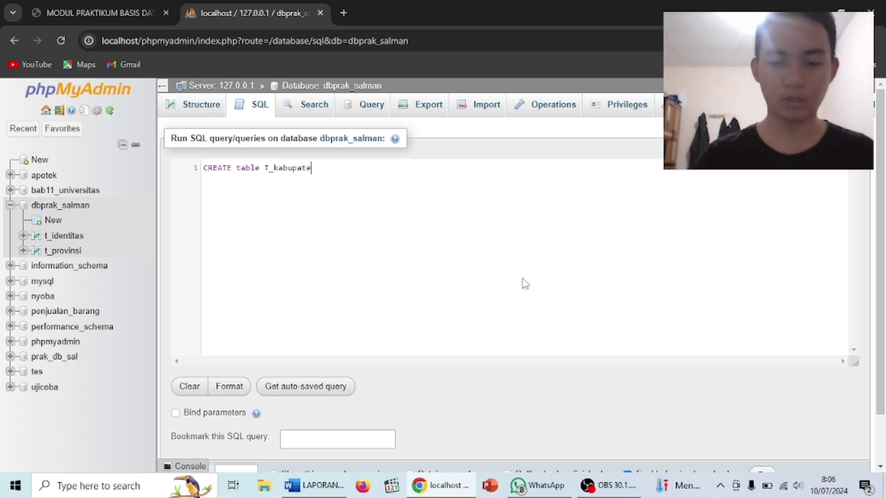
type("n(")
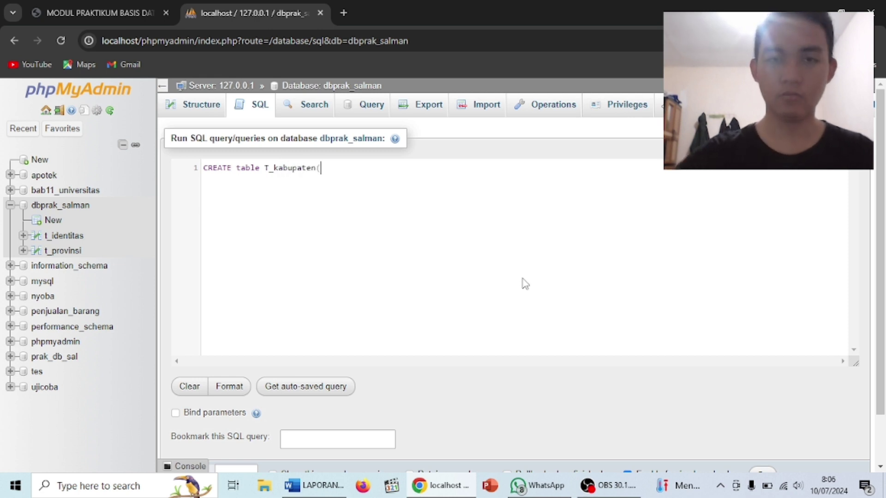
key("Return")
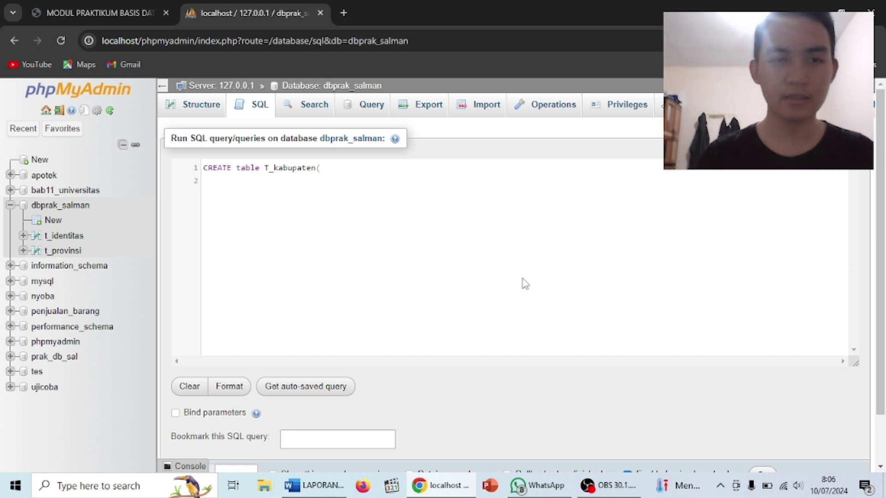
Define the first column of T_kabupaten as id_pos int(5) PRIMARY KEY, ending the line with a comma.
type("id_pos")
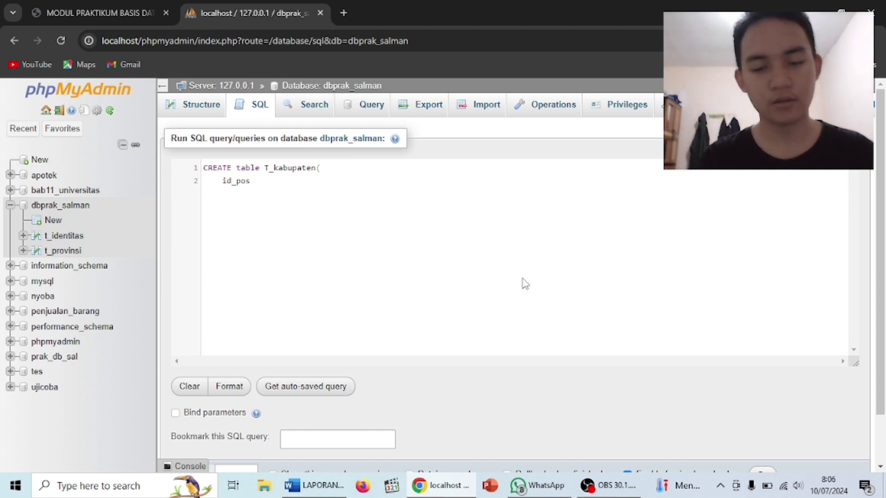
type("int")
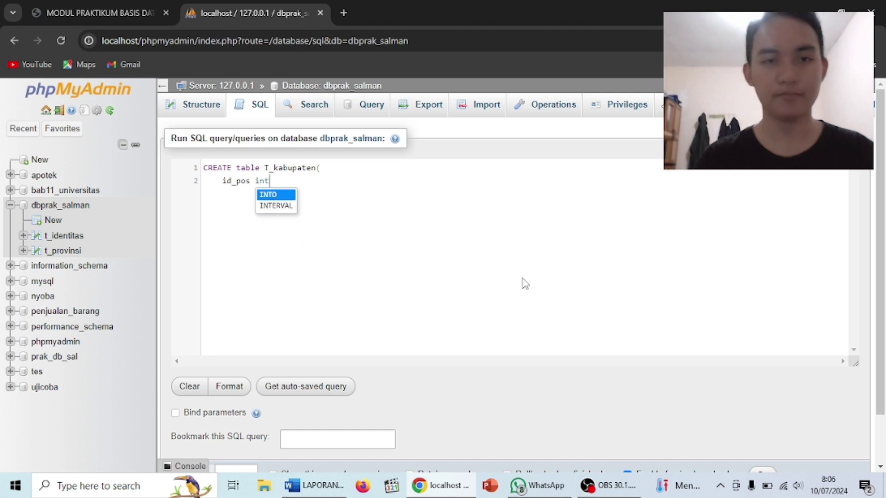
type("(")
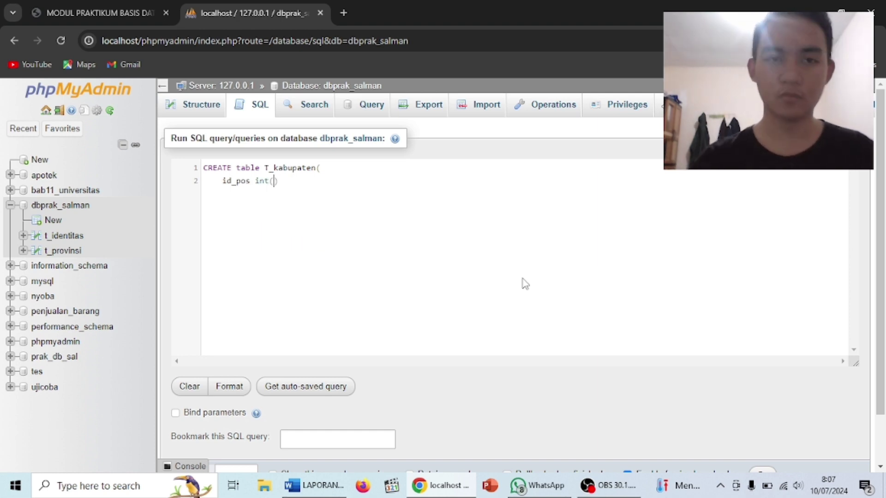
type("5)")
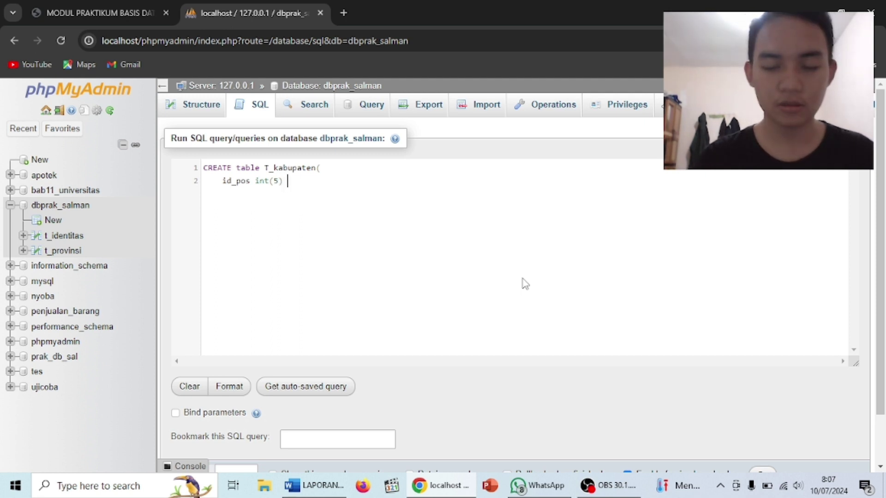
type("prima")
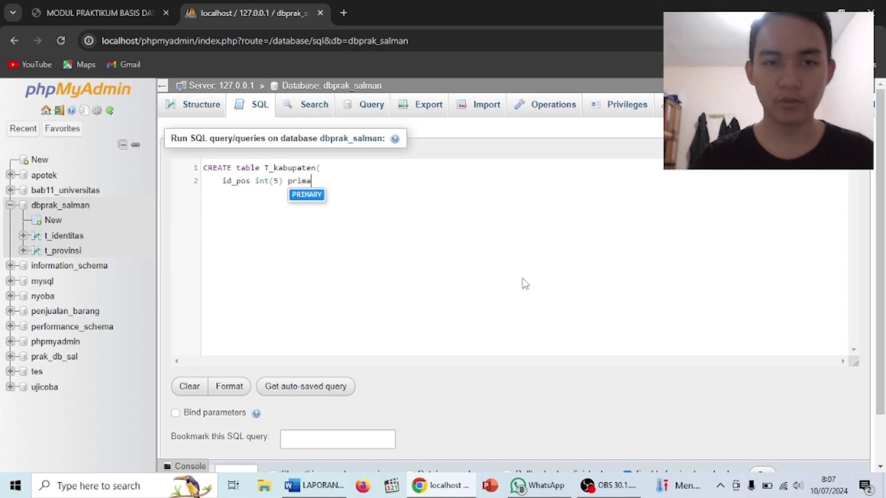
key("Return")
type("key")
key("Return")
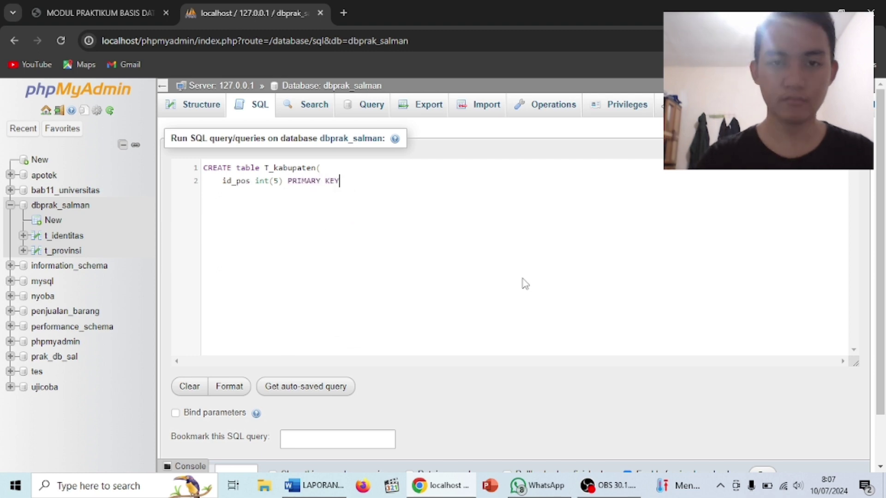
type(",")
key("Return")
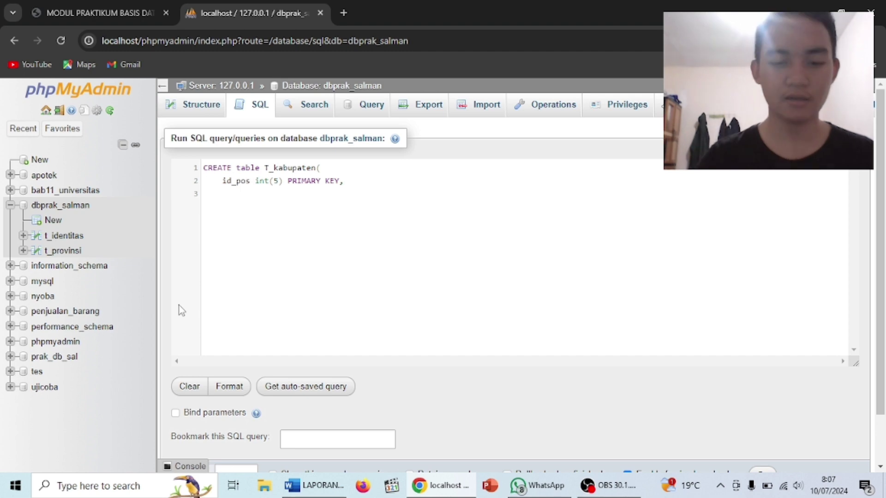
Add the column definition id_identitas char(5) to the T_kabupaten statement, ending the line with a comma.
type("id_")
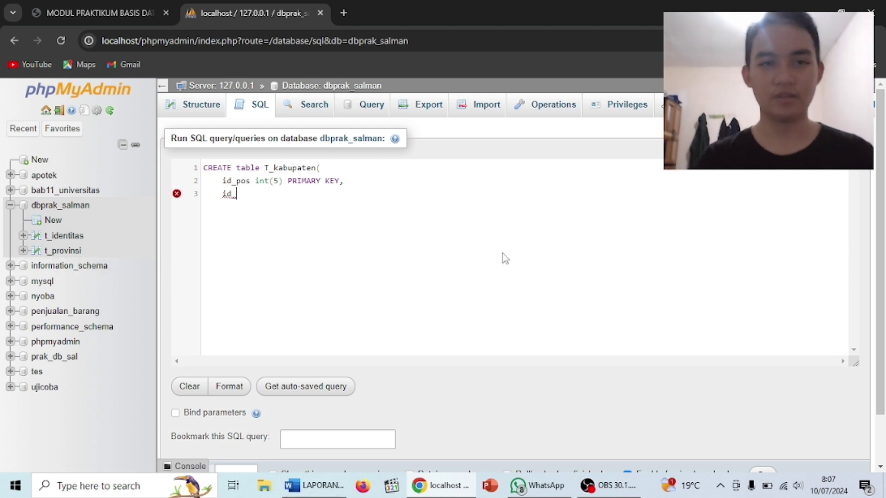
type("iden")
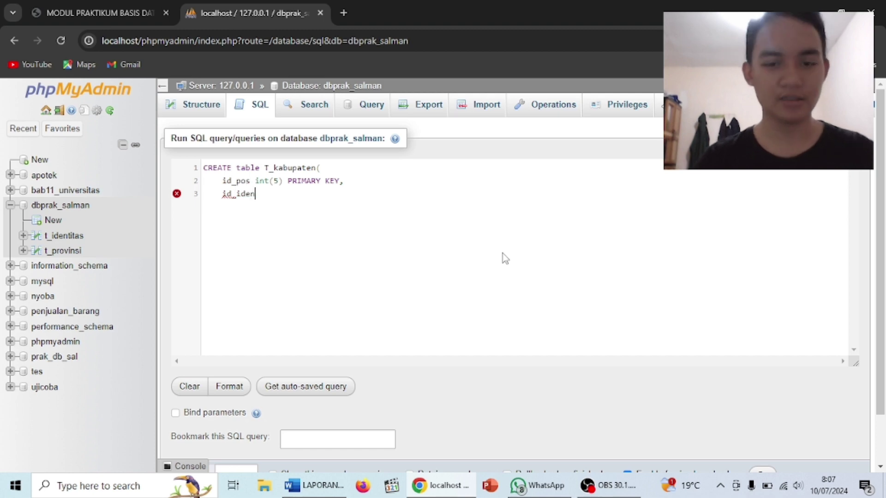
type("titas")
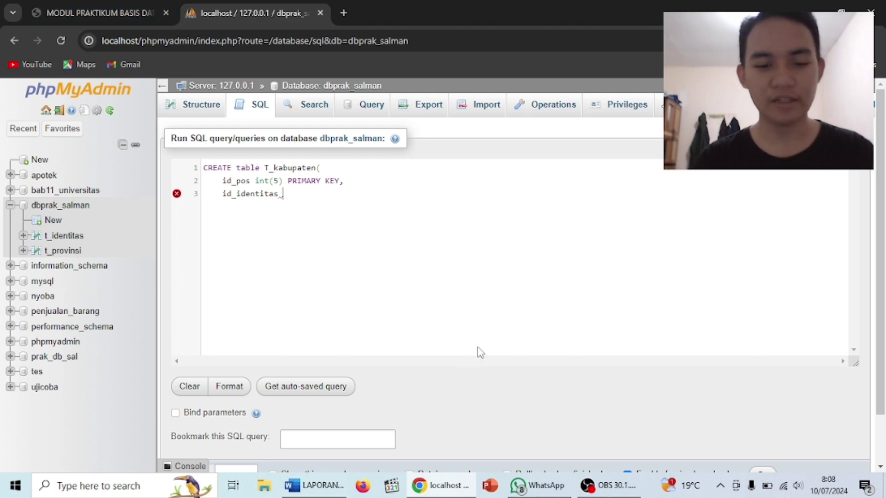
type("char")
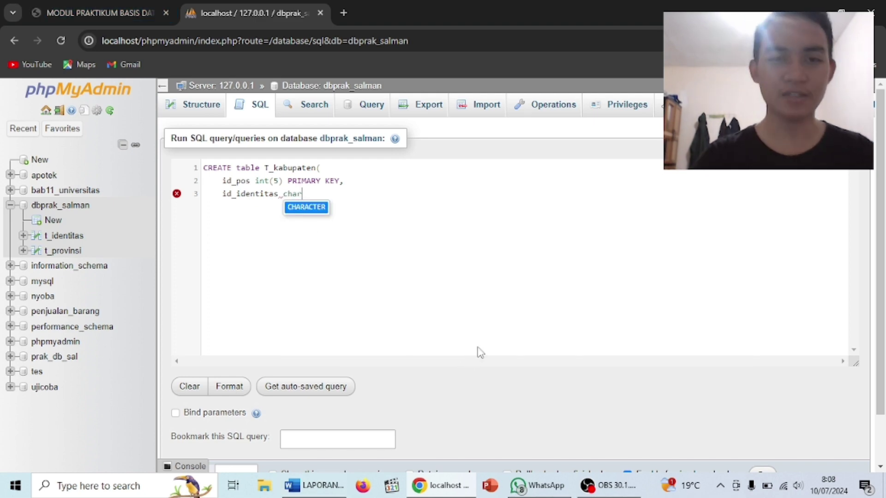
type("(")
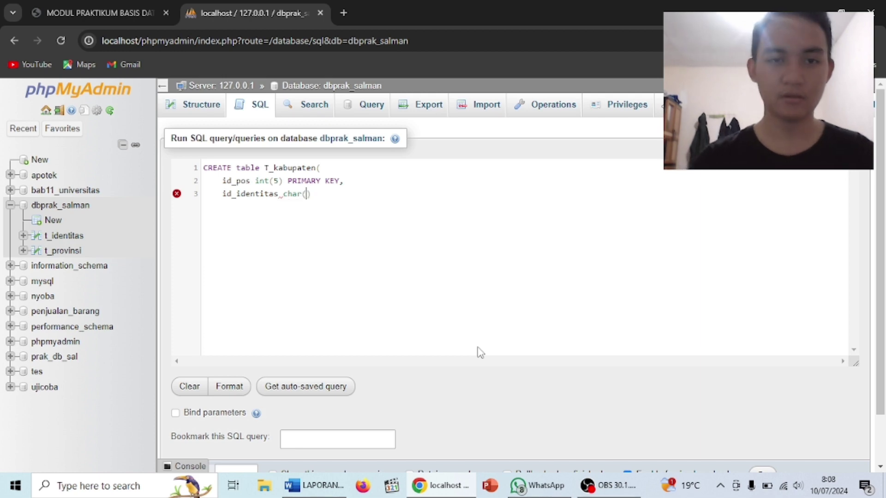
type("5")
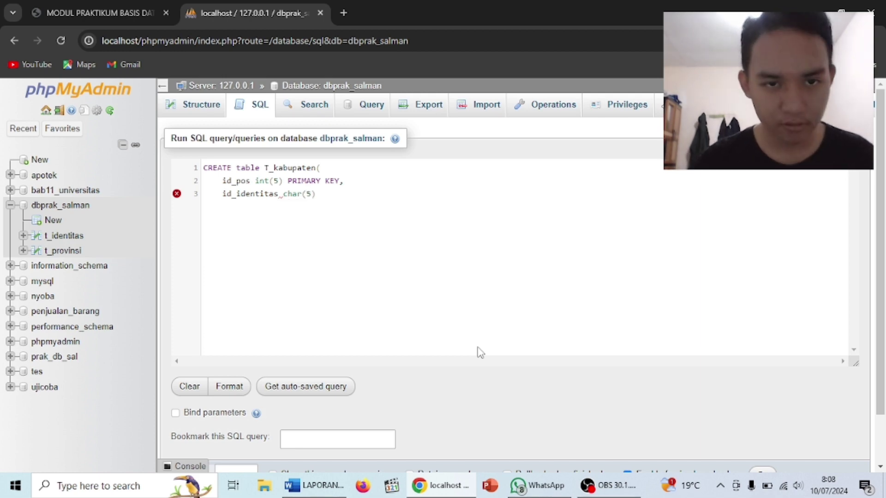
type("),")
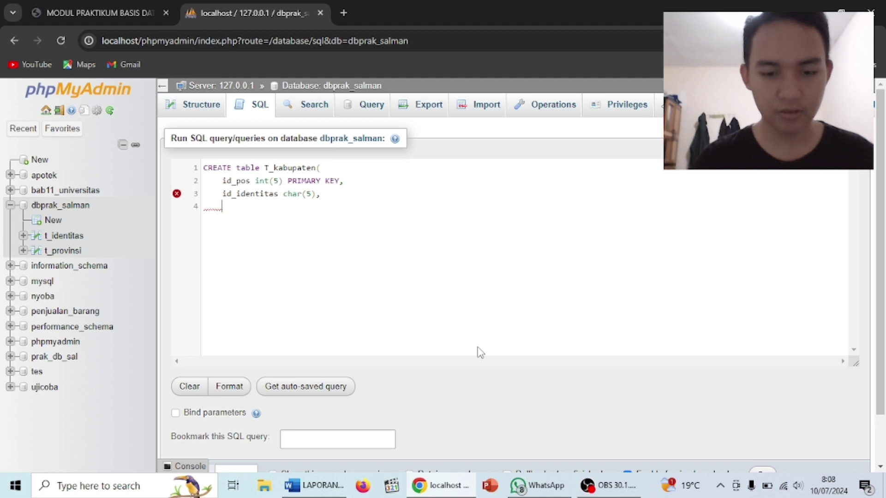
Add the column definition id_provinsi int(5) on its own line of the T_kabupaten statement.
type("id_")
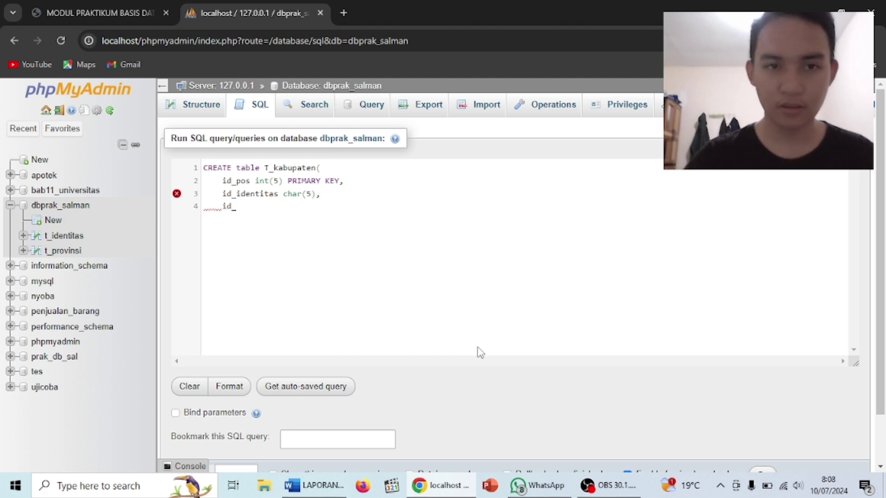
type("provinsi")
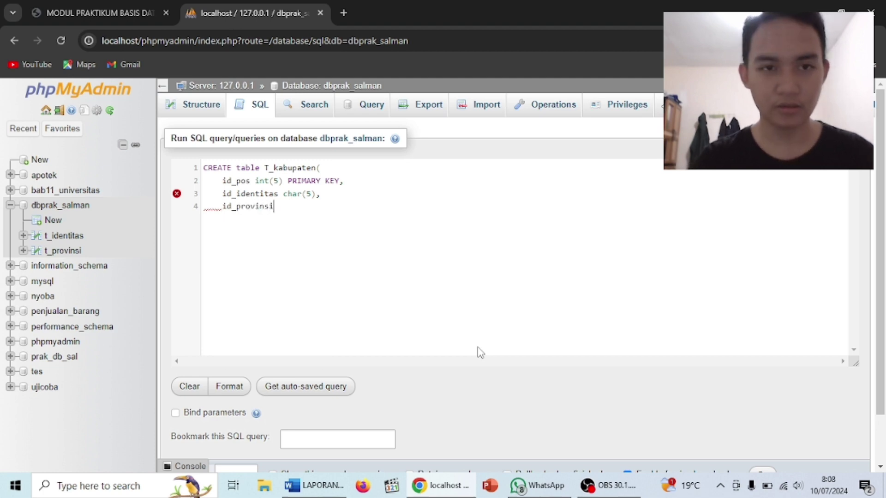
type(" int")
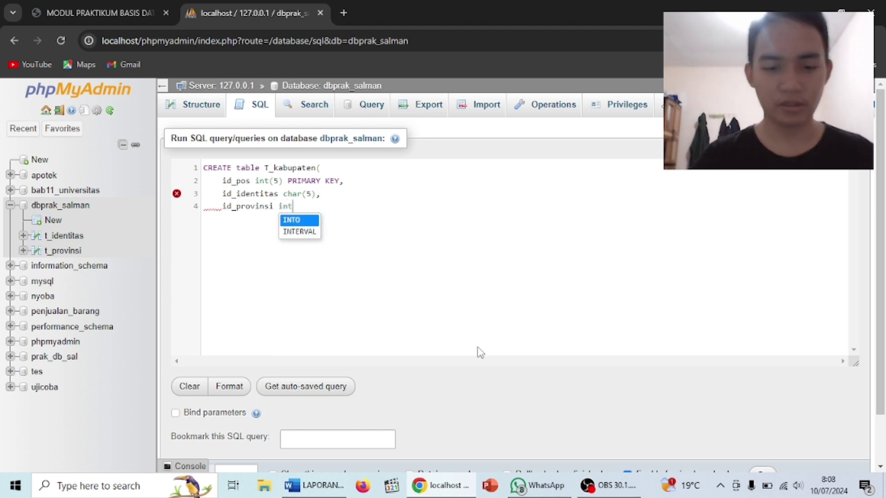
type("(5)")
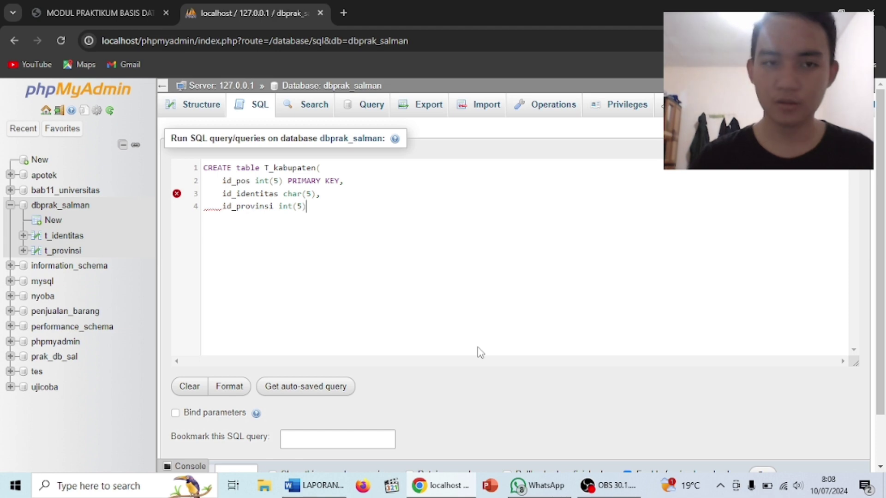
key("Return")
Add the column definition kabupaten varchar(20) on a new line of the T_kabupaten statement.
type("kab")
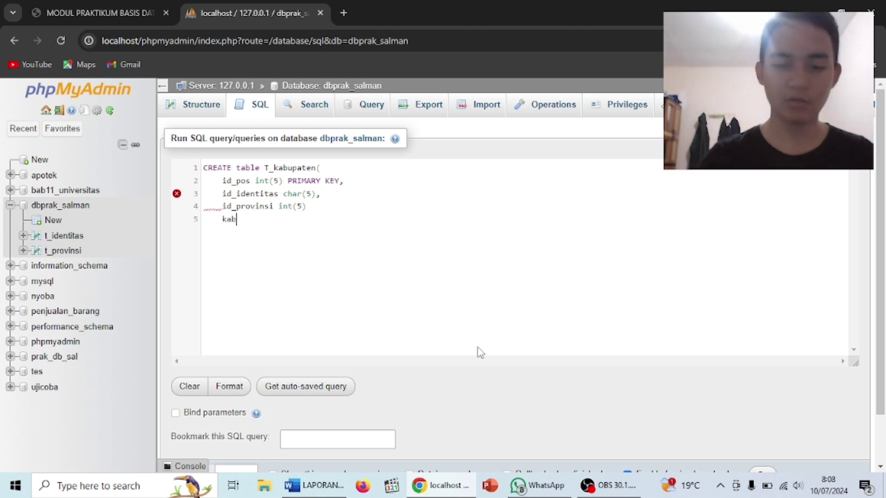
type("upaten ")
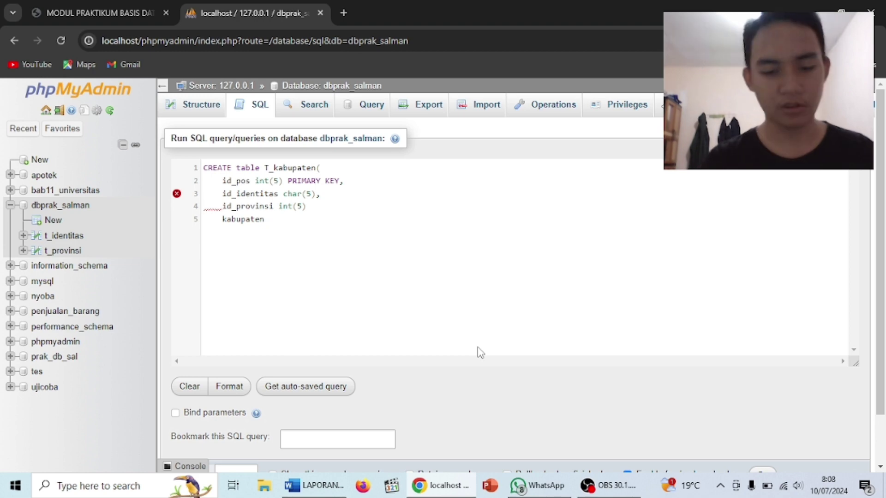
type("var")
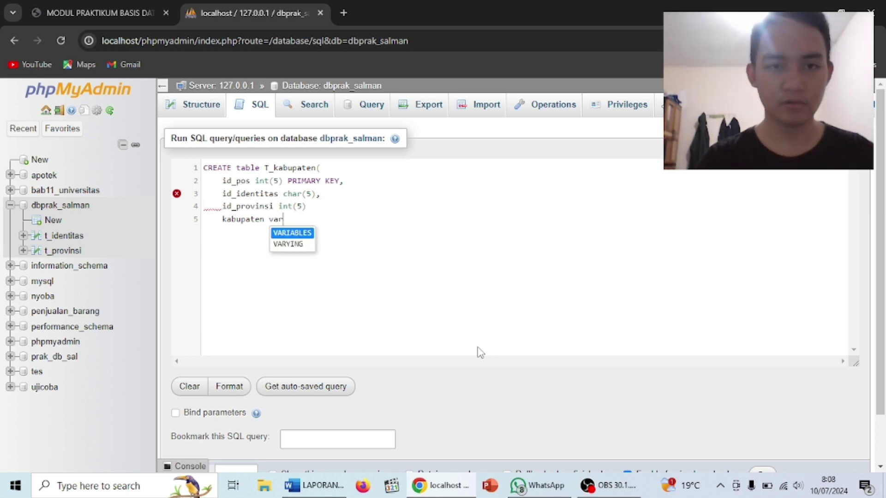
key("BackSpace")
key("BackSpace")
key("BackSpace")
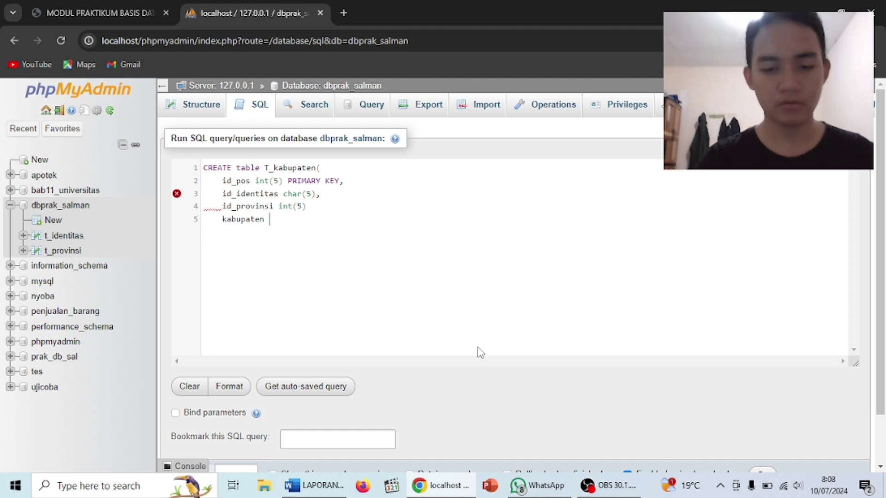
type("varchar")
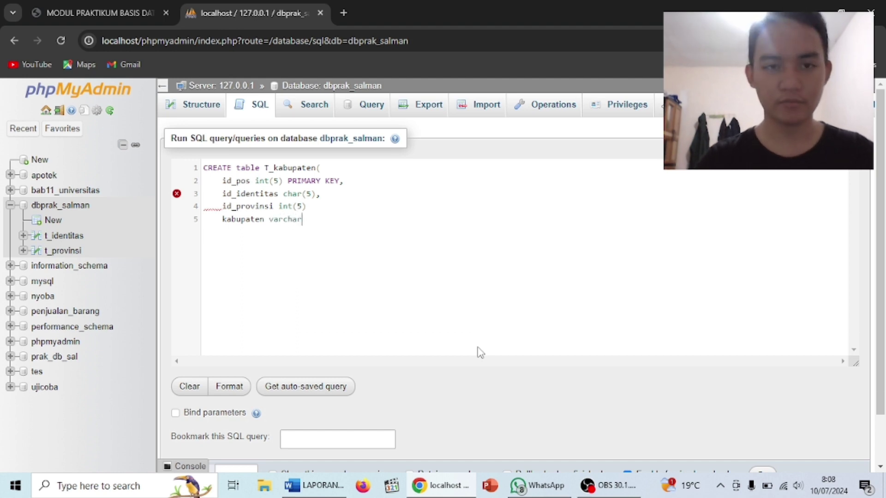
type("()")
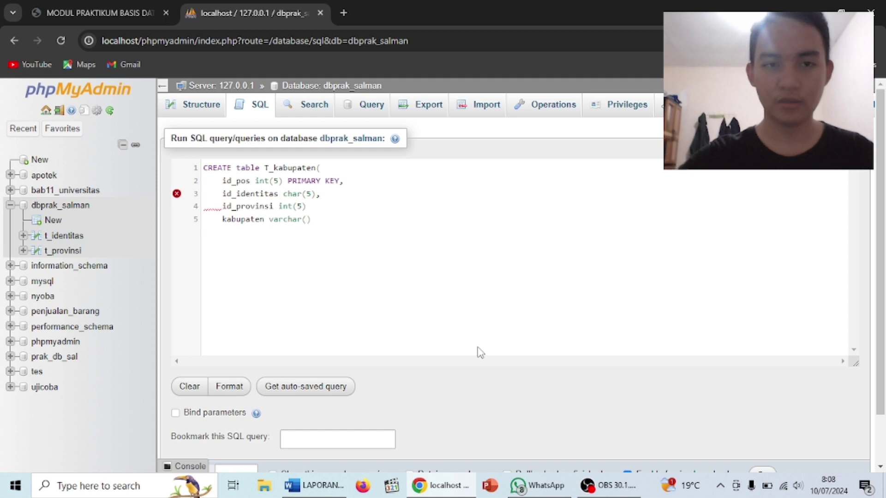
type("20")
Add the missing comma after id_provinsi int(5) and close the CREATE table statement with a parenthesis and semicolon after varchar(20).
key("Up")
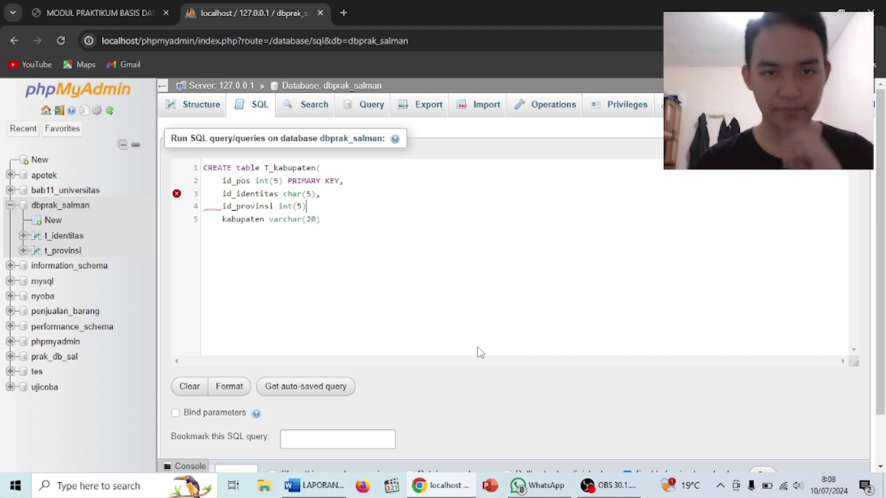
type(",")
key("Down")
key("End")
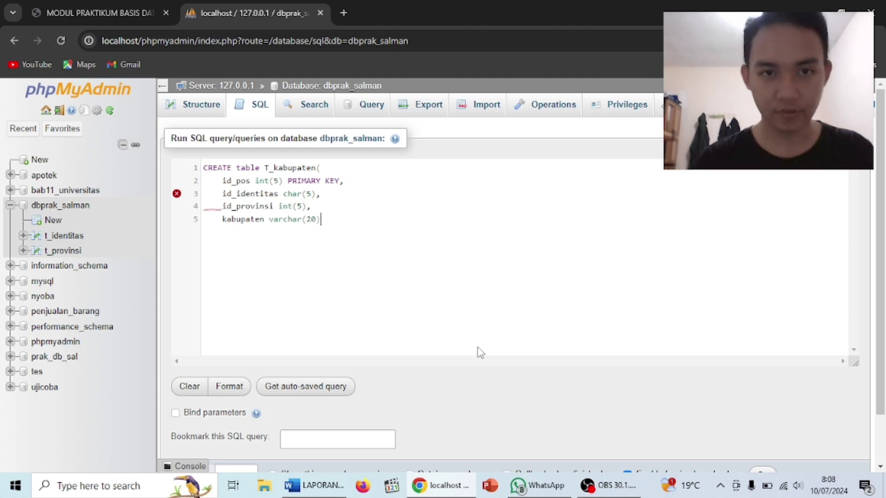
type(");")
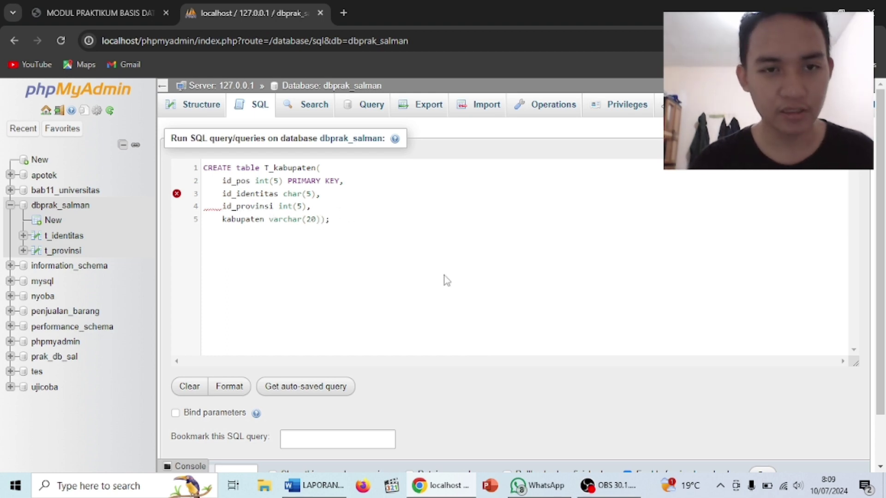
Run the CREATE table statement for T_kabupaten on the dbprak_salman database.
scroll(444, 279, "down", 2)
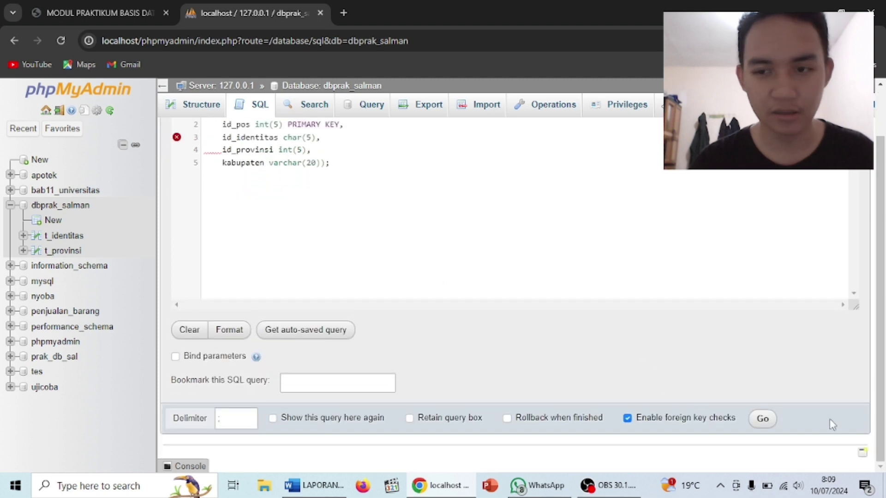
left_click(762, 418)
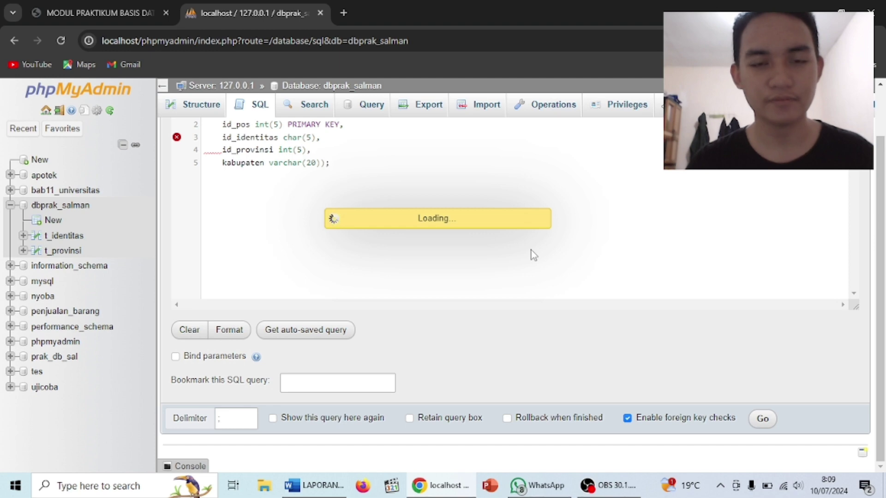
scroll(533, 254, "up", 2)
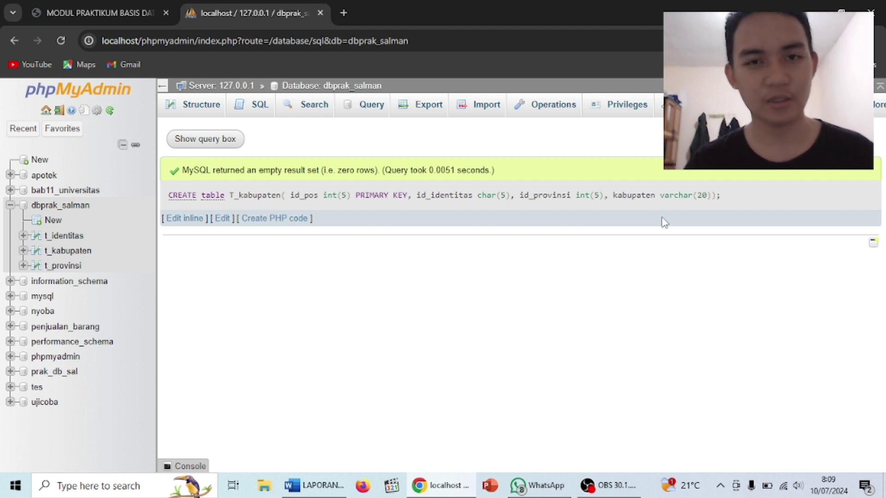
Open the SQL editor of the t_kabupaten table and replace the default query with the opening insert into T_kabupaten values(.
left_click(82, 253)
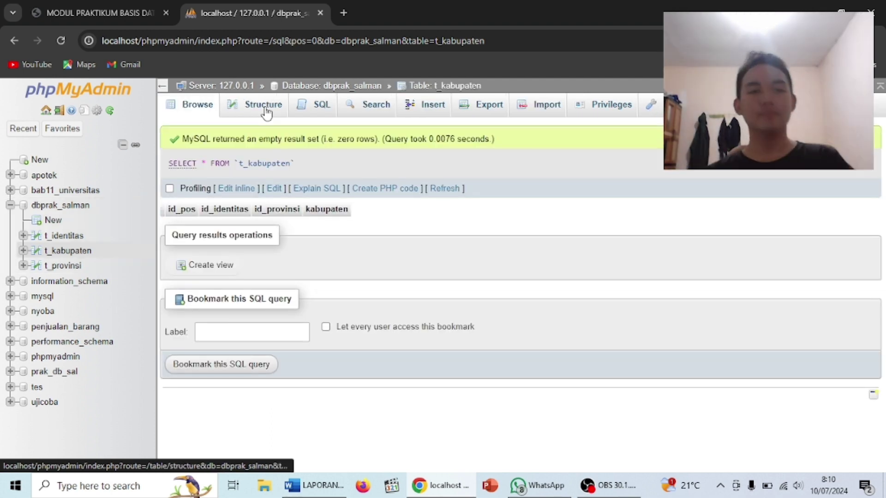
left_click(303, 109)
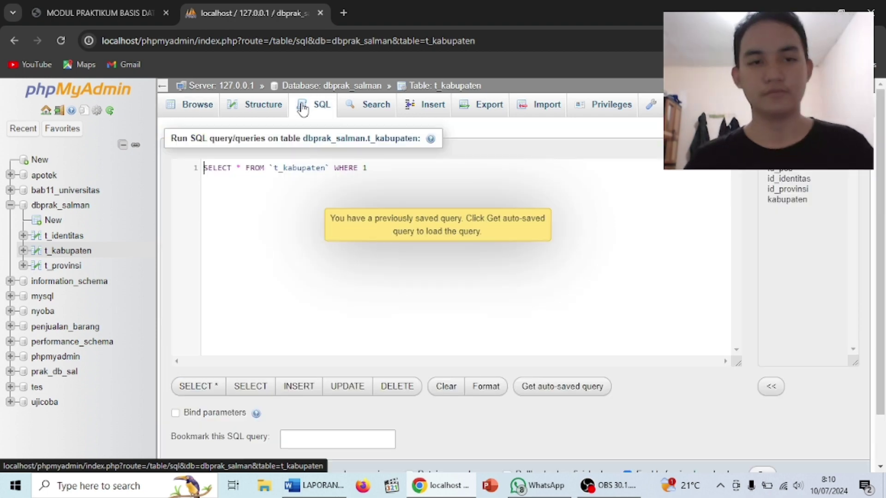
type("insert ")
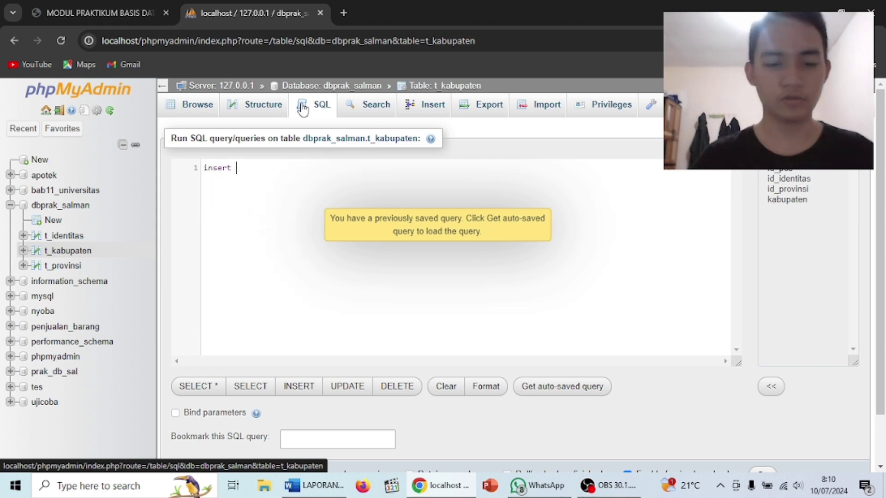
type("into")
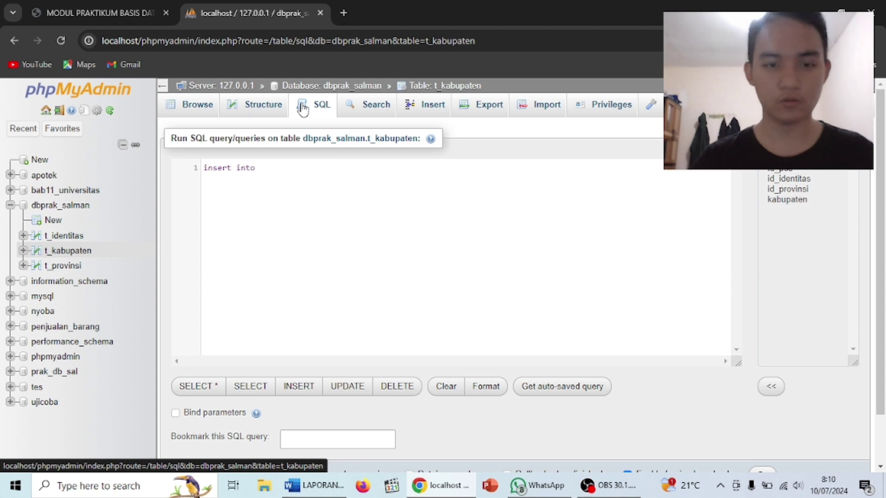
type(" T")
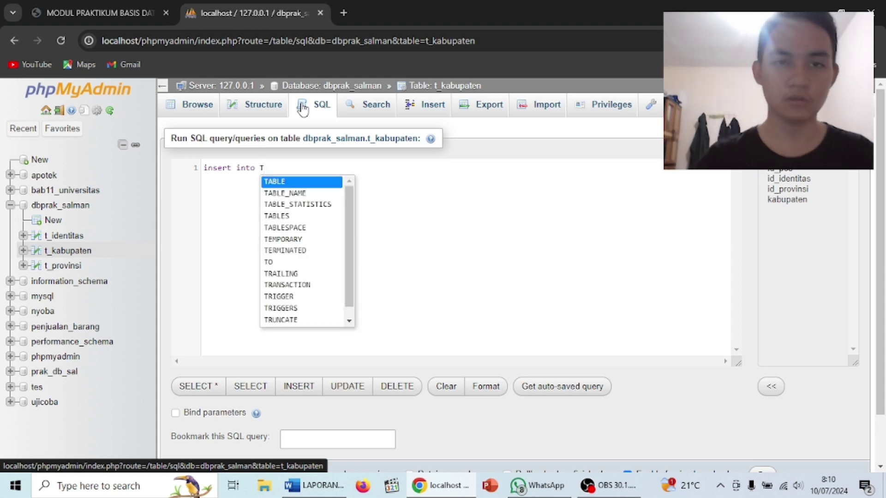
type("_kabup")
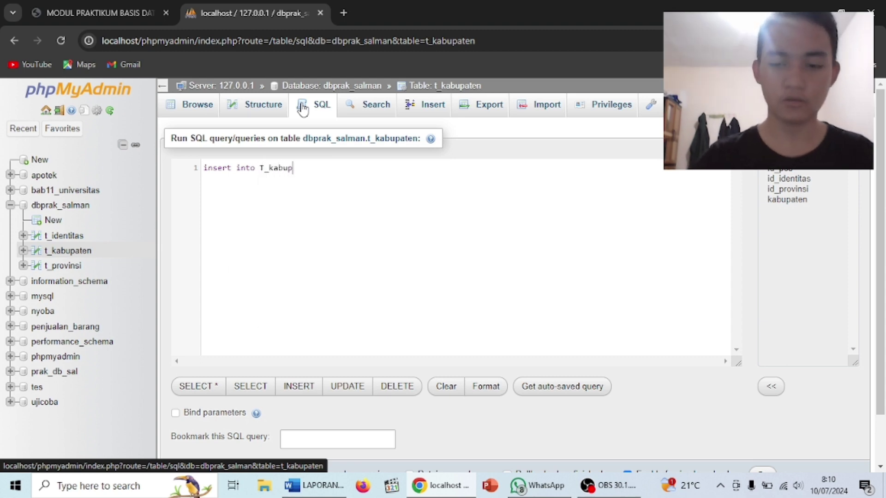
type("aten va")
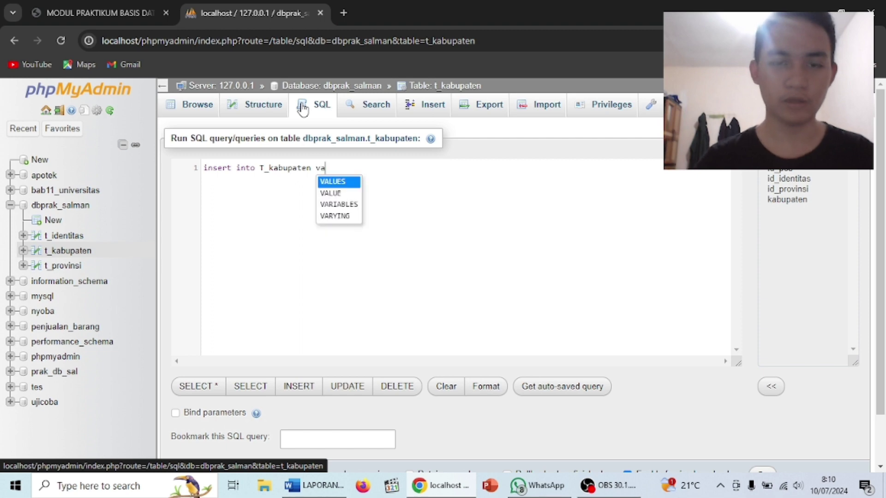
type("lues(")
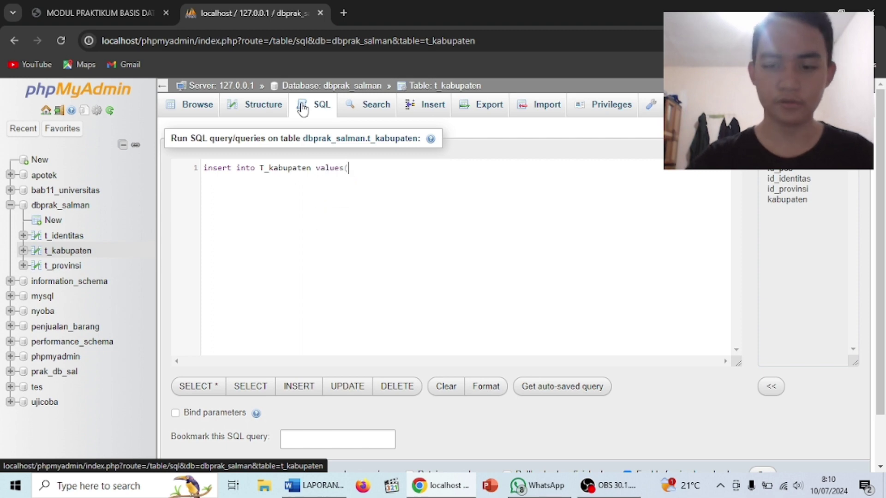
Enter '43092' as the first value (id_pos) of the T_kabupaten insert statement, followed by a comma.
type("''")
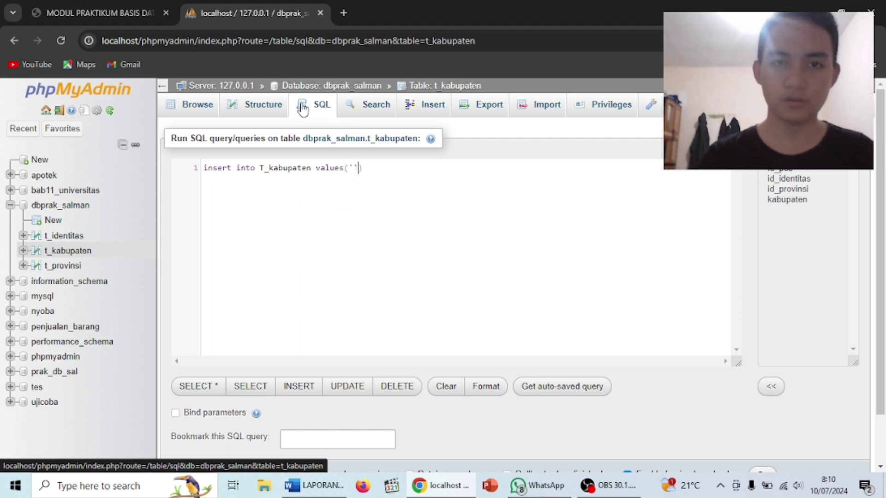
key("Left")
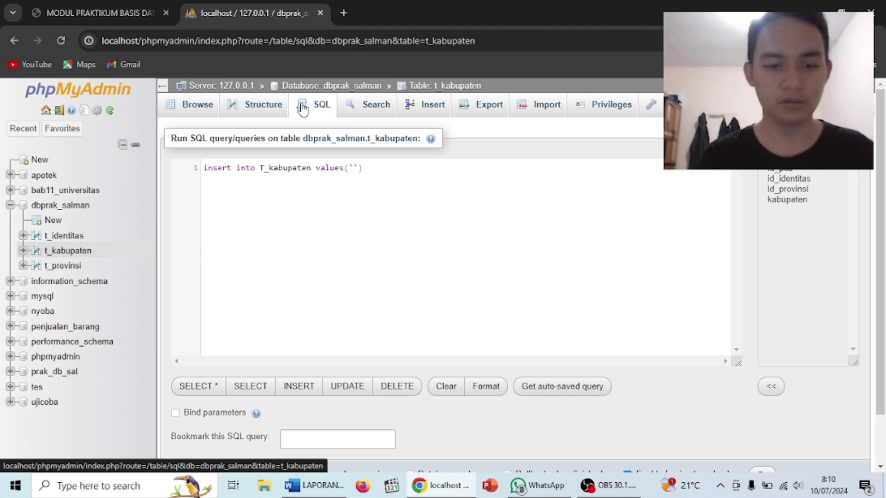
type("430")
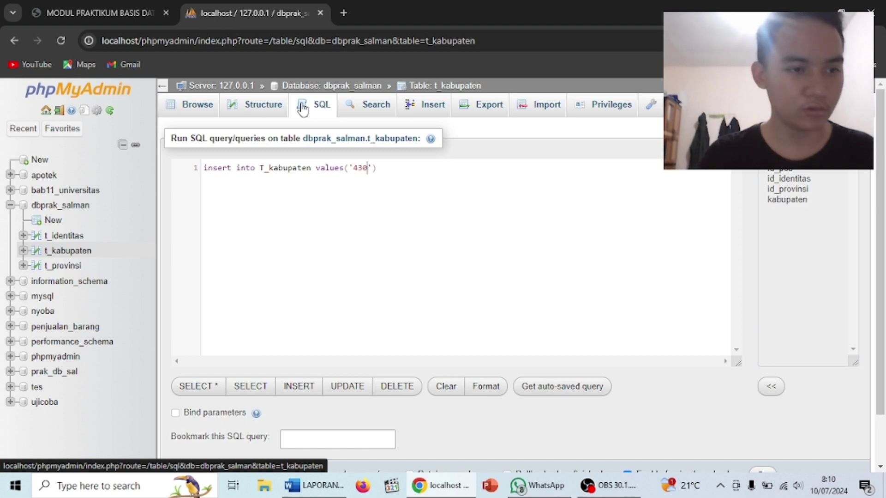
type("92")
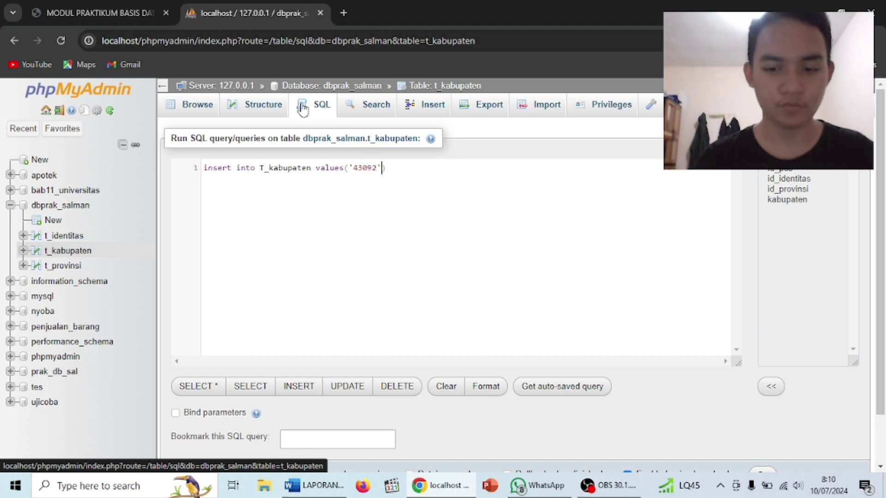
key("Right")
type(",")
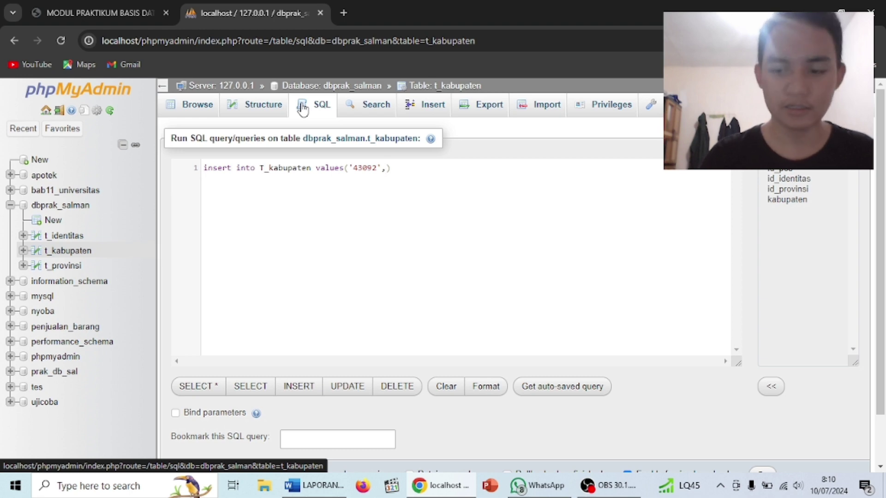
Add '1' for id_identitas and '4' for id_provinsi to the insert values, each followed by a comma.
type("''")
key("Left")
type("1")
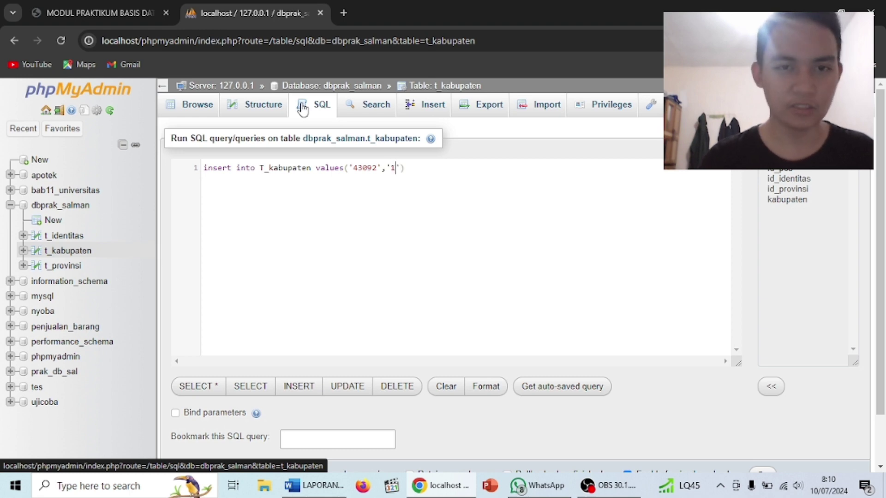
key("Right")
type(",")
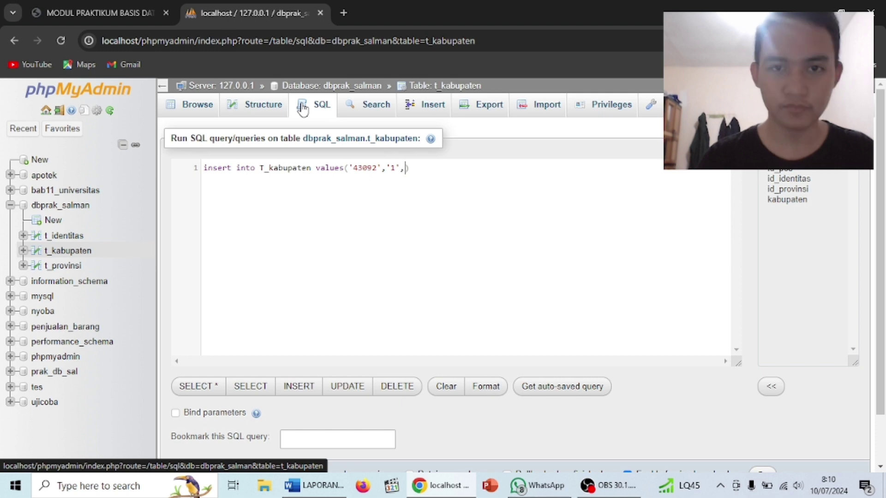
type("''")
key("Left")
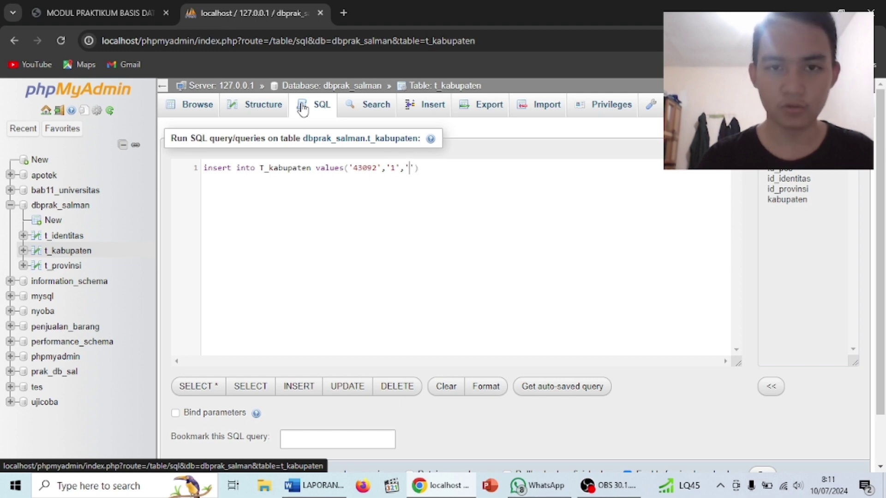
type("4")
key("Right")
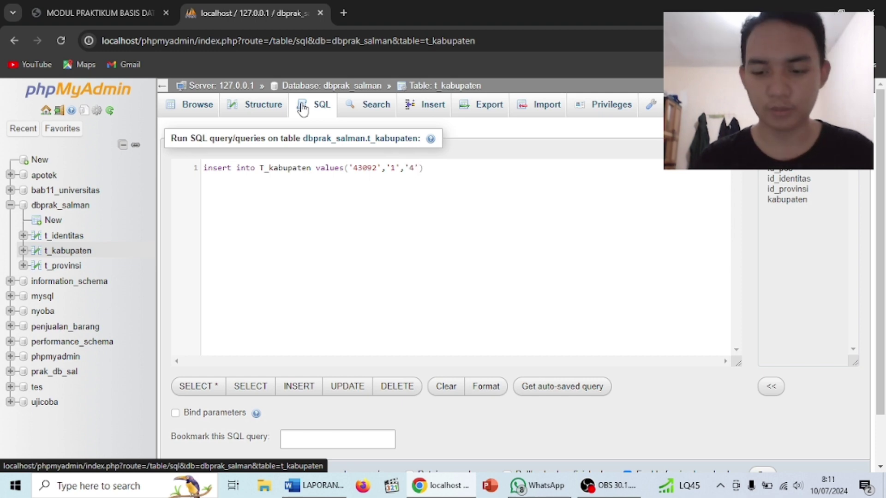
type(",")
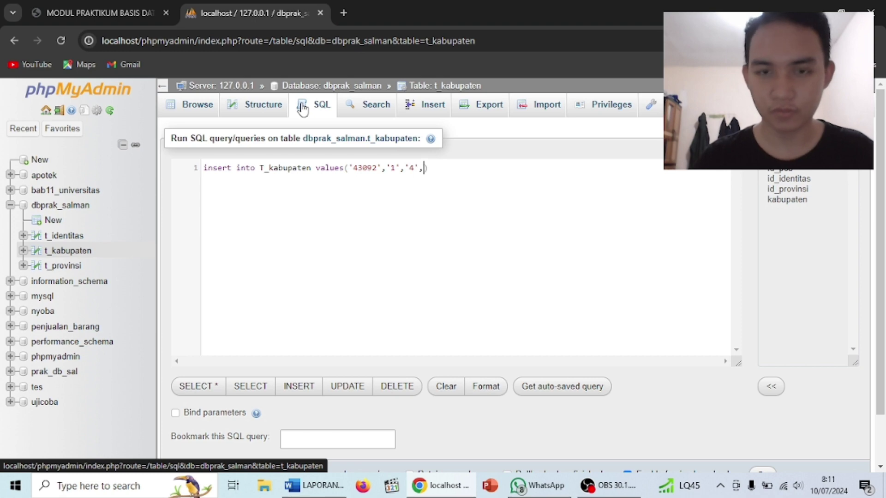
Add 'daun singkong' as the kabupaten value and finish the row's value list after the closing parenthesis.
type("''")
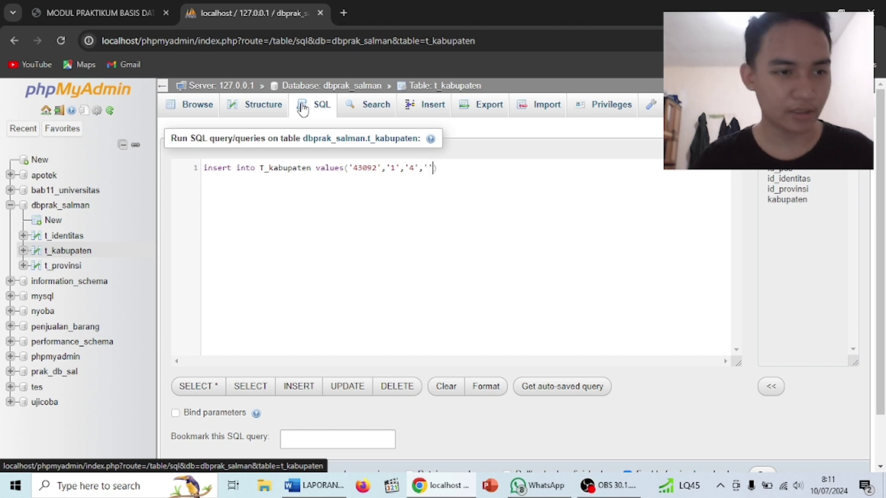
key("Left")
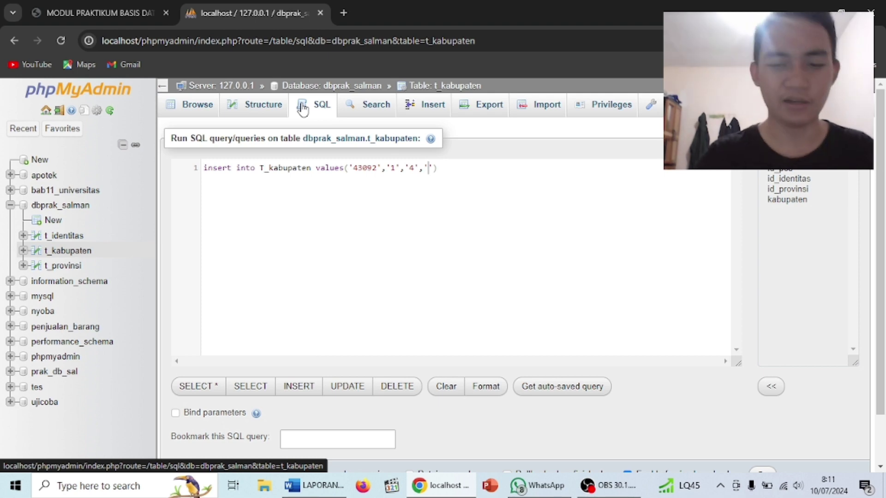
type("daun sing")
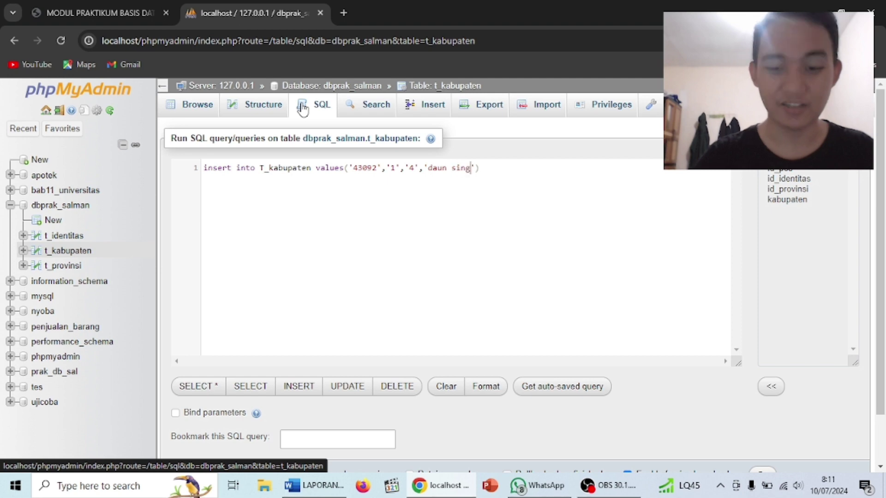
type("kong'")
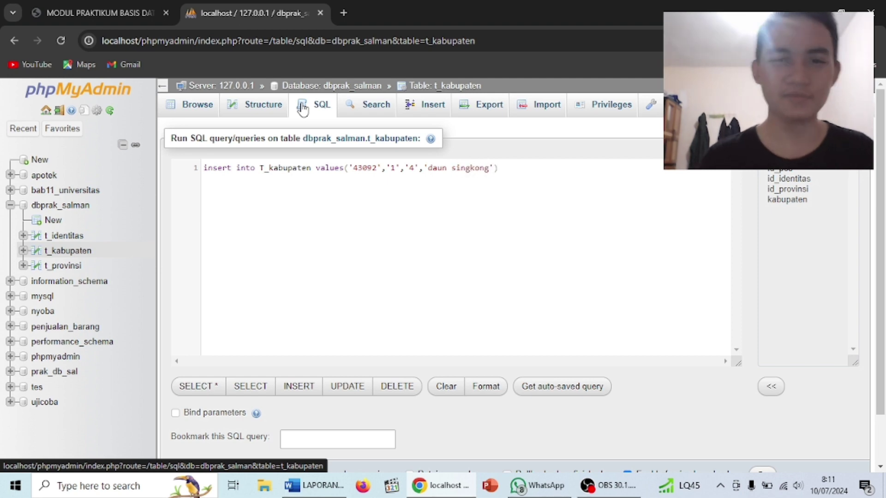
type(");")
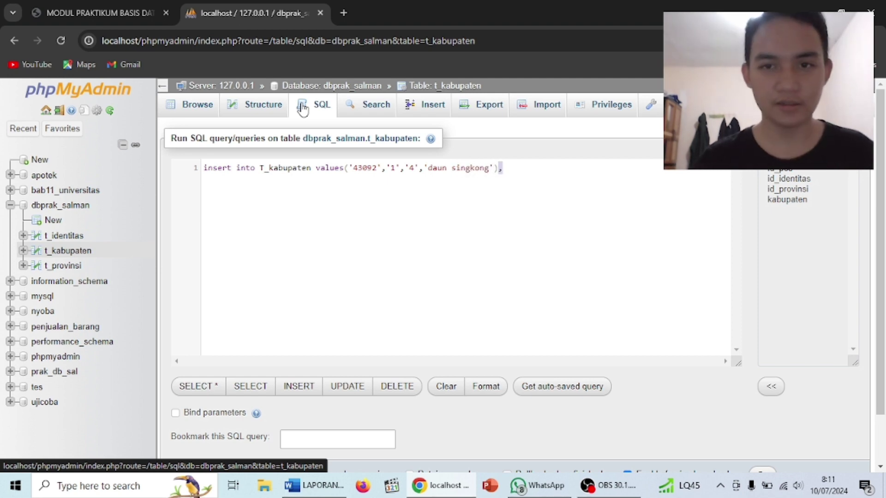
Copy the value group ('43092','1','4','daun singkong'), and paste it at the end of the insert statement as a second row.
key("shift+Left")
key("shift+Left")
key("shift+Left")
key("shift+Left")
key("shift+Left")
key("shift+Left")
key("shift+Left")
key("shift+Left")
key("shift+Left")
key("shift+Left")
key("shift+Left")
key("shift+Left")
key("shift+Left")
key("shift+Left")
key("shift+Left")
key("shift+Left")
key("shift+Left")
key("shift+Left")
key("shift+Left")
key("shift+Left")
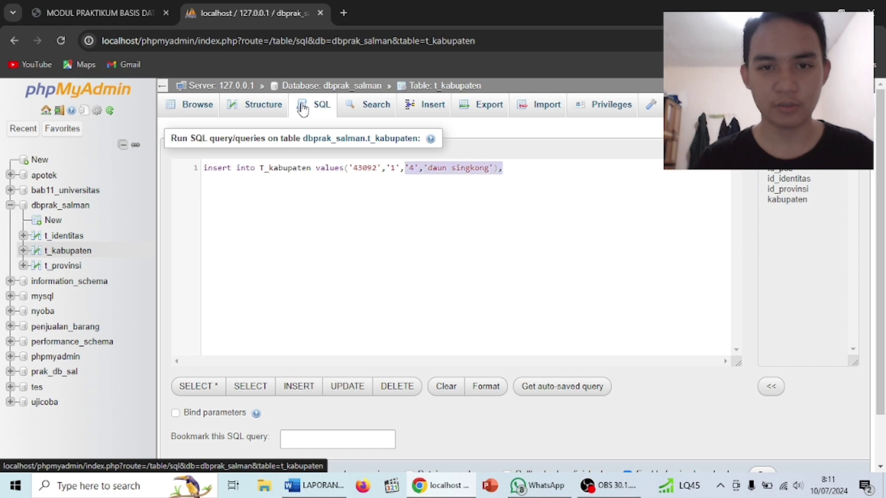
key("shift+Left")
key("shift+Left")
key("shift+Left")
key("shift+Left")
key("shift+Left")
key("shift+Left")
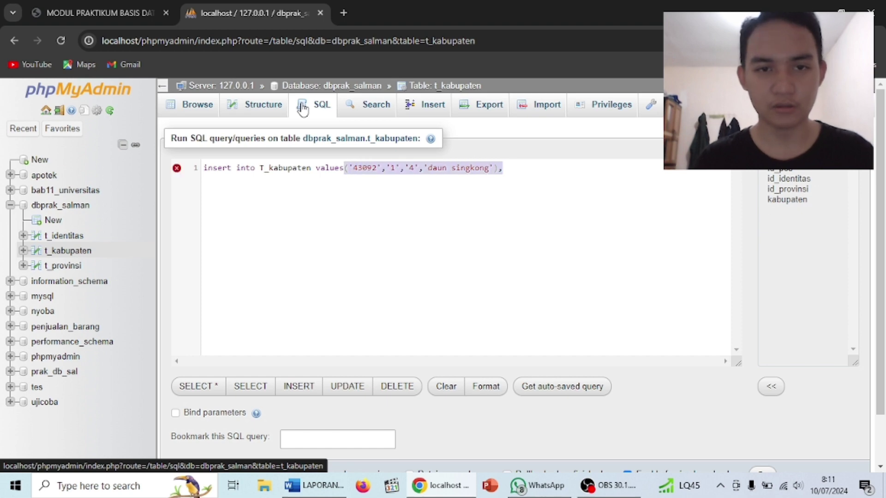
key("ctrl+c")
key("End")
key("ctrl+v")
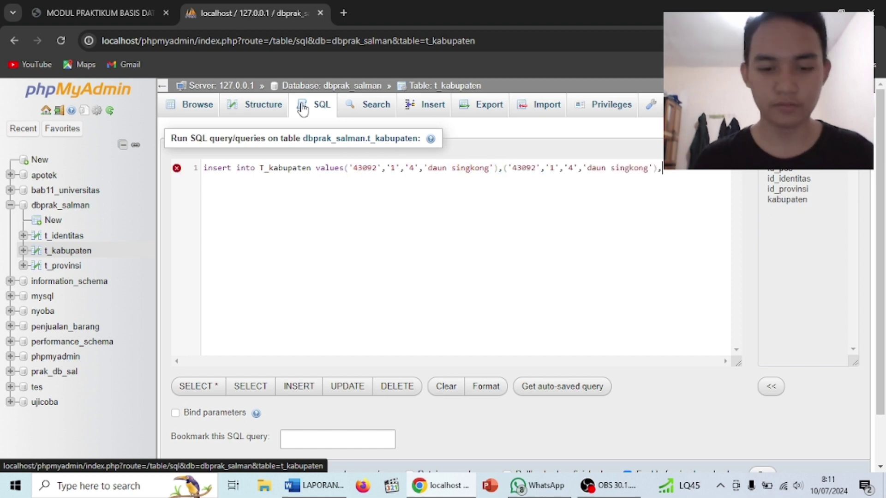
Replace the kabupaten value in the second row of the insert statement with 'Jambu bangkong'.
key("Left")
key("Left")
key("Left")
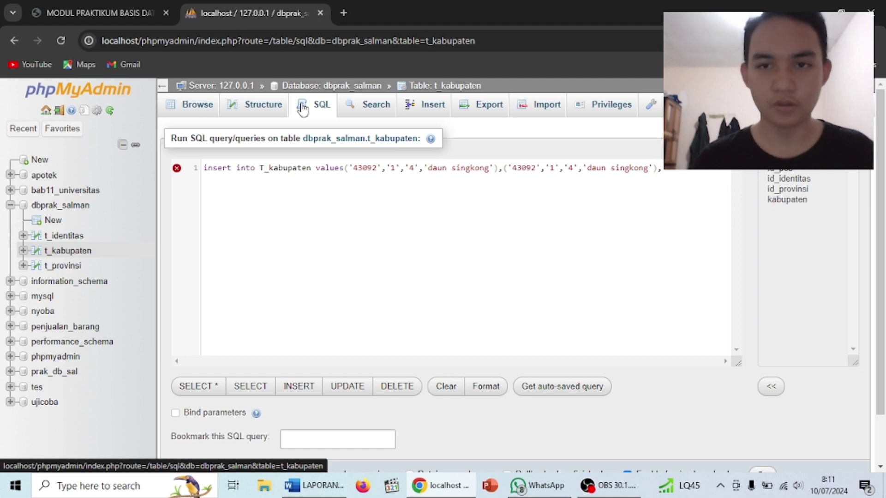
key("BackSpace")
key("BackSpace")
key("BackSpace")
key("BackSpace")
key("BackSpace")
key("BackSpace")
key("BackSpace")
key("BackSpace")
key("BackSpace")
key("BackSpace")
key("BackSpace")
key("BackSpace")
key("BackSpace")
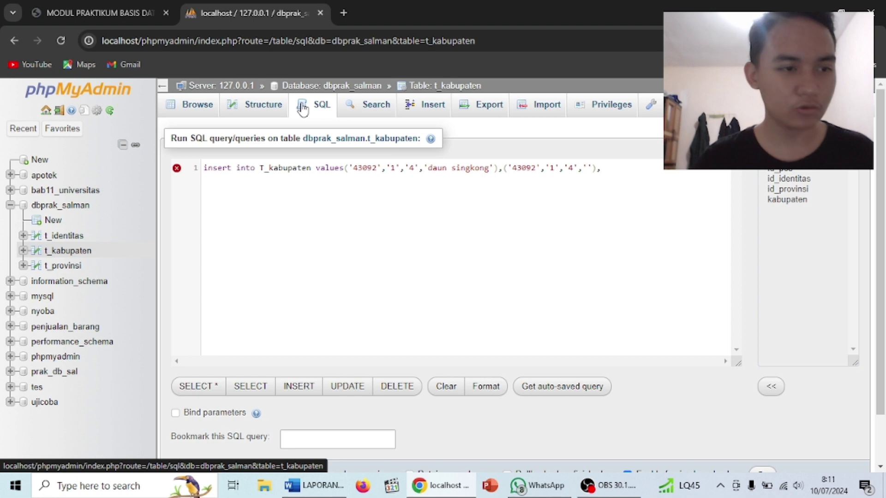
type("Jam")
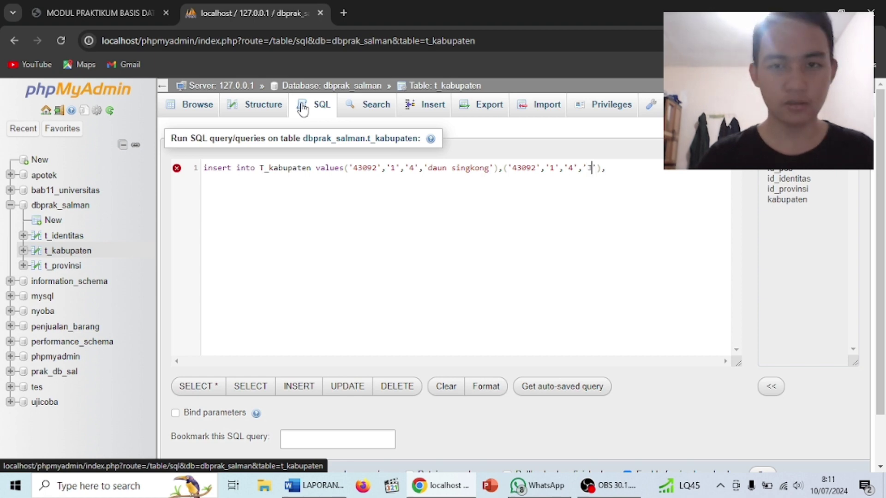
type("bu ban")
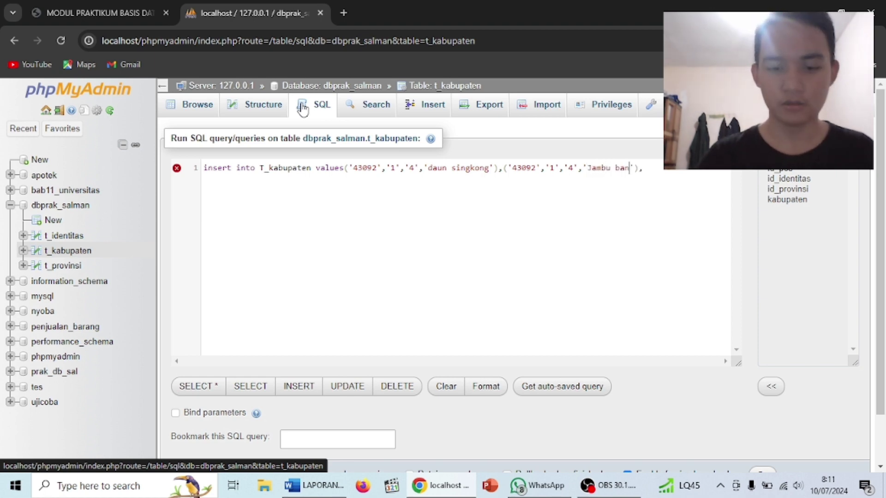
type("gkong")
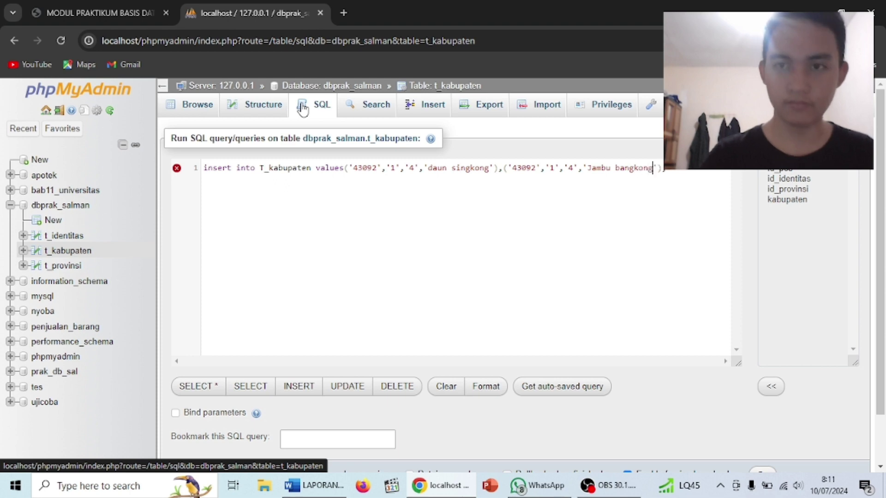
Change the id_identitas value in the second row, the 'Jambu bangkong' record, to '2'.
key("Left")
key("Left")
key("Left")
key("Left")
key("Left")
key("Left")
key("Left")
key("Left")
key("Left")
key("Left")
key("Left")
key("Left")
key("Left")
key("Left")
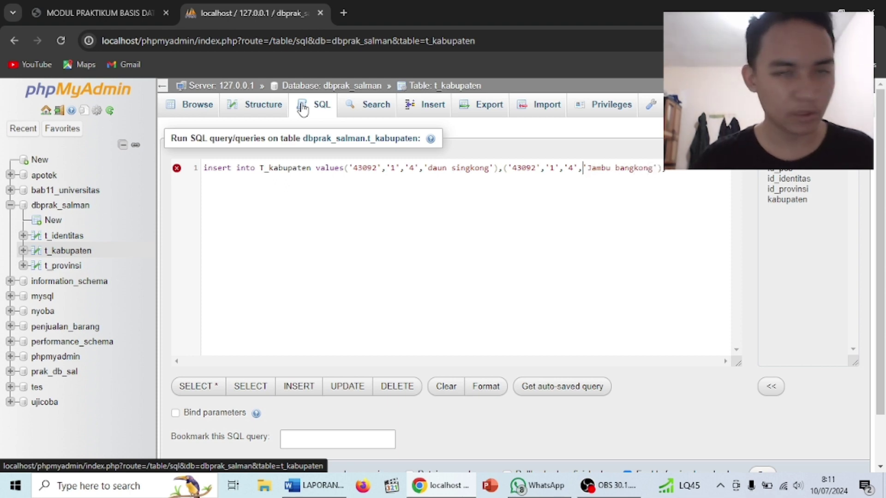
key("Left")
key("Left")
key("Left")
key("Left")
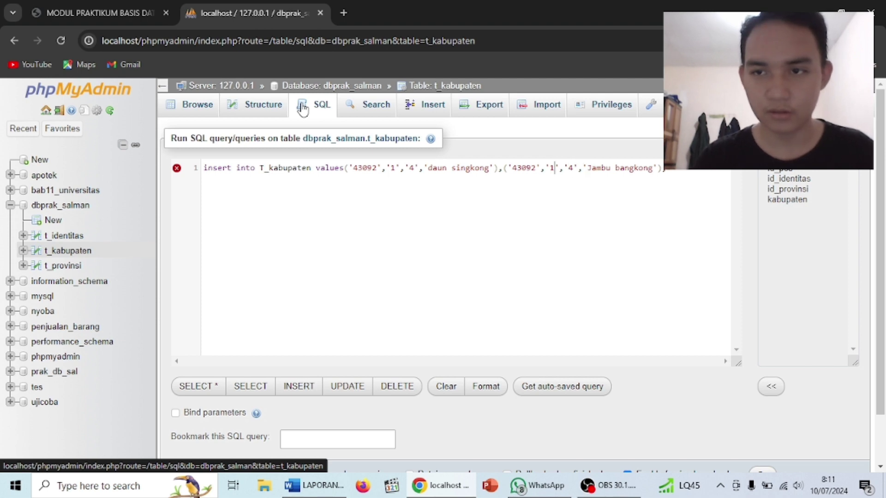
key("BackSpace")
type("2")
Replace the id_pos value in the 'Jambu bangkong' row with '78912'.
key("Left")
key("Left")
key("Left")
key("Left")
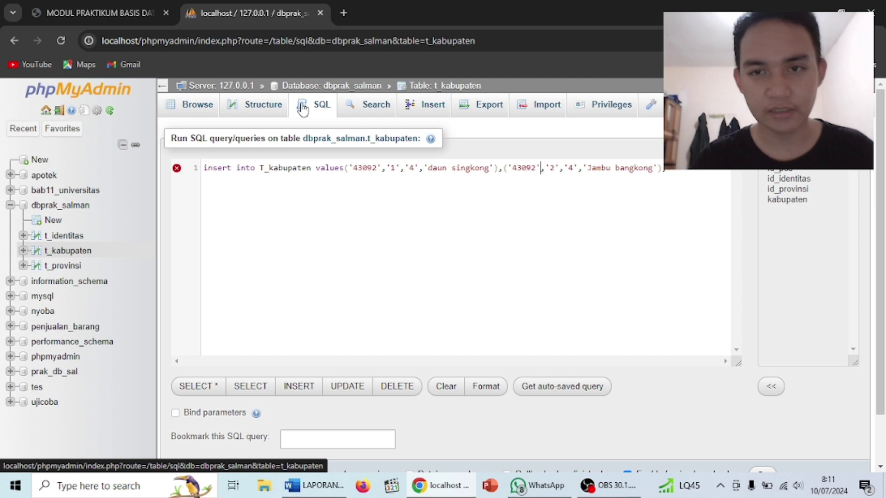
key("BackSpace")
key("BackSpace")
key("BackSpace")
key("BackSpace")
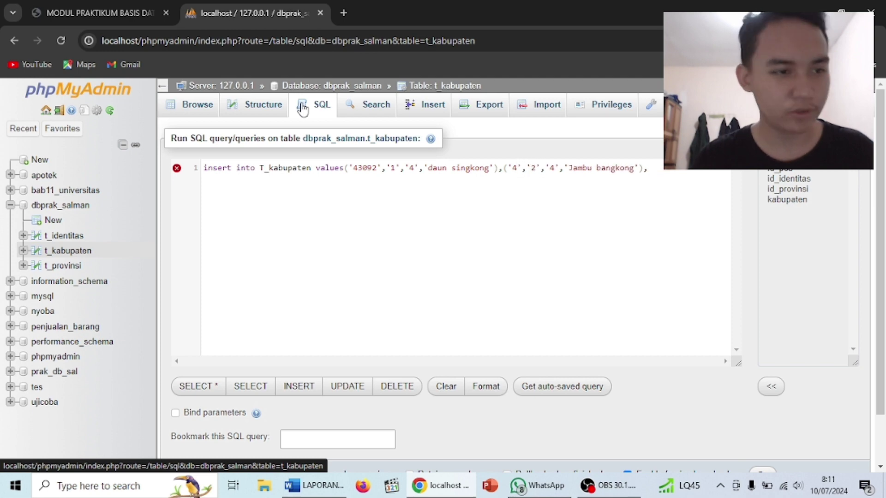
key("BackSpace")
type("78")
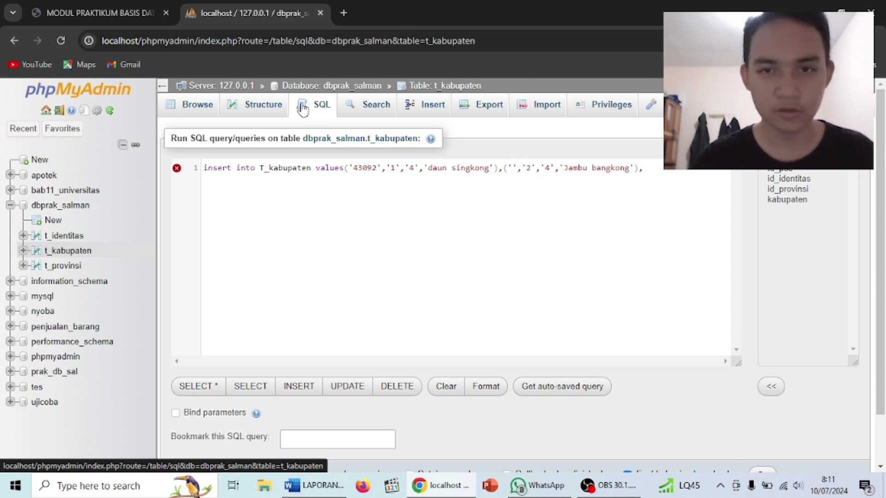
type("912")
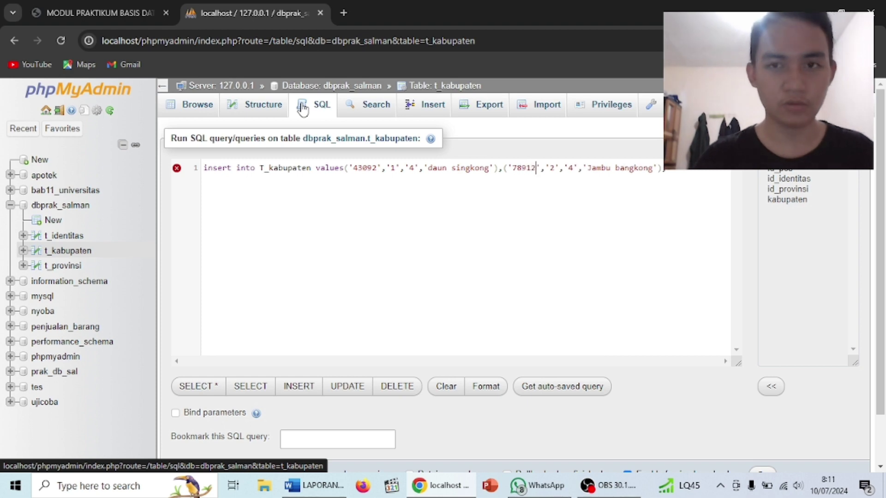
Paste the copied 'daun singkong' value group after the 'Jambu bangkong' row as the third row.
key("Right")
key("Right")
key("Right")
key("Right")
key("Right")
key("Right")
key("Right")
key("Right")
key("Right")
key("Right")
key("Right")
key("Right")
key("Right")
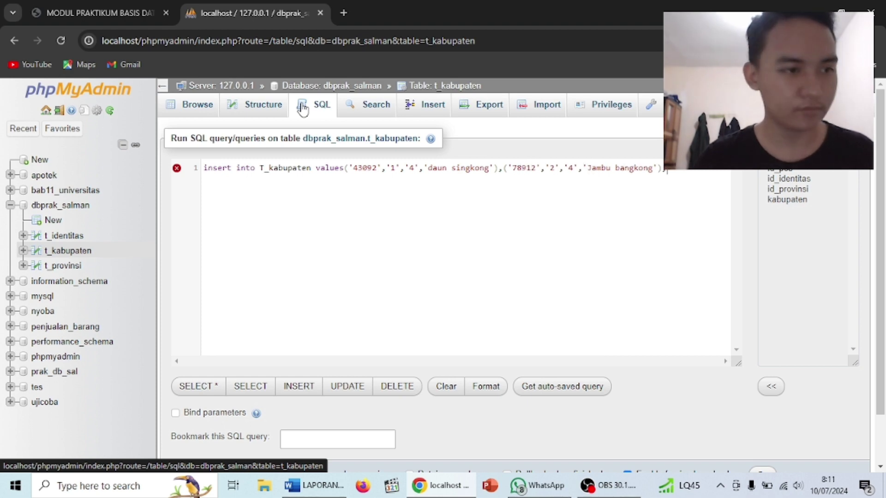
key("ctrl+v")
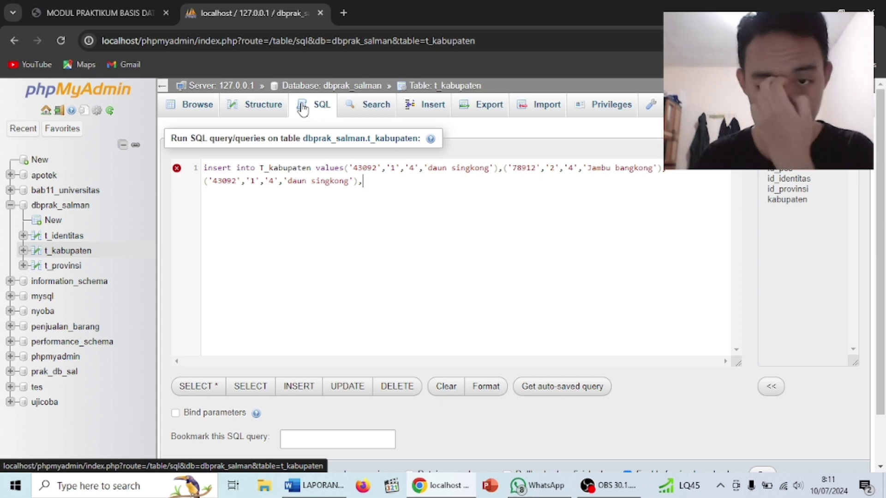
Replace the kabupaten value in the third row of the insert statement with 'Godean'.
key("Left")
key("Left")
key("BackSpace")
key("BackSpace")
key("BackSpace")
key("BackSpace")
key("BackSpace")
key("BackSpace")
key("BackSpace")
key("BackSpace")
key("BackSpace")
key("BackSpace")
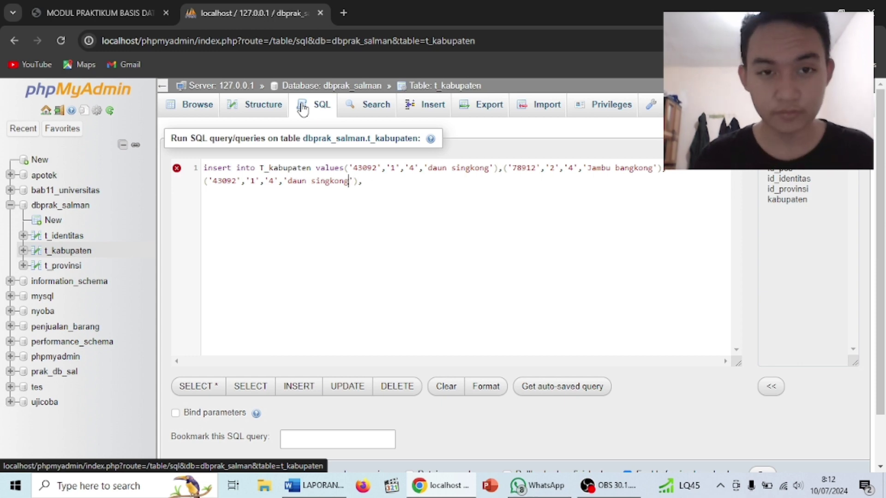
key("BackSpace")
key("BackSpace")
key("BackSpace")
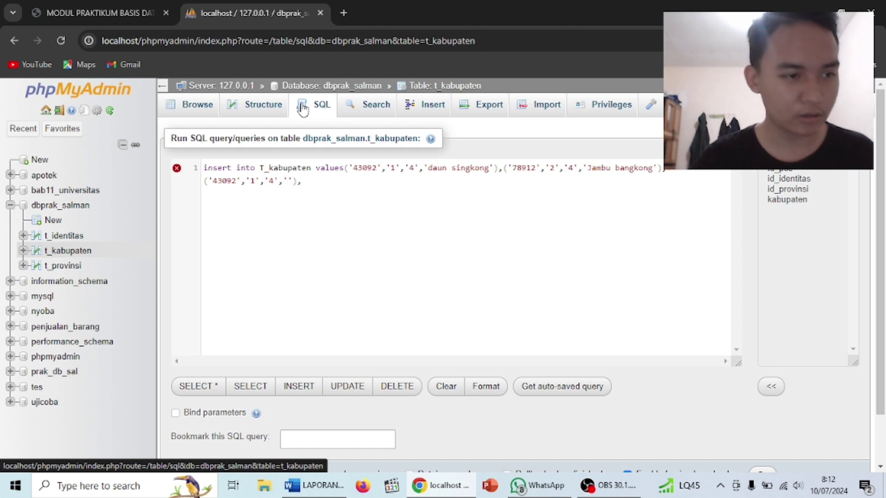
type("Godean")
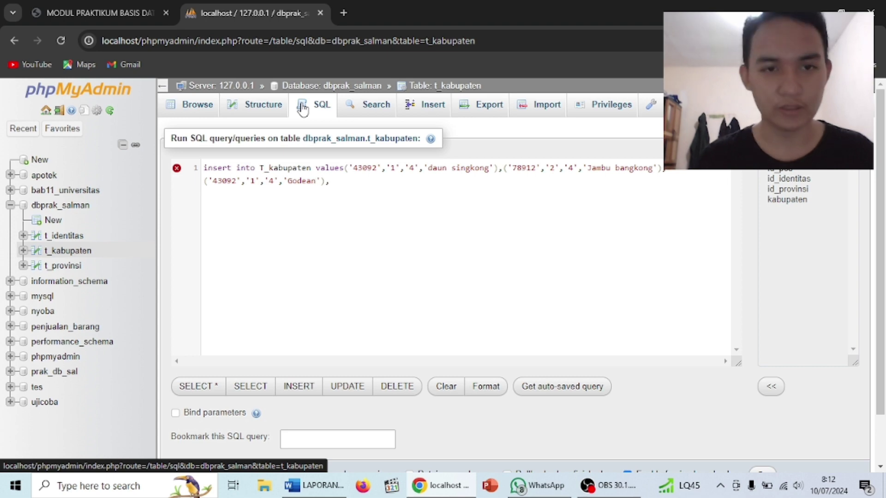
Change the id_identitas value in the third row, the 'Godean' record, to '3'.
key("Left")
key("Left")
key("Left")
key("Left")
key("Left")
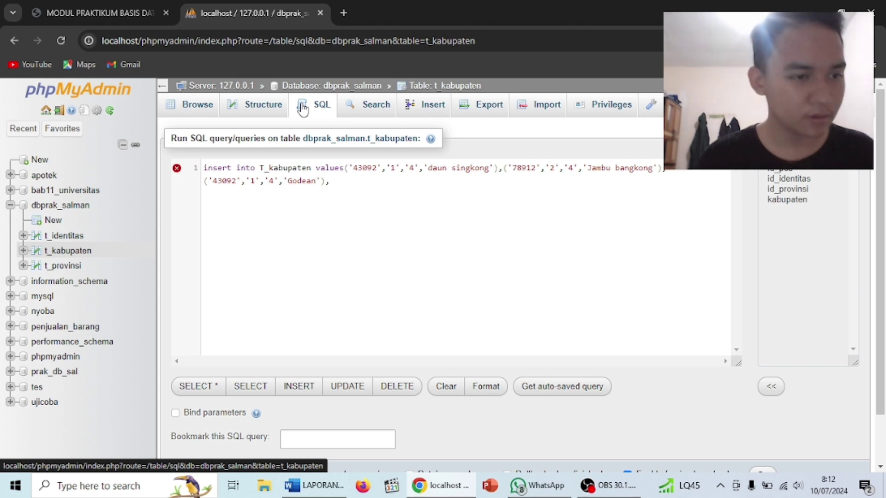
key("Left")
key("Left")
key("Left")
key("Left")
key("Left")
key("Left")
key("Left")
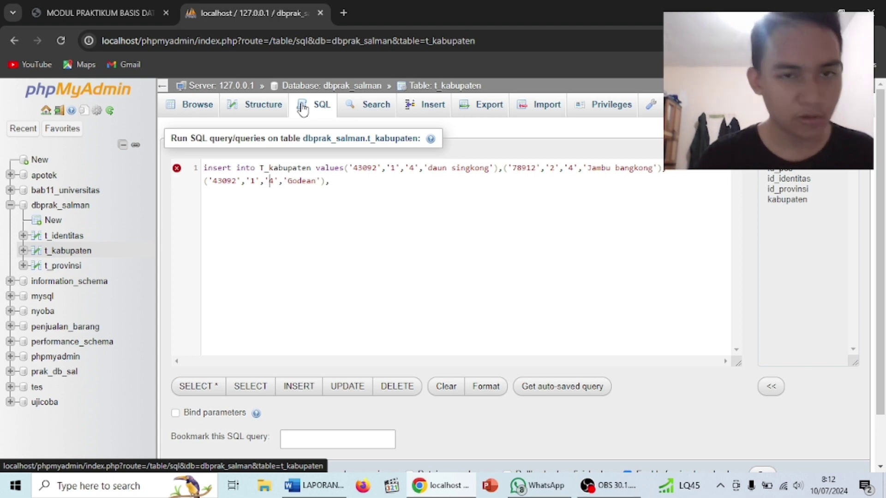
key("BackSpace")
type("3")
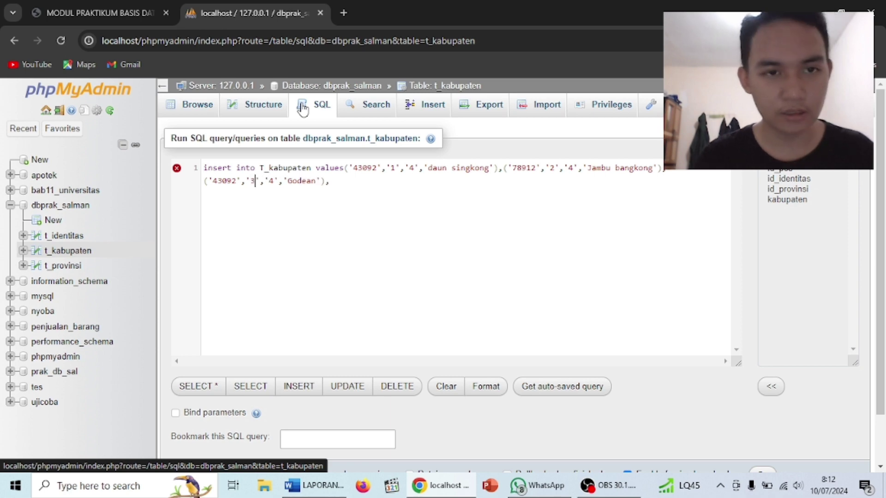
Replace the id_pos value in the 'Godean' row with '52125'.
key("Left")
key("Left")
key("Left")
key("Left")
key("BackSpace")
key("BackSpace")
key("BackSpace")
key("BackSpace")
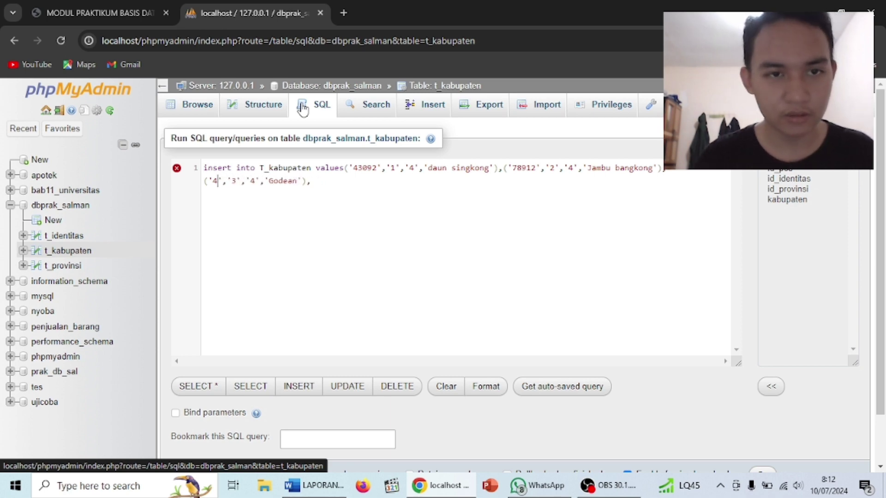
key("BackSpace")
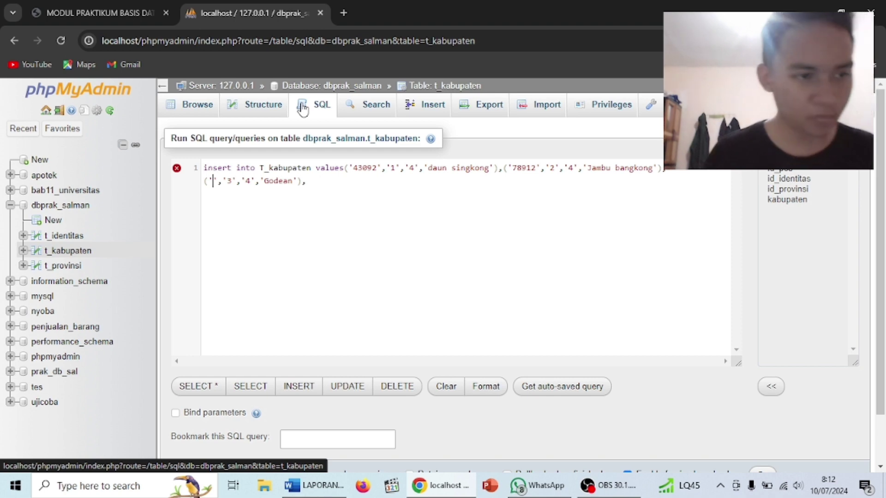
type("5212")
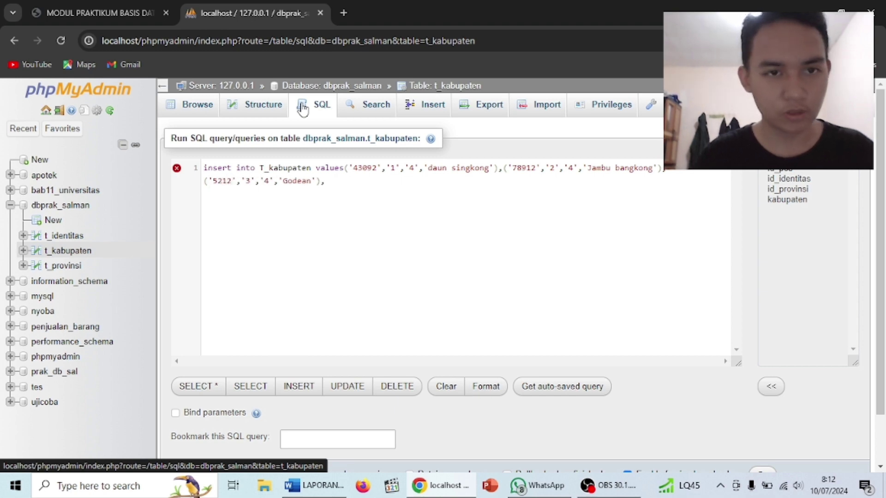
type("5")
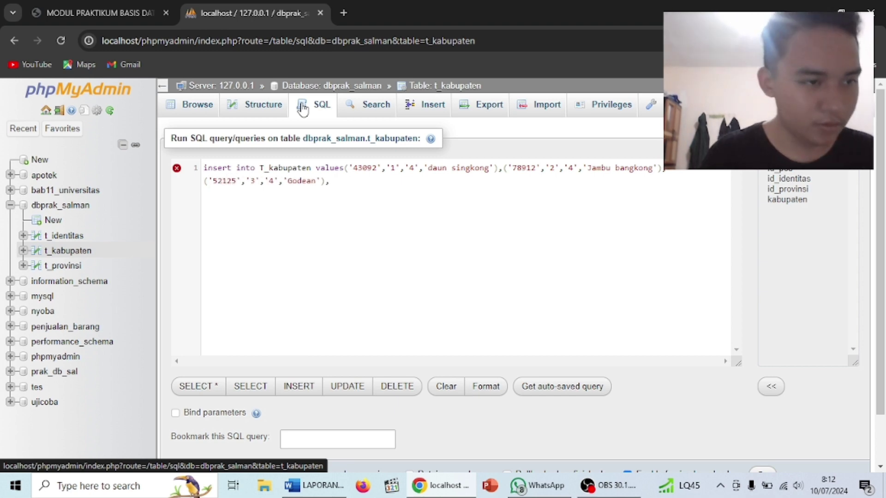
Paste the copied value group ('43092','1','4','daun singkong'), after the 'Godean' row as the fourth row.
key("ctrl+Right")
key("ctrl+Right")
key("ctrl+Right")
key("ctrl+Right")
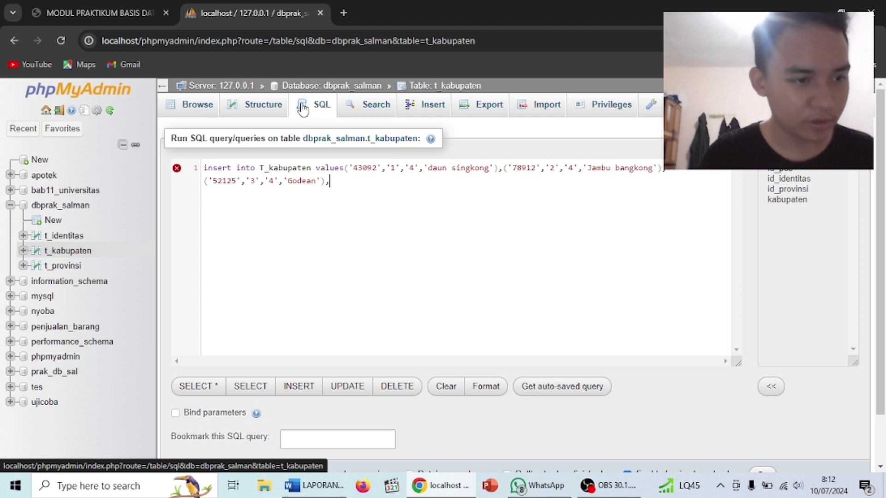
type("('43092','1','4','daun singkong'),")
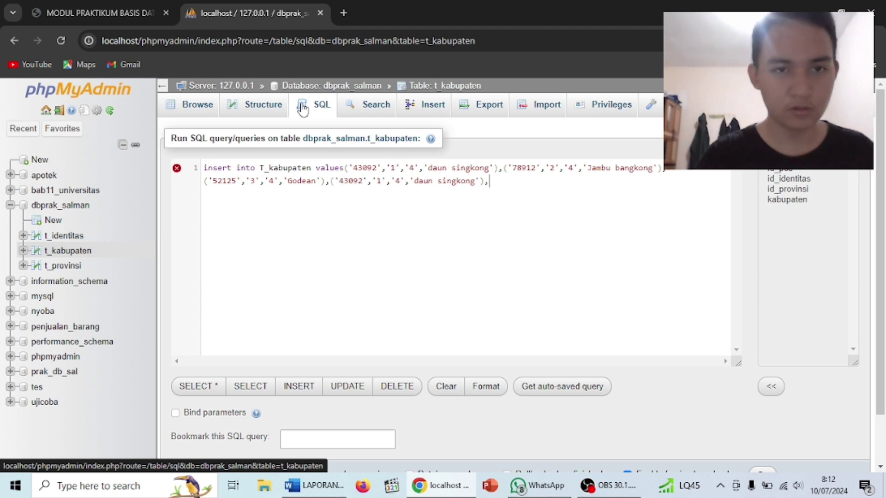
Replace the kabupaten value in the fourth row of the insert statement with 'Lampung tengah'.
key("BackSpace")
key("BackSpace")
key("BackSpace")
key("BackSpace")
key("BackSpace")
key("BackSpace")
key("BackSpace")
key("BackSpace")
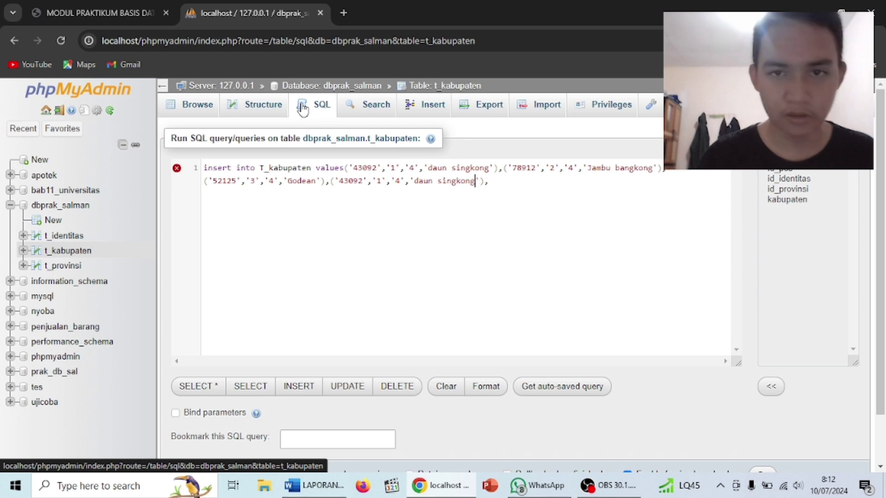
key("BackSpace")
key("BackSpace")
key("BackSpace")
key("BackSpace")
key("BackSpace")
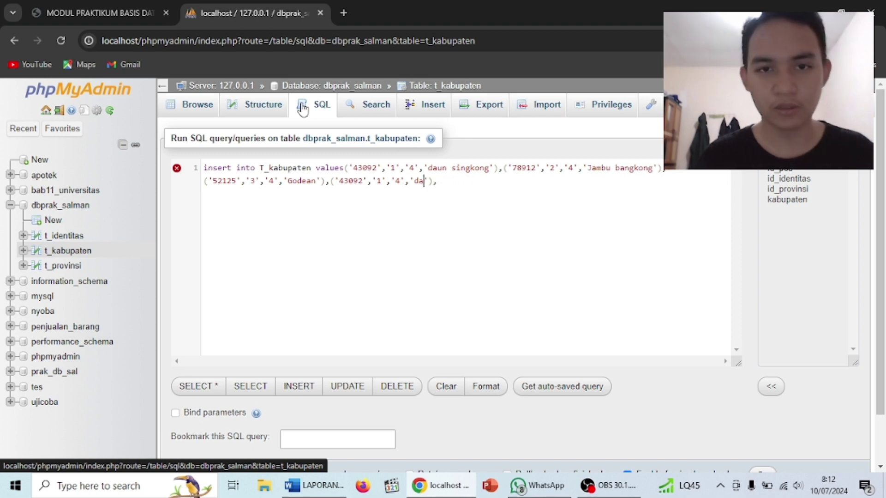
type("Lampung te")
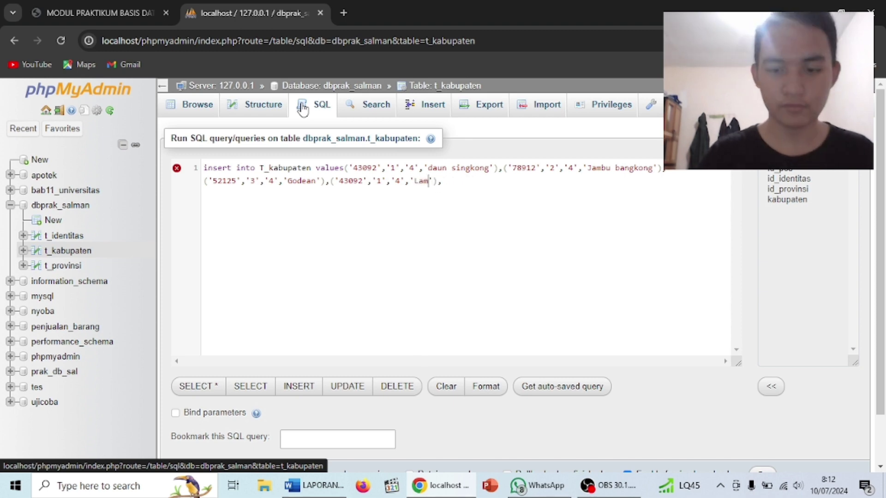
type("ngah")
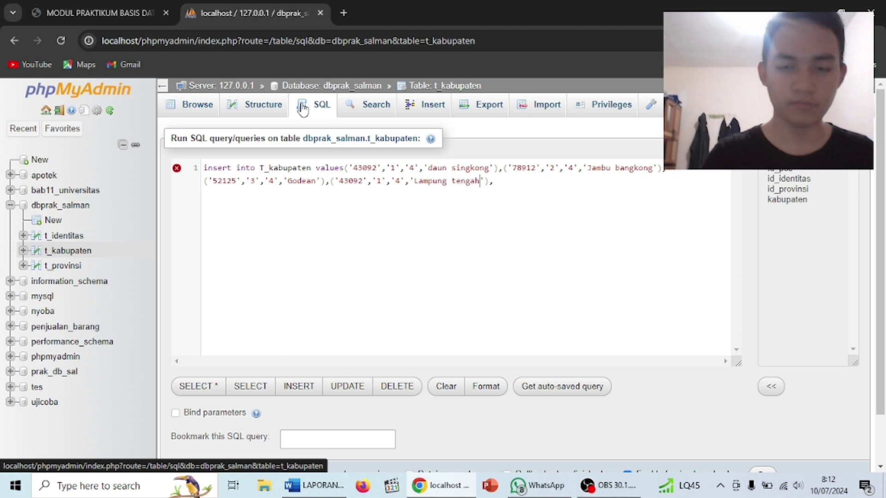
Change the id_provinsi value in the fourth row, the 'Lampung tengah' record, to '5'.
key("Left")
key("ctrl+Left")
key("Left")
key("Left")
key("Left")
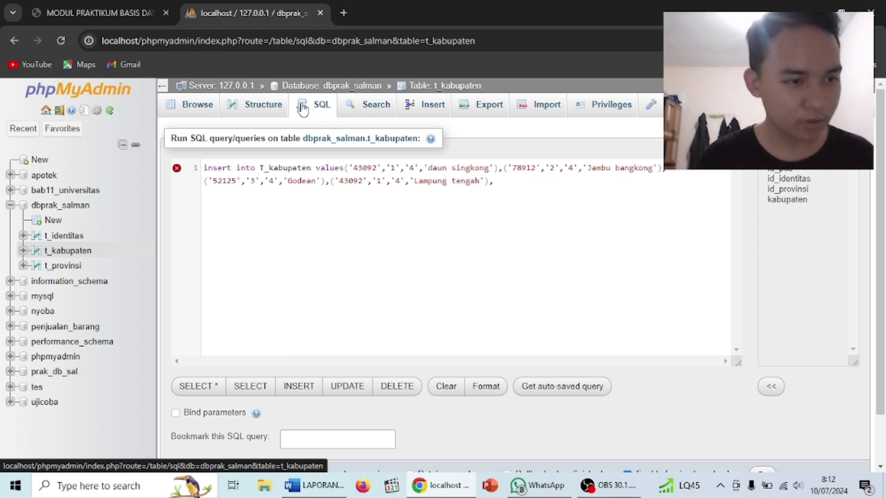
key("BackSpace")
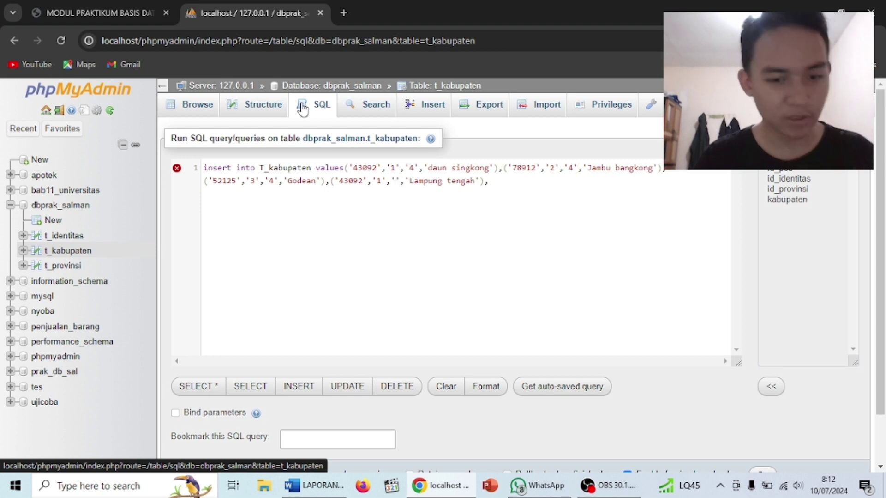
type("5")
Change the id_identitas value in the 'Lampung tengah' row to '4'.
key("Left")
key("Left")
key("Left")
key("Left")
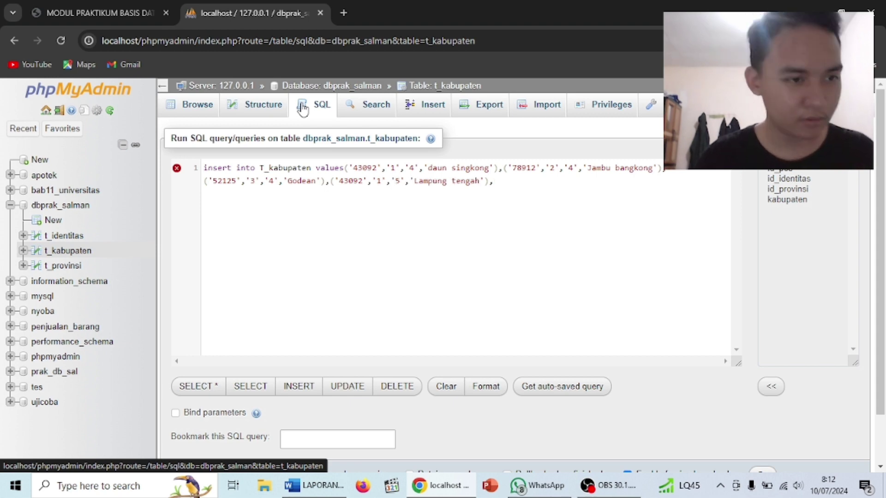
key("BackSpace")
type("4")
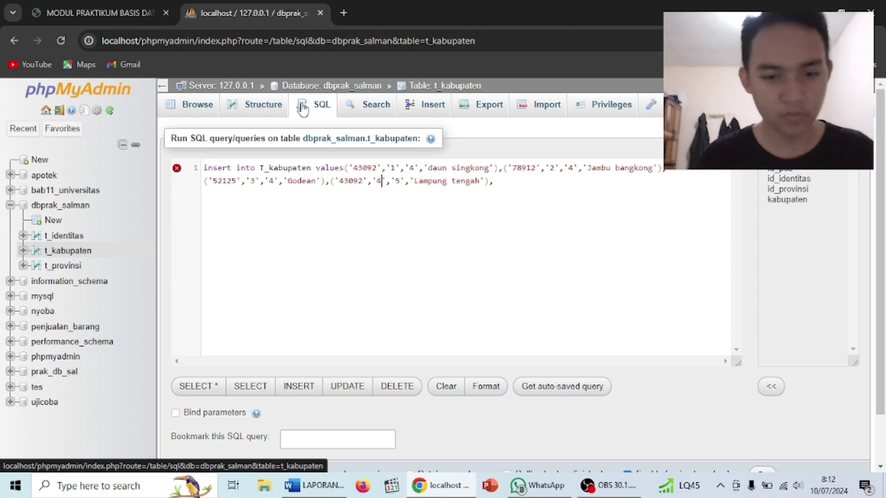
Replace the id_pos value in the 'Lampung tengah' row with '37129'.
key("Left")
key("Left")
key("Left")
key("Left")
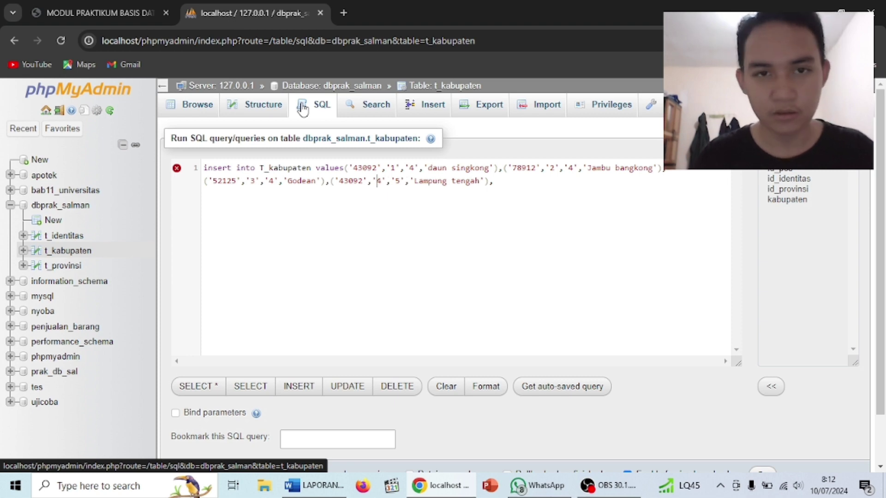
key("BackSpace")
key("BackSpace")
key("BackSpace")
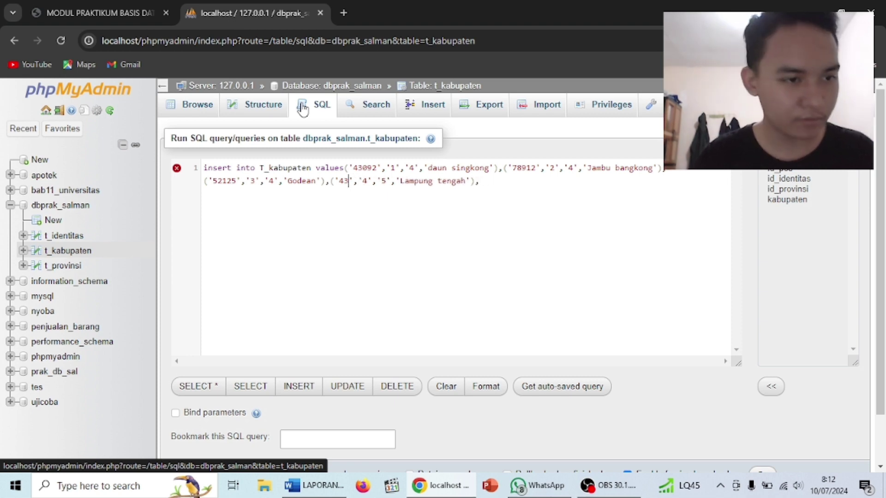
key("BackSpace")
key("BackSpace")
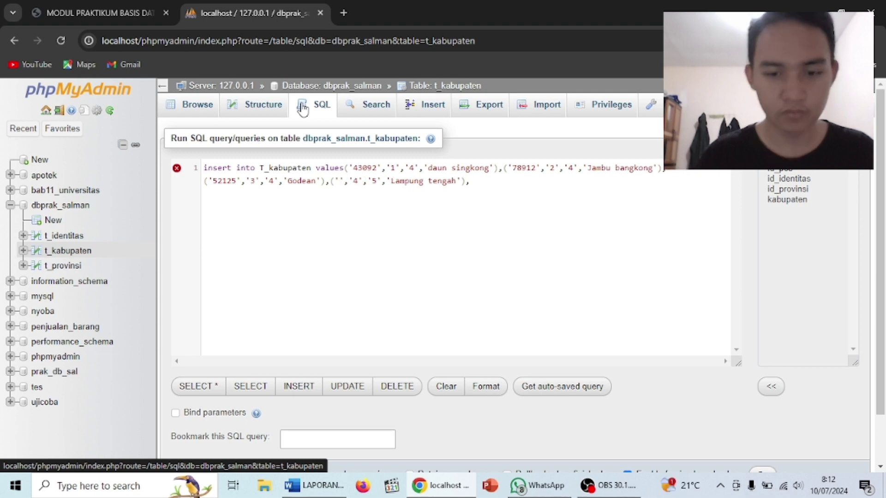
type("371")
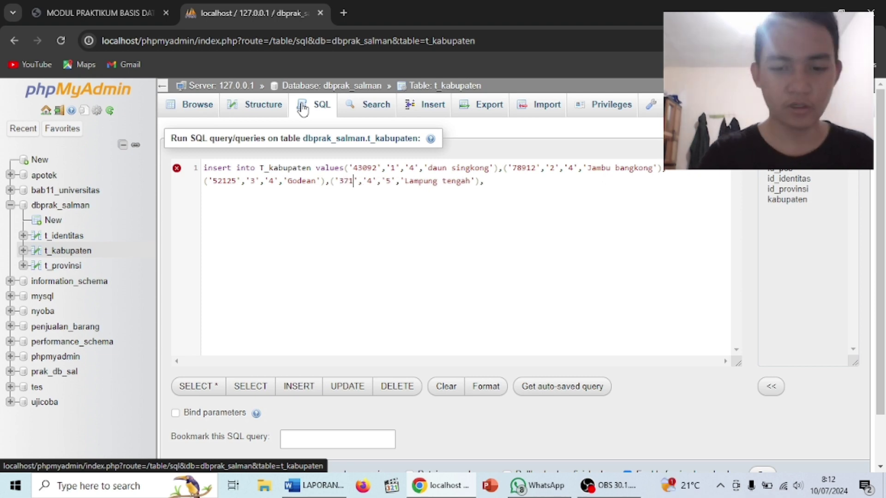
type("2")
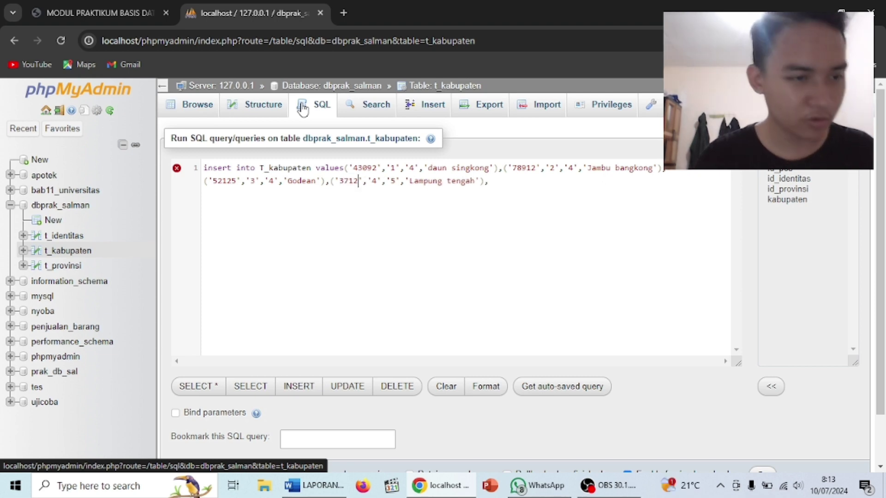
type("9")
Paste the copied value group ('43092','1','4','daun singkong'), after the 'Lampung tengah' row as the fifth row.
key("Right")
key("Right")
key("Right")
key("Right")
key("Right")
key("Right")
key("Right")
key("Right")
key("Right")
key("Right")
key("Right")
key("Right")
key("Right")
key("Right")
key("Right")
key("Right")
key("Right")
key("Right")
key("Right")
key("Right")
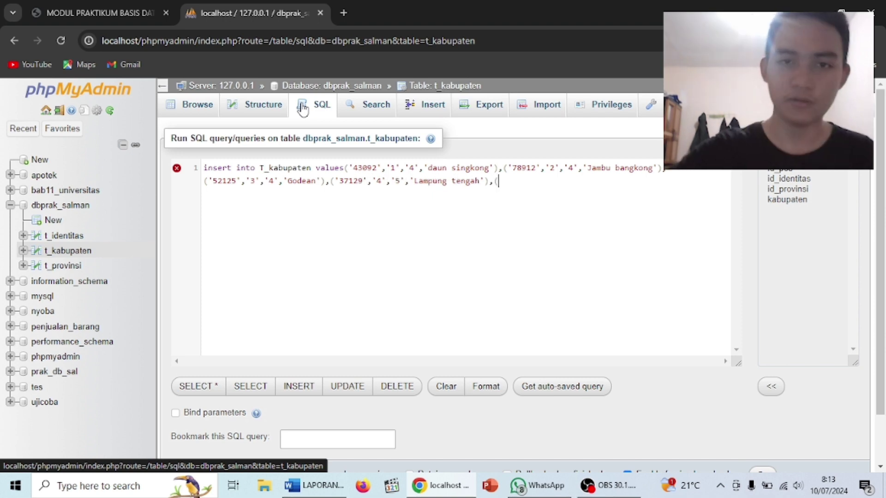
type("('43092','1','4','daun singkong'),")
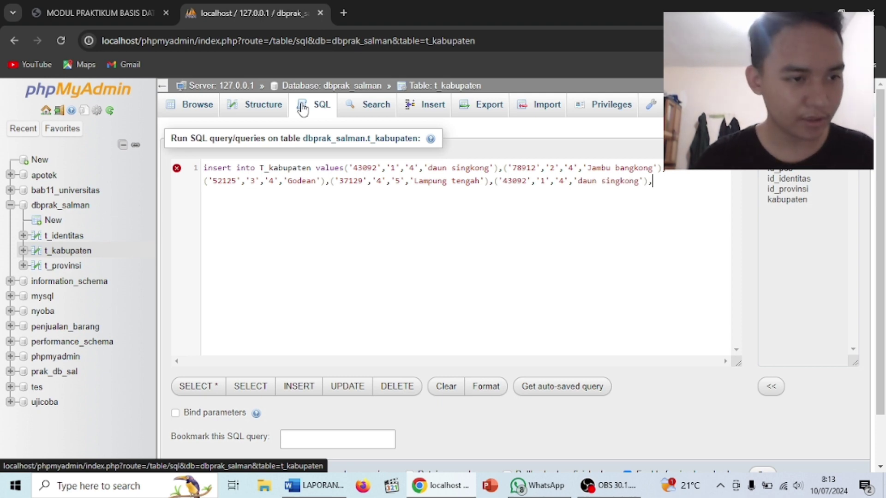
Replace the kabupaten value in the fifth row of the insert statement with 'Bantul'.
key("Left")
key("Left")
key("Left")
key("BackSpace")
key("BackSpace")
key("BackSpace")
key("BackSpace")
key("BackSpace")
key("BackSpace")
key("BackSpace")
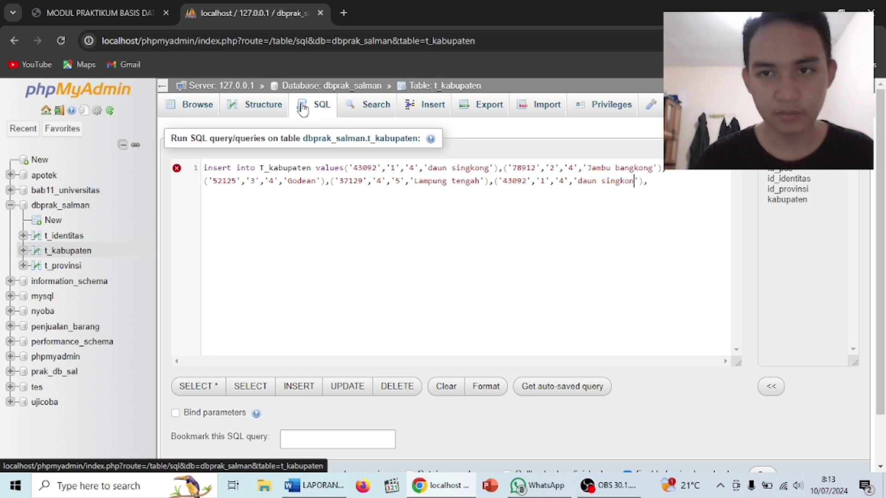
key("BackSpace")
key("BackSpace")
key("BackSpace")
key("BackSpace")
key("BackSpace")
key("BackSpace")
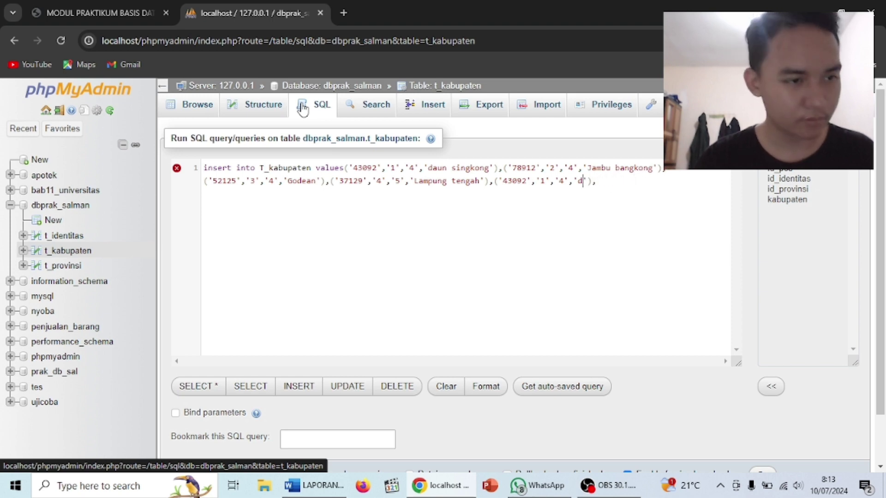
type("Bantul")
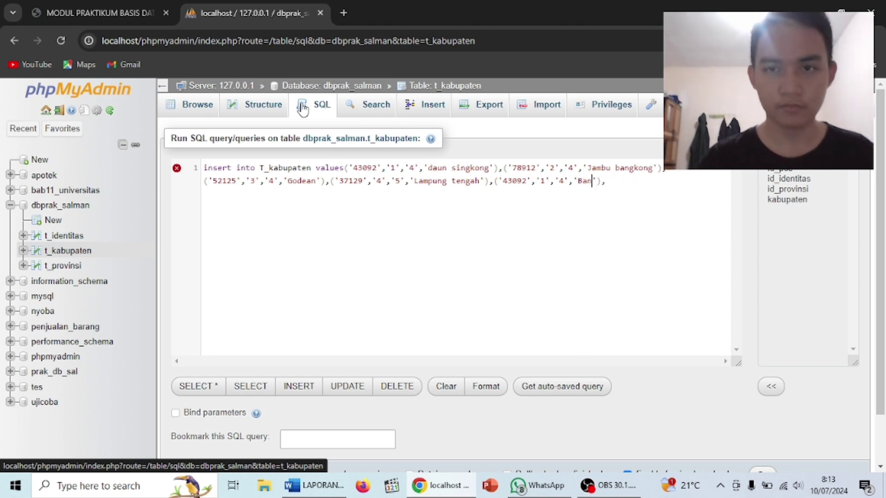
Set both the id_provinsi and id_identitas values in the 'Bantul' row to '5'.
key("Left")
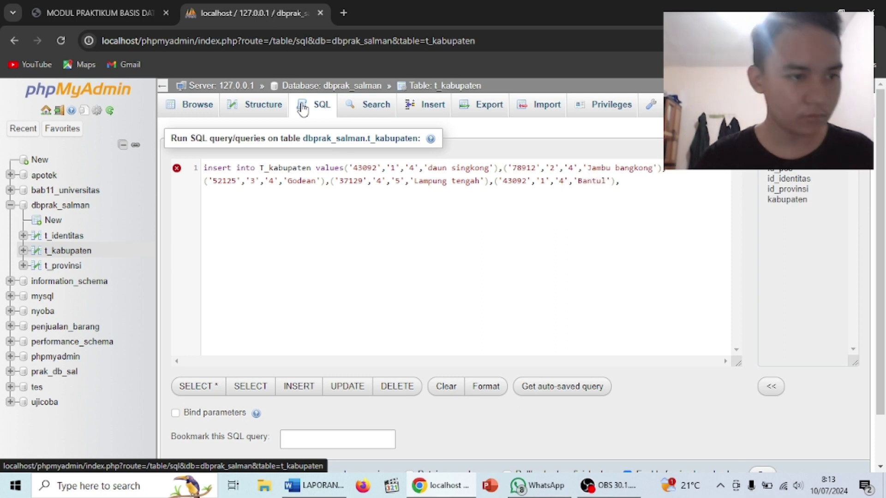
key("BackSpace")
type("5")
key("Left")
key("Left")
key("Left")
key("Left")
key("BackSpace")
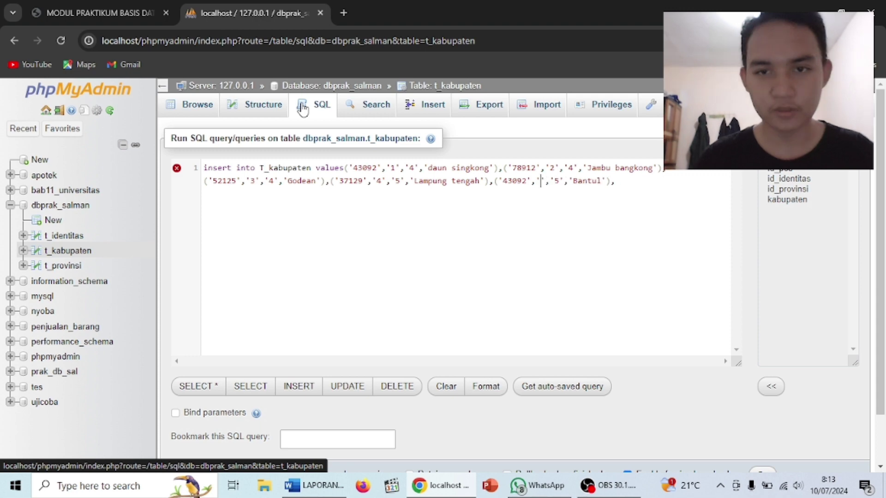
type("5")
Replace the id_pos value in the 'Bantul' row with '10913'.
key("Left")
key("Left")
key("Left")
key("Left")
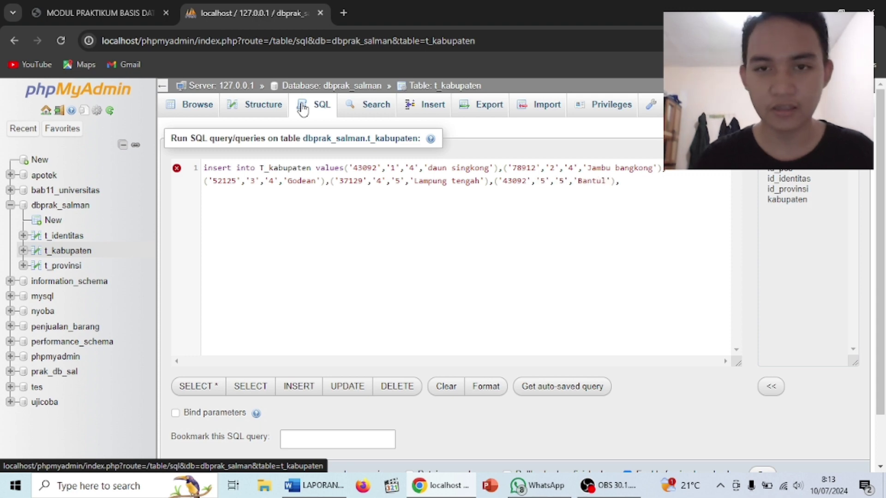
key("BackSpace")
key("BackSpace")
key("BackSpace")
key("BackSpace")
key("BackSpace")
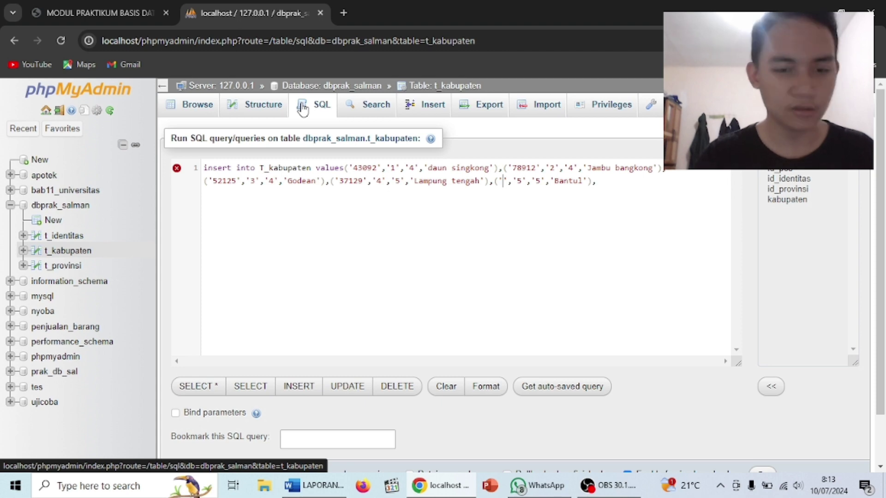
type("109")
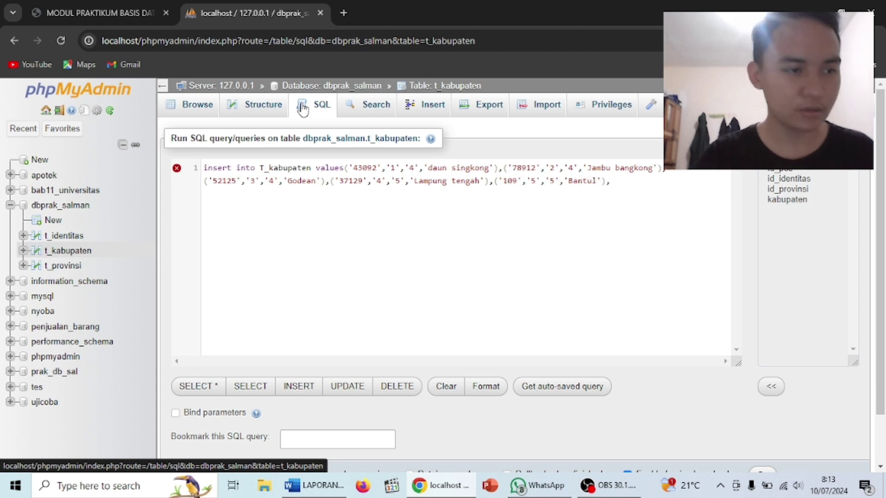
type("13")
Replace the trailing comma after the 'Bantul' row with a semicolon and run the insert query.
key("Right")
key("Right")
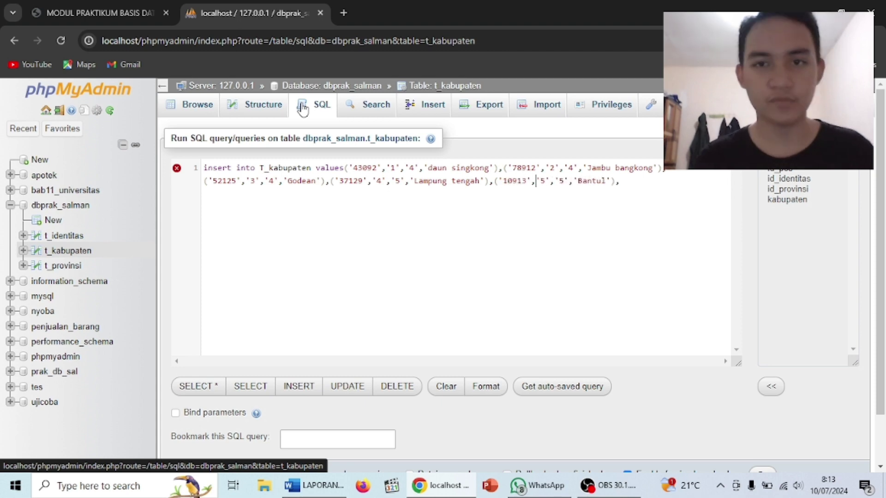
key("Right")
key("Right")
key("Right")
key("Right")
key("Right")
key("Right")
key("Right")
key("Right")
key("Right")
key("BackSpace")
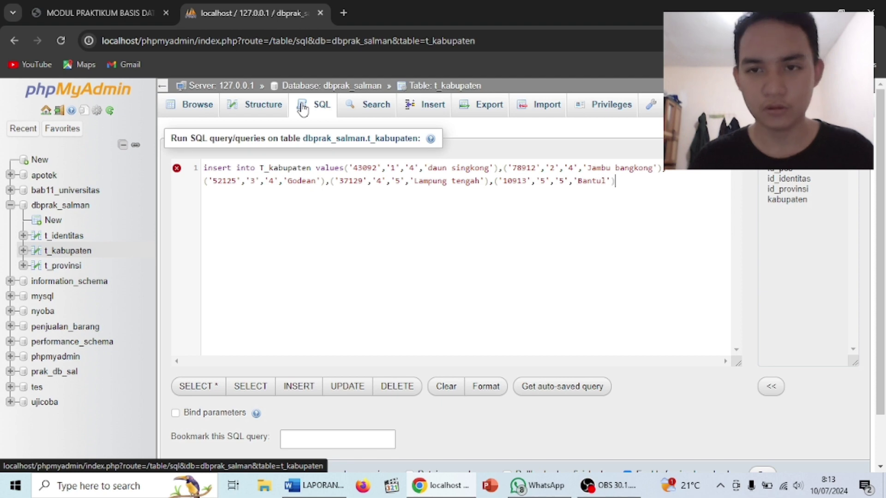
type(";")
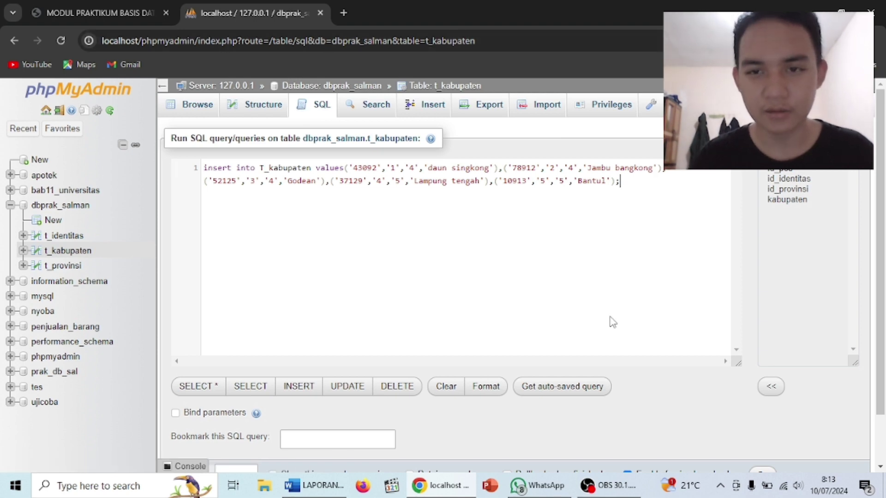
scroll(739, 406, "down", 2)
left_click(768, 421)
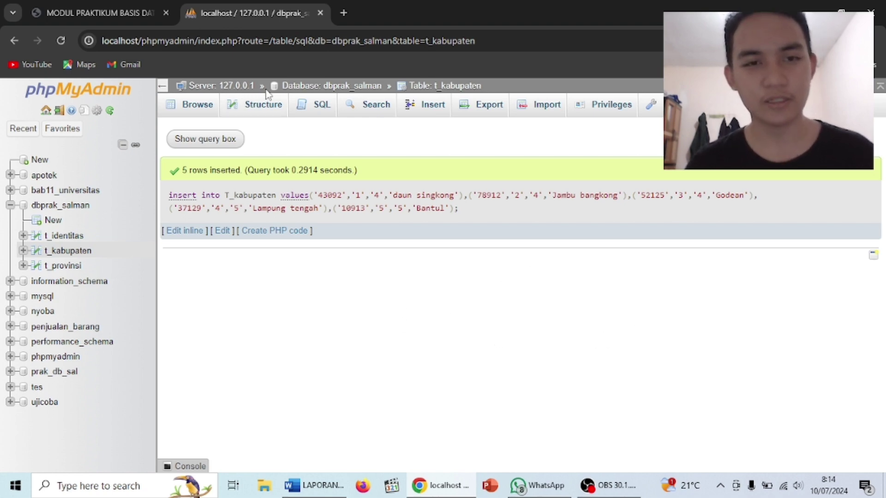
Add an index on the id_identitas column in the structure of the t_kabupaten table.
left_click(275, 116)
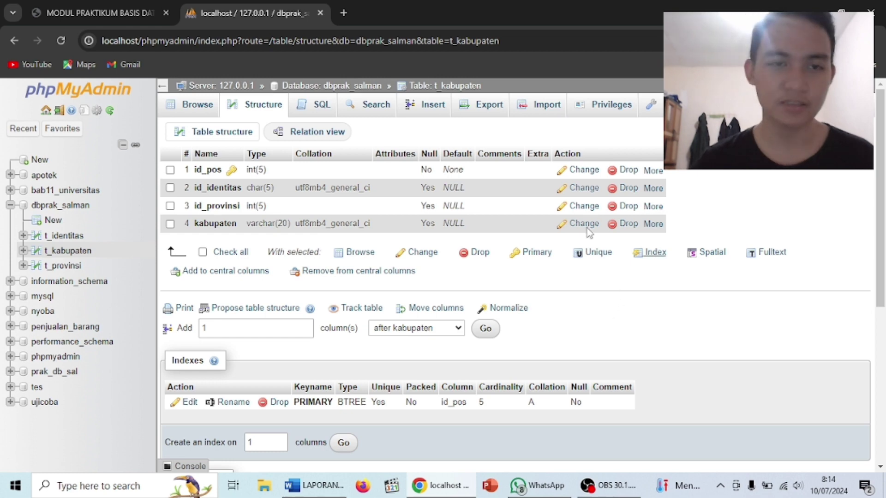
left_click(171, 187)
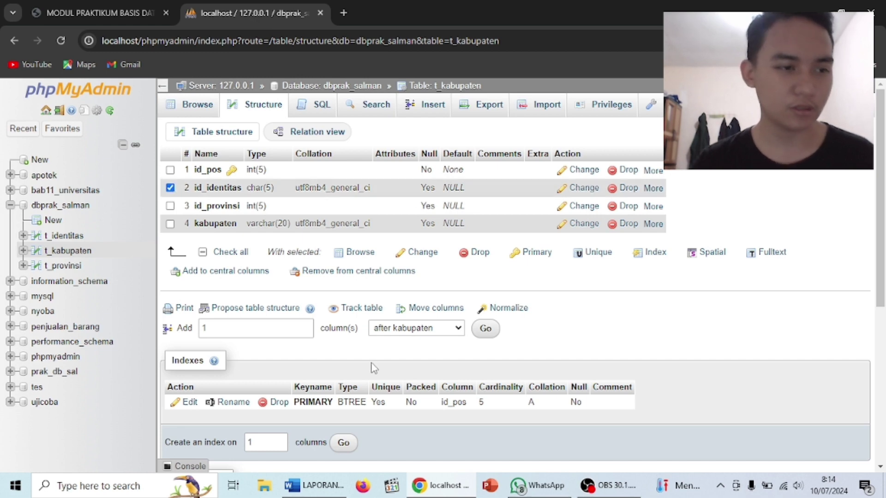
left_click(655, 253)
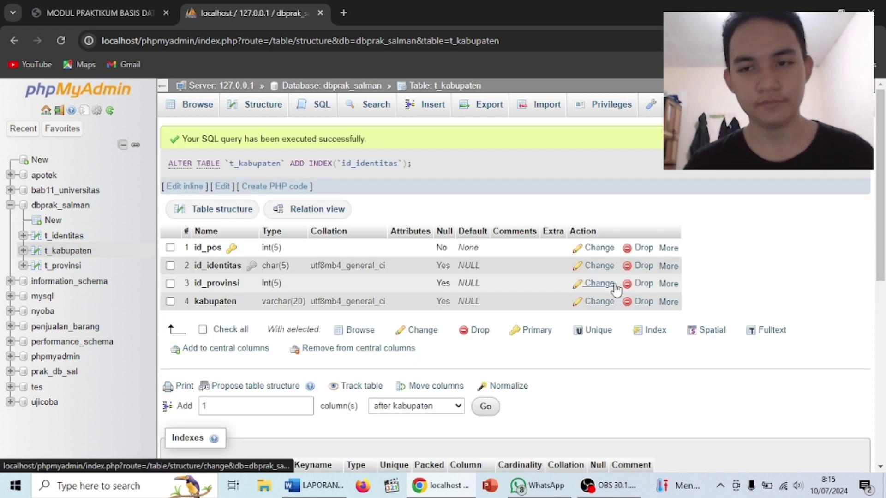
scroll(616, 289, "down", 3)
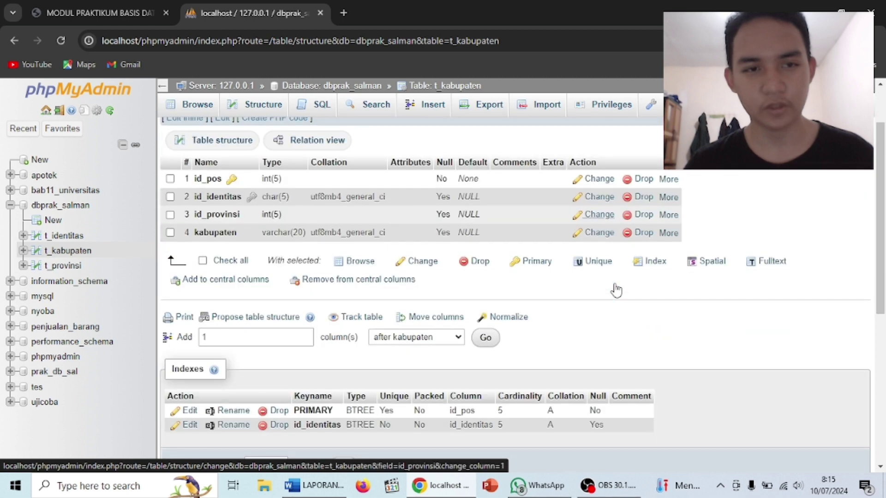
scroll(616, 288, "up", 3)
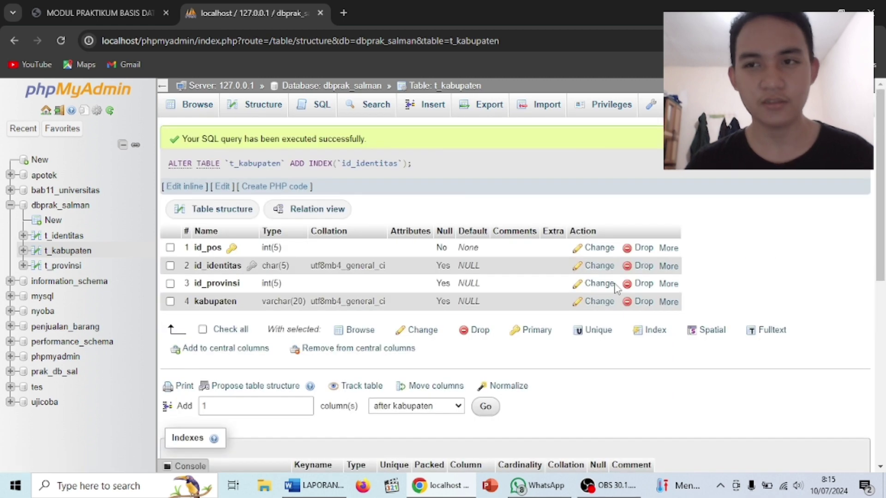
Open the Designer view of the dbprak_salman database.
left_click(77, 211)
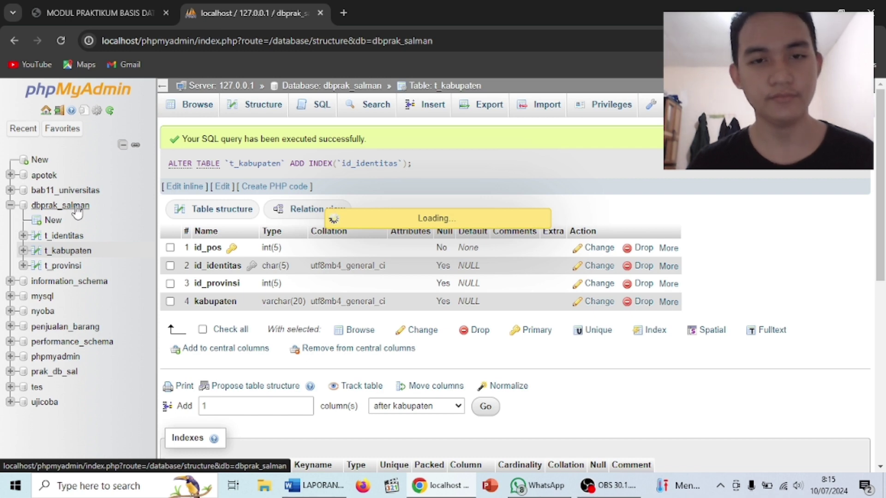
double_click(419, 218)
left_click(459, 222)
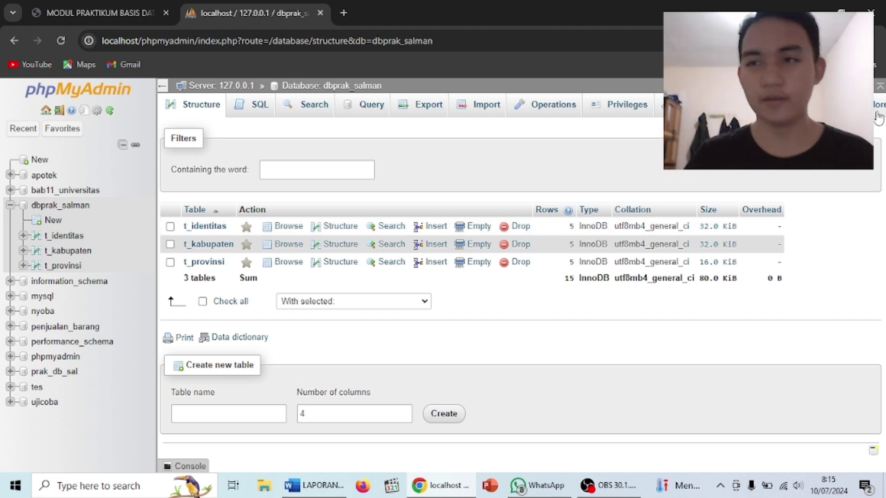
mouse_move(879, 118)
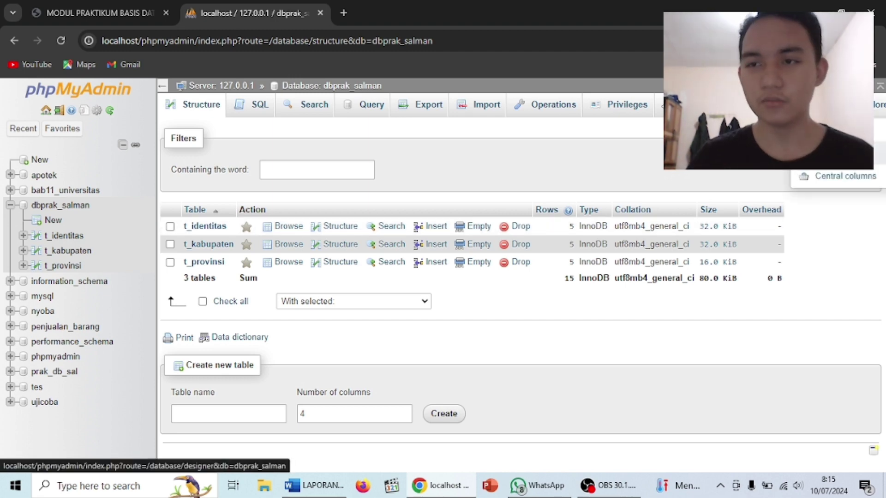
left_click(841, 159)
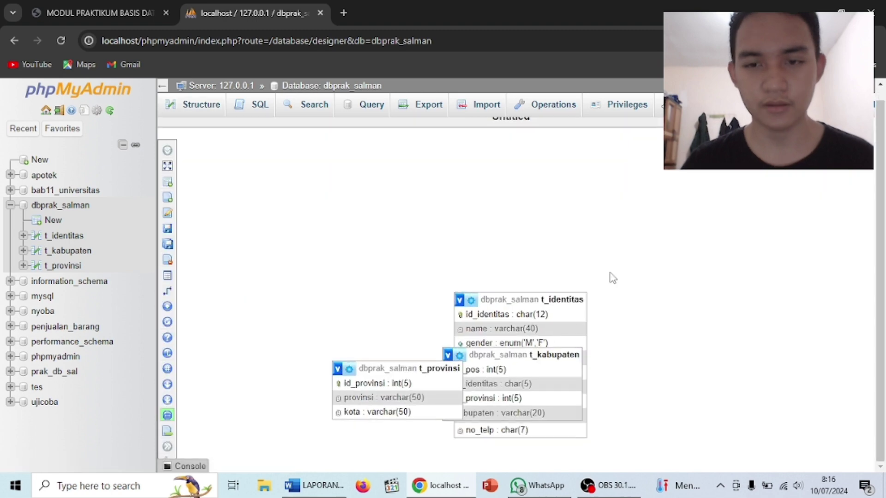
Separate the overlapping tables in the diagram, placing t_provinsi to the left of t_identitas and t_kabupaten above t_provinsi.
left_click(412, 370)
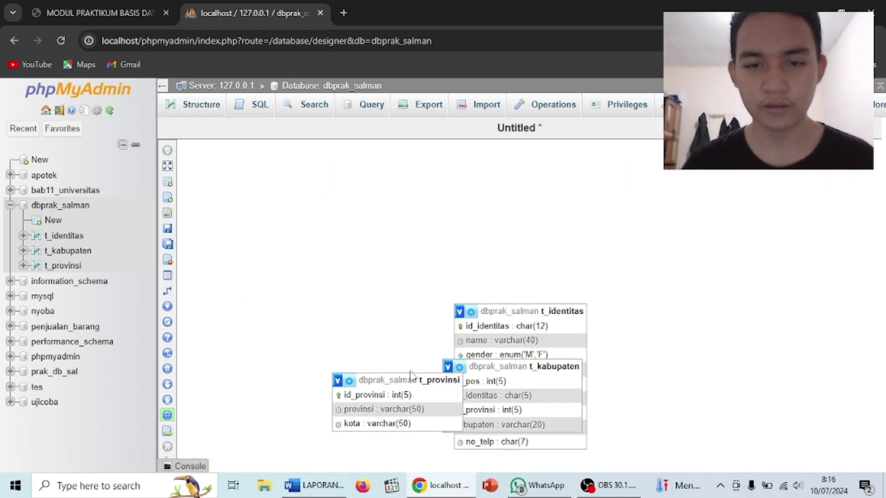
left_click_drag(411, 372, 305, 357)
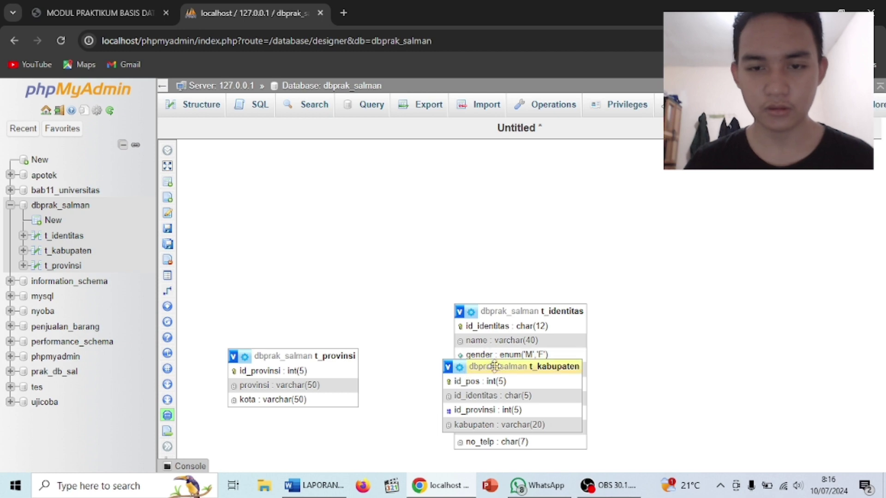
left_click_drag(493, 366, 312, 212)
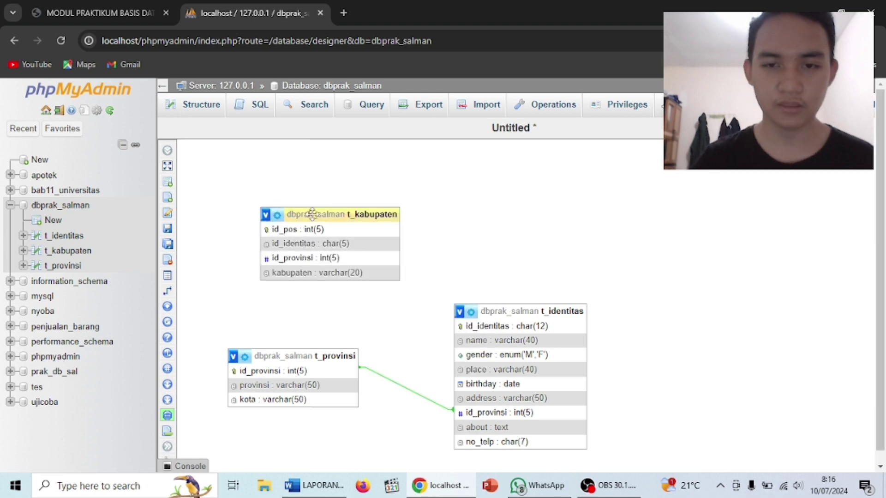
Create a foreign key relationship from id_identitas in t_identitas to id_identitas in t_kabupaten, leaving the delete and update actions unset.
mouse_move(169, 321)
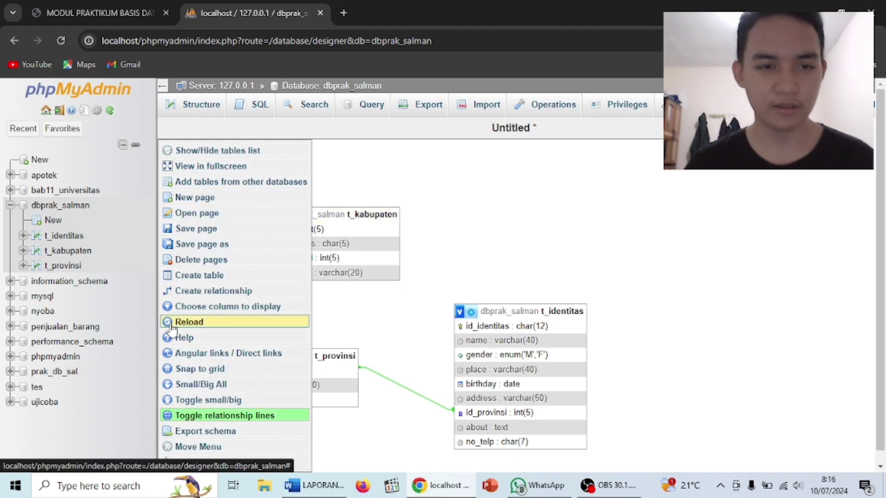
left_click(183, 296)
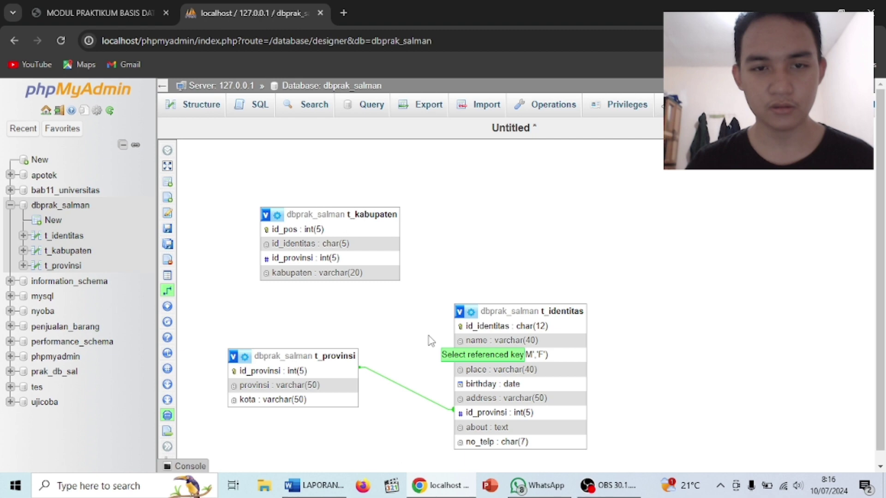
left_click(471, 327)
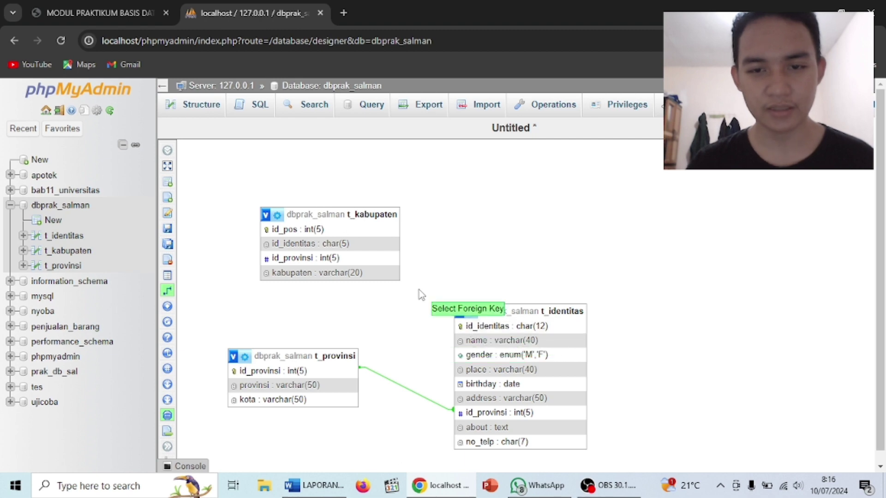
left_click(349, 249)
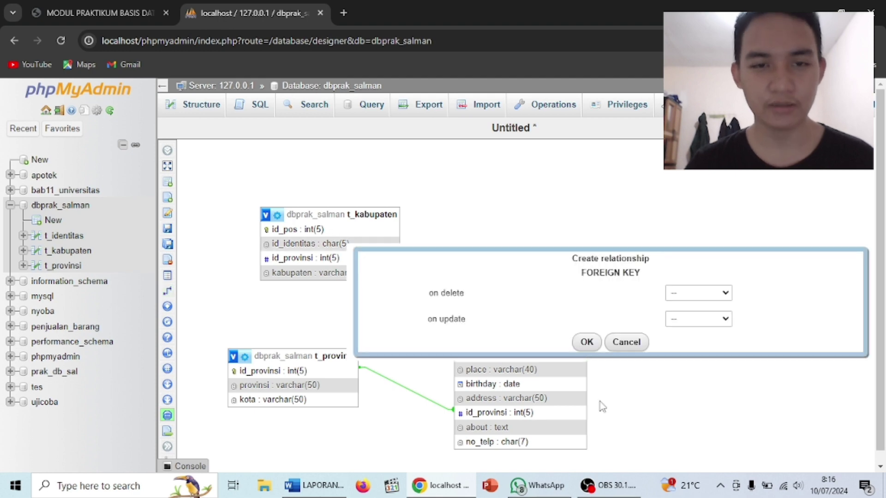
left_click(589, 344)
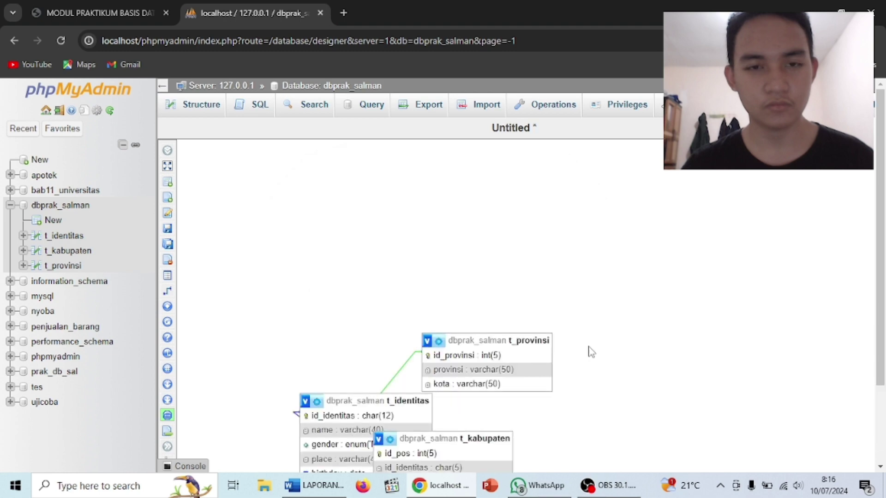
Move the t_kabupaten table off t_identitas to a free spot above and to its left in the diagram.
scroll(593, 353, "down", 2)
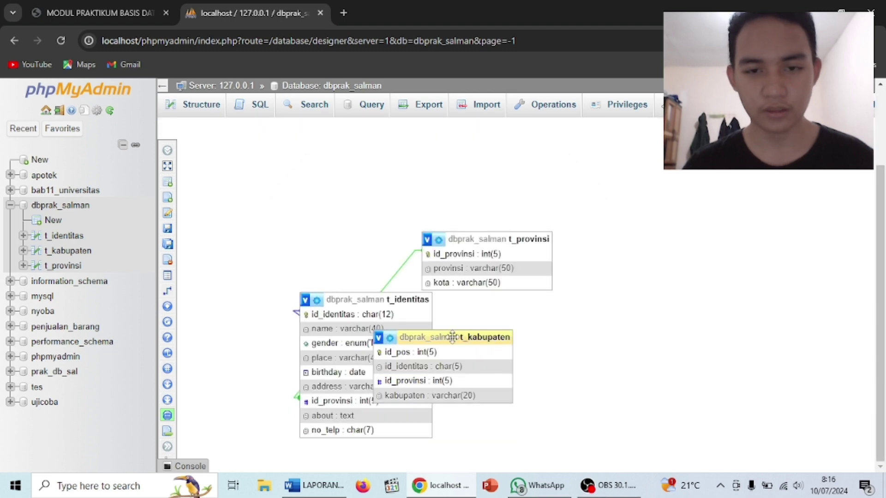
scroll(471, 340, "up", 1)
left_click_drag(446, 371, 283, 219)
scroll(283, 225, "down", 1)
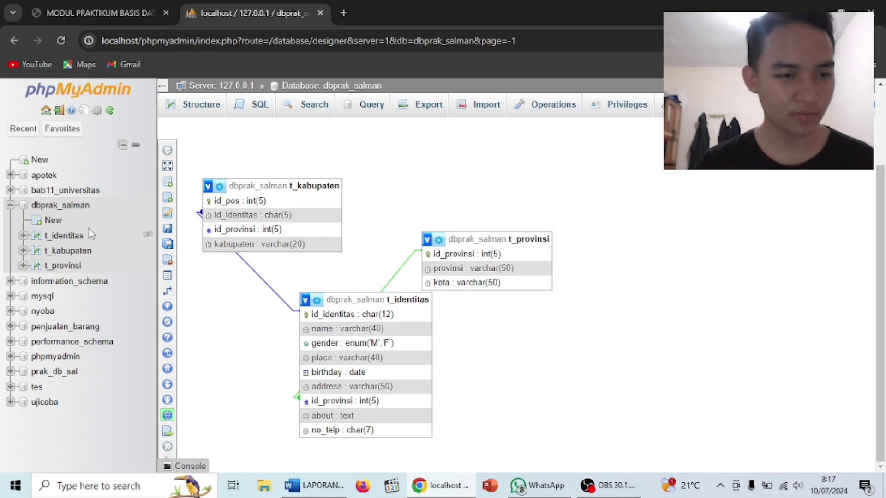
Open the SQL editor for the dbprak_salman database and begin a query with the SELECT keyword.
left_click(70, 210)
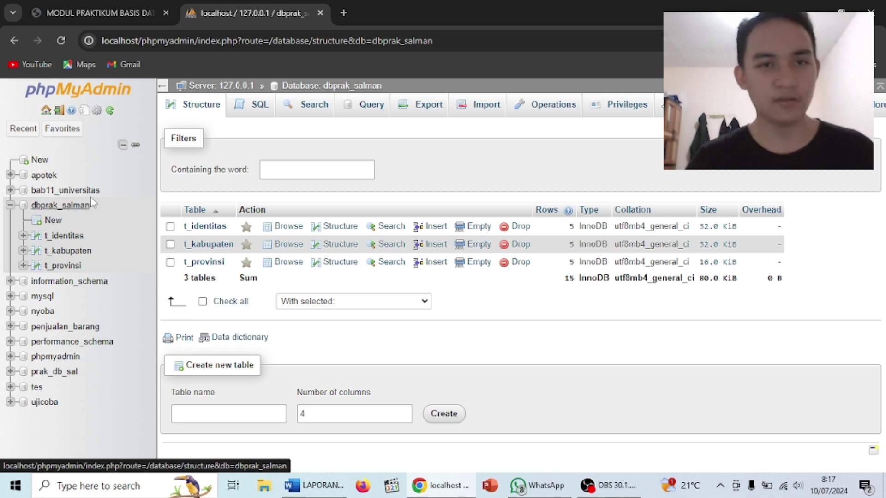
left_click(261, 110)
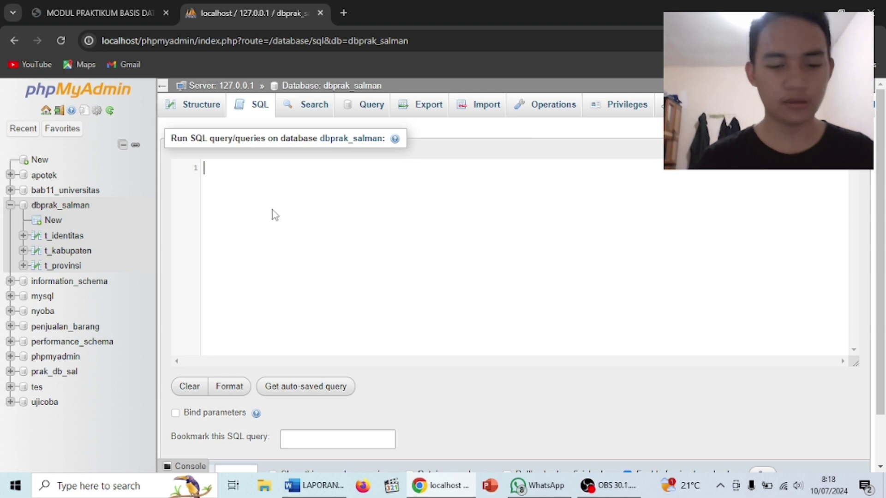
type("sele\\ALTE")
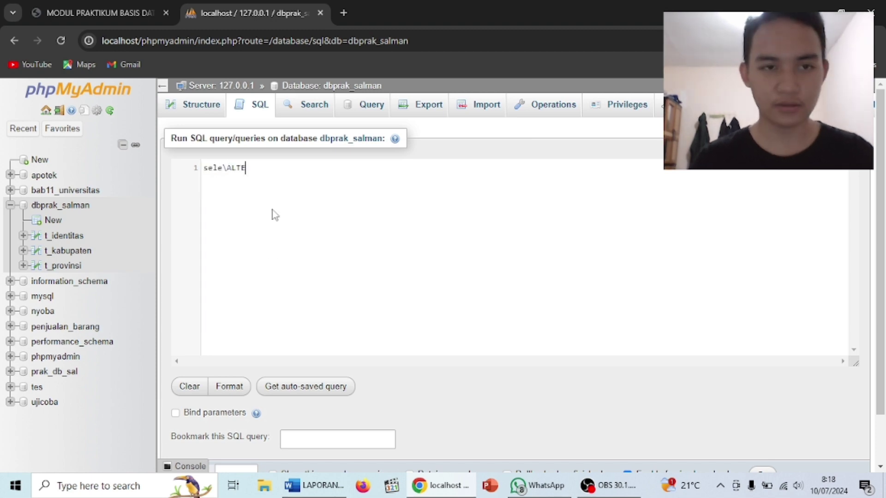
key("BackSpace")
key("BackSpace")
key("BackSpace")
key("BackSpace")
key("BackSpace")
type("c")
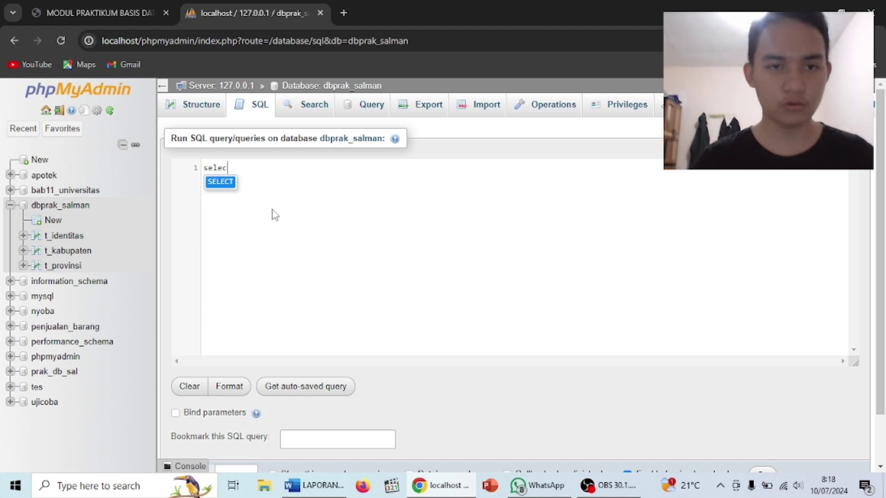
key("Return")
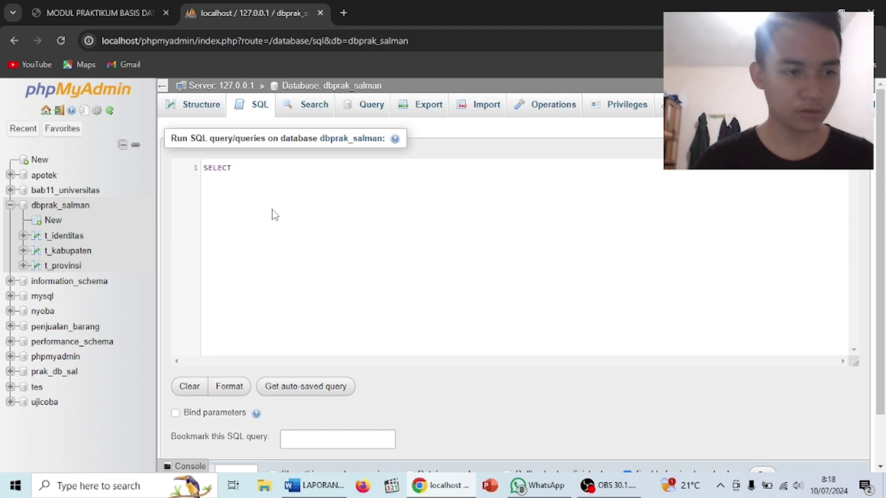
Select the columns name, provinsi and kabupaten from the t_identitas table in the query.
type("name")
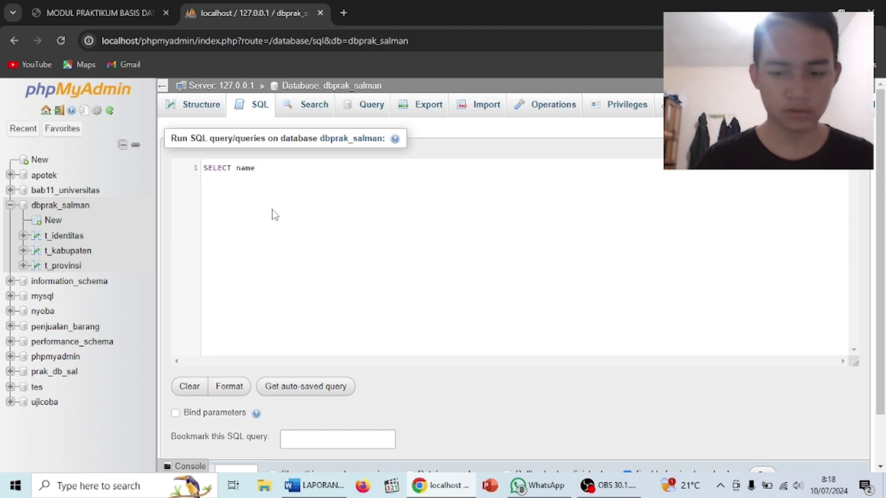
type(",")
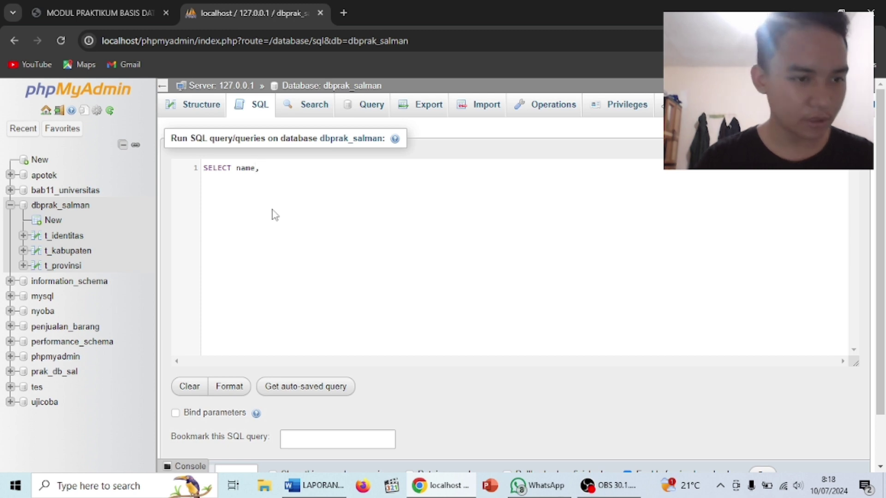
type("pro")
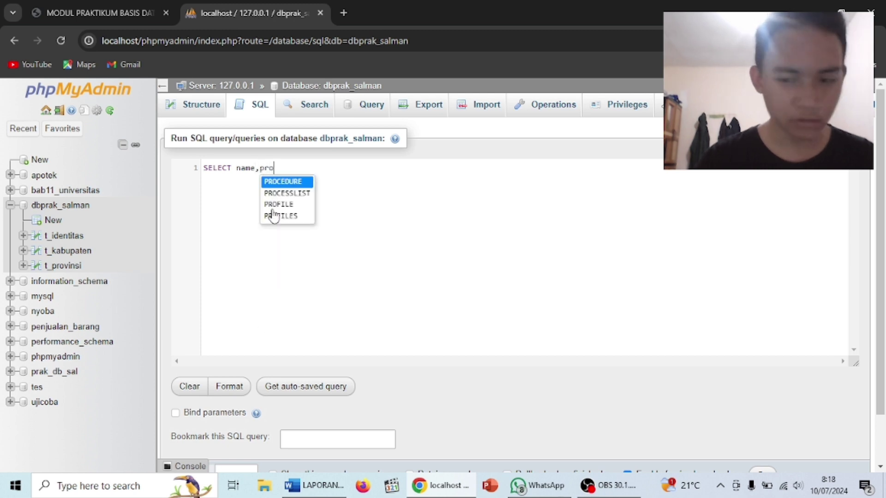
type("vinsi")
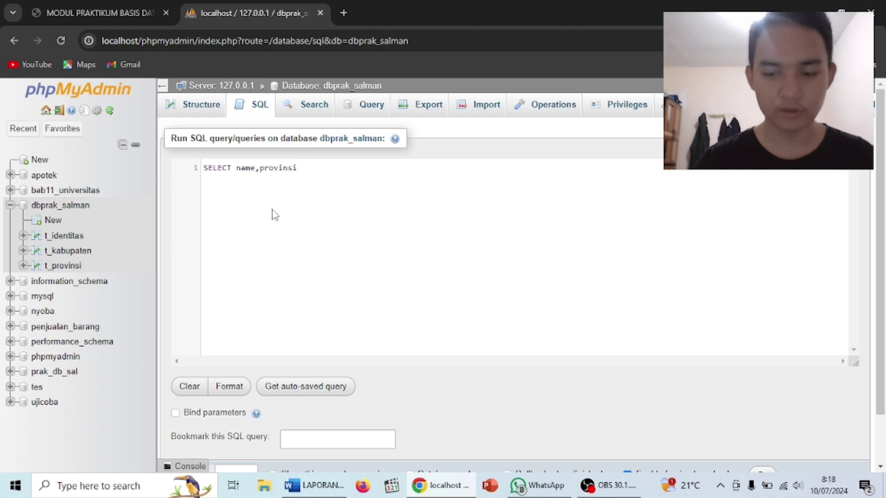
type(",")
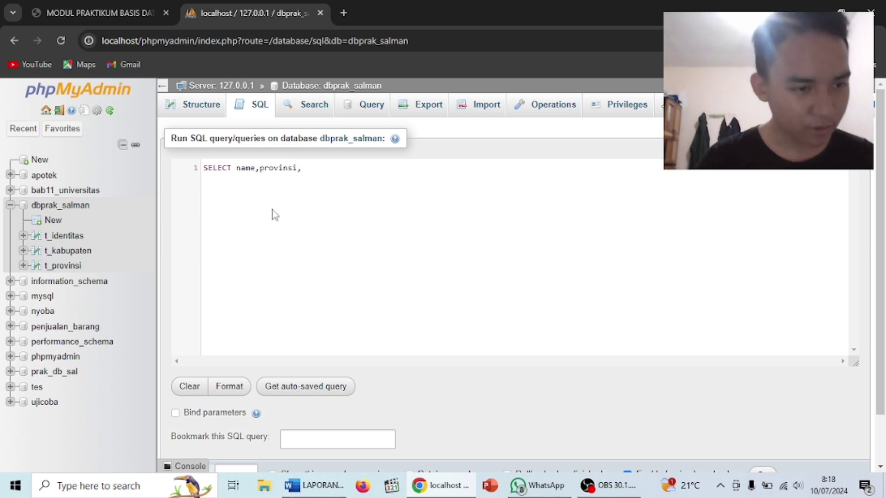
type("kabupaten")
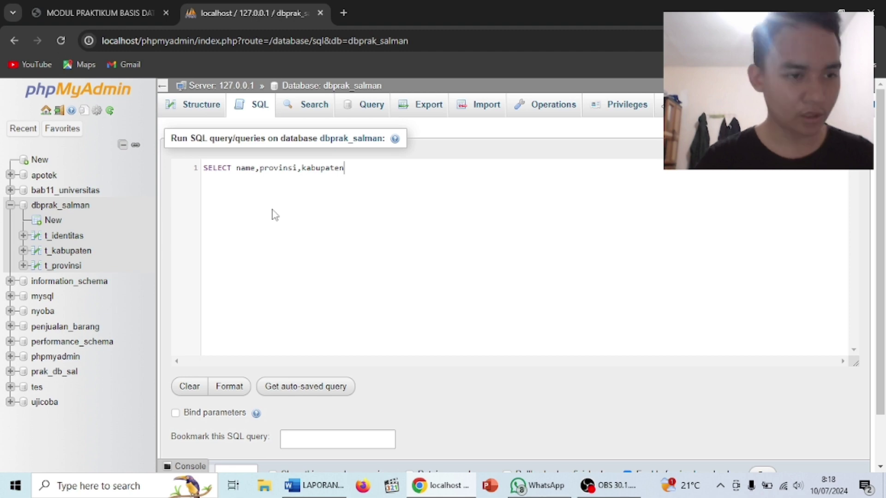
type(" from ")
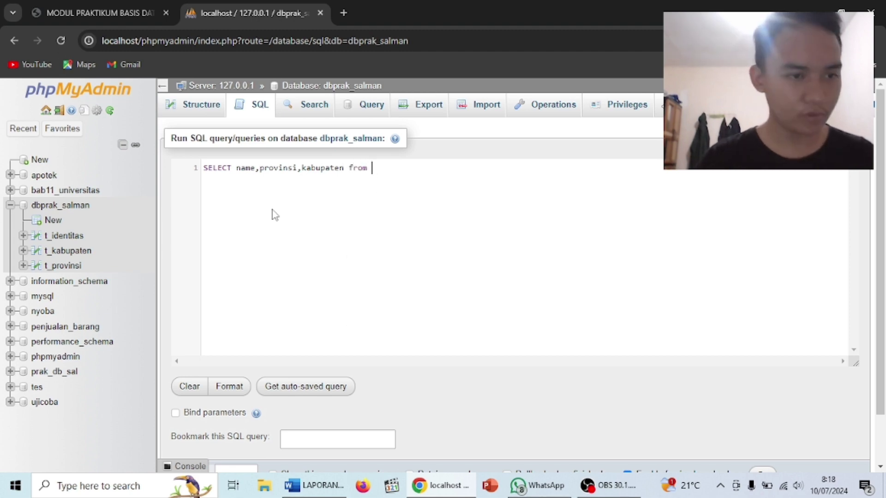
type("T")
type("_iden")
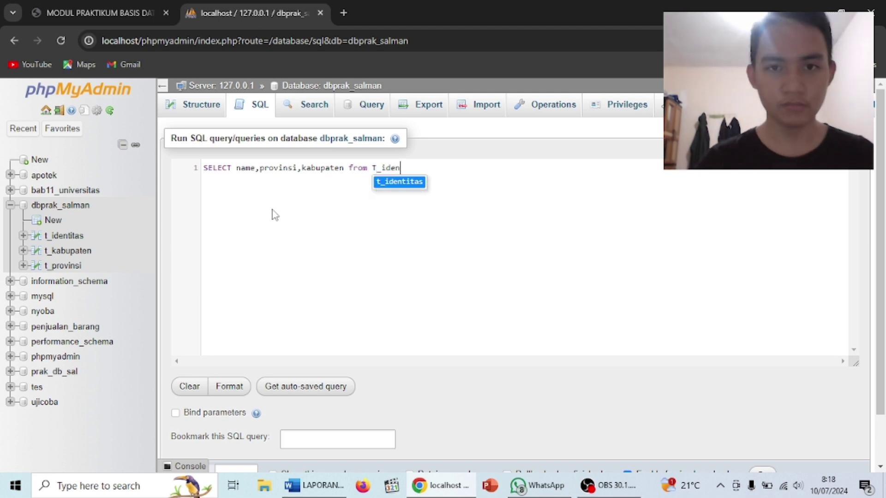
key("Return")
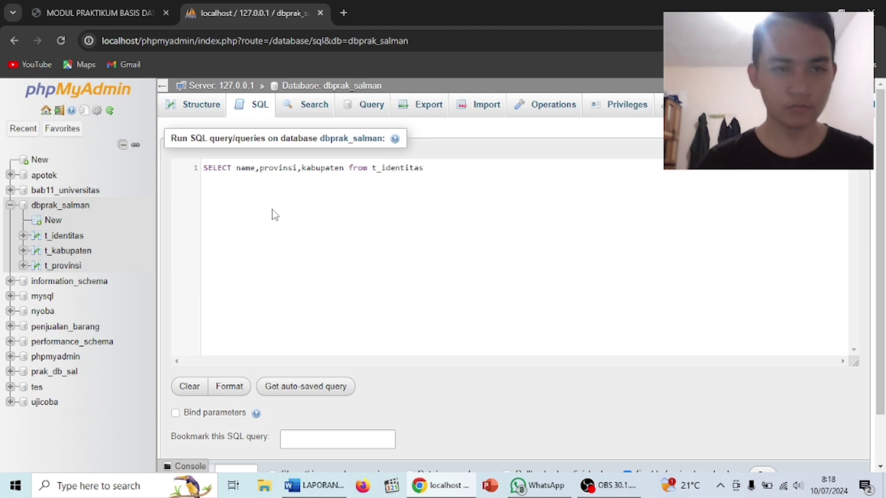
Append a join to t_provinsi with the condition ON id_identitas=id_identitas.
type("join ")
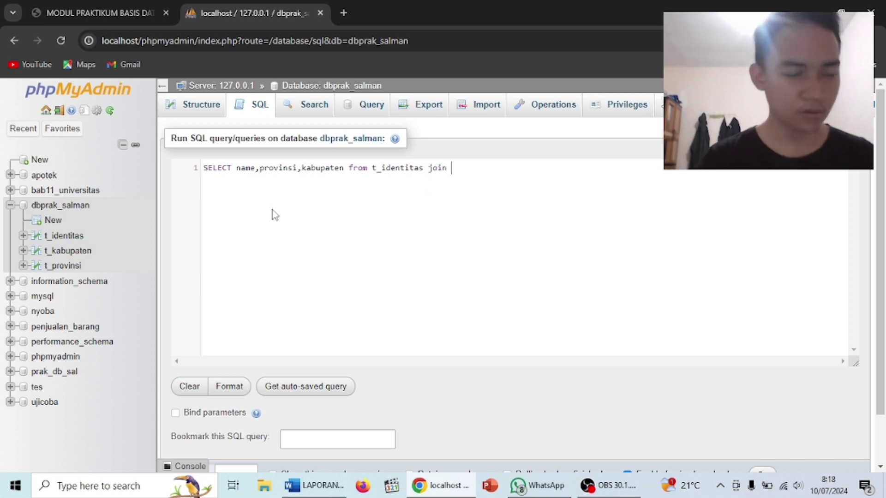
type("T")
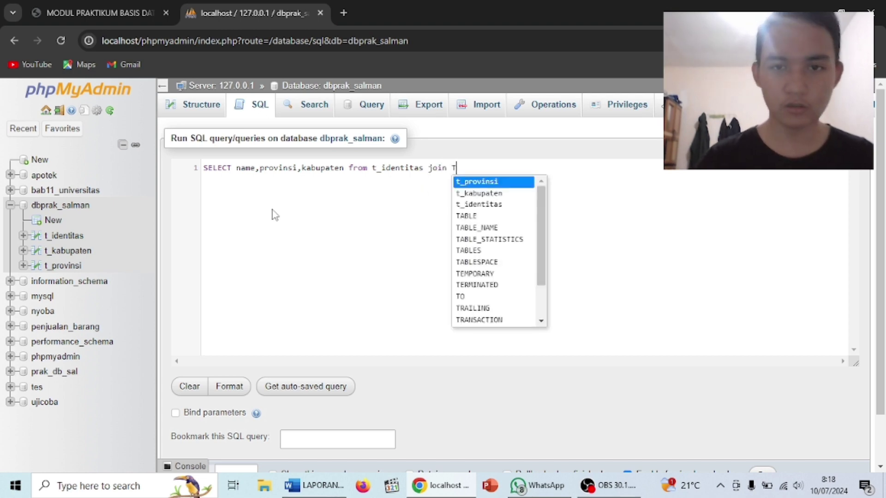
key("Return")
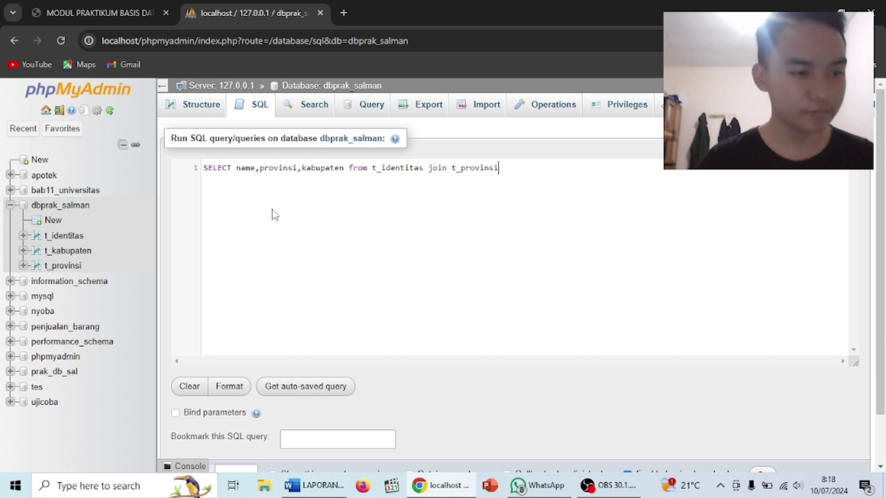
type("on")
key("Return")
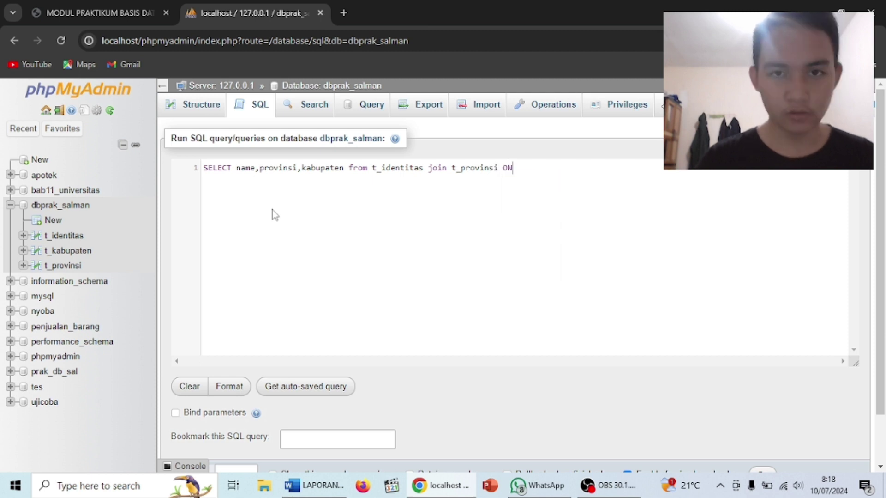
type("id")
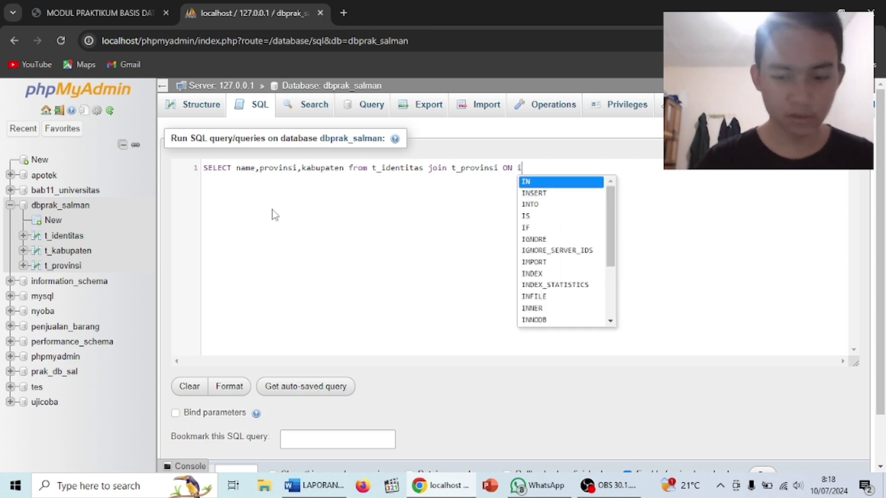
type("_identitas")
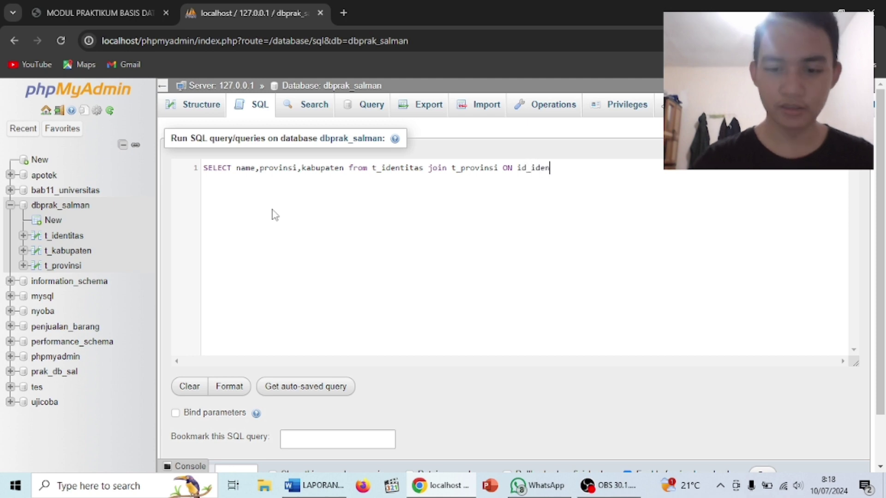
type("=")
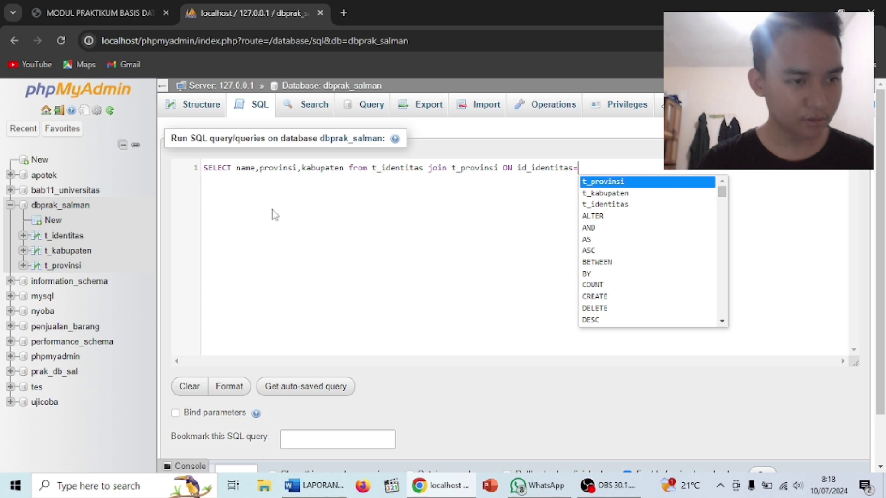
type("id")
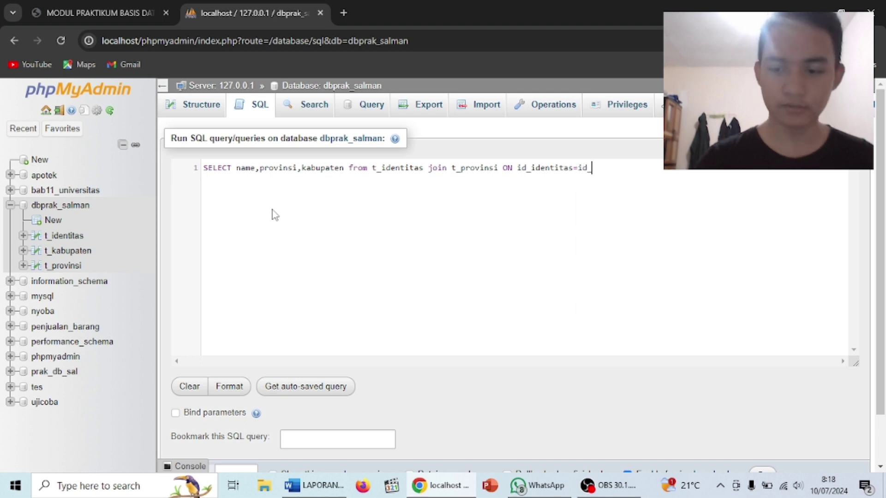
type("_identitas")
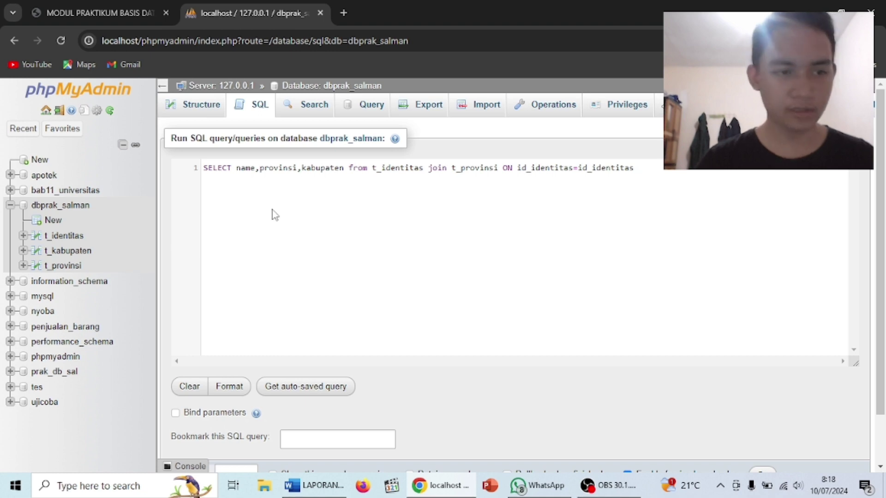
Append a second join to t_kabupaten with the condition on id_pos=id_pos.
type(" JOIN")
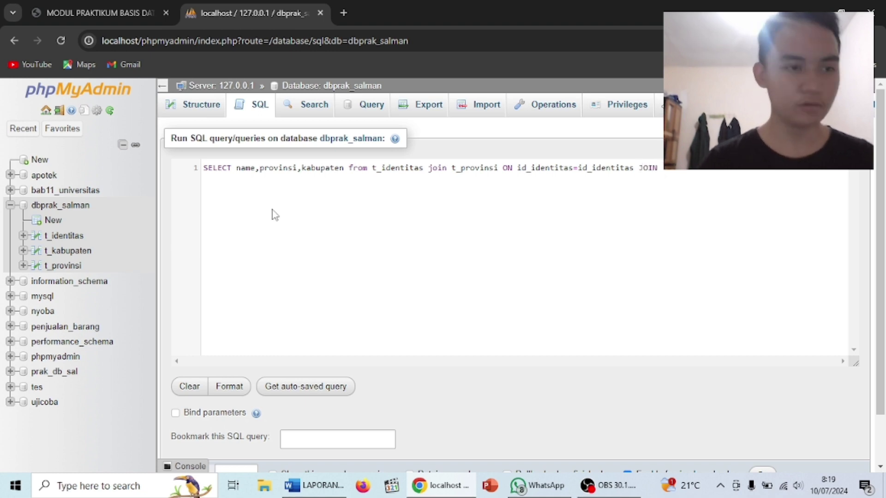
type(" t")
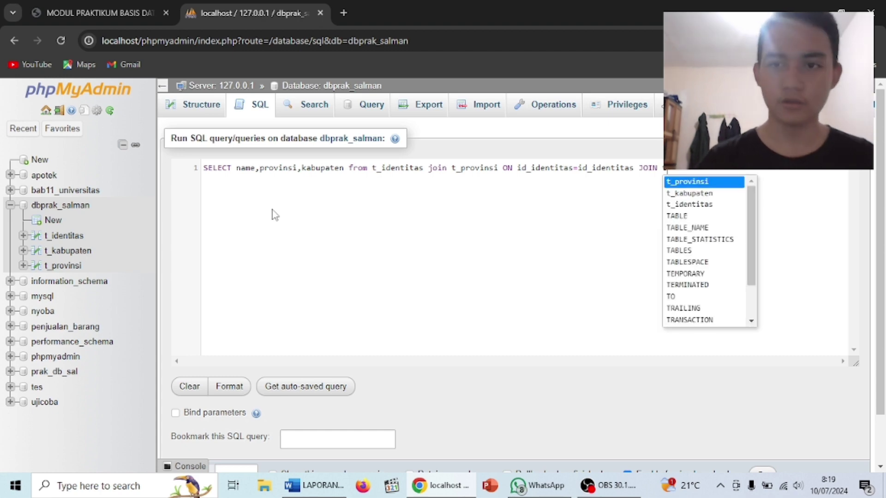
key("Down")
key("Return")
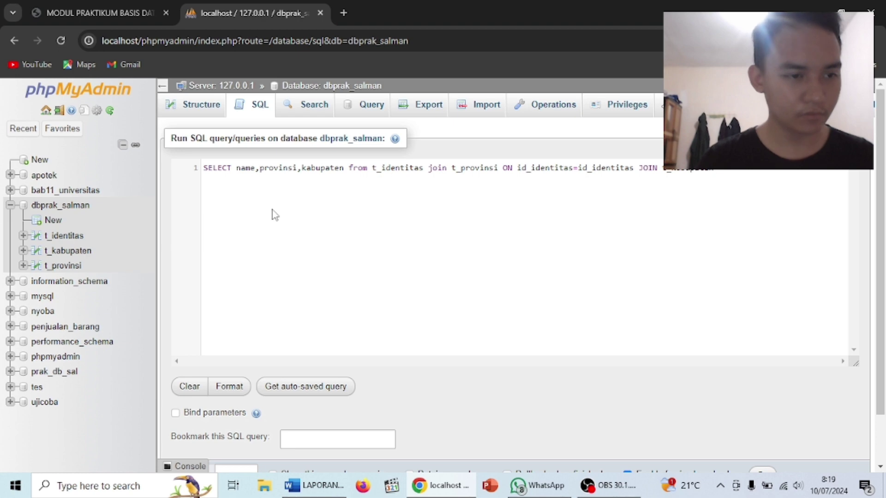
type("on id")
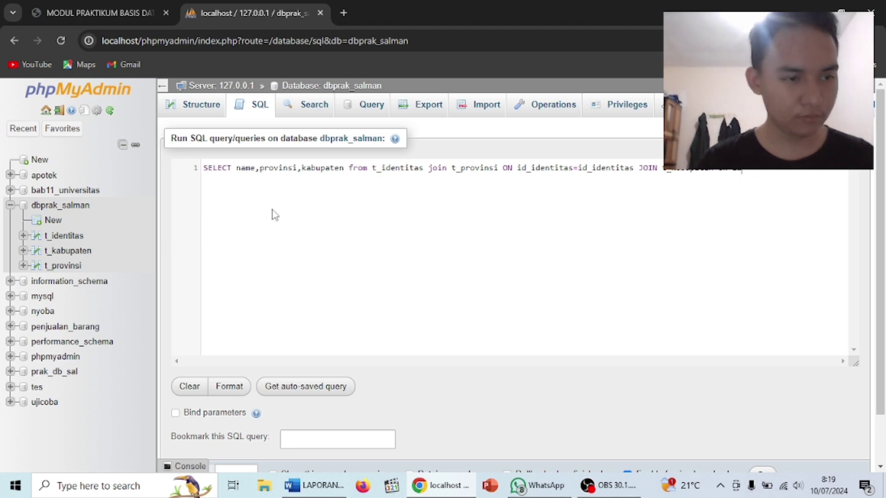
type("_ide")
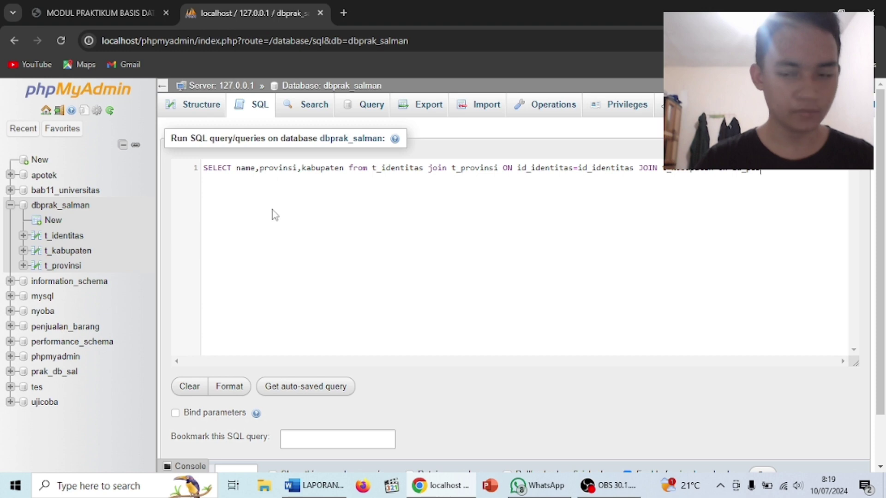
key("ctrl+space")
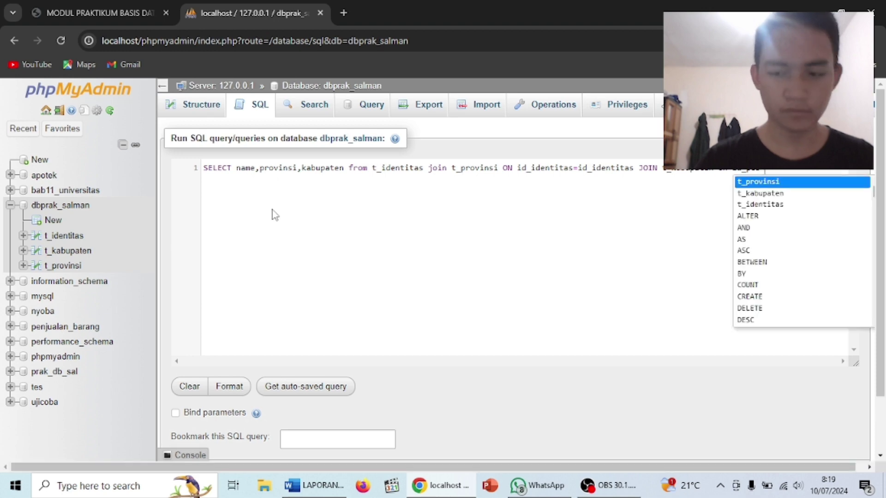
type("vinsi")
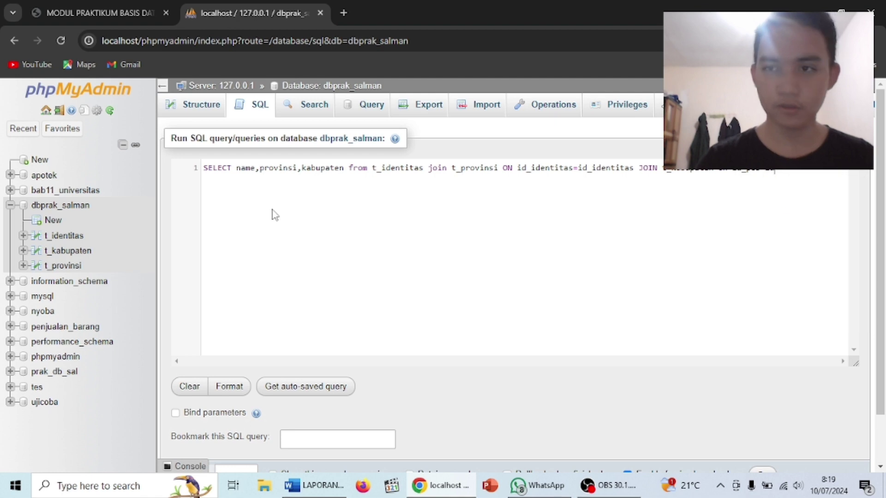
type("=id_")
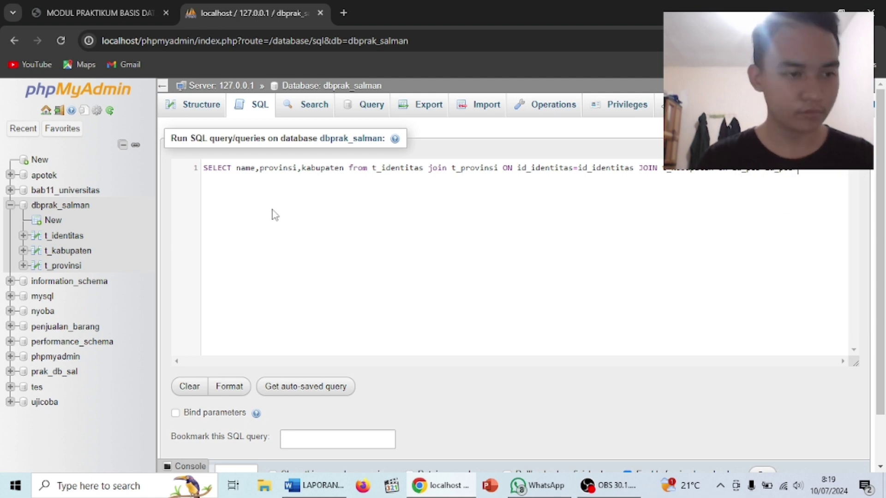
Add a where clause that matches the name column to the person's name in single quotes.
type(" where n")
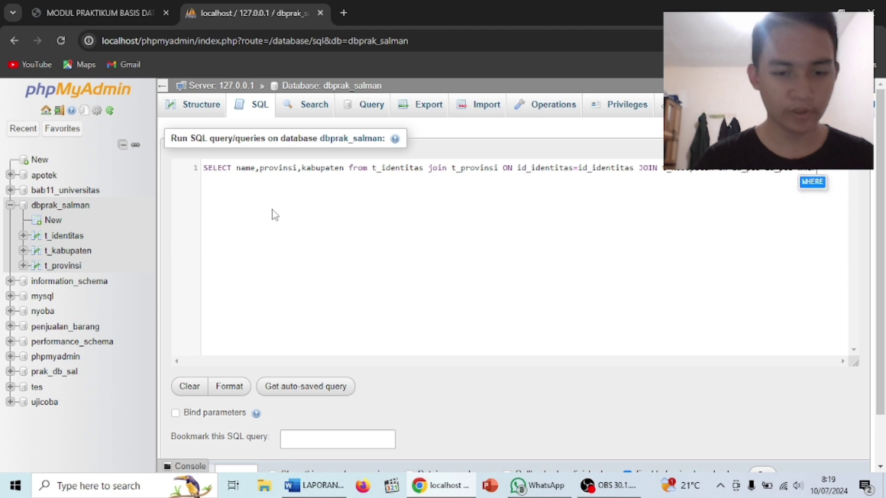
type("ame")
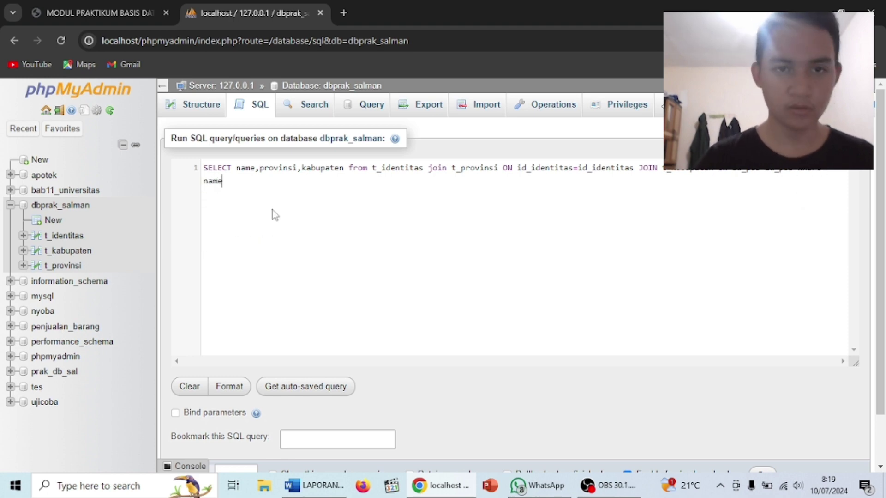
type("= '")
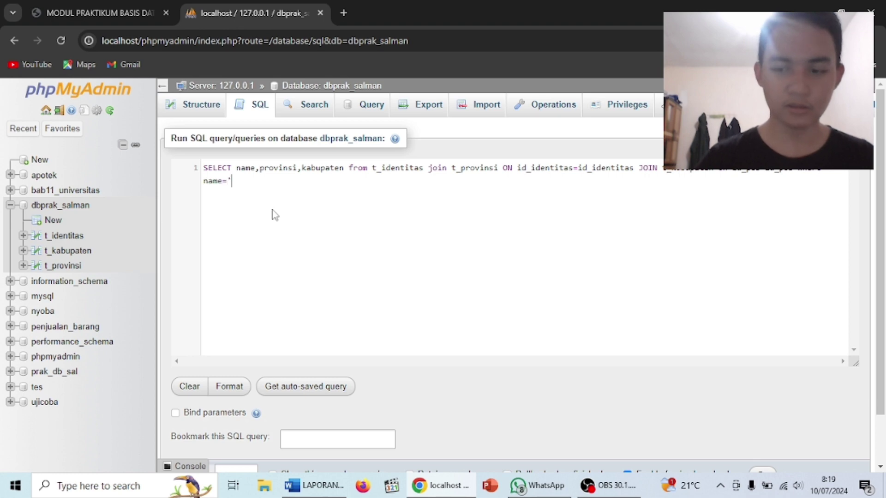
type("setio")
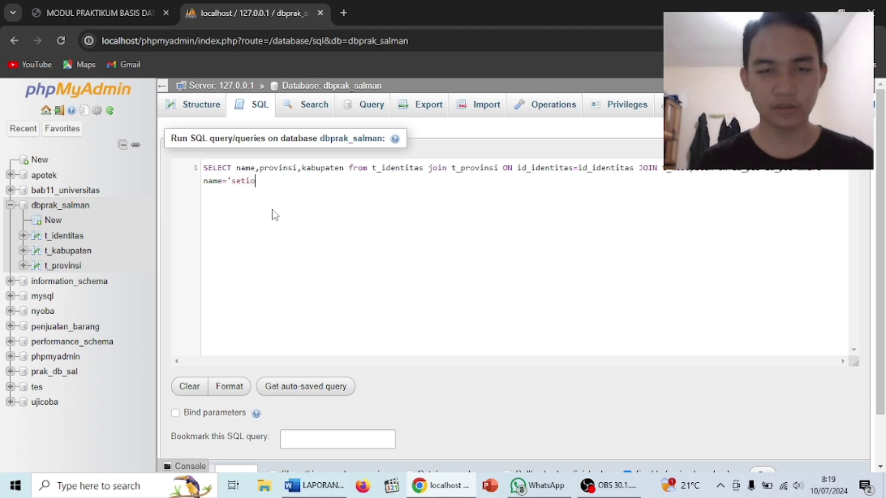
type("rini'")
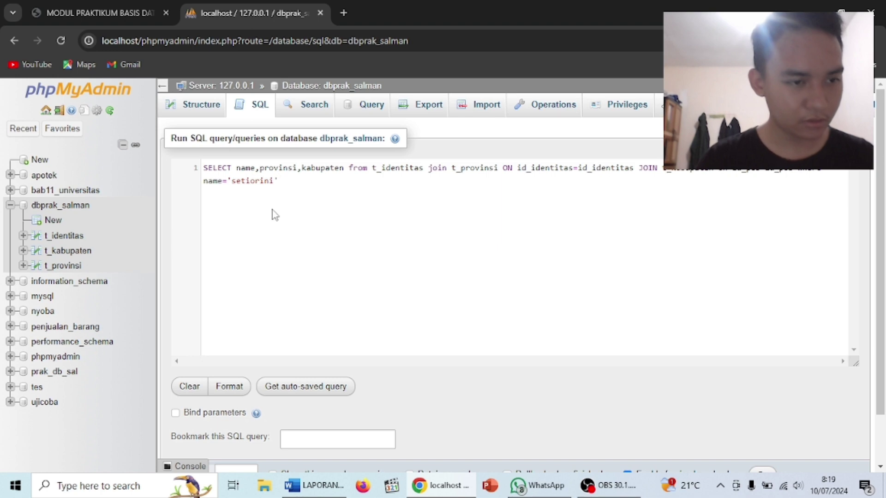
Extend the where clause with and provin='Lampung', capitalising the province name, followed by another and.
type("and")
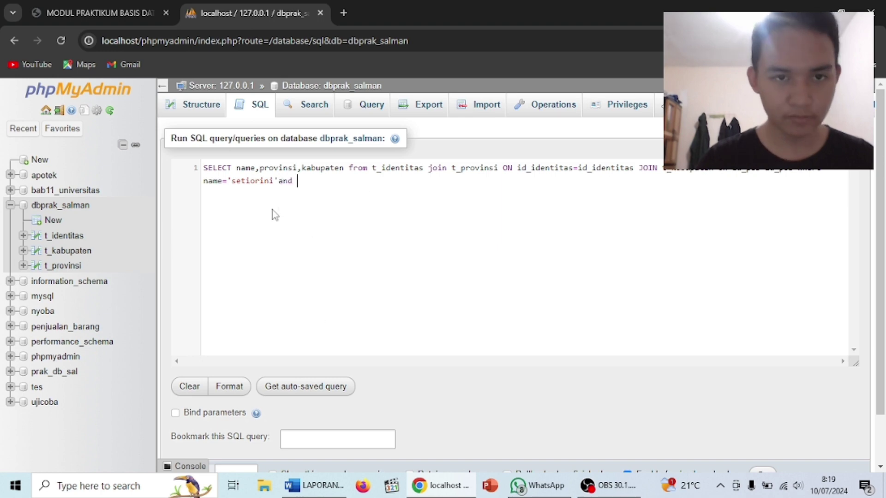
type("provin")
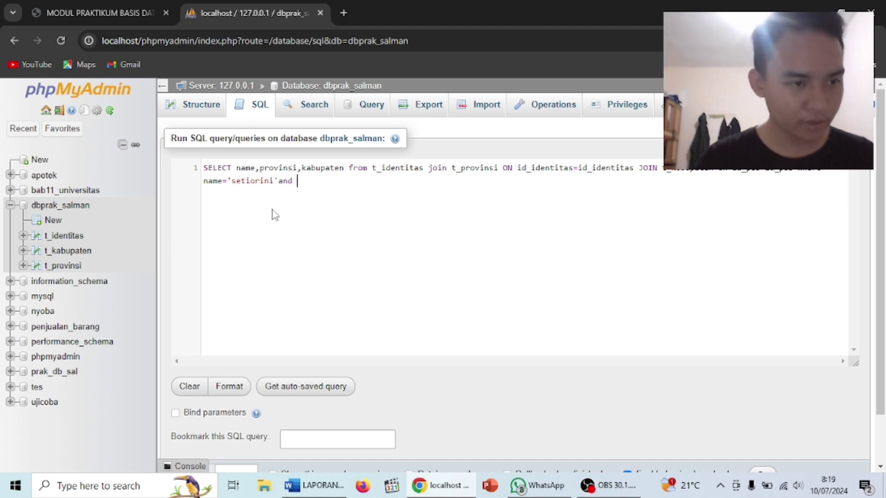
type("=")
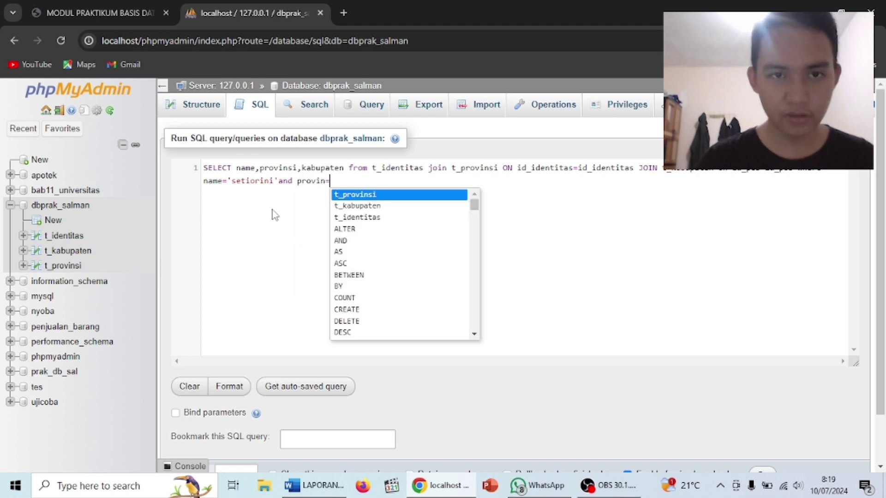
type("'lam")
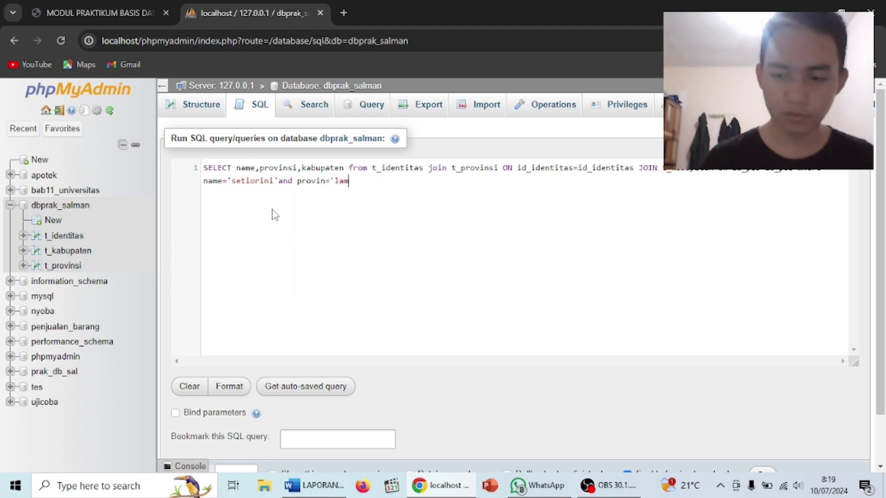
type("pu")
key("BackSpace")
key("BackSpace")
key("BackSpace")
key("BackSpace")
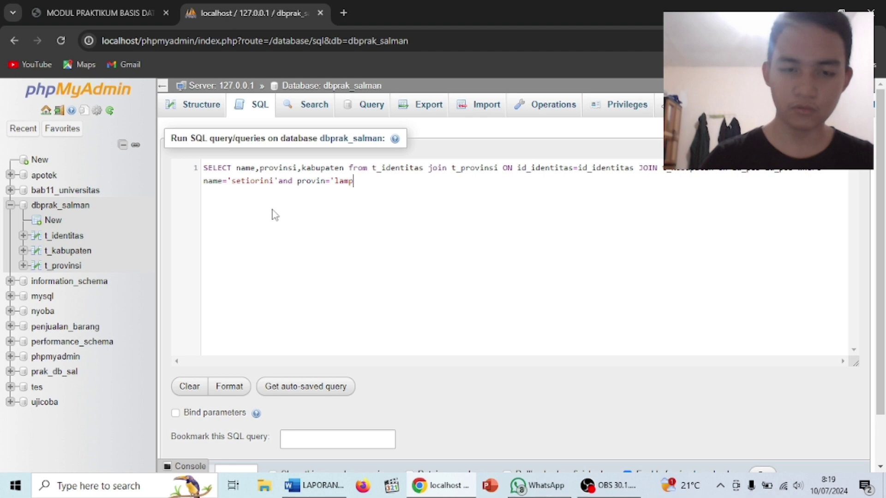
key("BackSpace")
type("Lam")
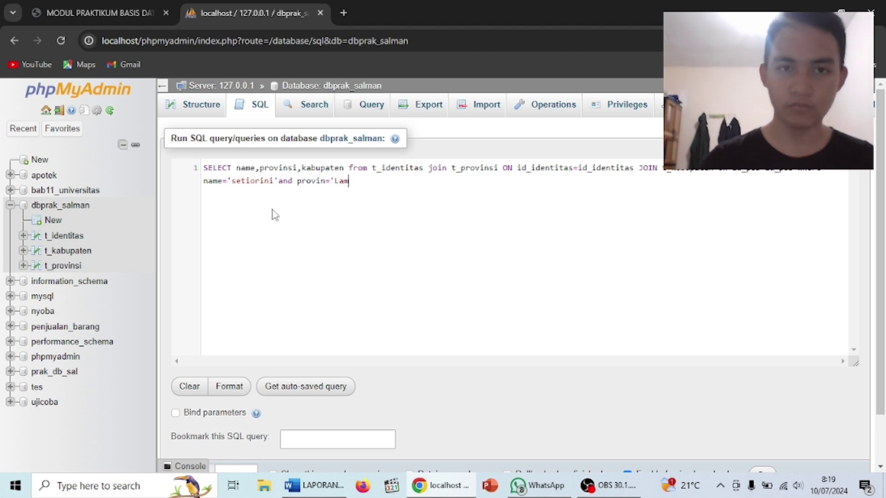
type("pung")
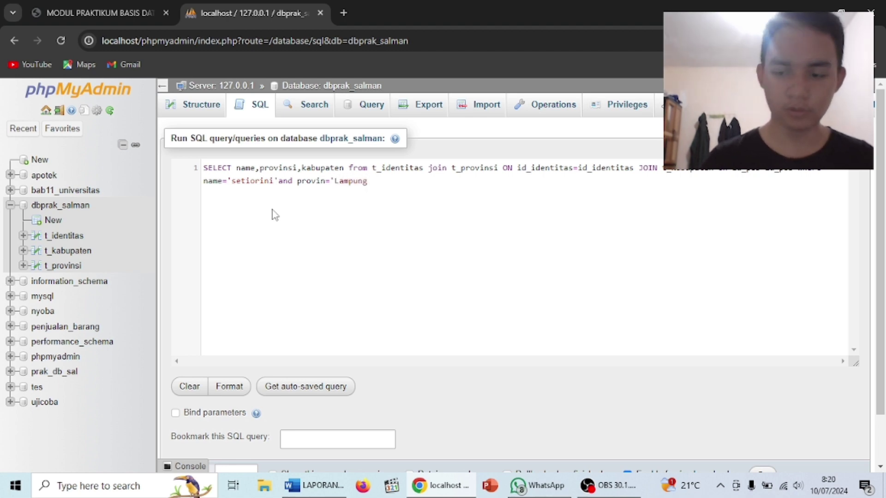
type("' and")
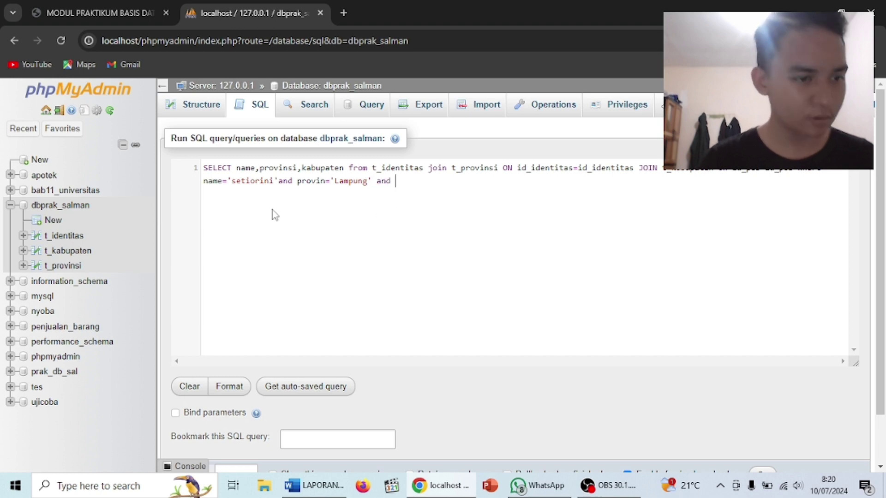
Complete the where clause with kabupaten='Lampung tangah', end the statement with a semicolon and run the query.
type(" kabu")
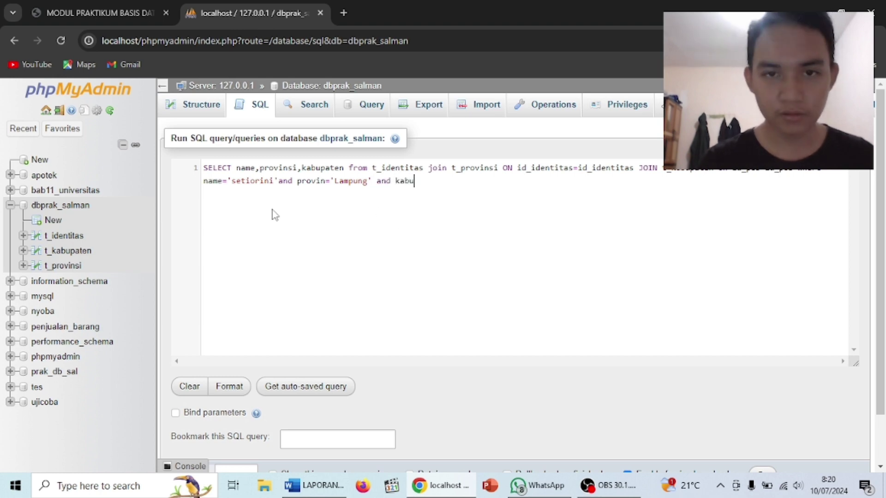
type("paten")
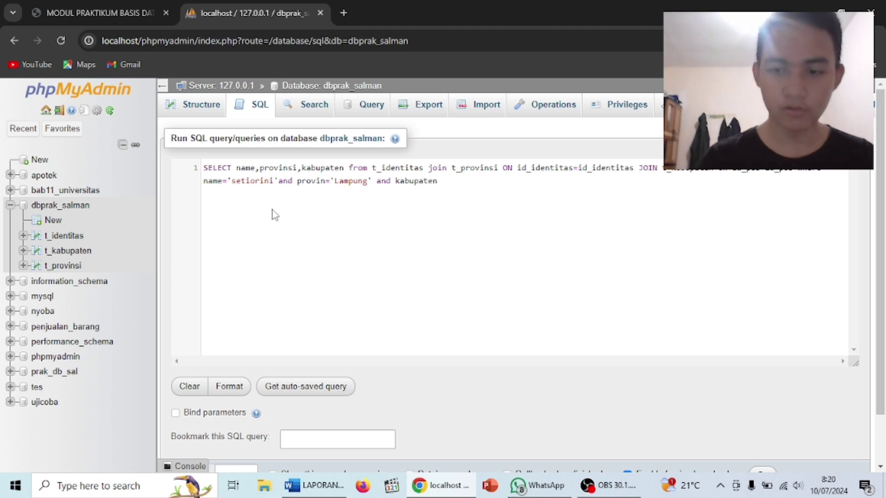
type("='")
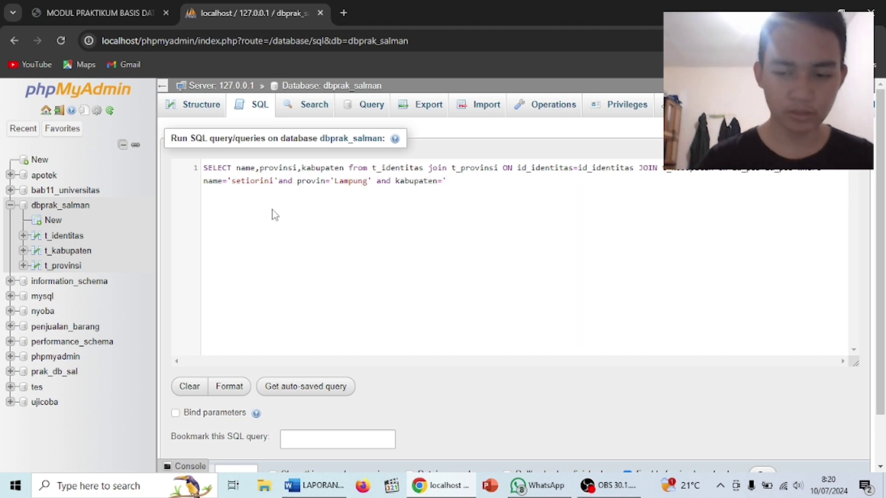
type("Lampun")
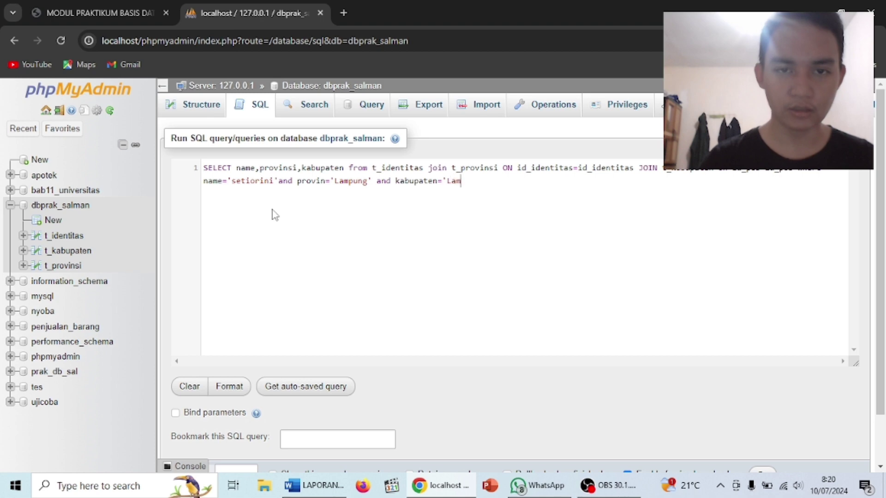
type("g tangah'")
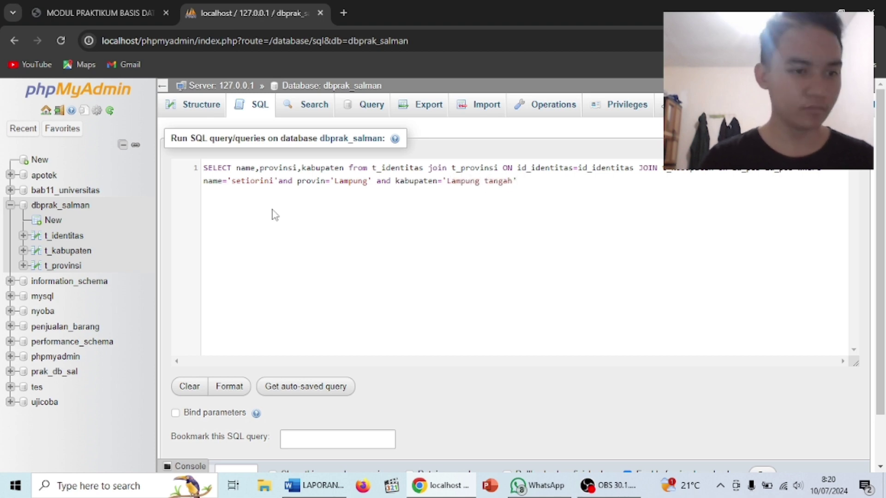
type(";")
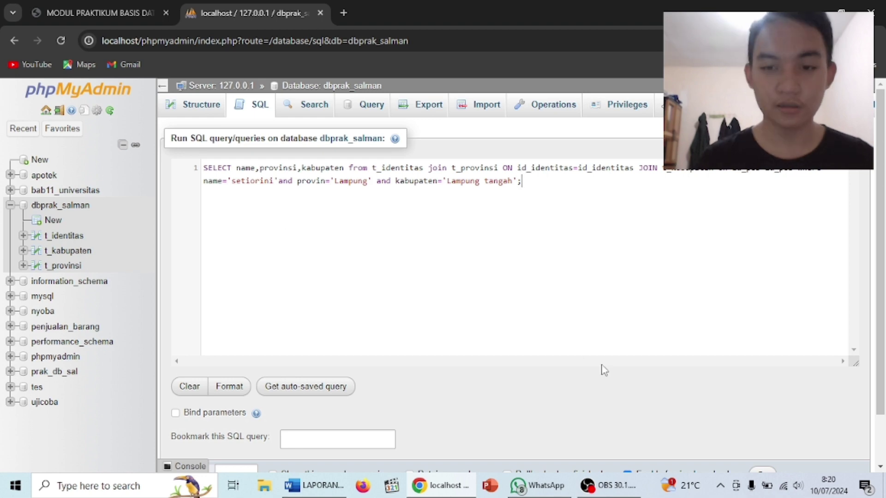
scroll(605, 370, "down", 1)
left_click(774, 421)
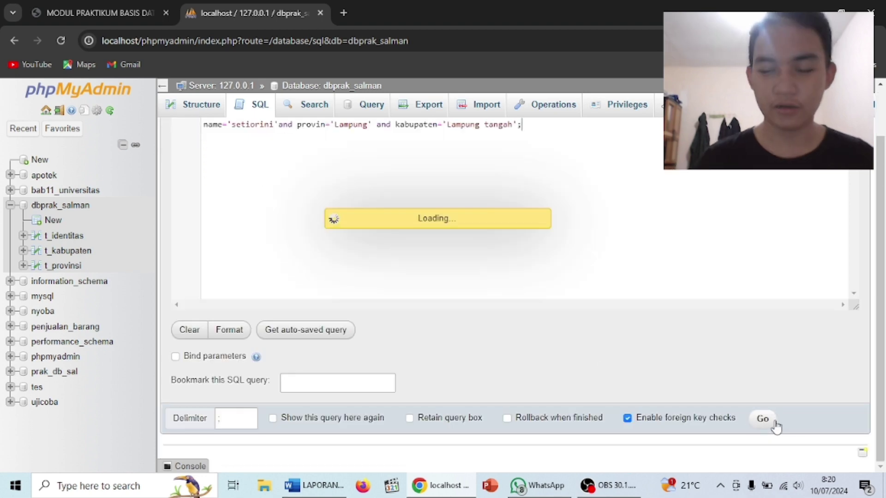
Correct the column name provin to provinsi in the where clause and run the query again.
scroll(693, 348, "up", 1)
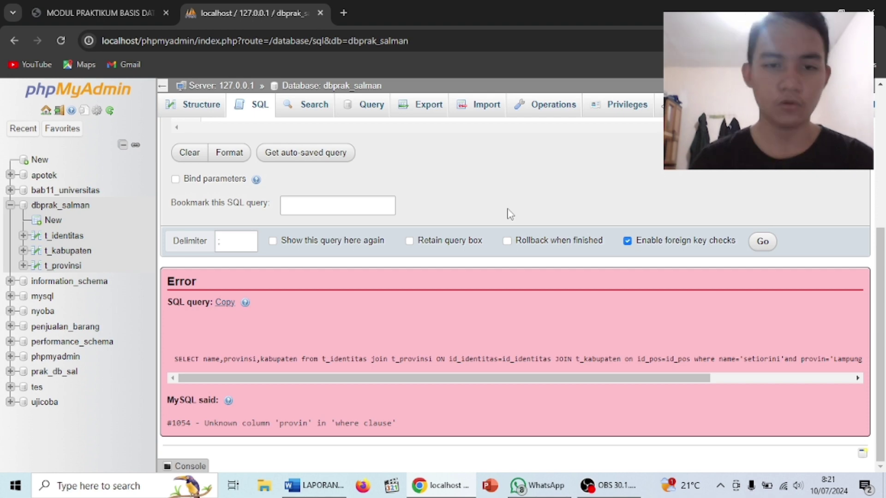
scroll(511, 214, "up", 5)
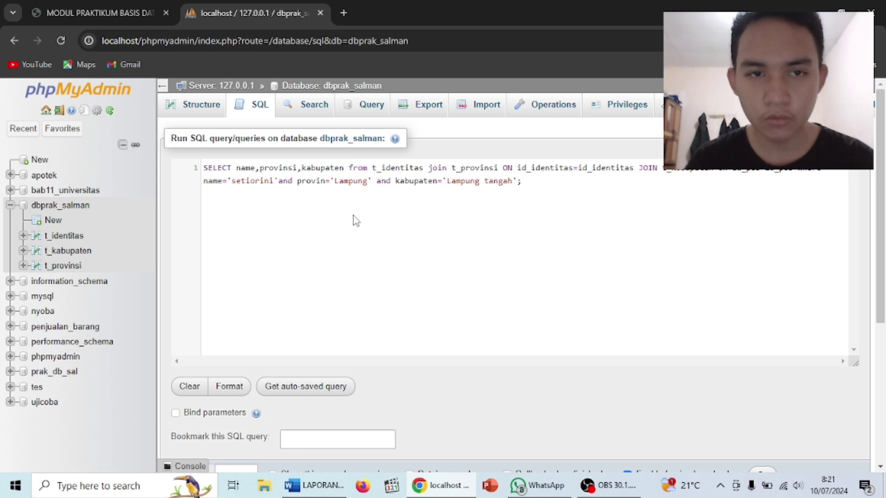
left_click(325, 180)
type("si")
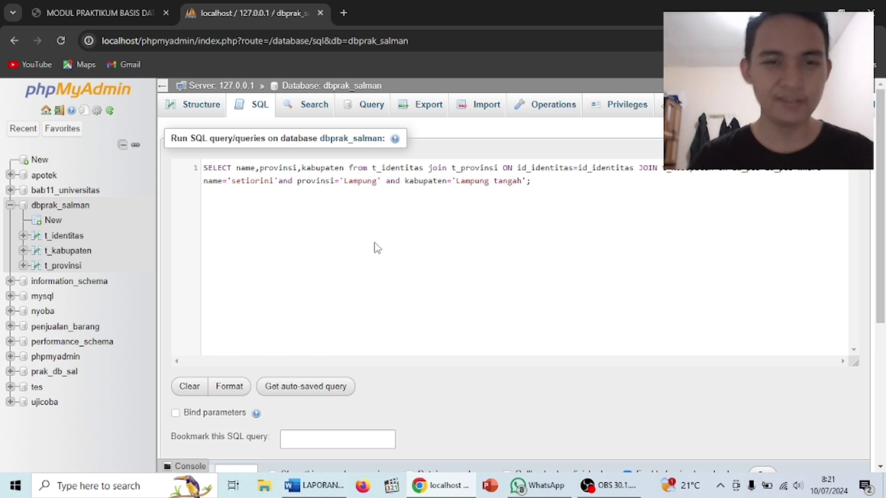
key("ctrl+Return")
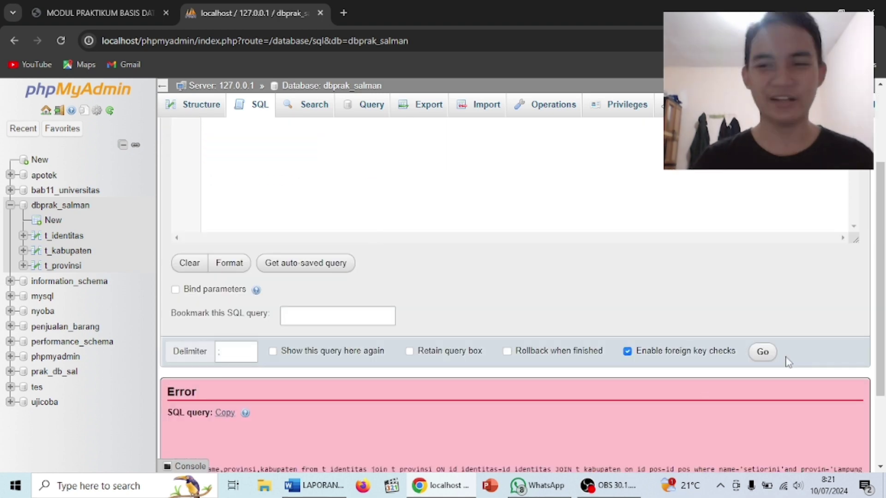
left_click(763, 356)
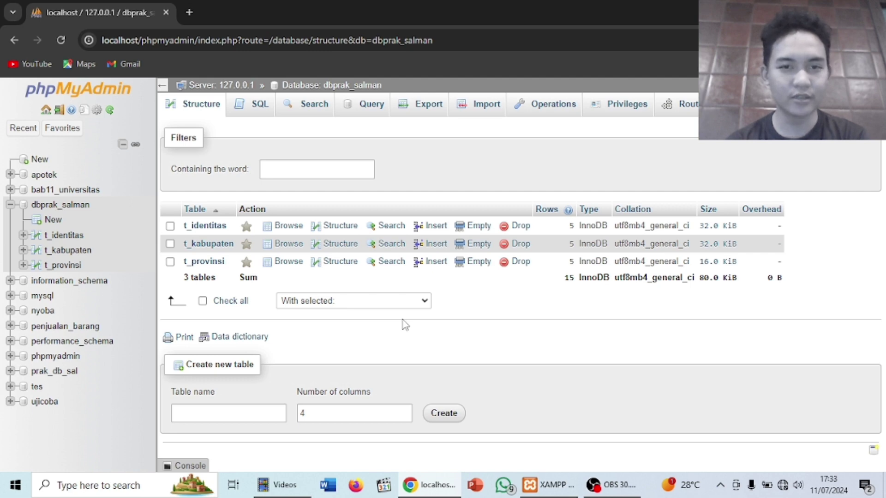
Start a new SQL query on the dbprak_salman database that selects the columns name, provinsi and kabupaten.
left_click(252, 105)
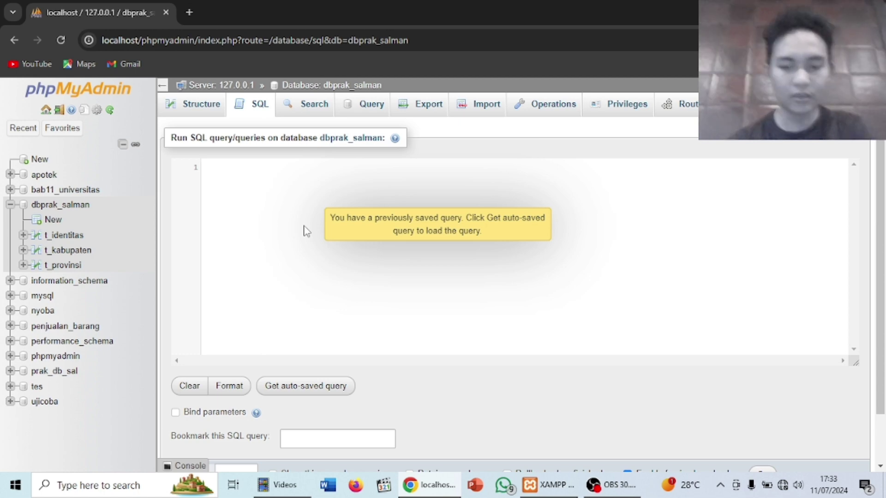
type("sele")
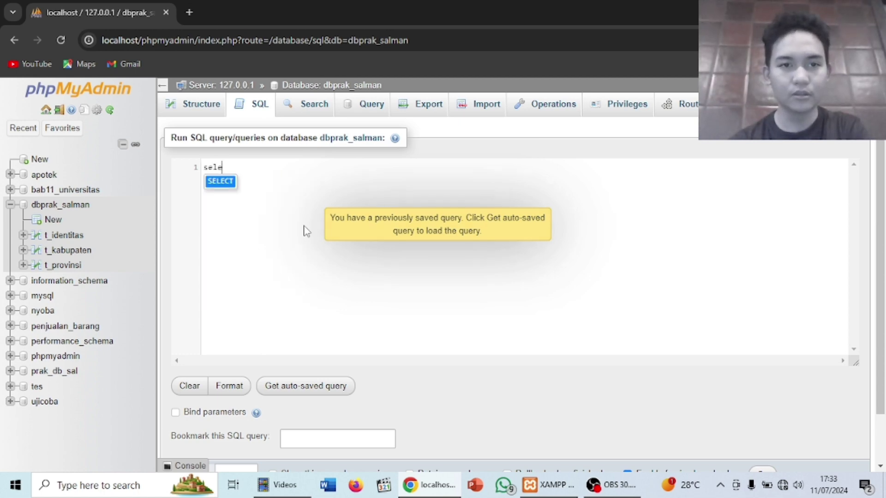
key("Return")
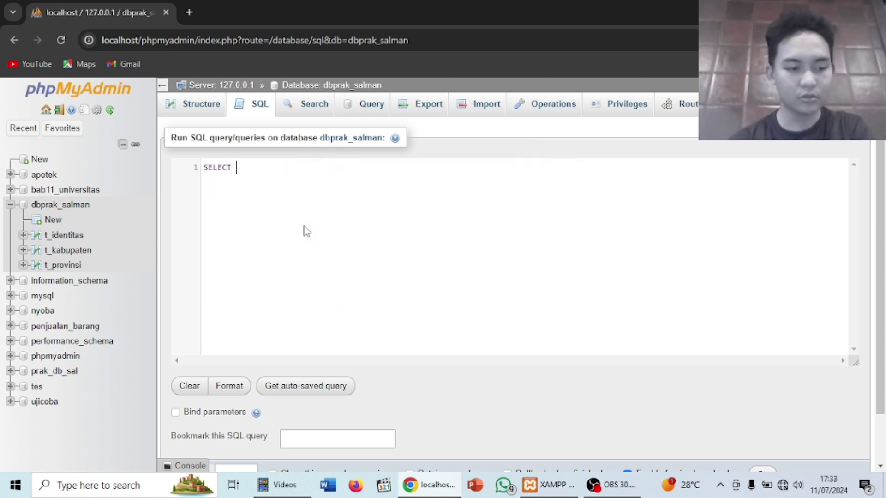
type("name,")
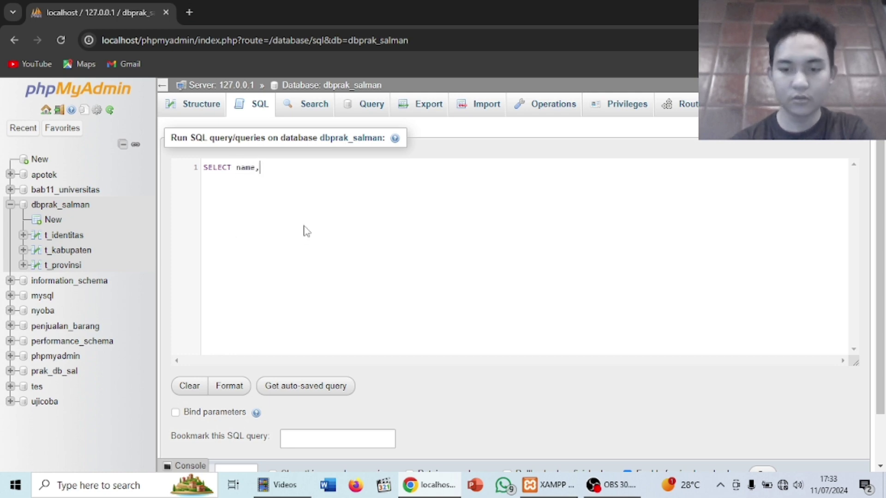
type("pro")
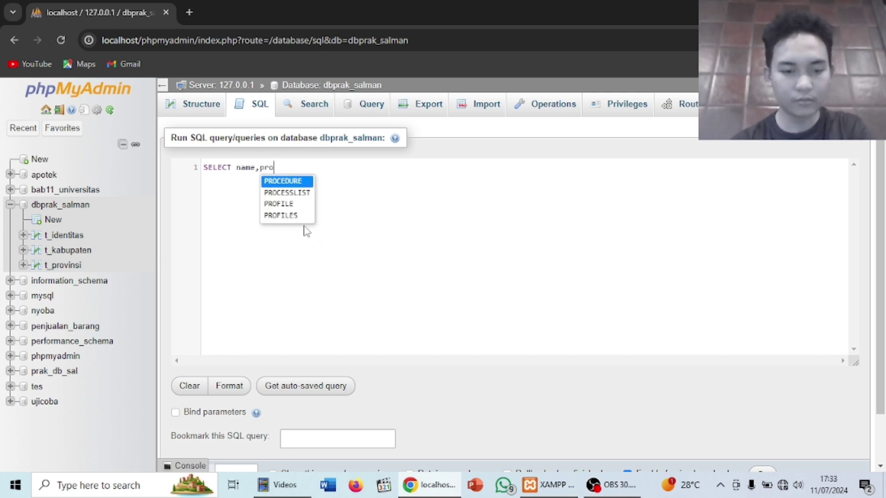
type("vinsi")
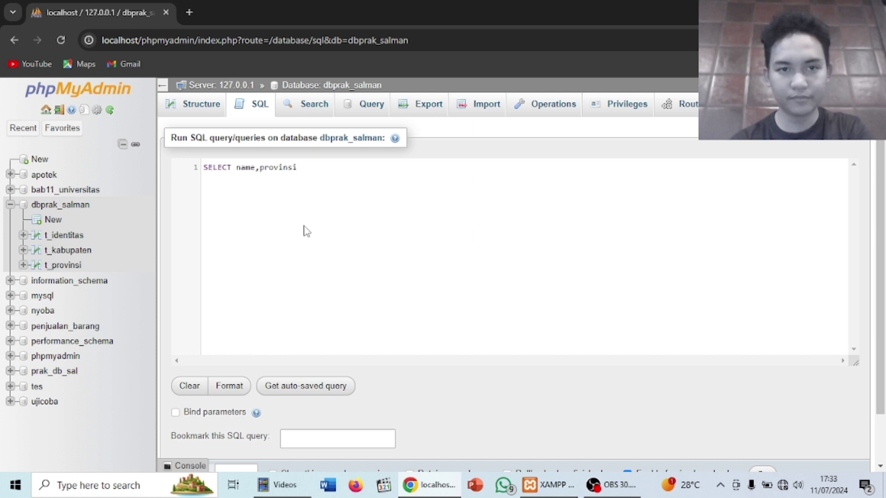
type(",kabu")
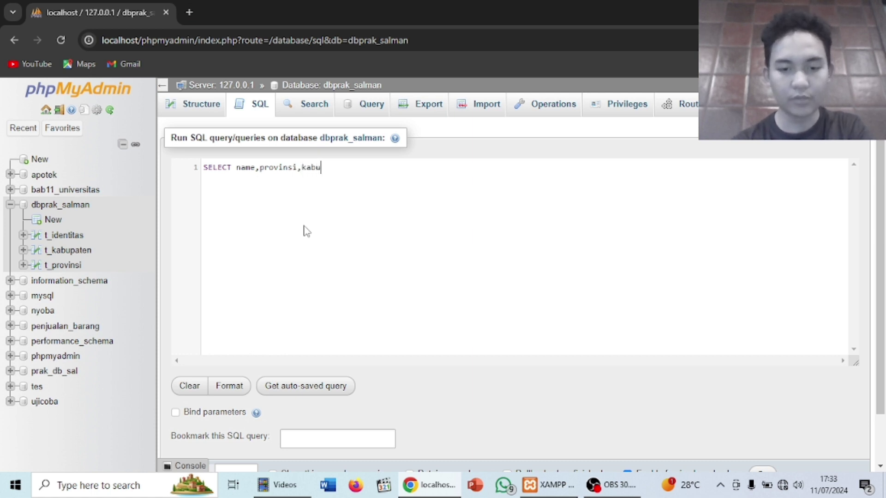
type("paten")
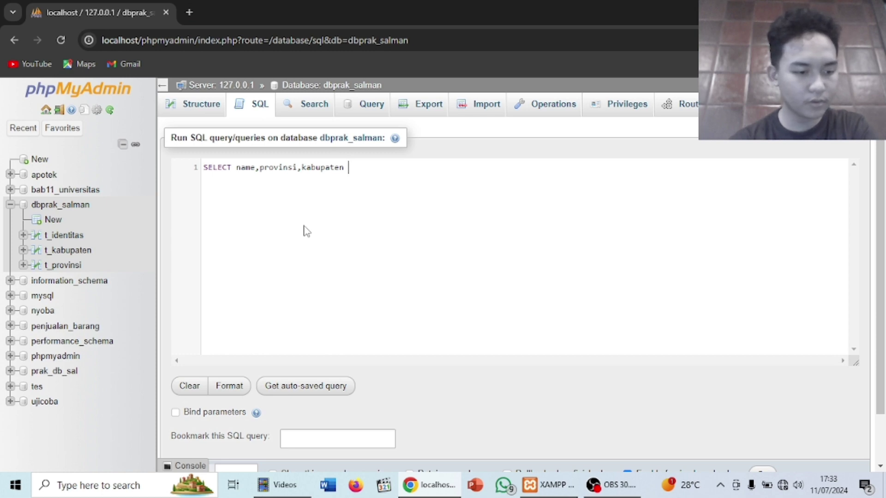
Add from t_identitas to the query and join the t_provinsi table to it.
type("from t")
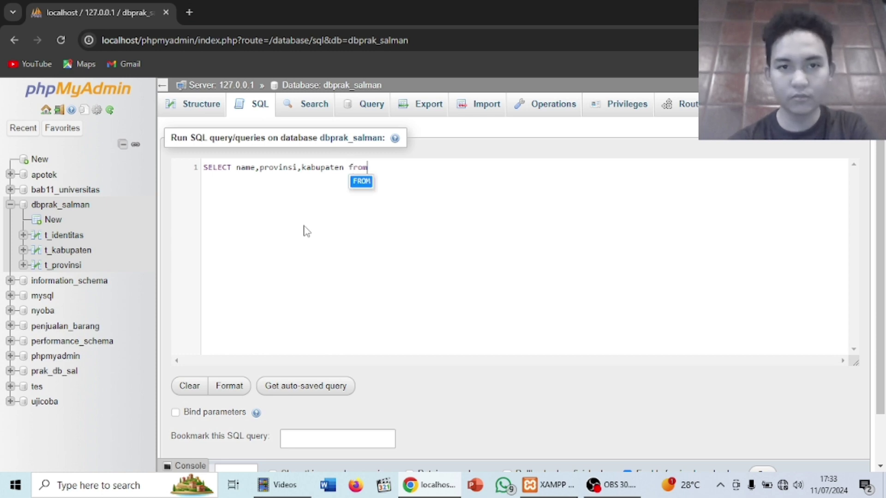
key("Down")
key("Down")
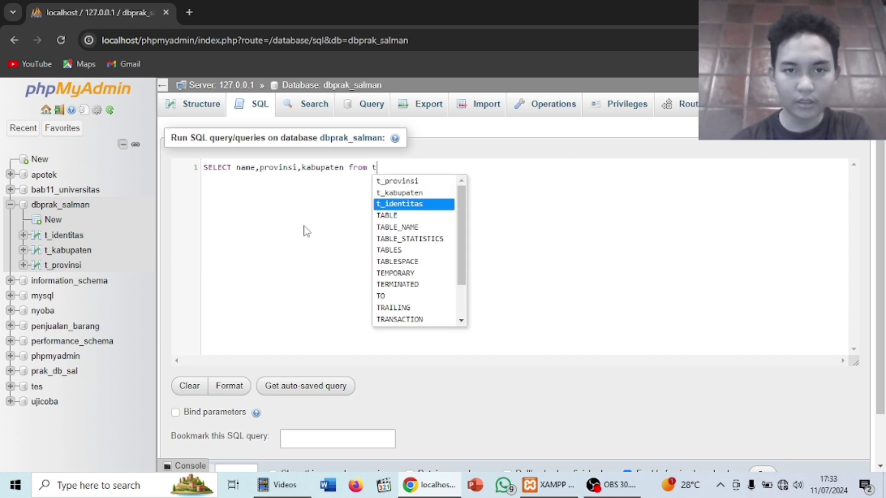
key("Return")
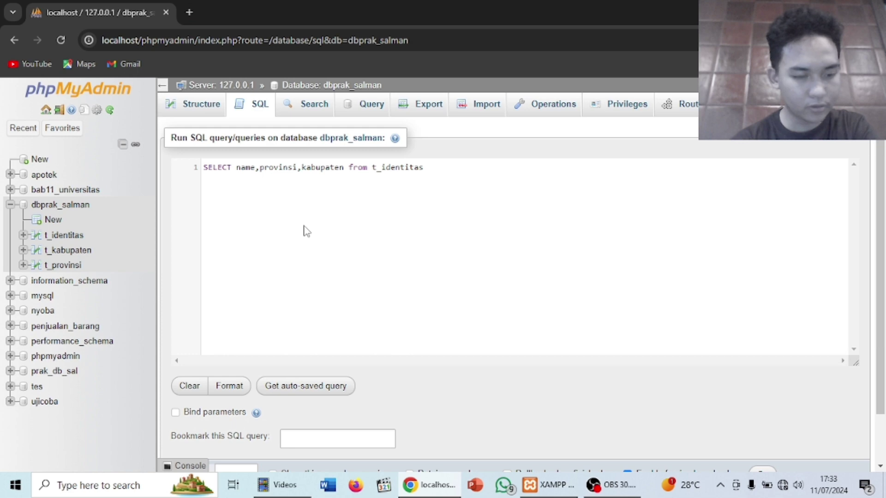
type("join ")
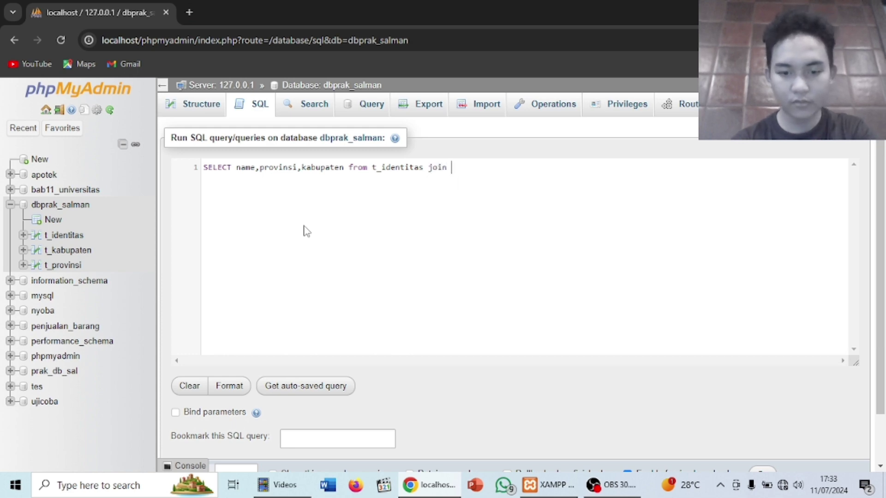
type("t")
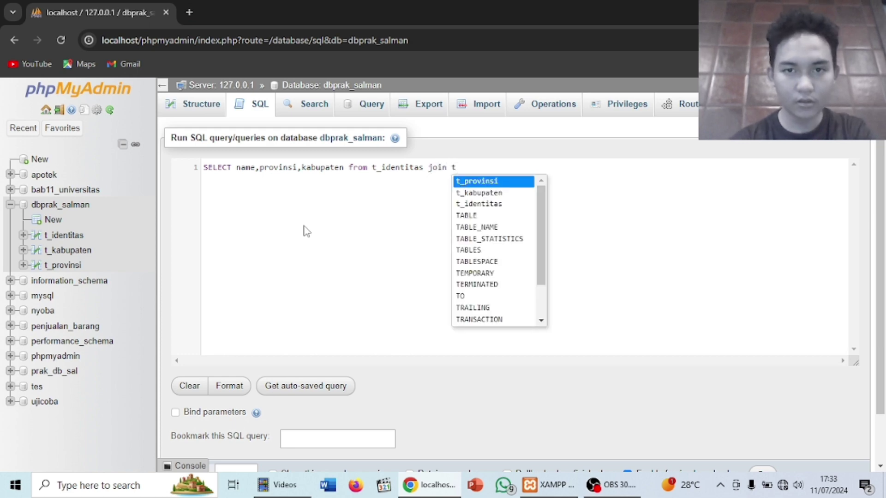
key("Down")
key("Up")
key("Return")
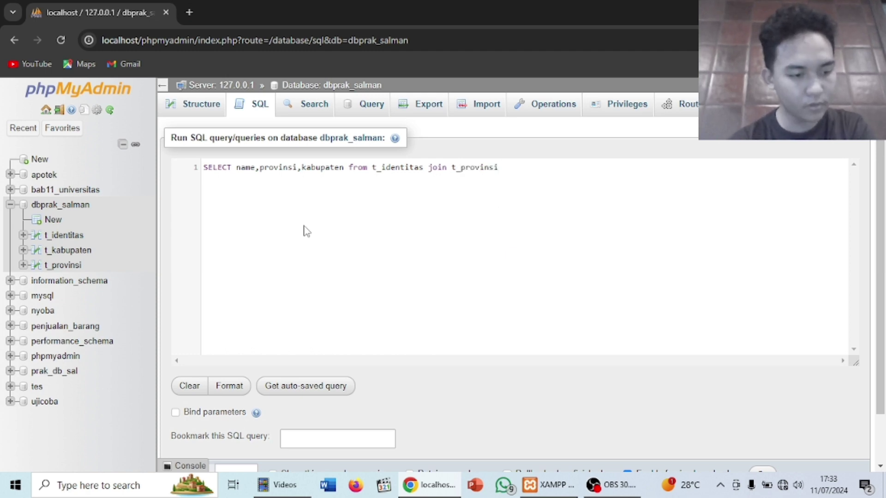
Add the join condition on id_identitas=id_identitas for the t_provinsi table.
type("on id")
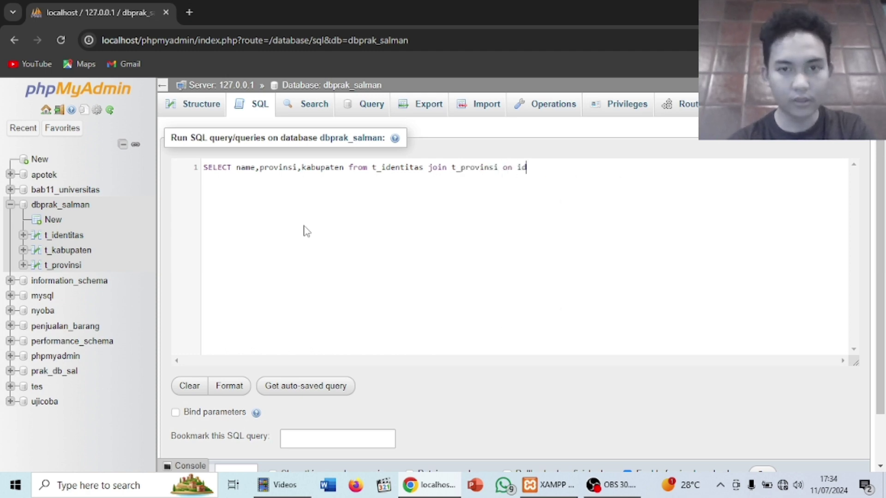
type("_")
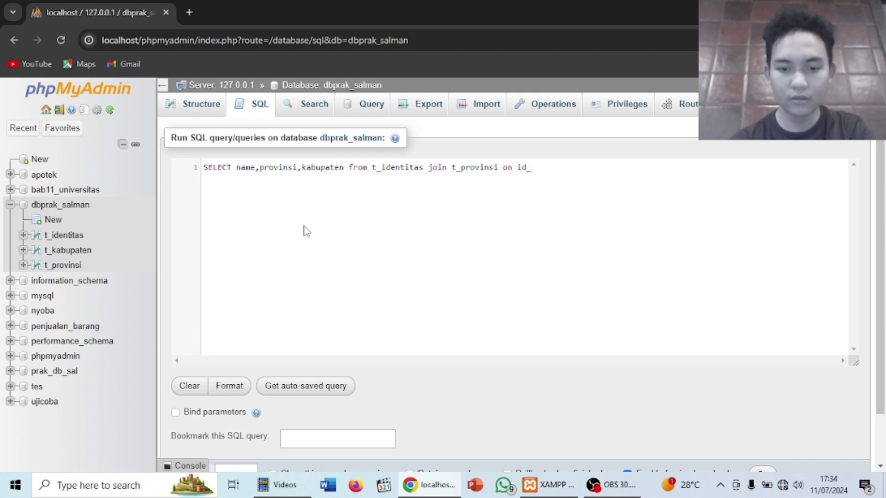
type("identita")
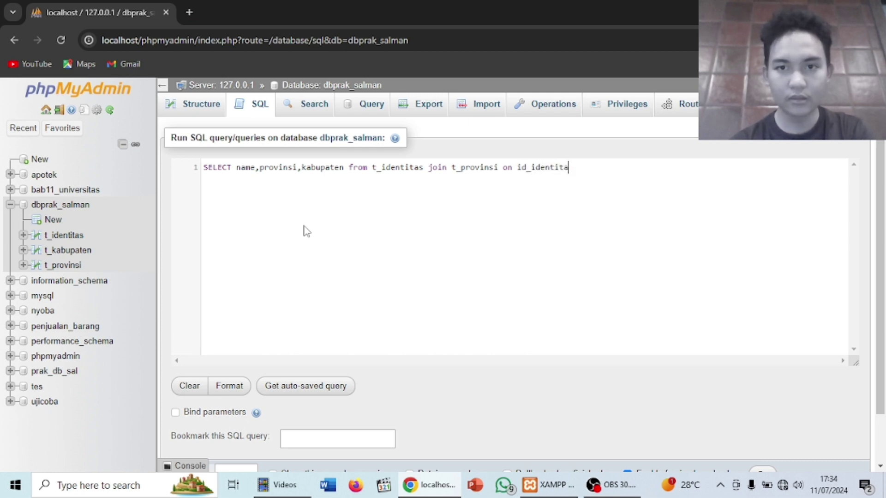
type("s=")
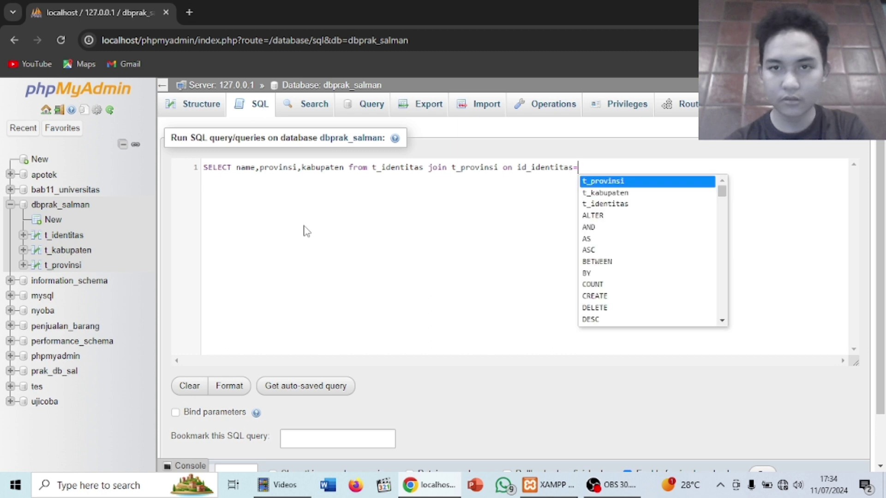
type("i")
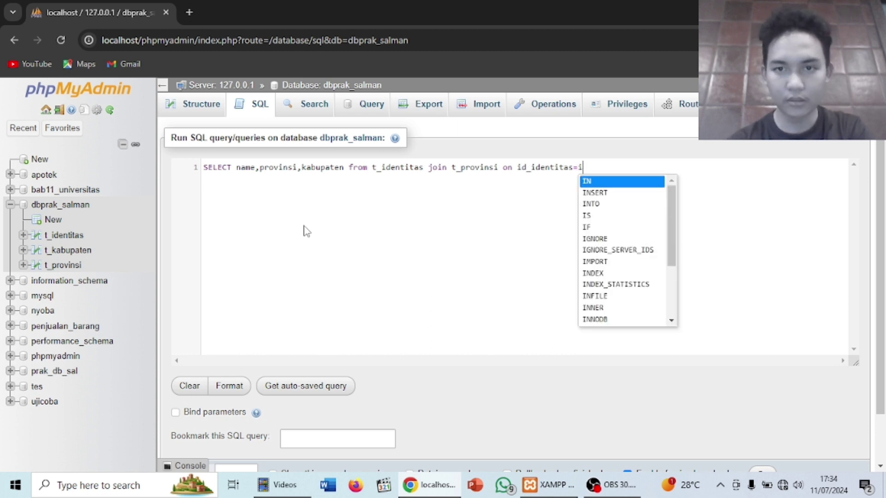
type("d")
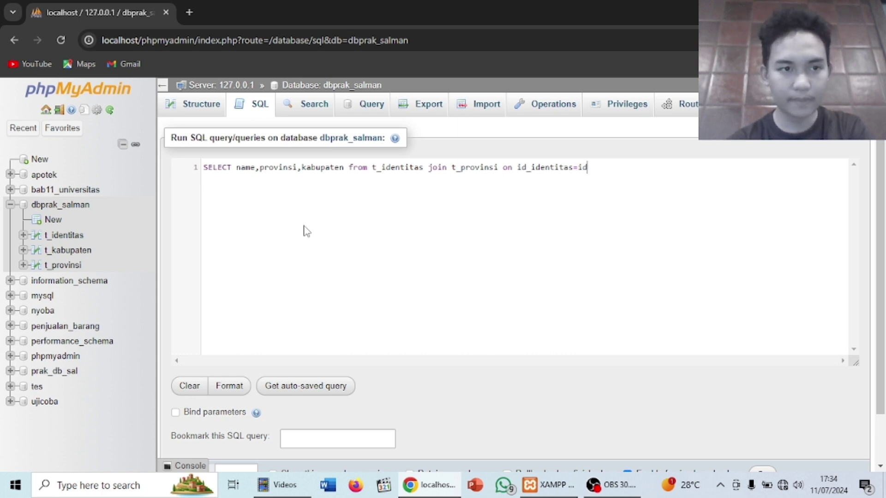
type("_identitas")
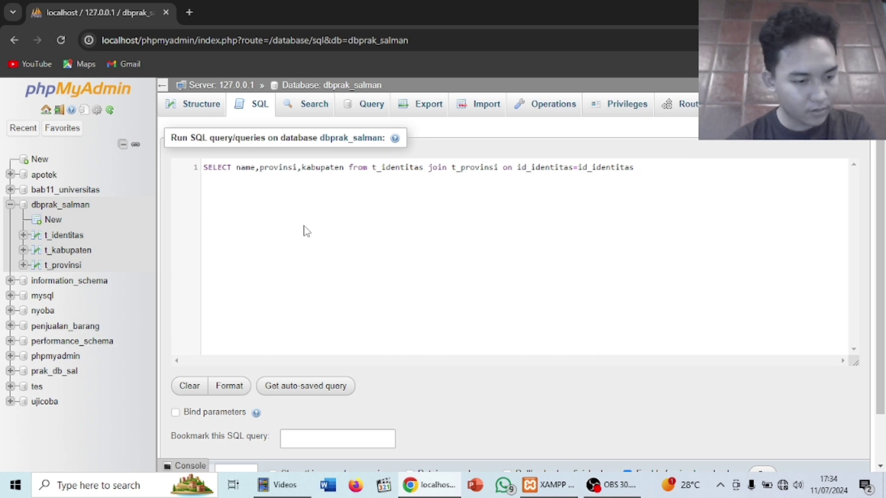
Join the t_kabupaten table with the condition on id_pos=id_pos.
type("join ")
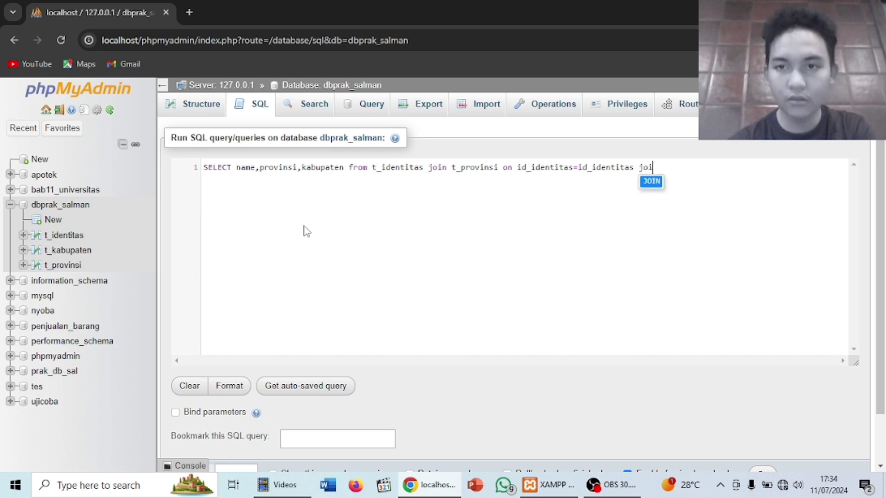
type("t")
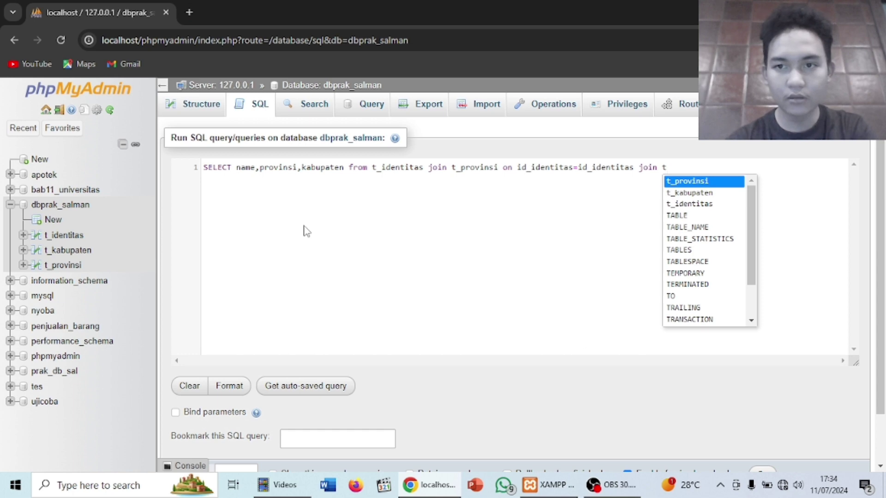
key("Down")
key("Return")
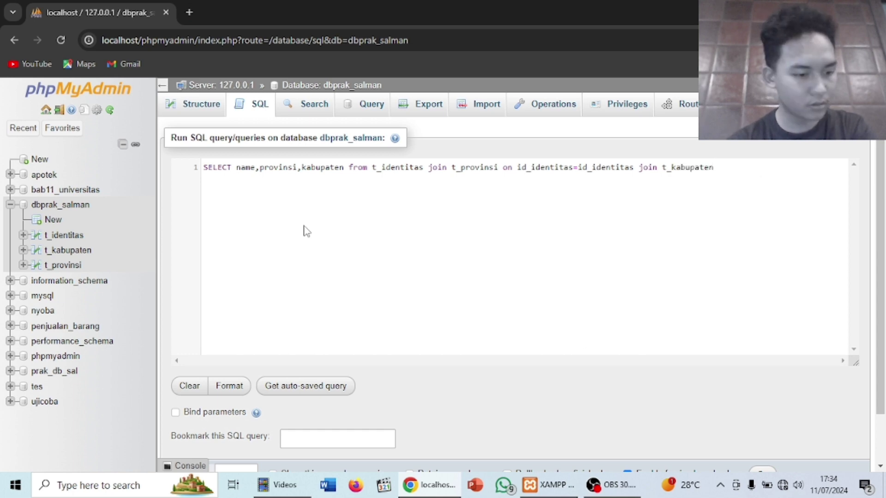
type("on ")
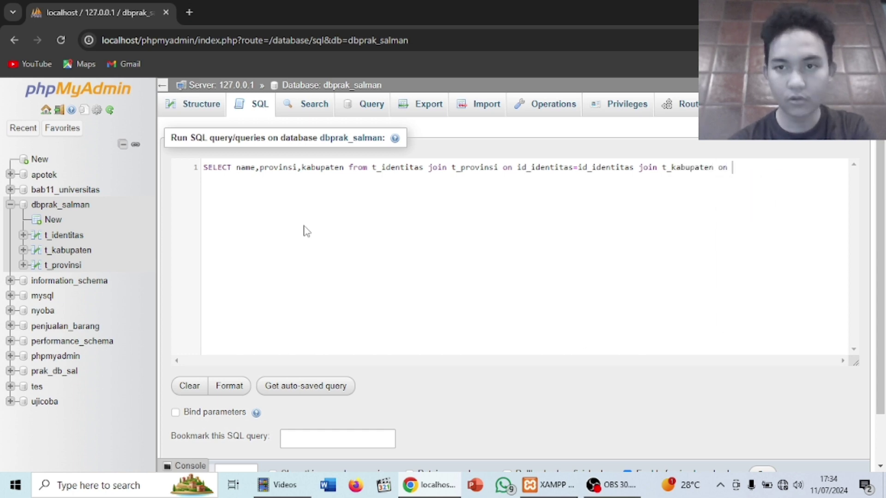
type("id_")
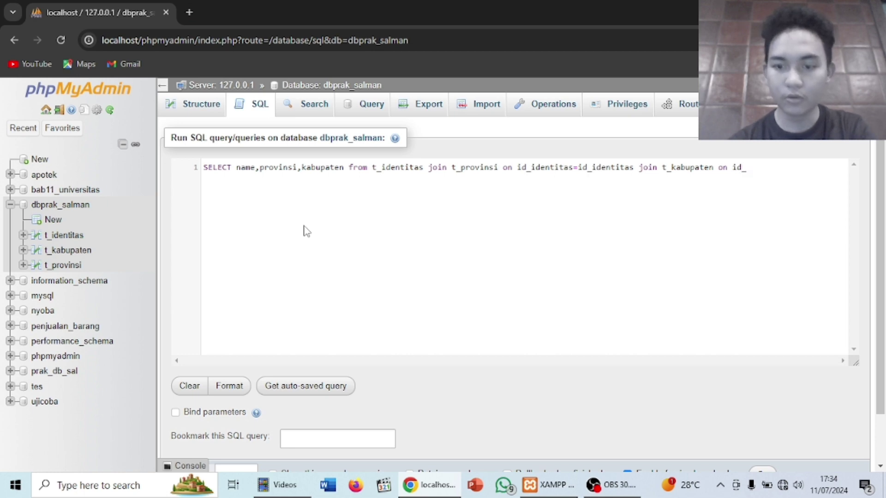
type("pos")
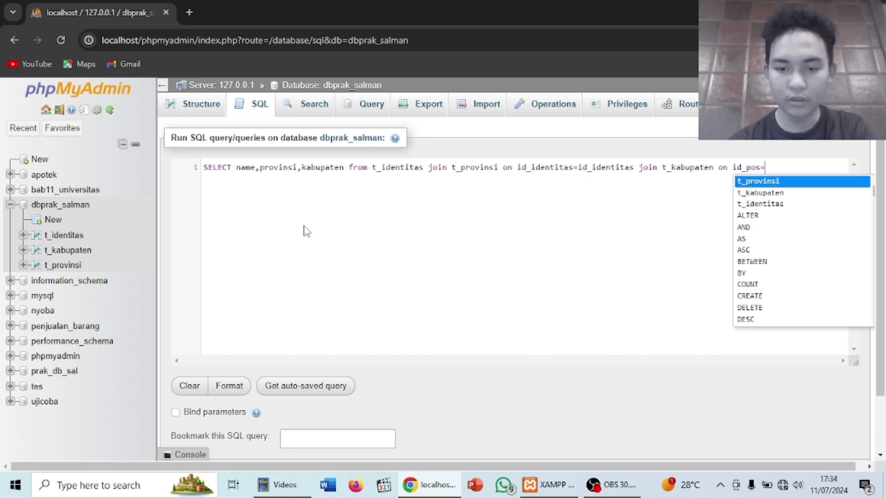
type("=id")
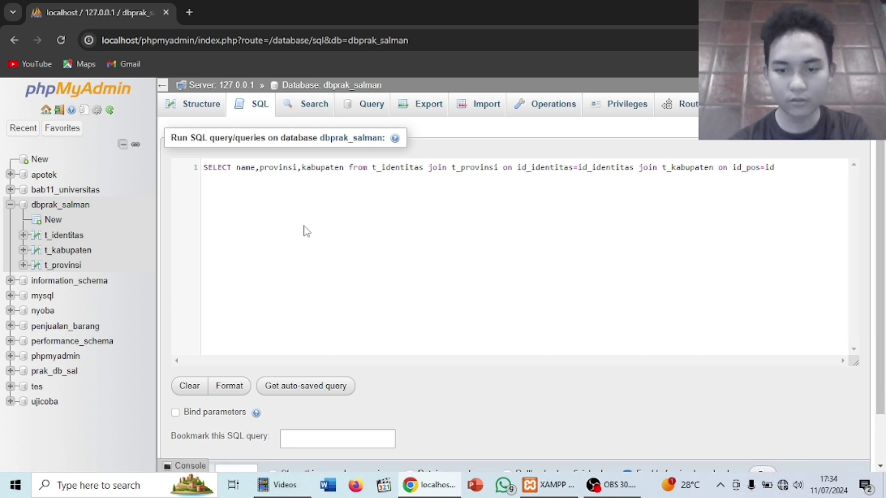
type("_")
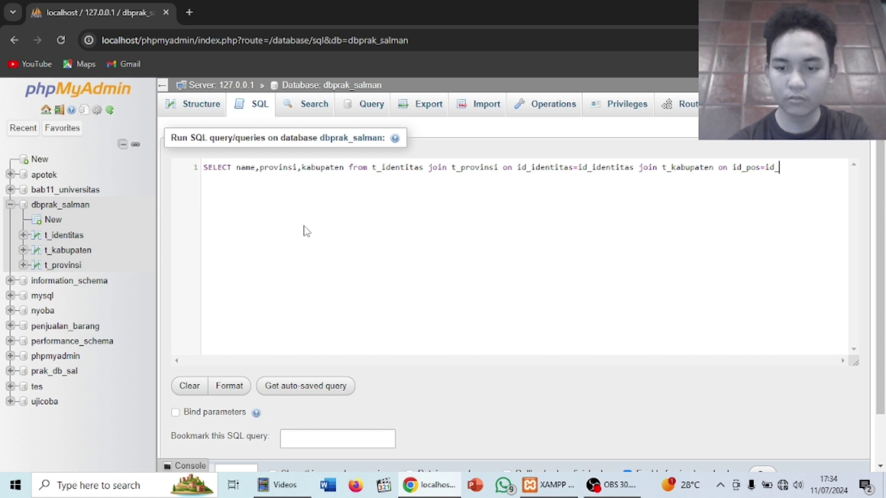
type("pos ")
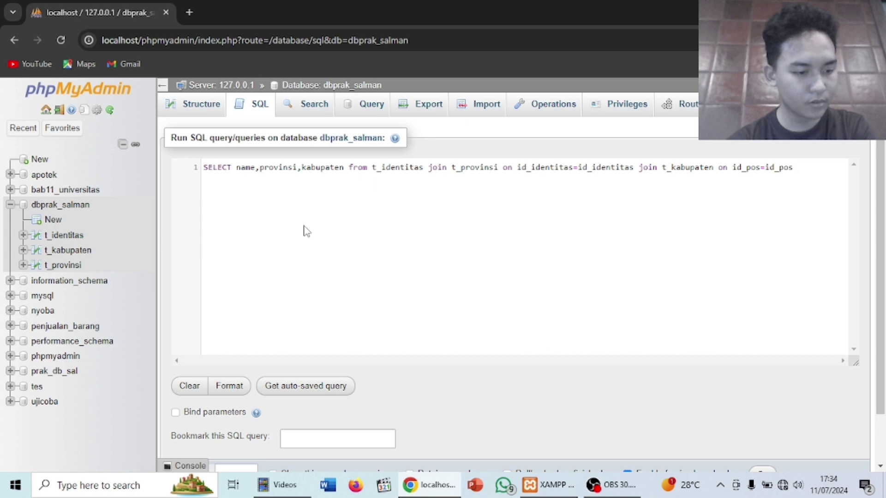
Add a where clause to the query that matches the name column to the person's name.
type("where ")
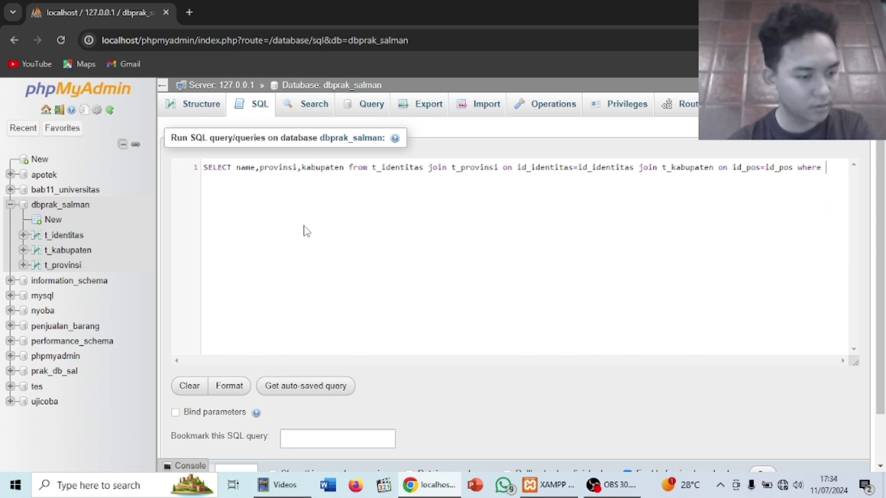
type("name")
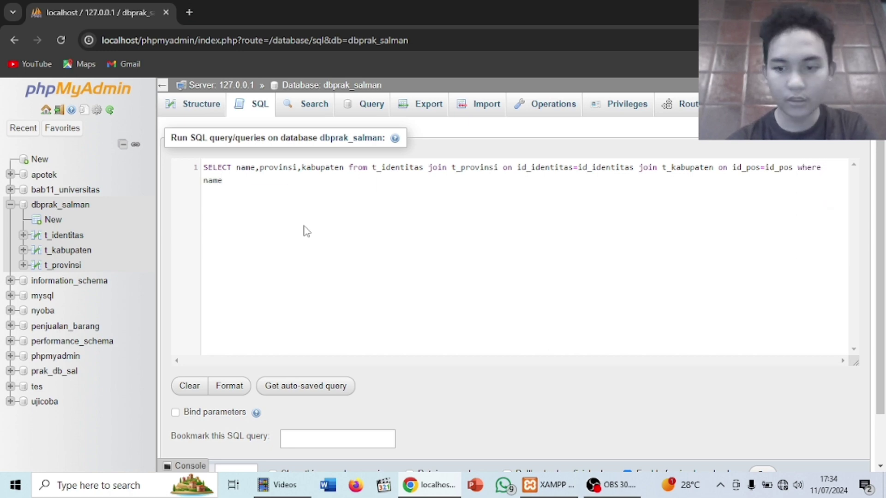
type("='se")
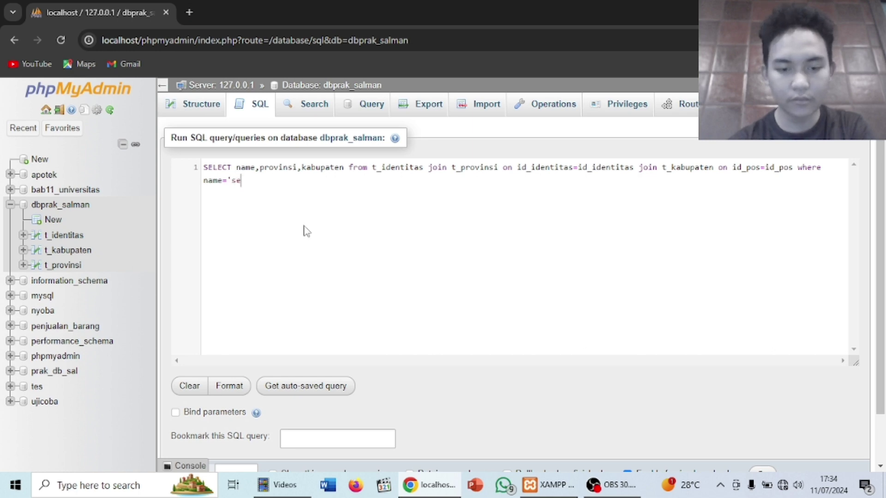
type("t")
key("BackSpace")
key("BackSpace")
key("BackSpace")
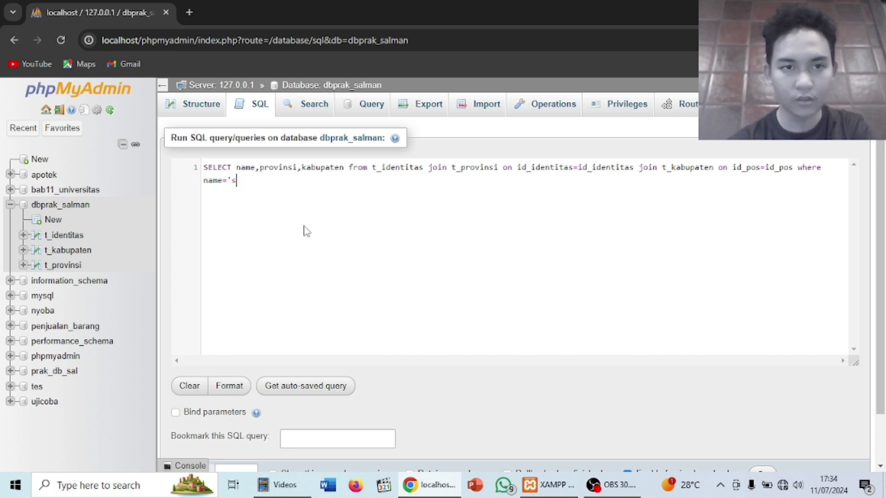
type("Se")
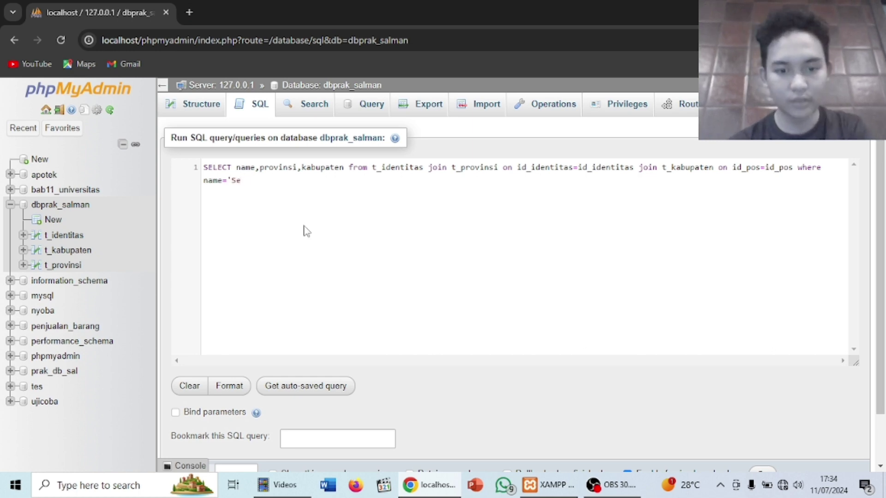
type("tiorini")
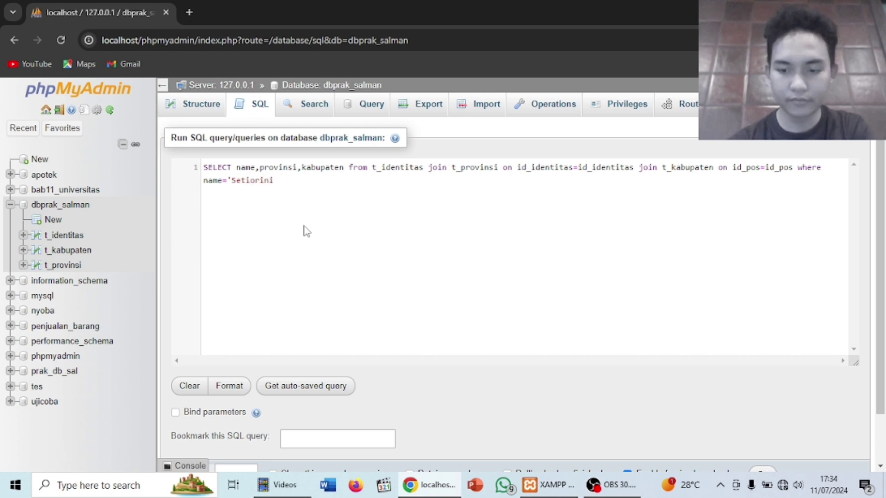
type("' ")
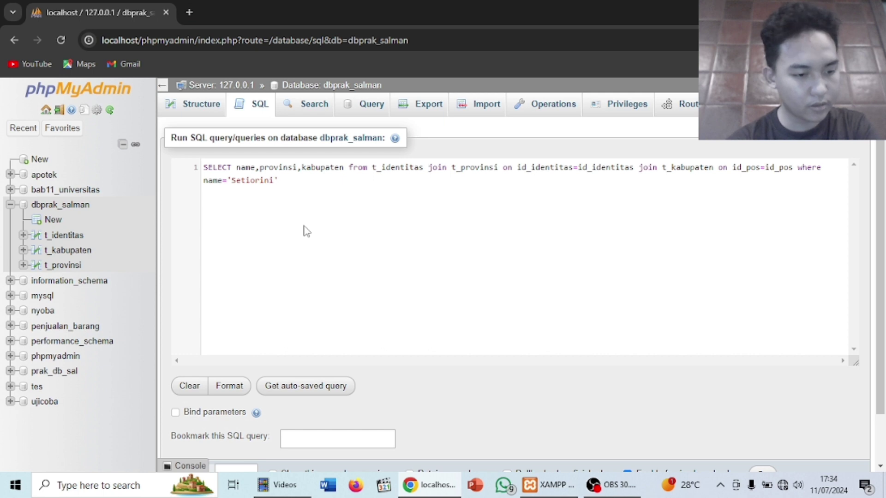
Extend the where clause with the condition and provinsi='Lampung'.
type("and ")
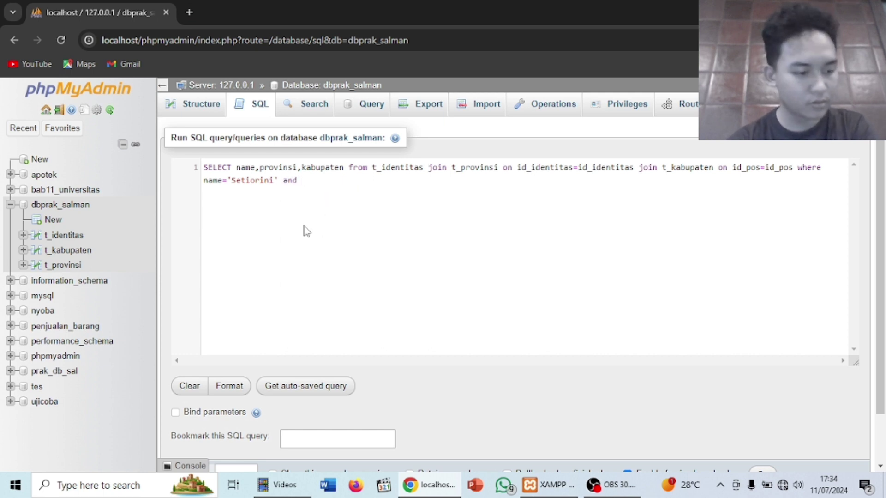
type("provinsi")
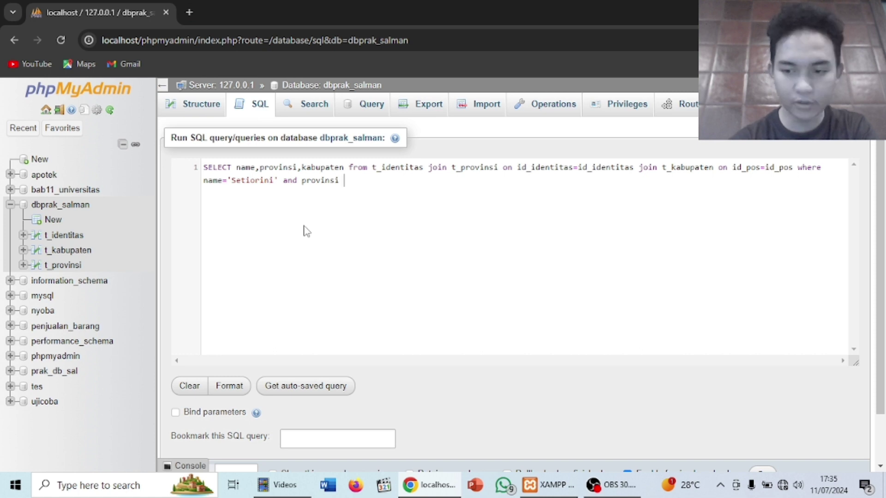
key("BackSpace")
type("='")
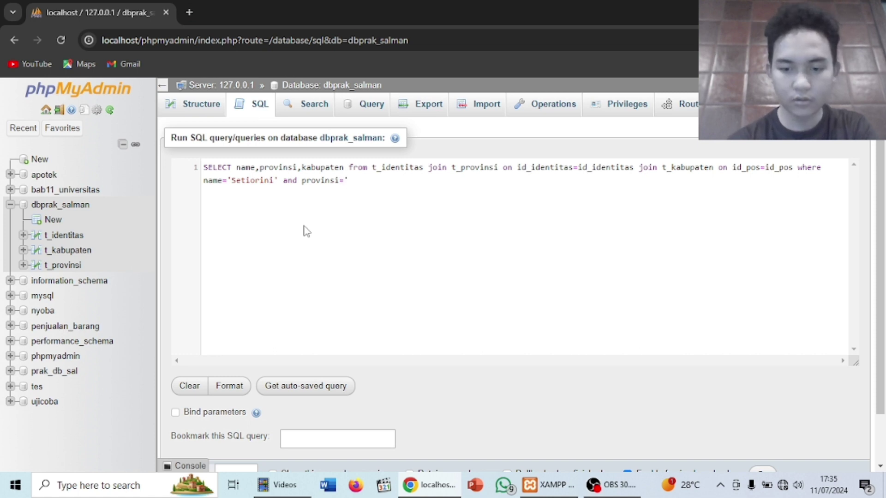
type("Lampun")
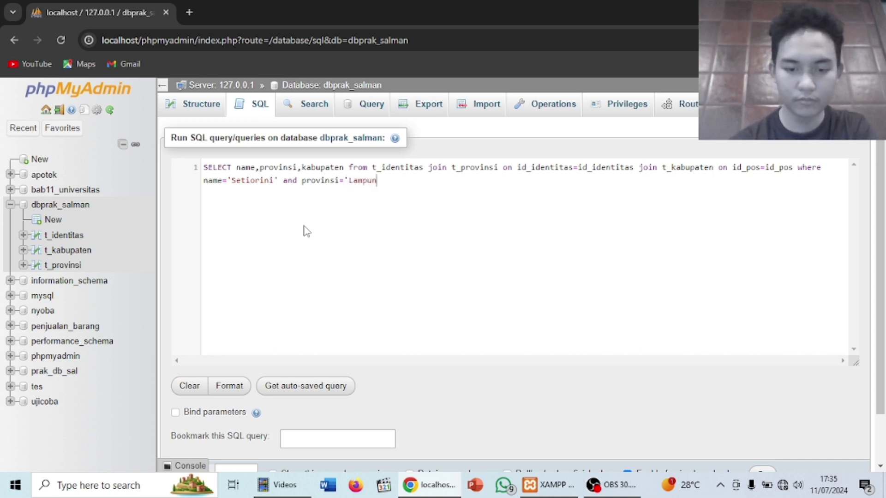
type("g'")
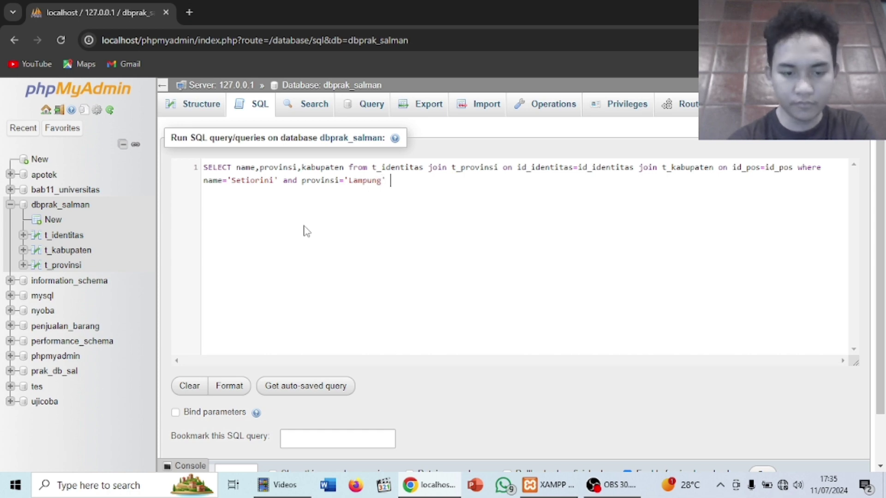
Add the condition and kabupaten='Lampung tengah' to close the statement with a semicolon, and run the query.
type(" and ")
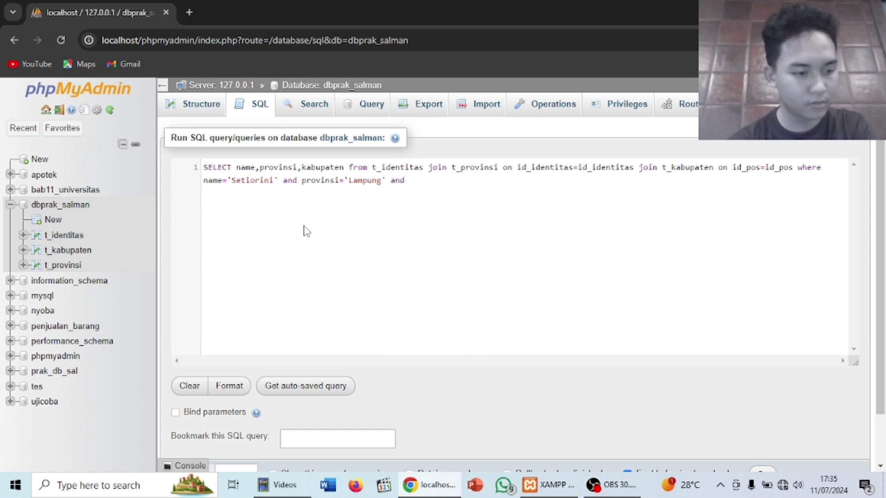
type("kabu")
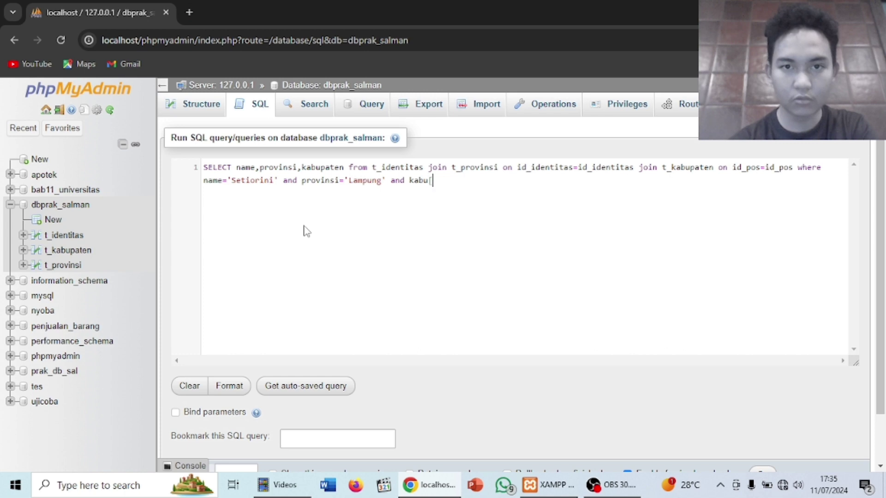
type("pate")
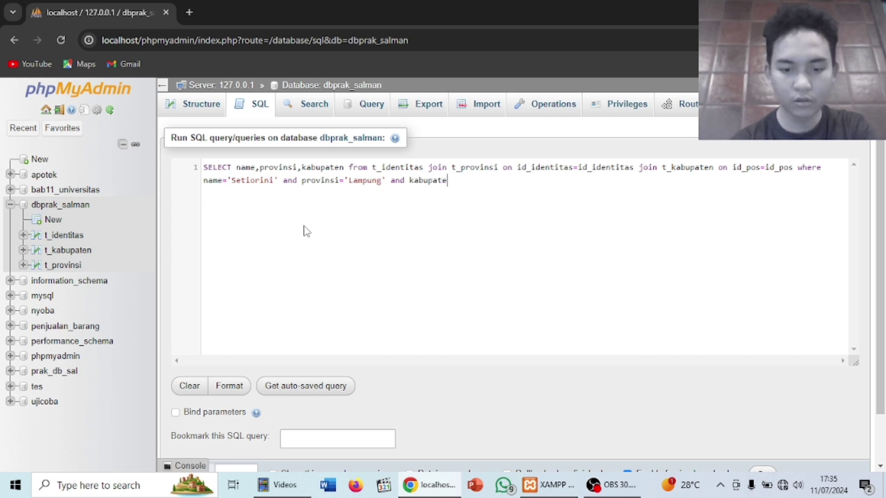
type("n=")
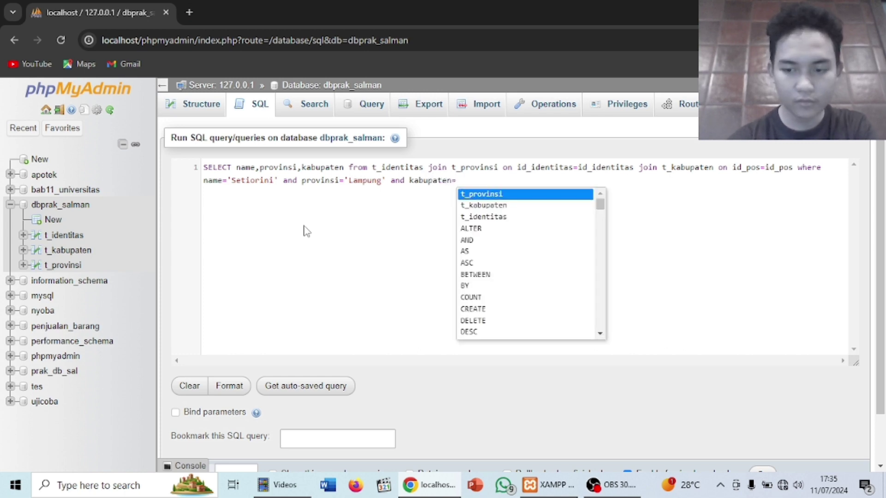
type("''")
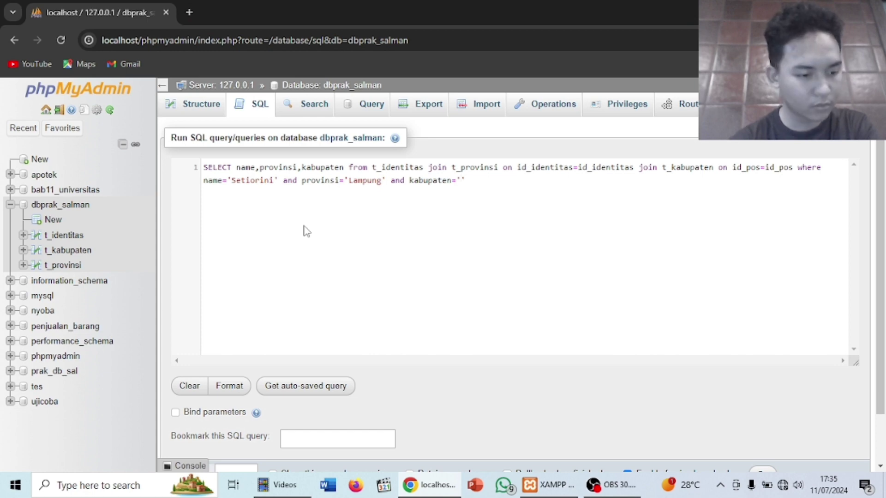
type("Lampung")
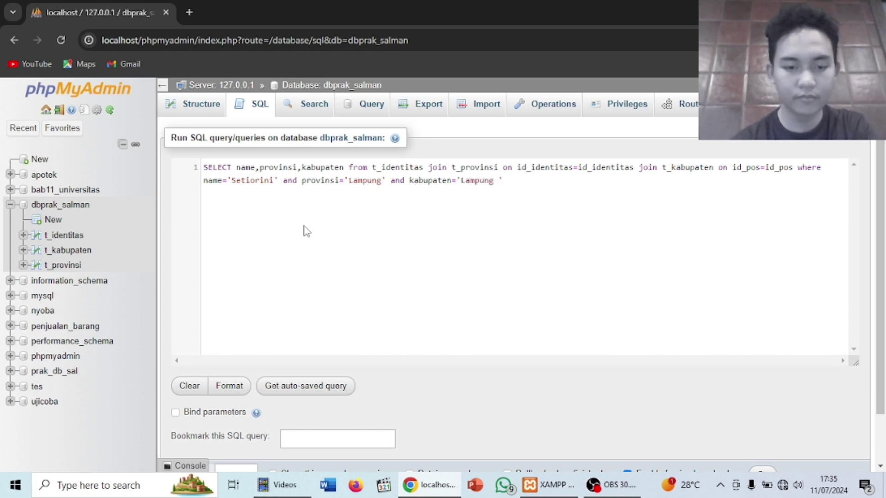
type(" tengah")
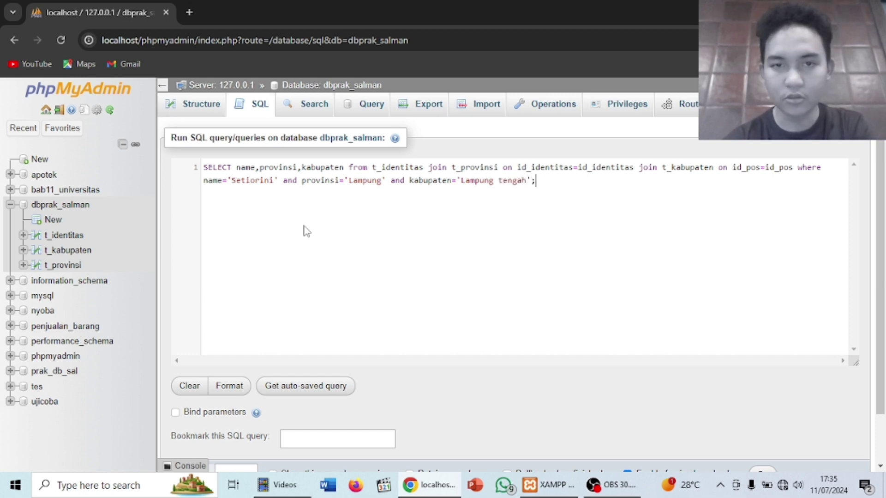
scroll(536, 350, "down", 1)
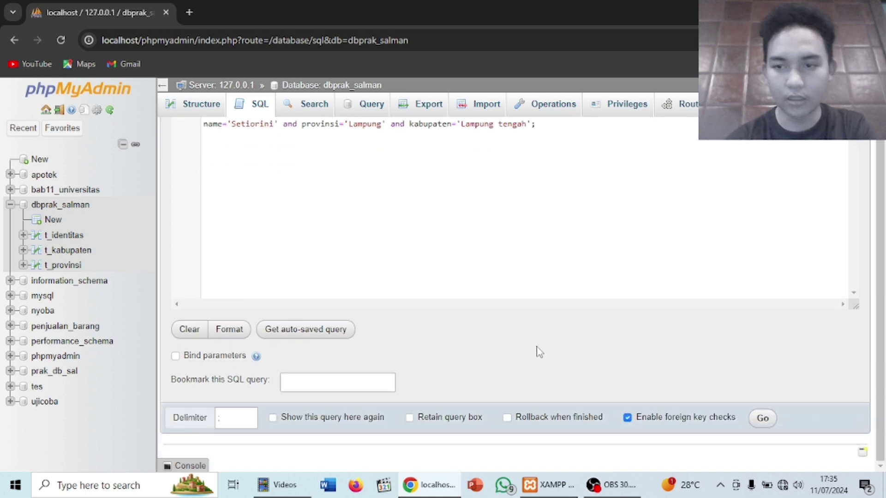
left_click(763, 418)
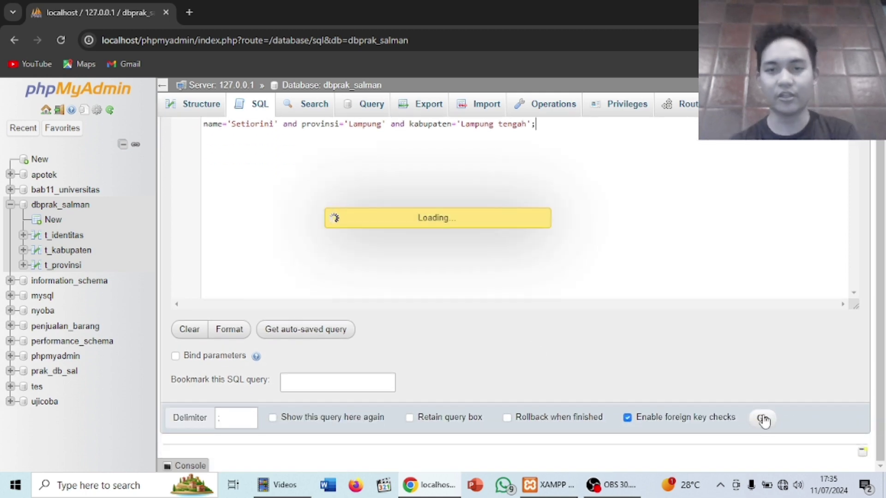